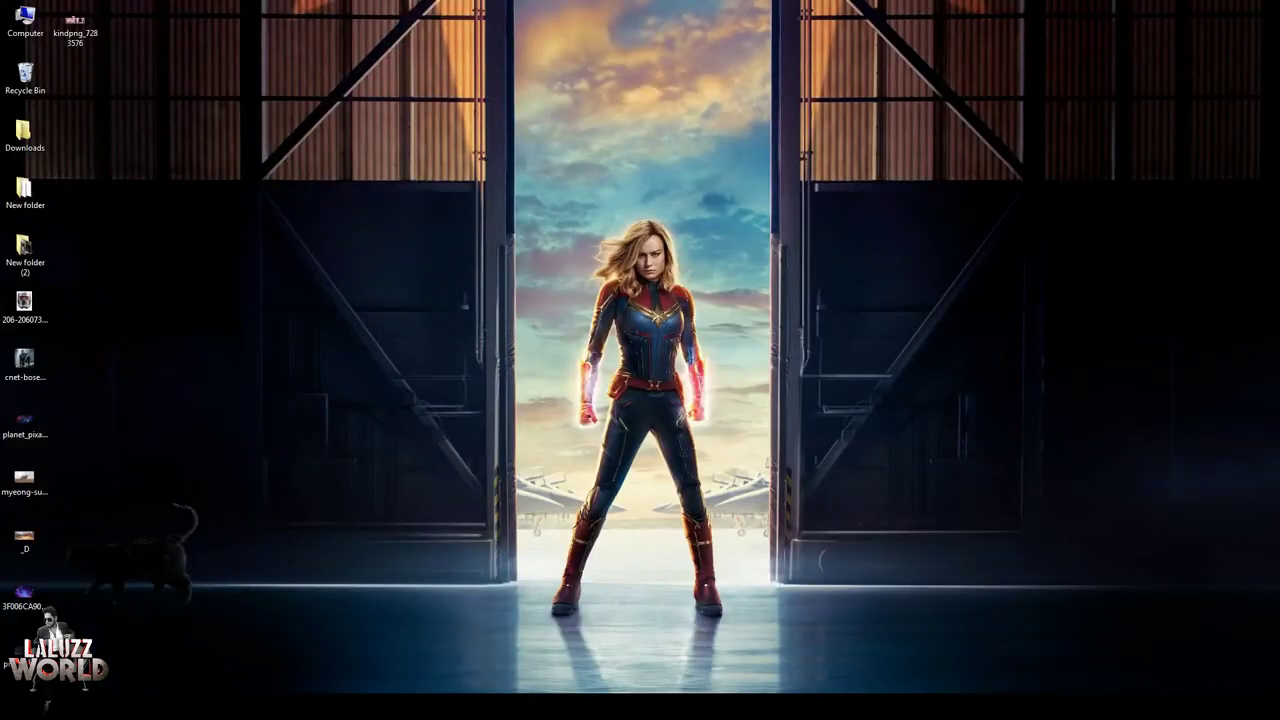
Launch Adobe Photoshop from the Windows Start screen
key("super")
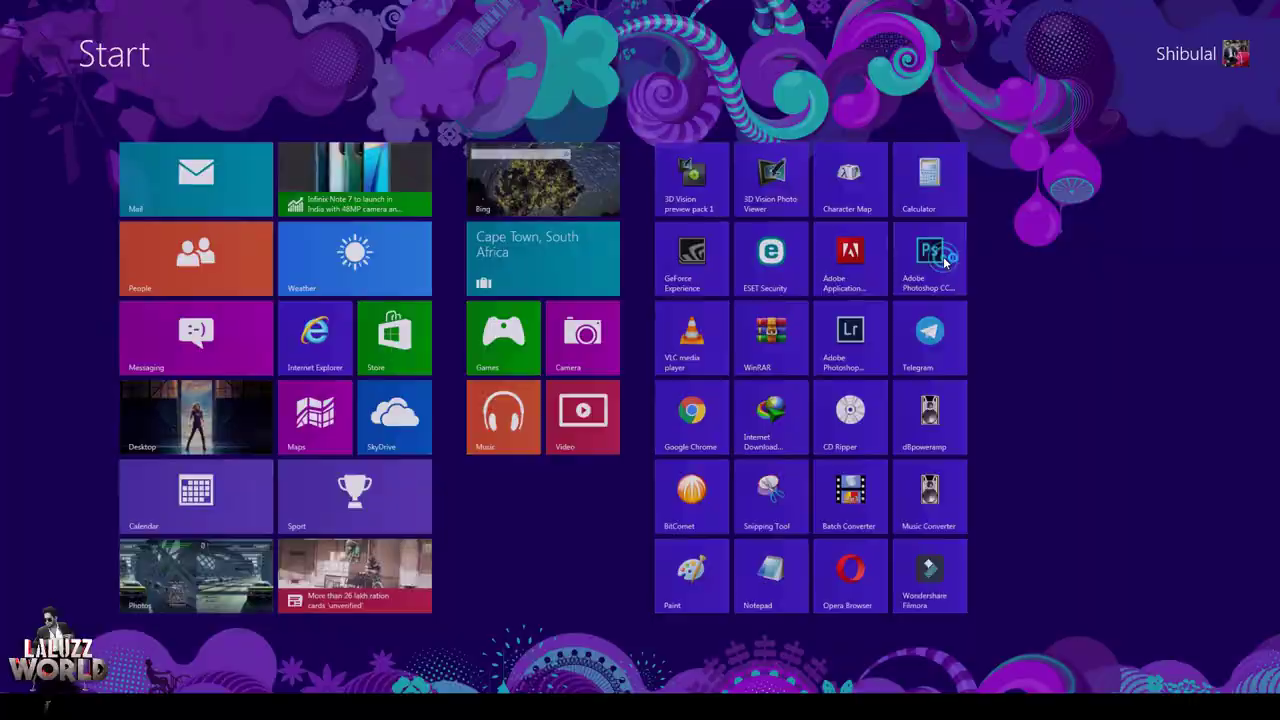
left_click(943, 256)
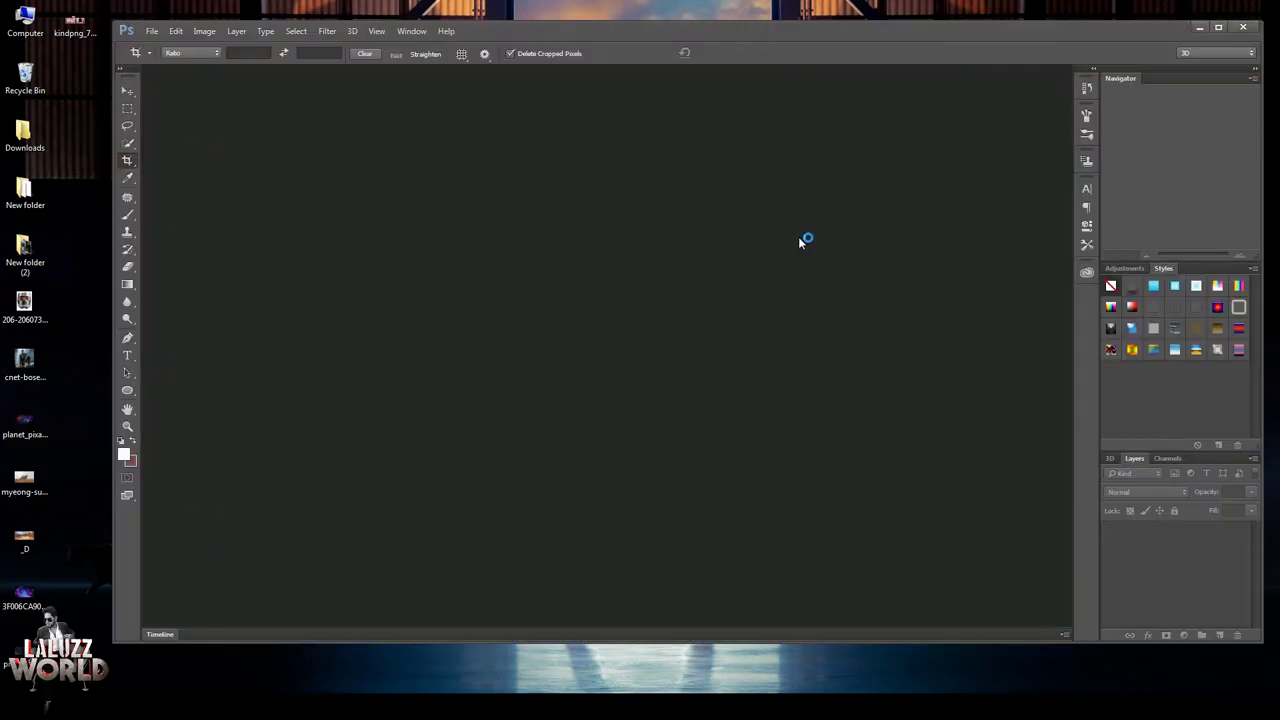
Open the Star-Lord helmet PNG from the Desktop and maximize the Photoshop window
left_click(127, 90)
left_click(152, 31)
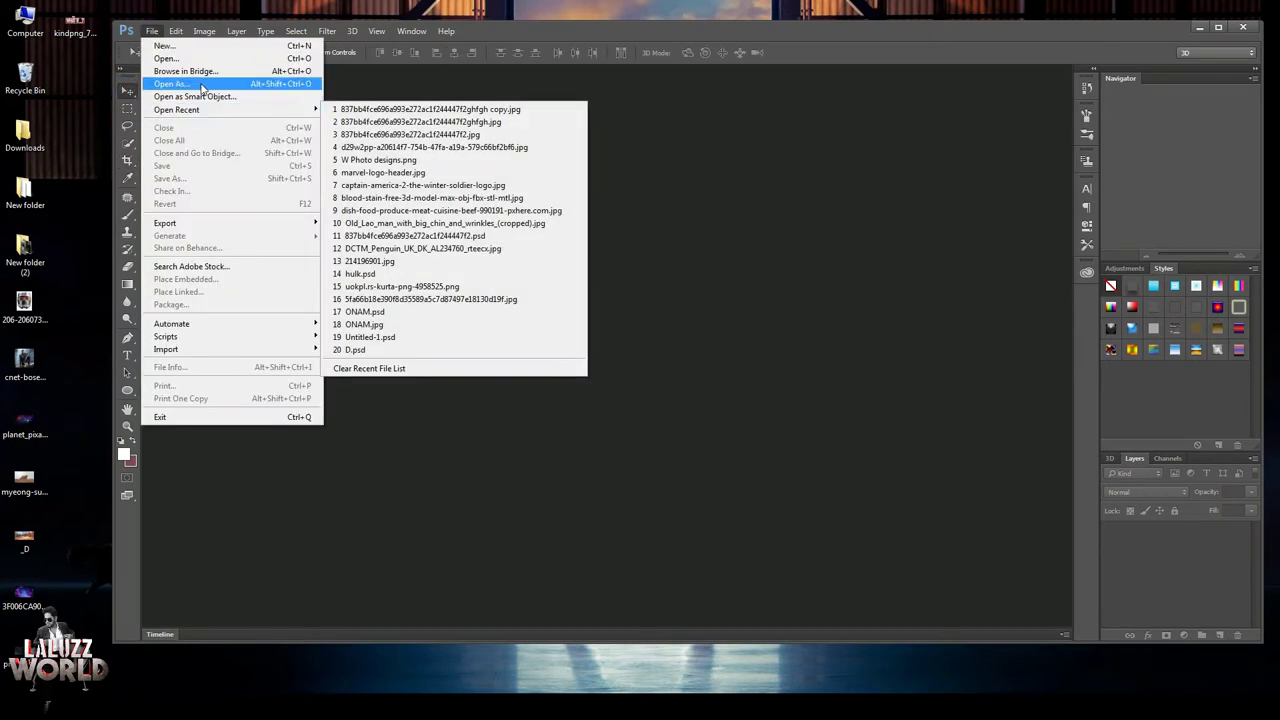
left_click(200, 58)
left_click(422, 213)
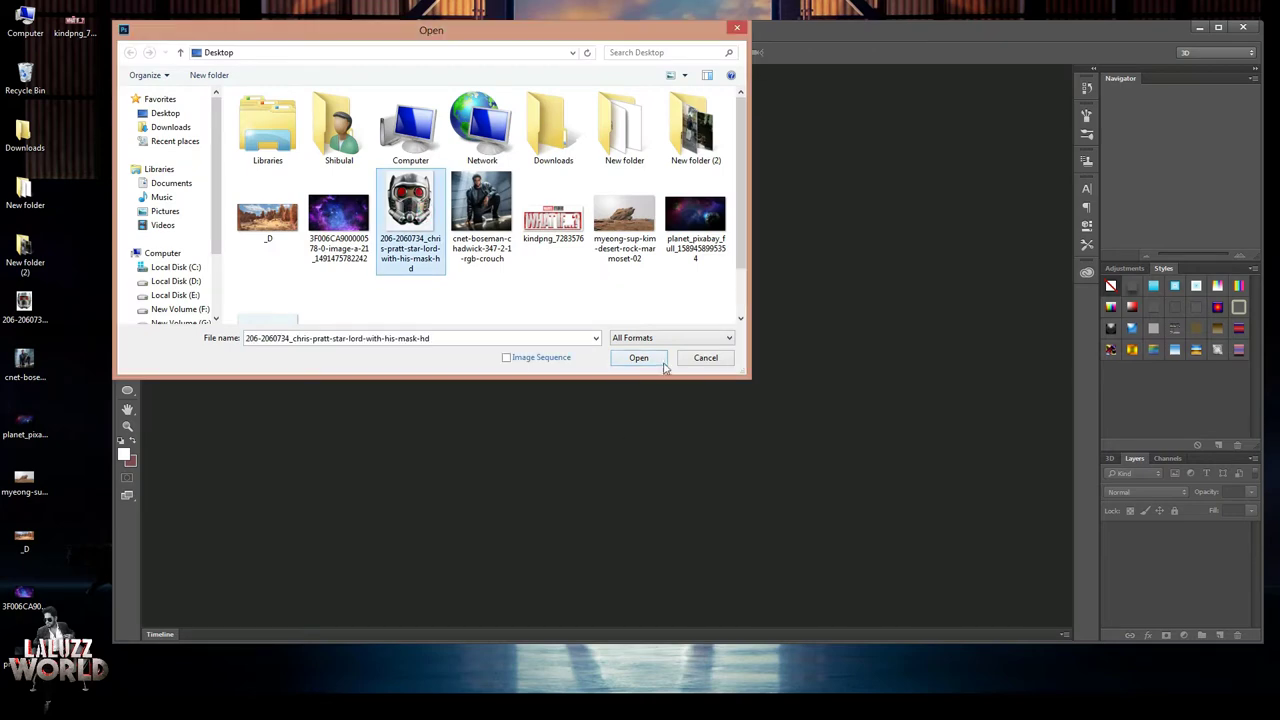
left_click(662, 360)
left_click(1218, 27)
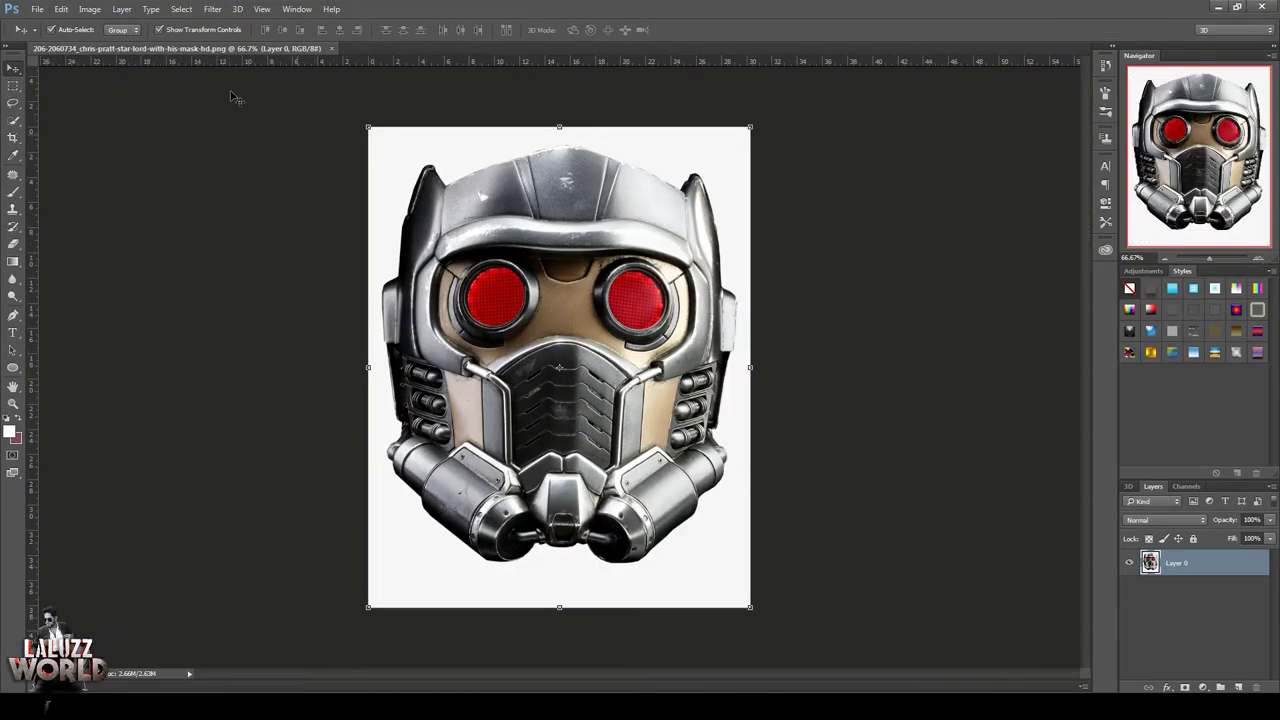
Select the white background around the helmet with the Quick Selection tool
left_click(151, 9)
left_click(18, 125)
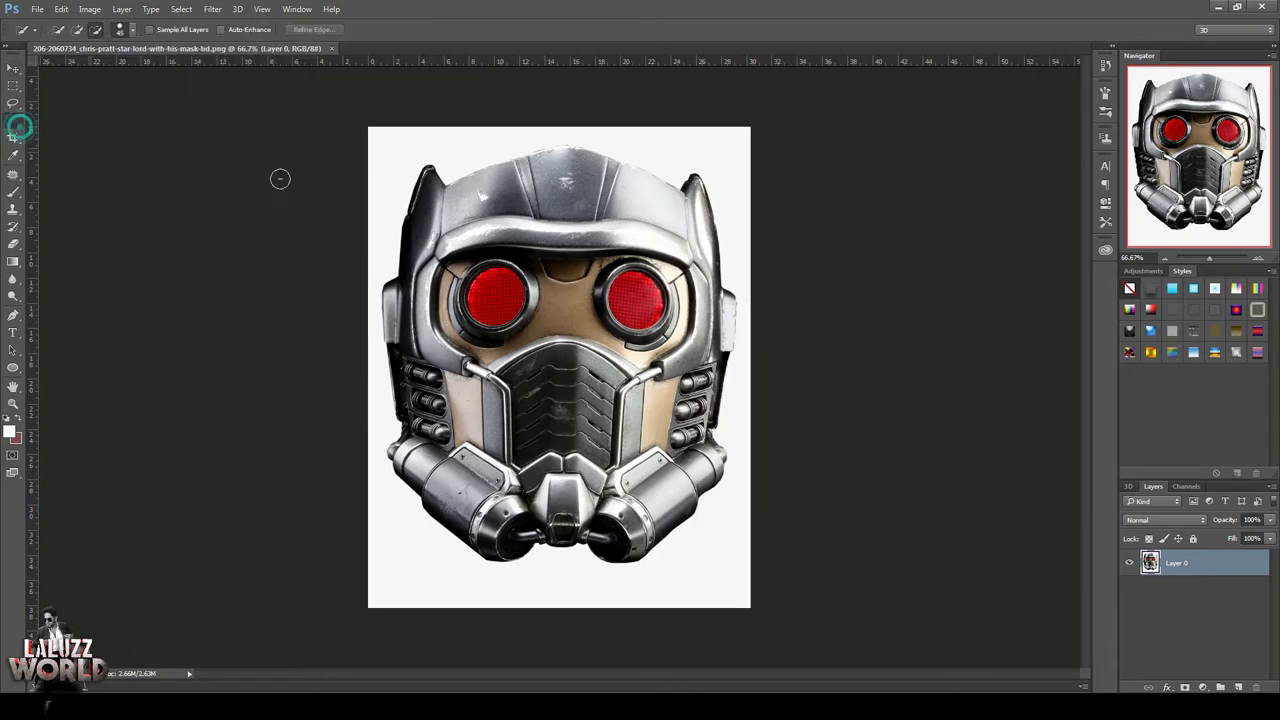
left_click_drag(383, 117, 420, 135)
left_click(78, 29)
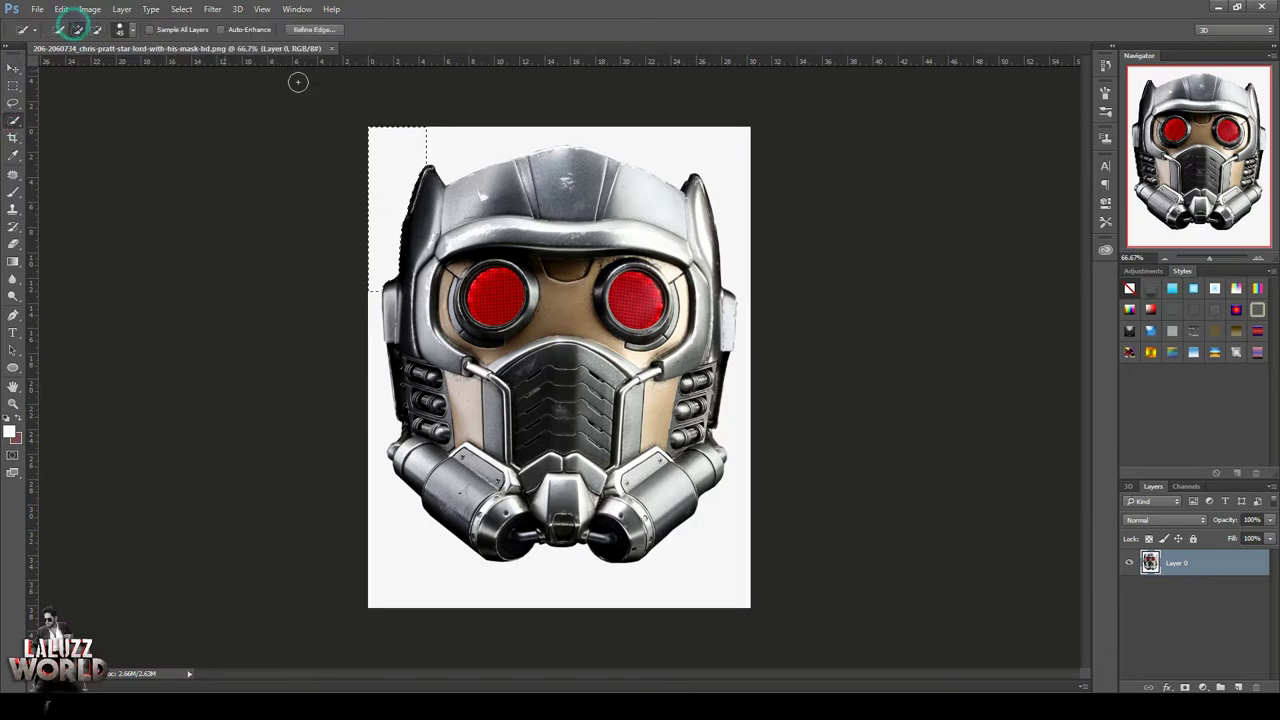
mouse_move(711, 143)
left_mouse_down()
mouse_move(757, 459)
mouse_move(540, 597)
left_mouse_up()
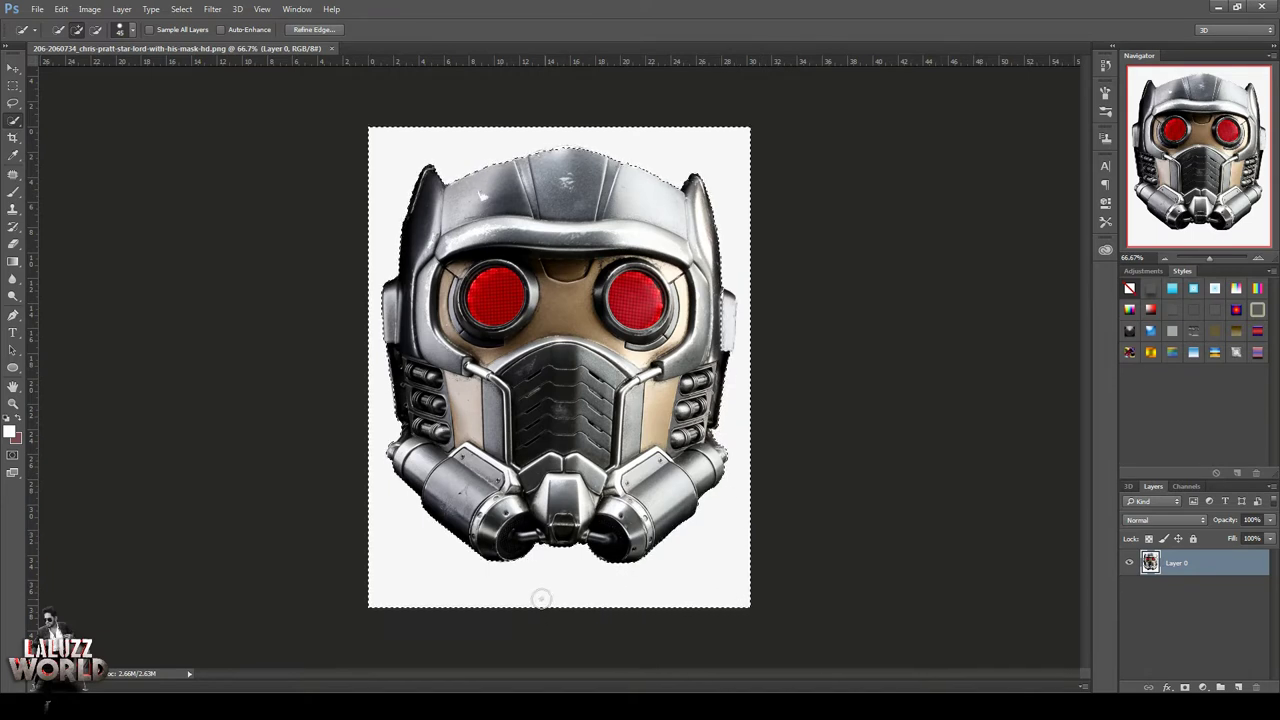
Erase the selected white background with a 400-size Eraser
left_click(15, 243)
left_click_drag(369, 140, 550, 135)
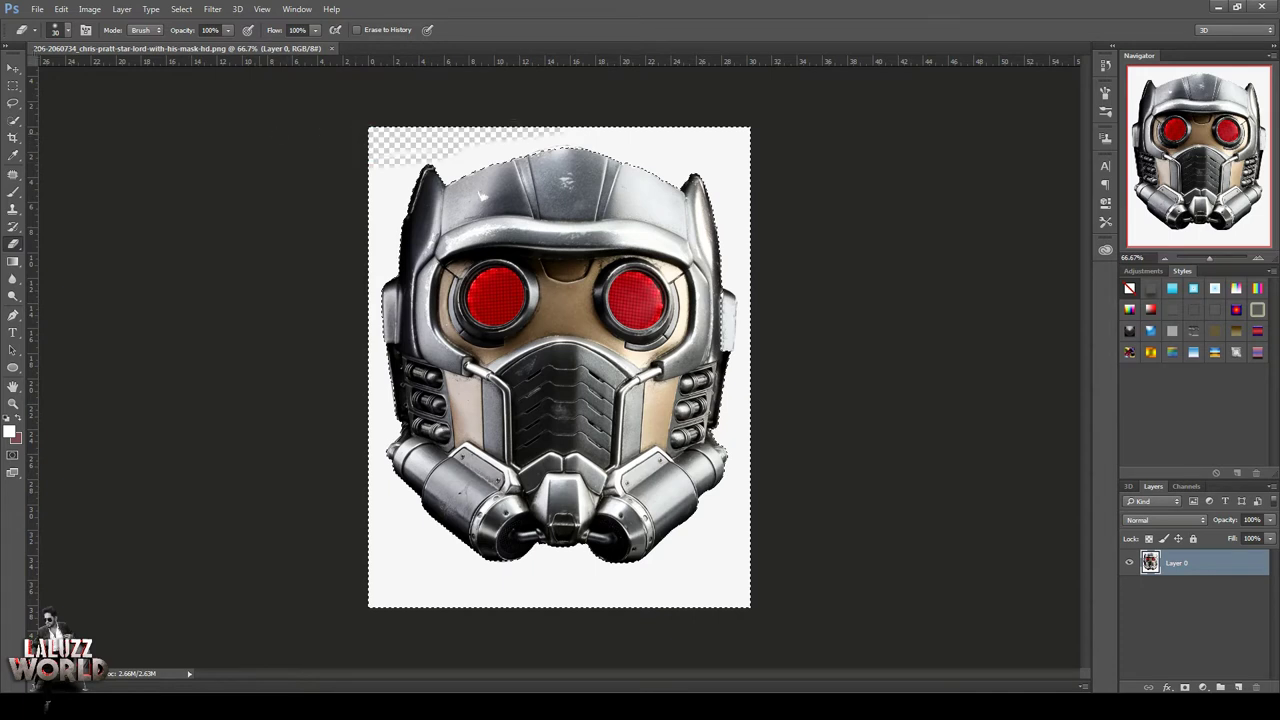
key("bracketright")
key("bracketright")
key("bracketright")
key("bracketright")
key("bracketright")
key("bracketright")
mouse_move(253, 160)
left_mouse_down()
mouse_move(478, 183)
mouse_move(740, 420)
mouse_move(514, 586)
mouse_move(390, 600)
left_mouse_up()
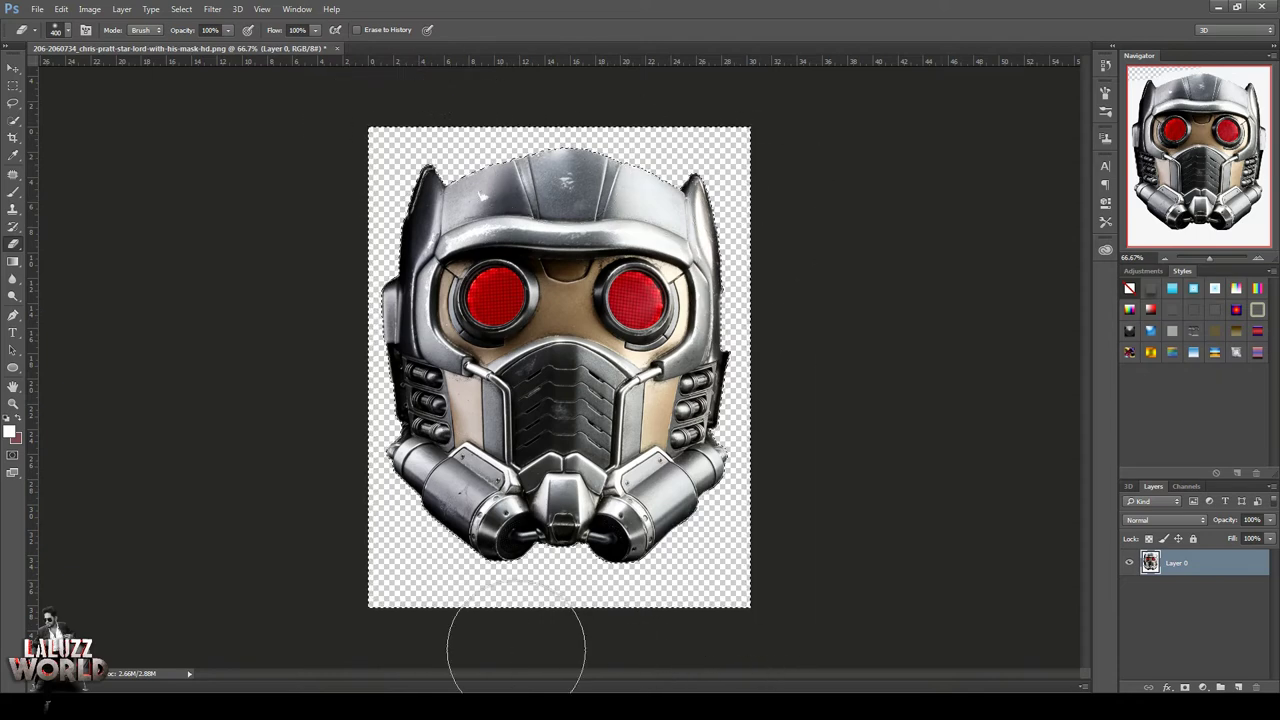
Make and clear a small rectangular selection between the eyes, ending on the Move tool
left_click(13, 67)
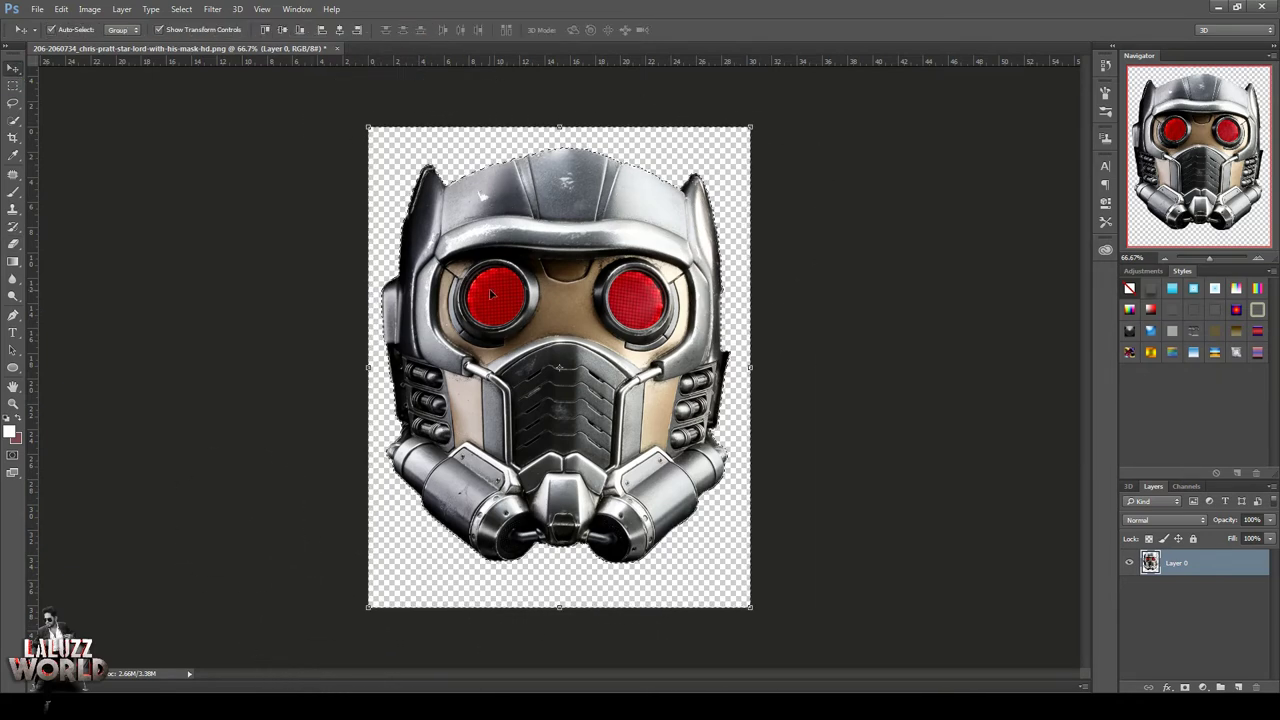
left_click(13, 85)
mouse_move(570, 248)
left_mouse_down()
mouse_move(622, 270)
mouse_move(578, 296)
mouse_move(588, 286)
left_mouse_up()
key("ctrl+d")
key("v")
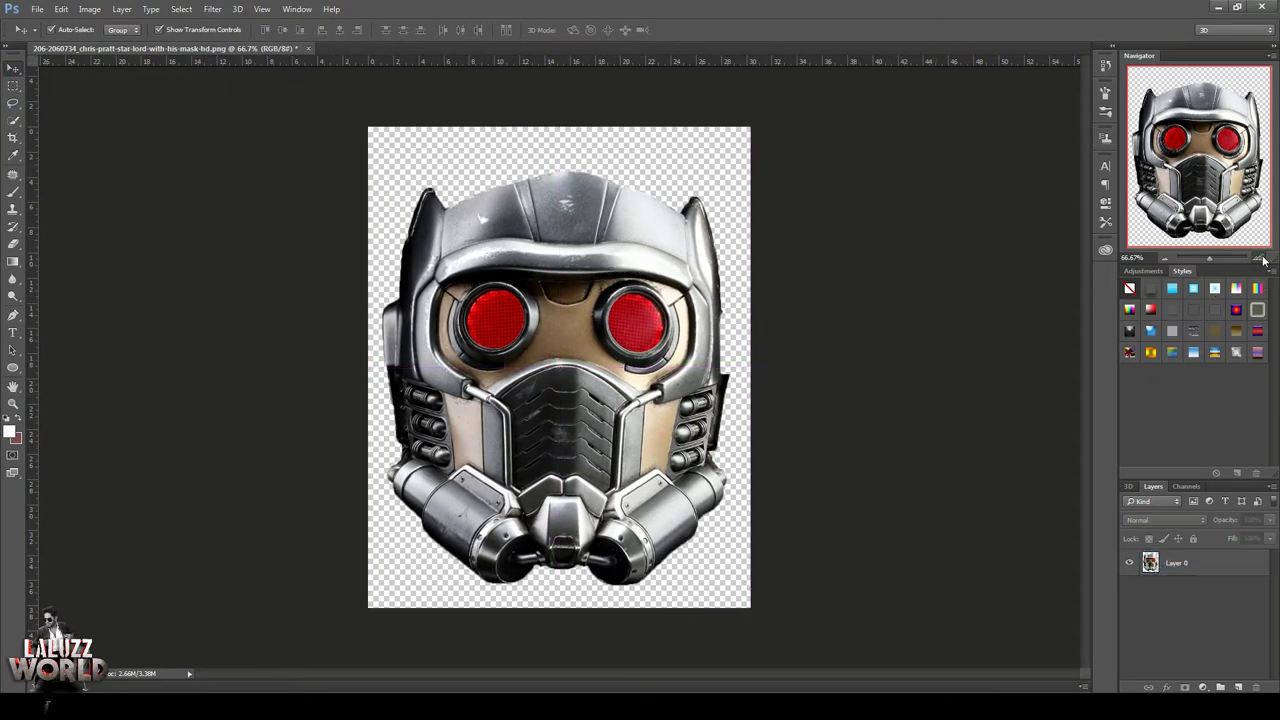
At 100% zoom, trace a Pen path up the helmet's left edge to its upper left
left_click(1261, 258)
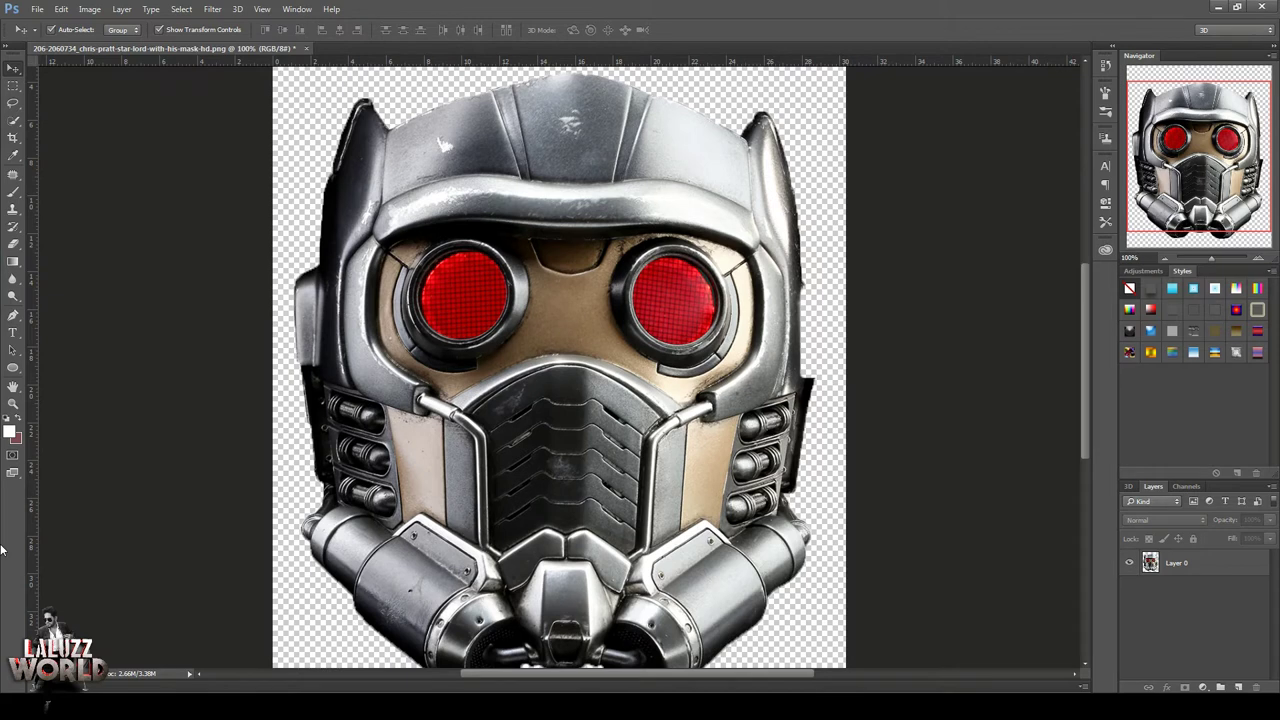
left_click(13, 315)
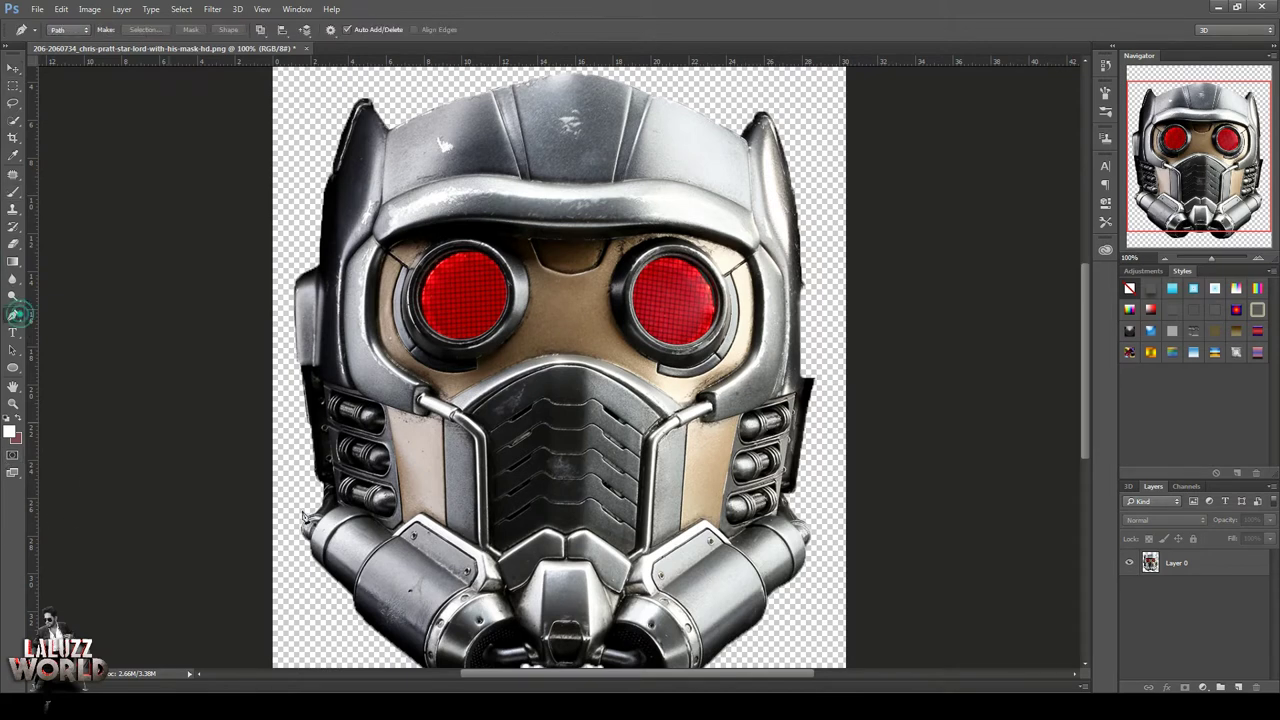
left_click(482, 551)
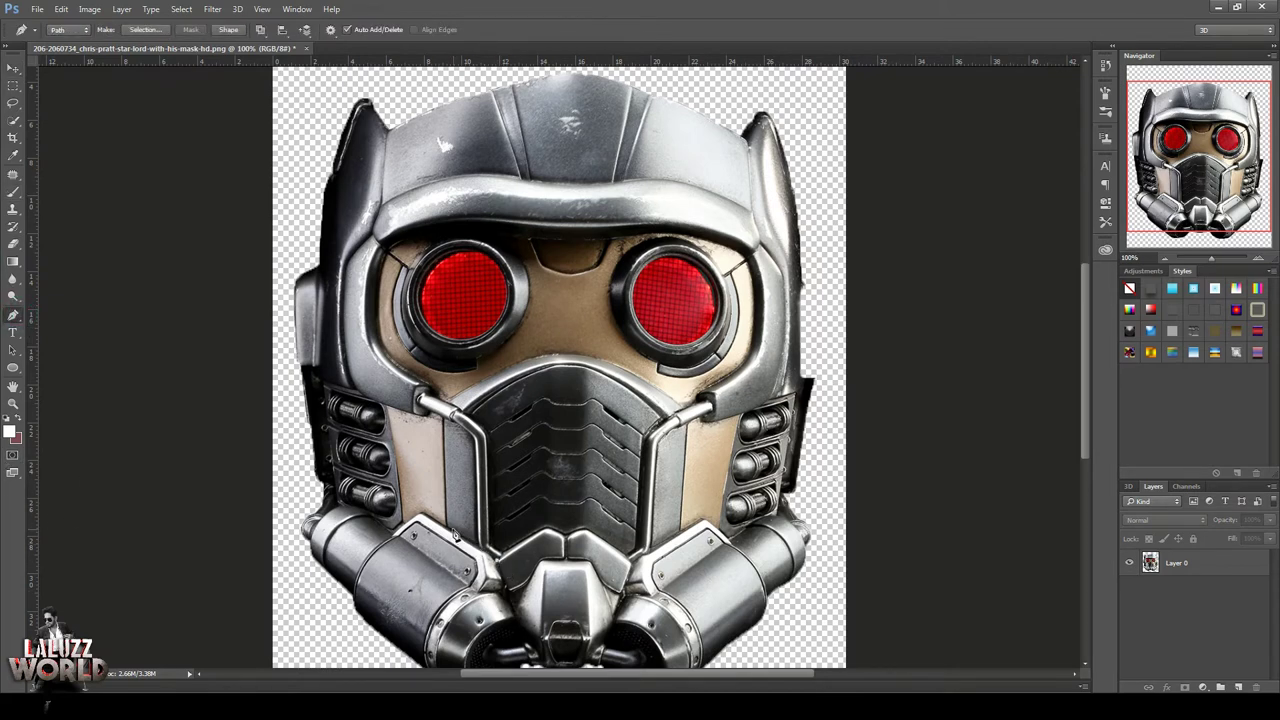
left_click(428, 522)
left_click(405, 526)
left_click(387, 408)
left_click(350, 380)
left_click_drag(375, 241, 421, 218)
left_click_drag(350, 271, 362, 217)
left_click_drag(376, 242, 373, 240)
Continue the path across the helmet top and down the right side, then convert it to a selection
scroll(435, 95, "up", 1)
left_click(443, 104)
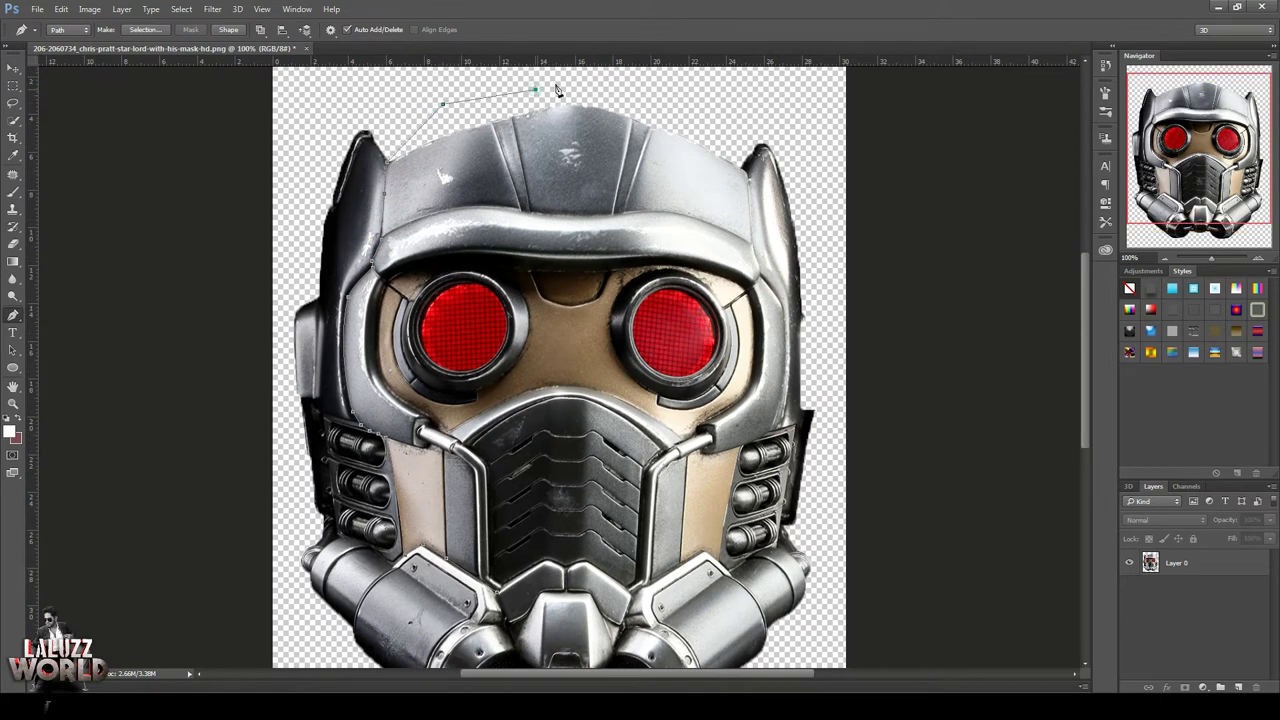
left_click(535, 90)
left_click(594, 84)
left_click(650, 98)
left_click(740, 145)
left_click(751, 182)
key("ctrl+z")
left_click_drag(752, 242, 762, 276)
left_click(786, 410)
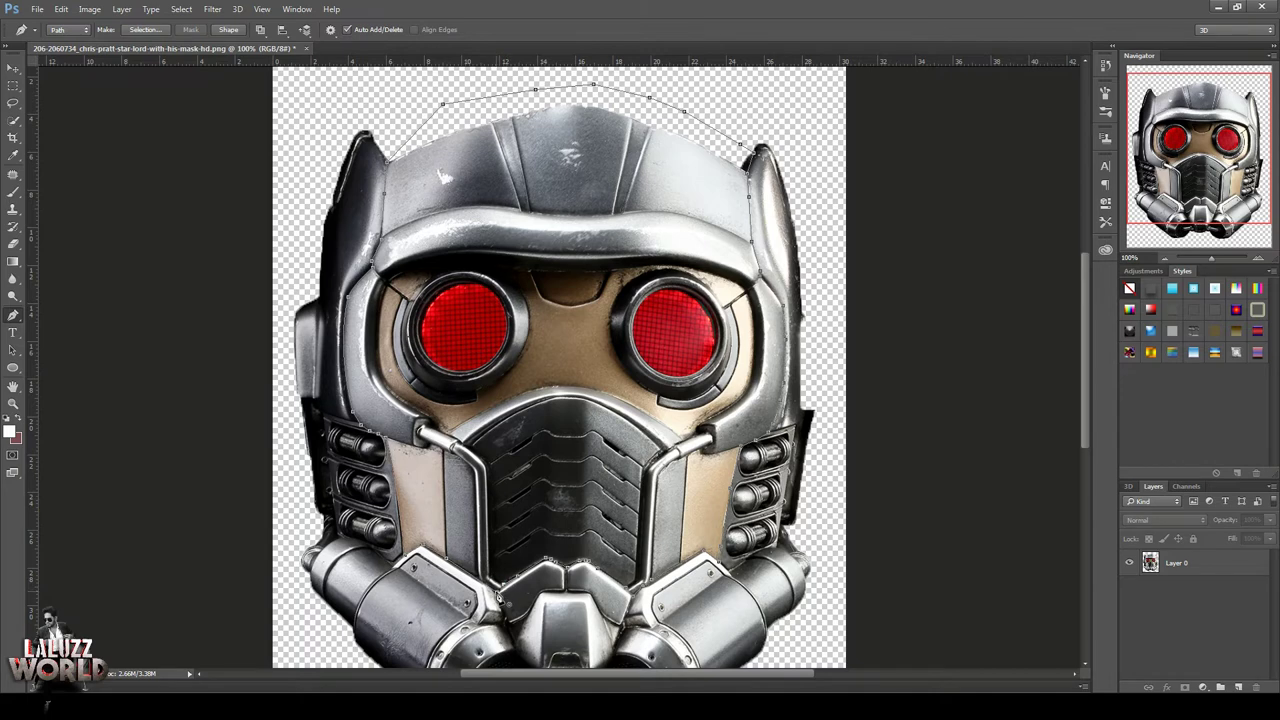
key("ctrl+Return")
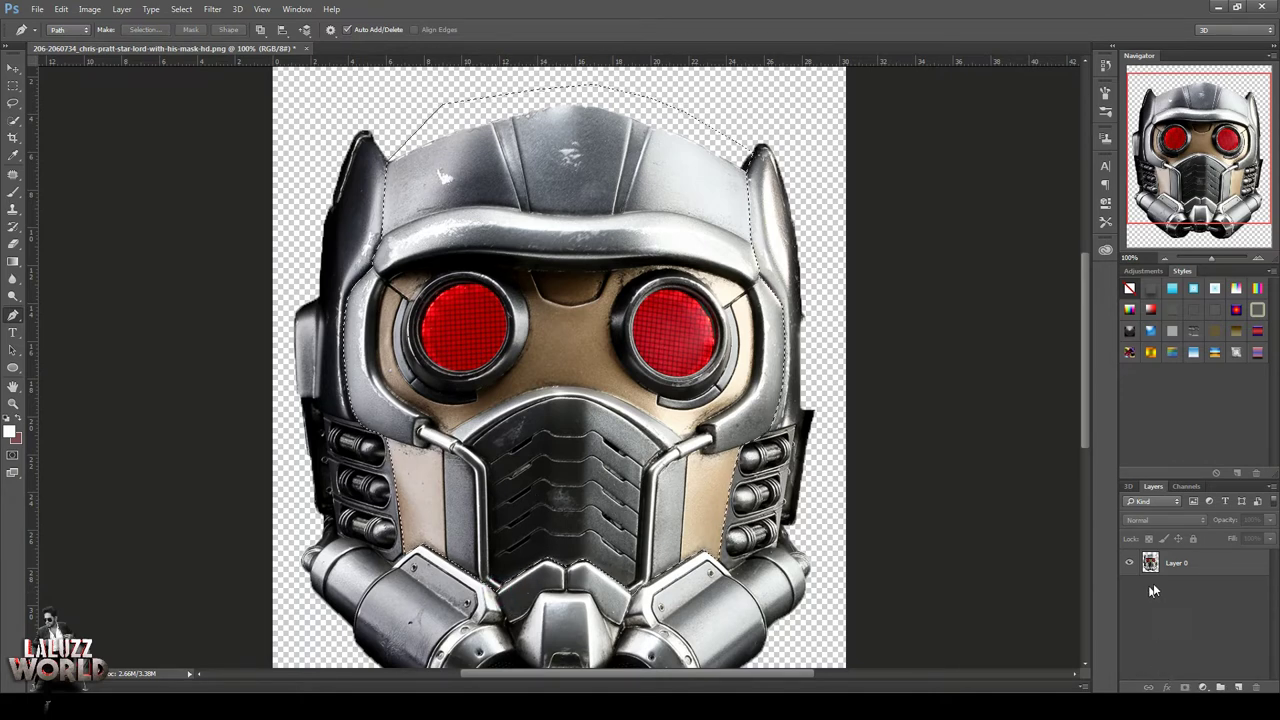
Add an inverted layer mask to Layer 0 from the selection and zoom out to 66.67%
left_click(1200, 562)
left_click(1185, 688)
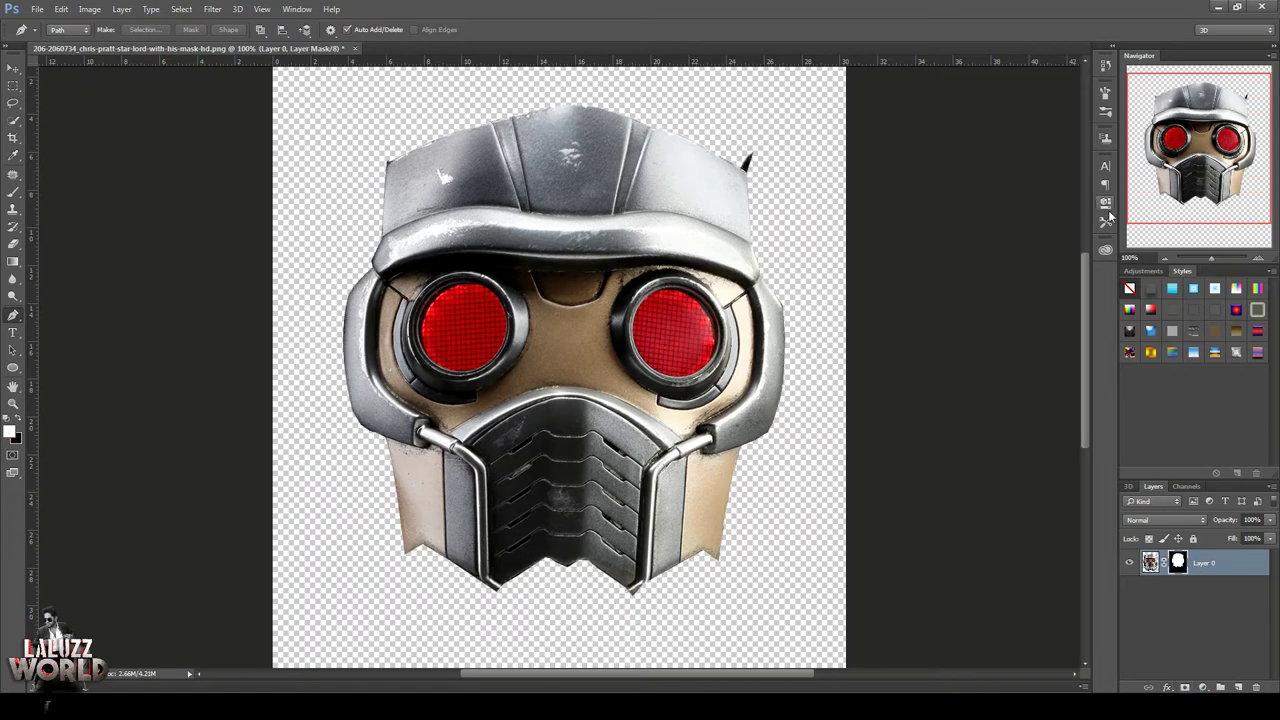
double_click(1177, 562)
left_click(1058, 351)
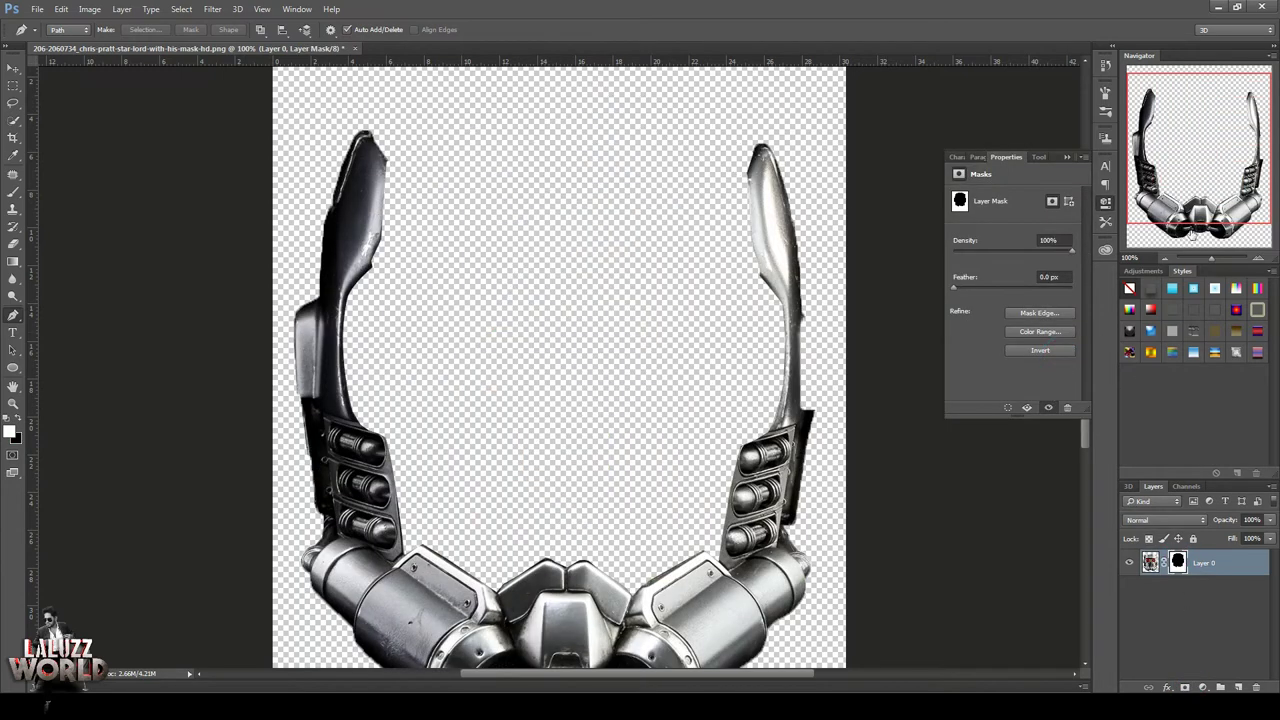
left_click(1164, 256)
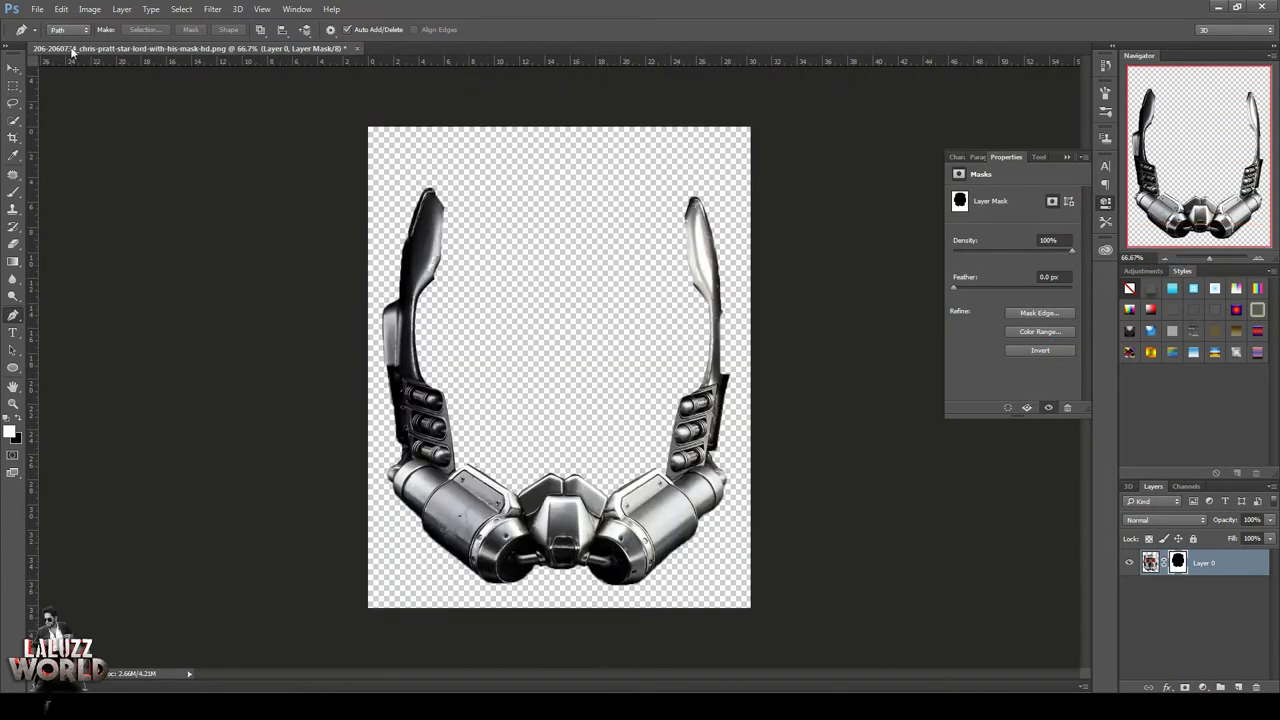
left_click(37, 9)
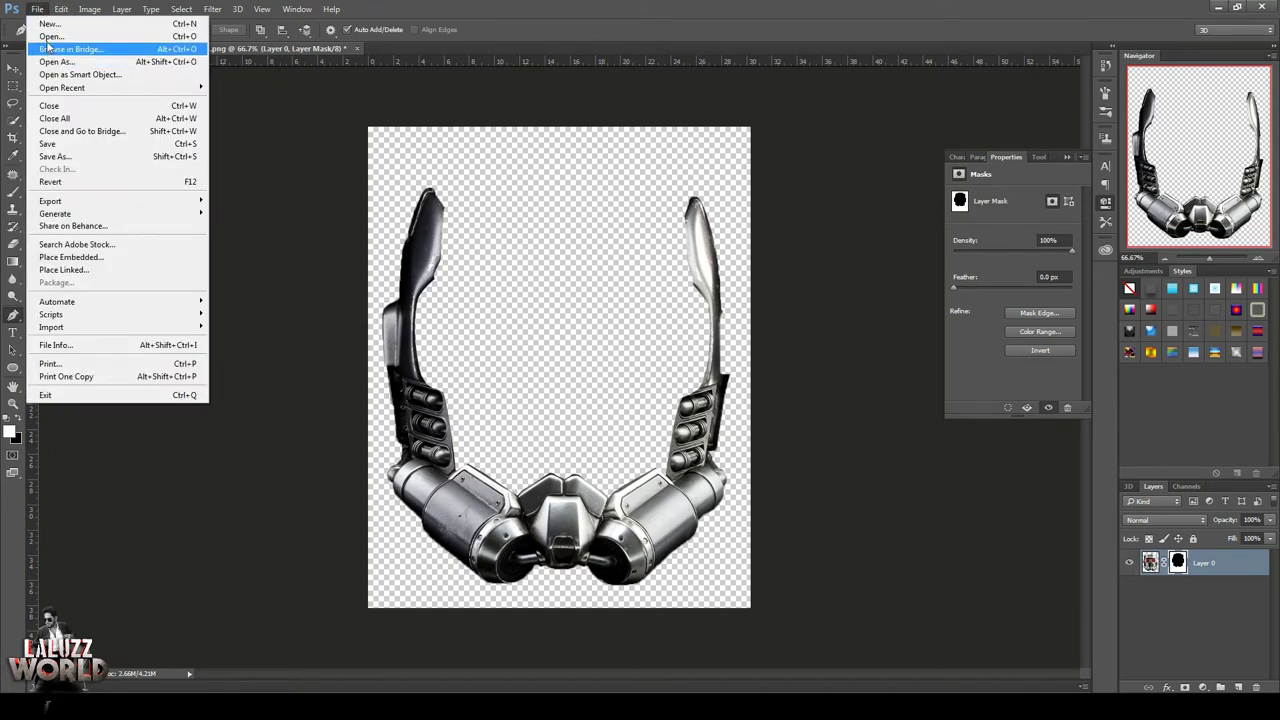
Open pngkey.com-glass-effect-png-1097103.png, move it into the helmet document as Layer 1, and close it
left_click(48, 37)
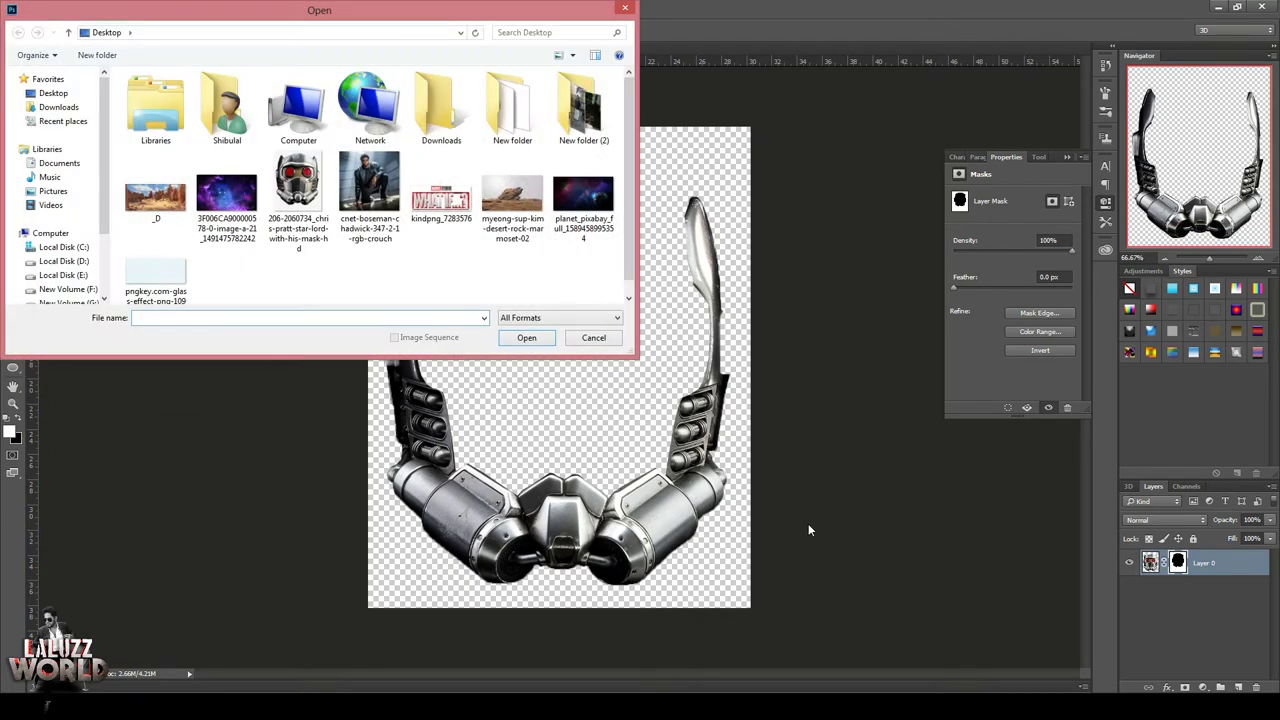
left_click(156, 282)
left_click(526, 335)
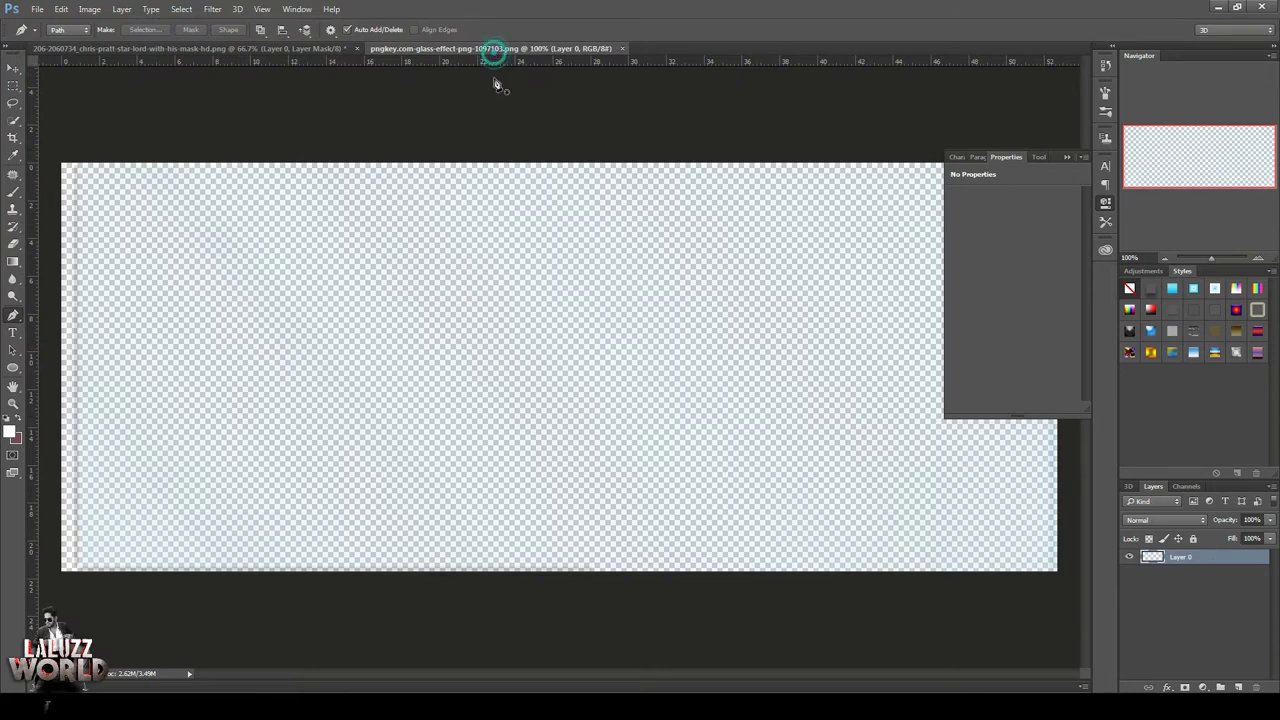
left_click_drag(507, 47, 507, 80)
left_click(13, 67)
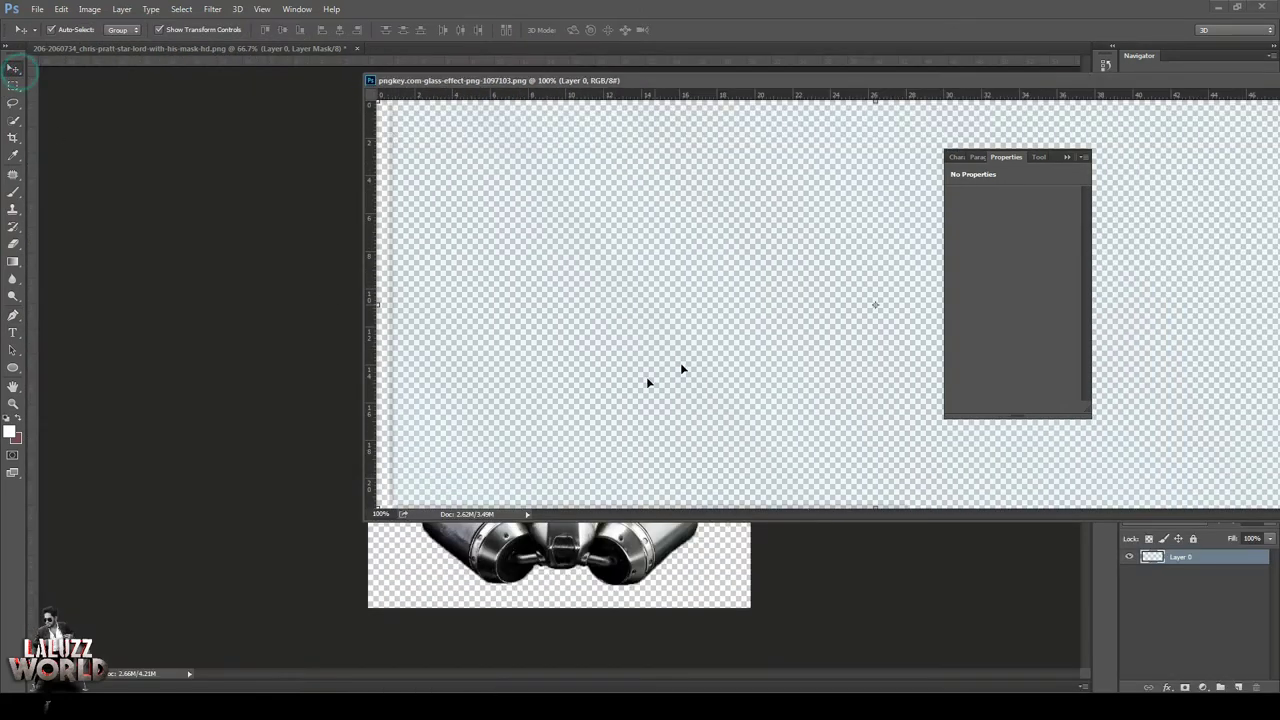
left_click_drag(646, 376, 560, 565)
left_click_drag(1238, 90, 803, 106)
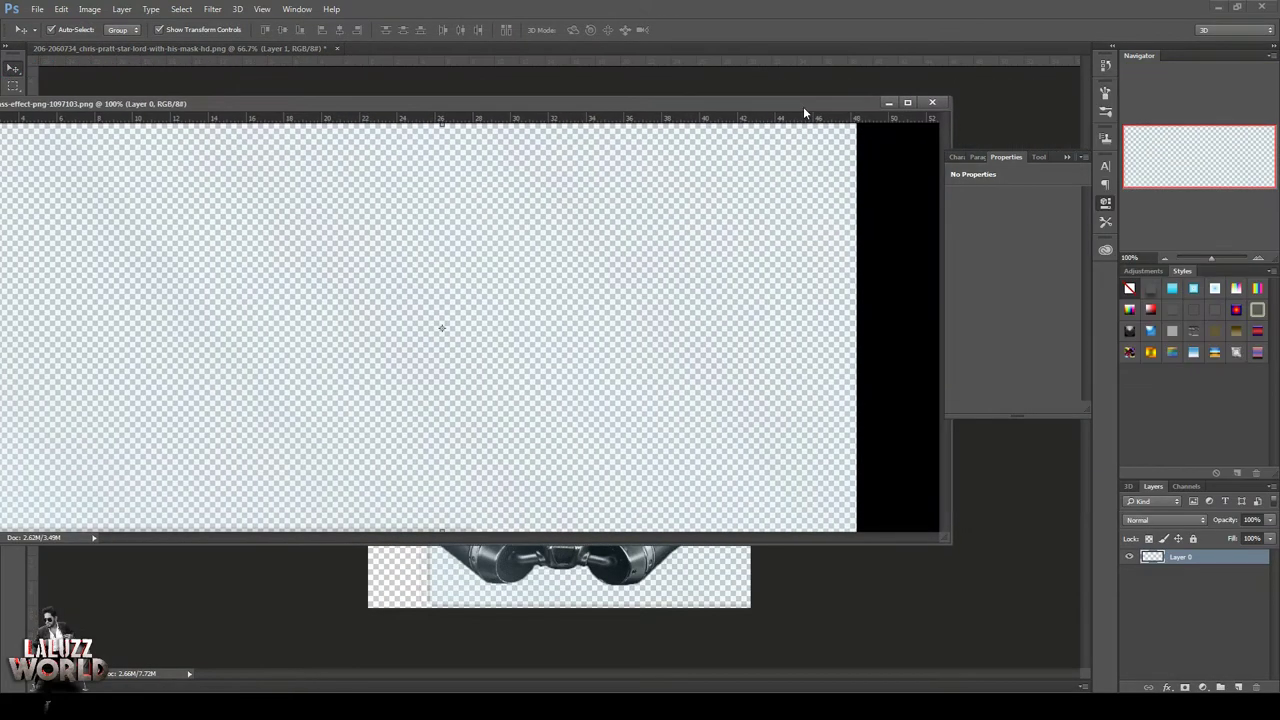
left_click(931, 108)
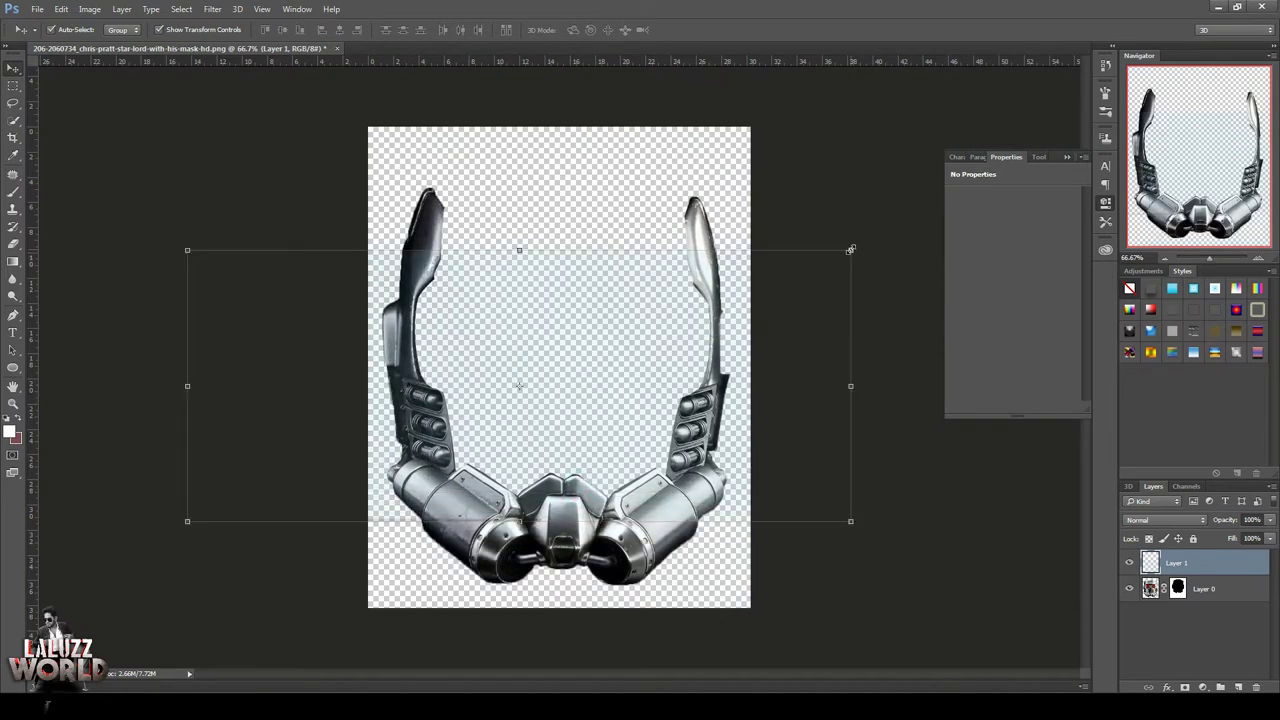
Scale the glass layer to about 86% and fit it over the helmet's face opening
left_click_drag(850, 249, 808, 267)
left_click_drag(658, 366, 686, 341)
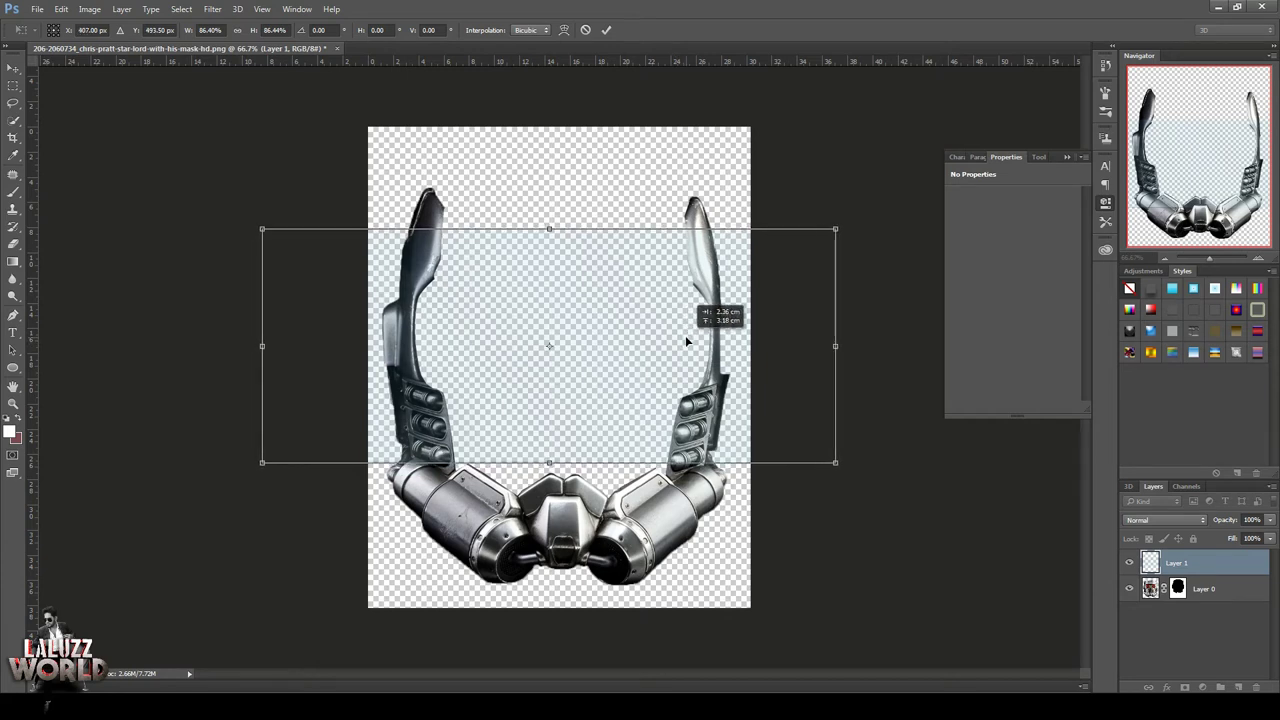
key("shift+Up")
key("shift+Up")
key("shift+Up")
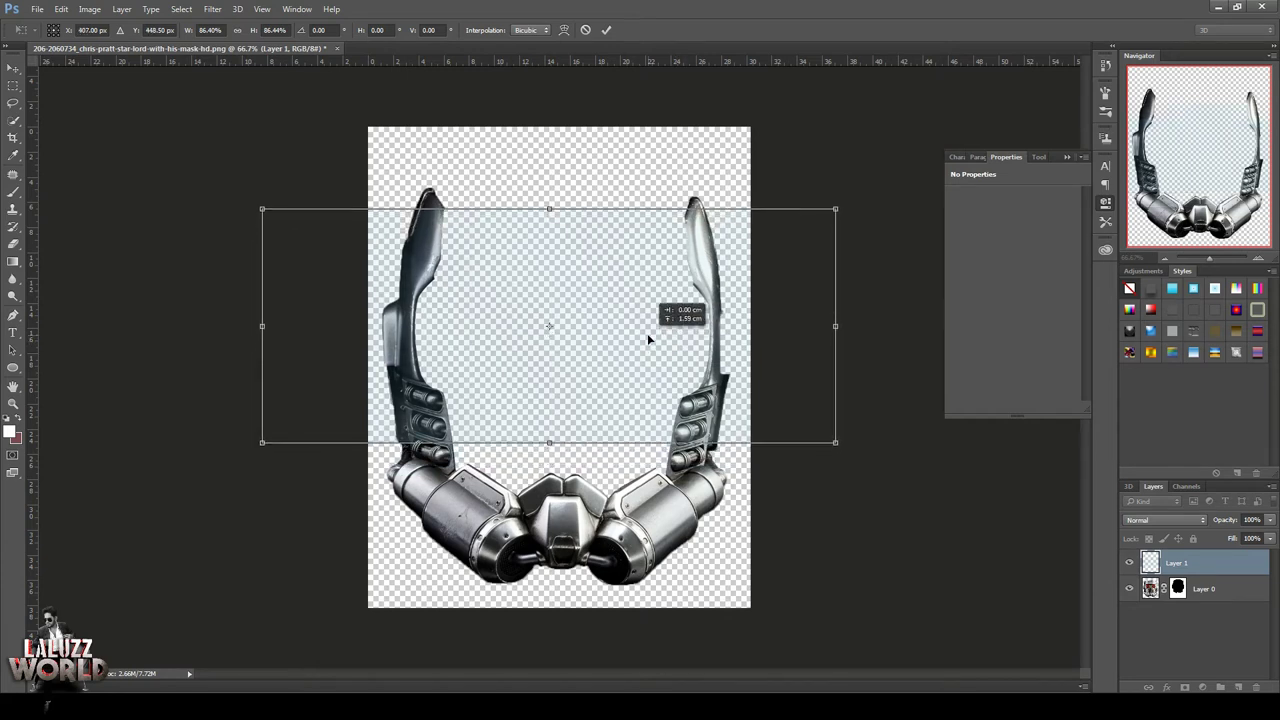
left_click_drag(549, 442, 549, 491)
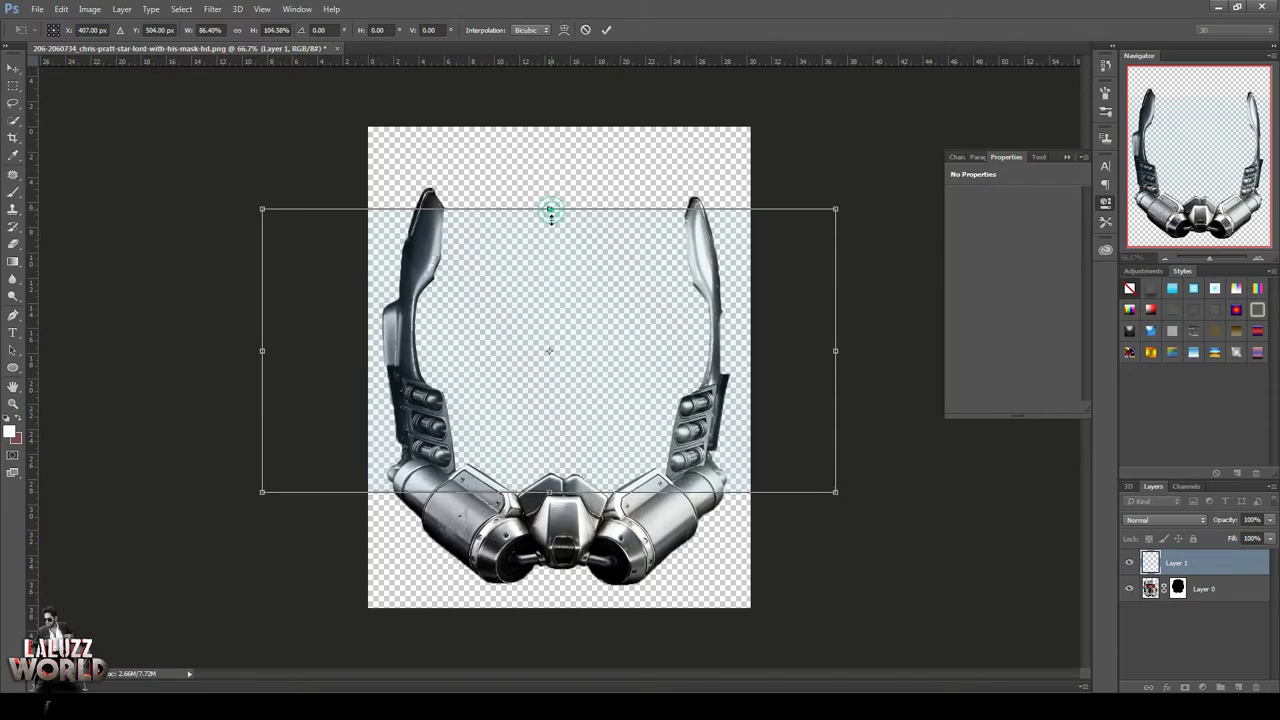
left_click_drag(547, 209, 549, 237)
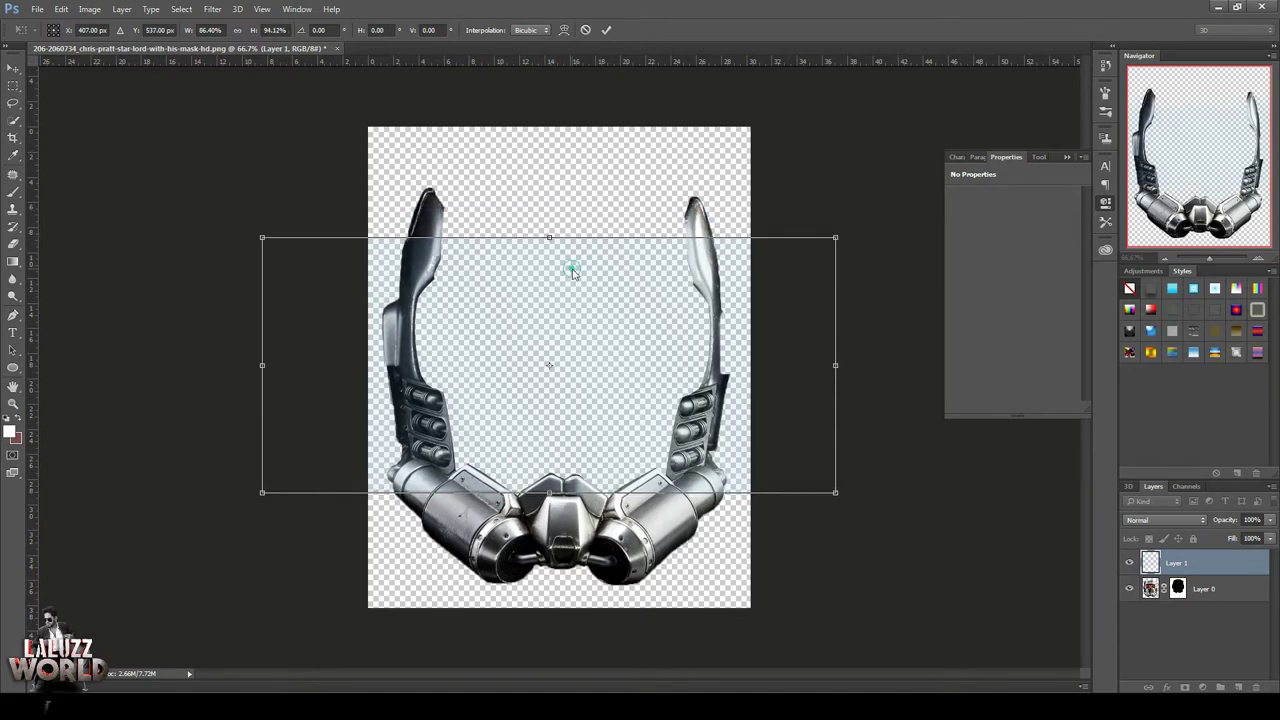
Warp the glass layer so its top edge bows upward between the horns, and commit
right_click(572, 271)
left_click(605, 383)
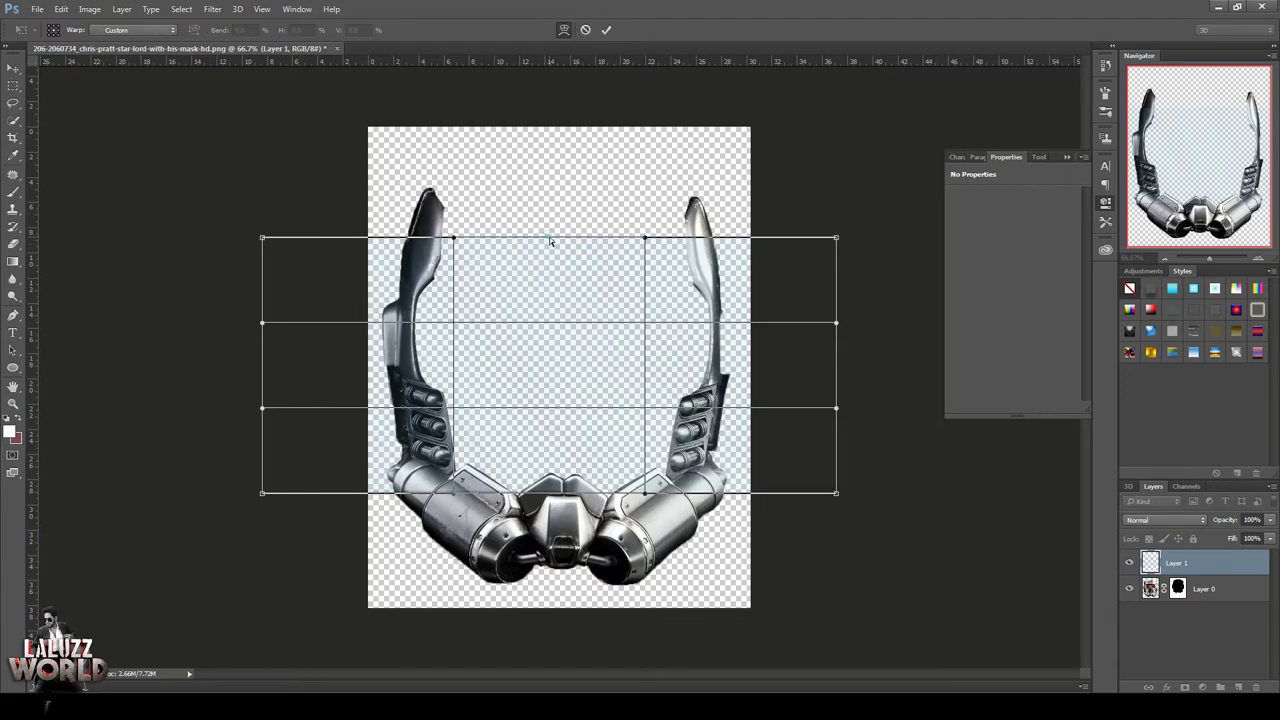
left_click_drag(645, 238, 648, 199)
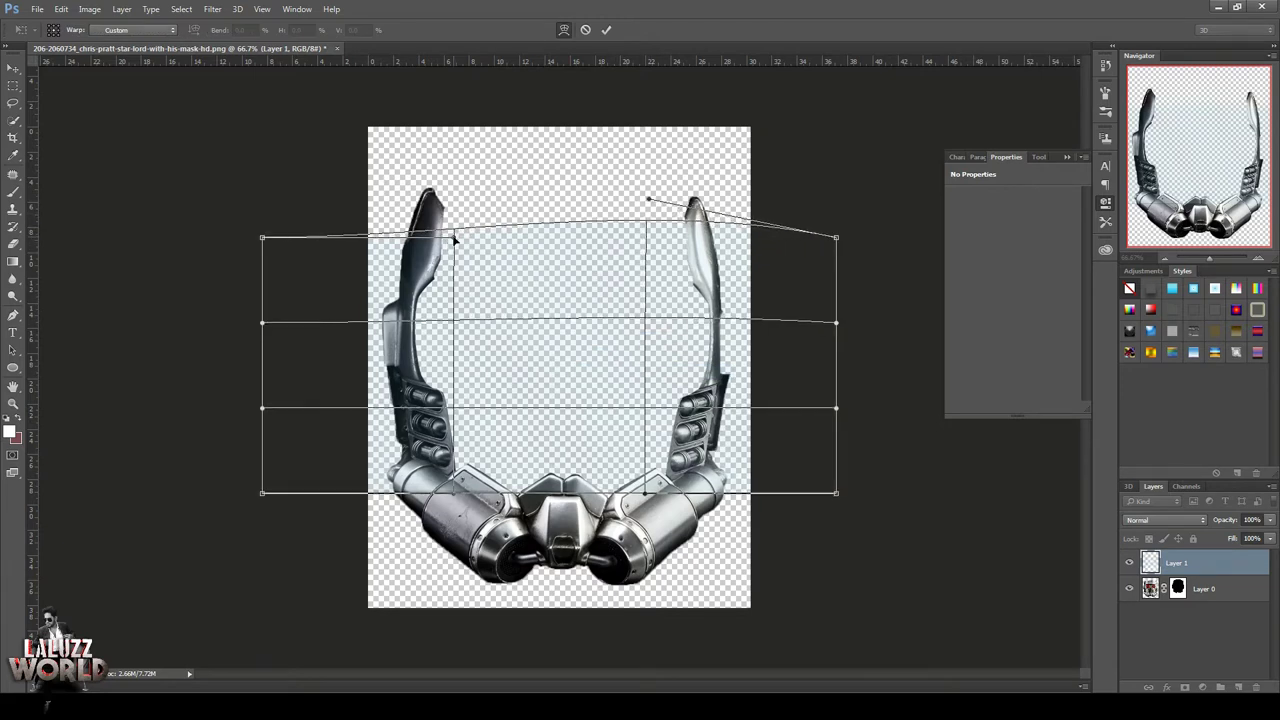
left_click_drag(452, 237, 456, 210)
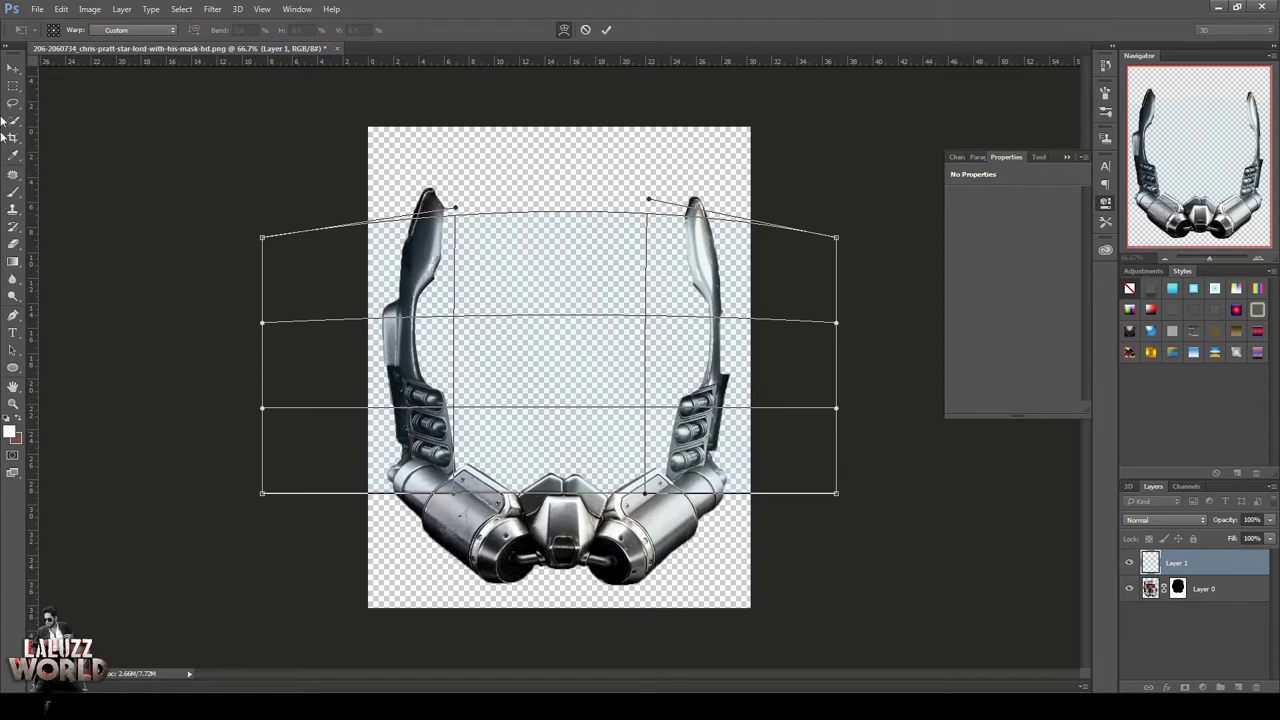
left_click(606, 29)
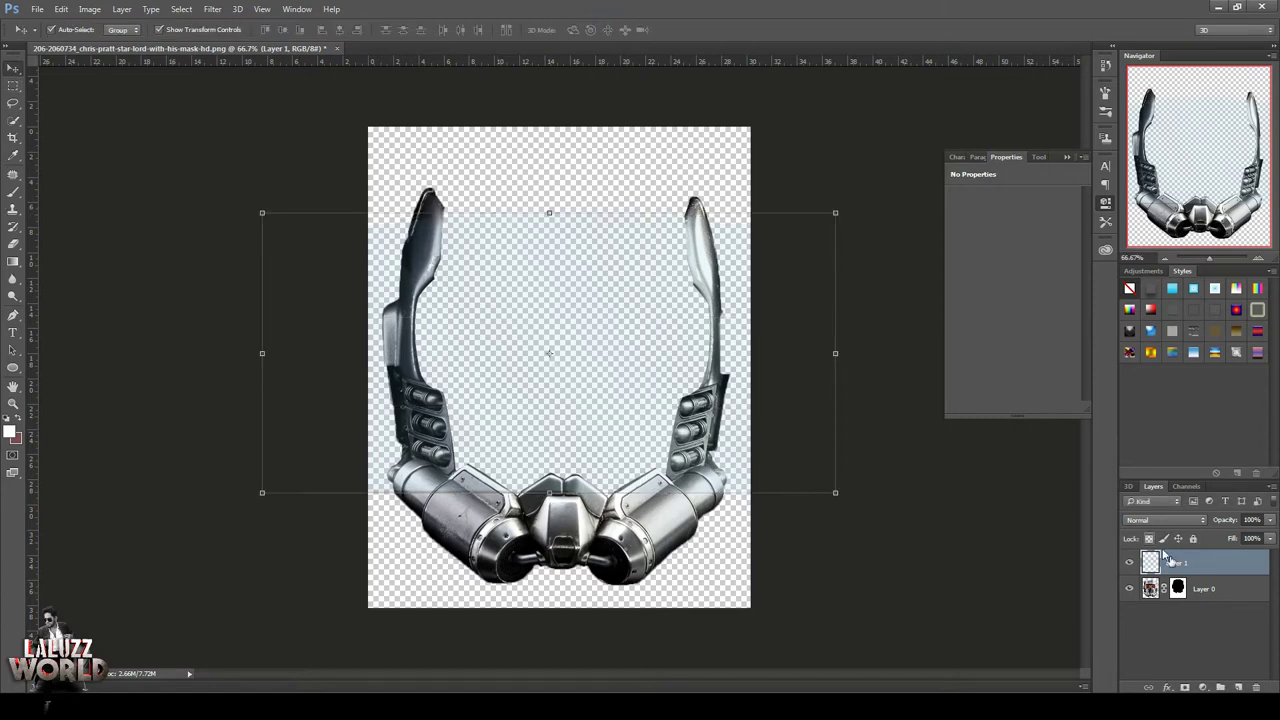
Move Layer 1 below Layer 0, give it a layer mask, and start painting the mask
left_click_drag(1163, 560, 1165, 598)
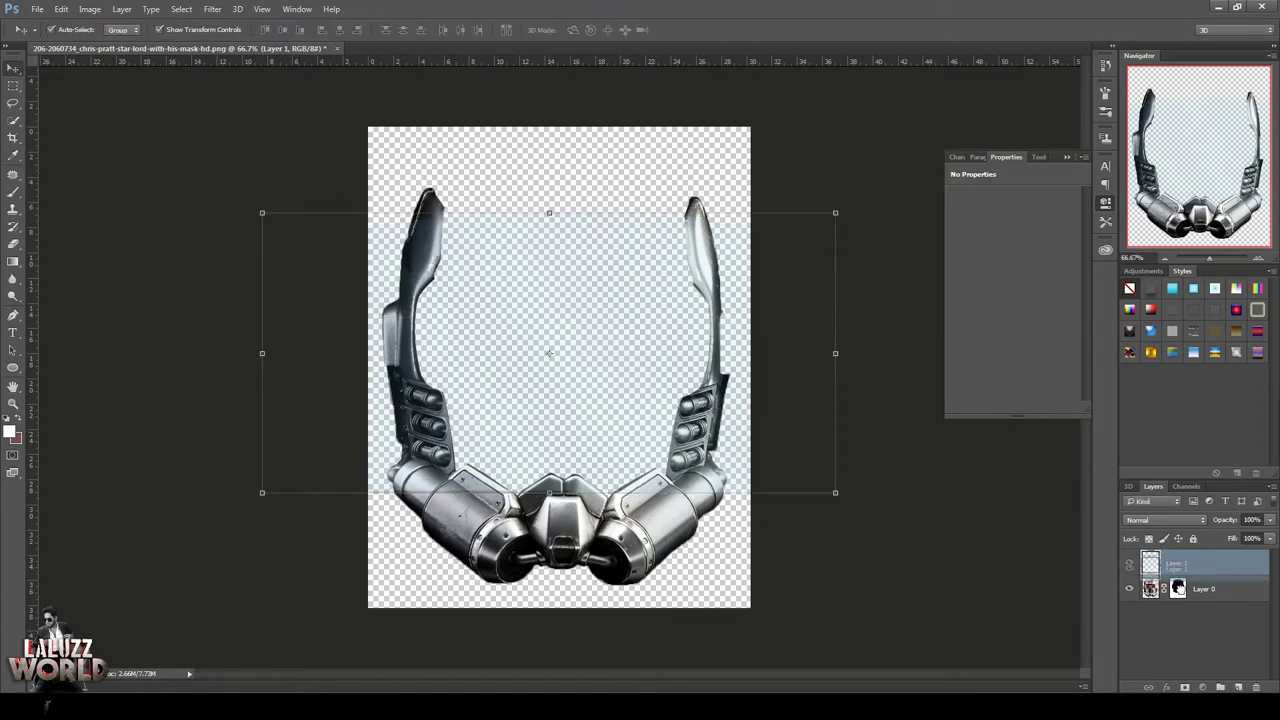
left_click(1185, 687)
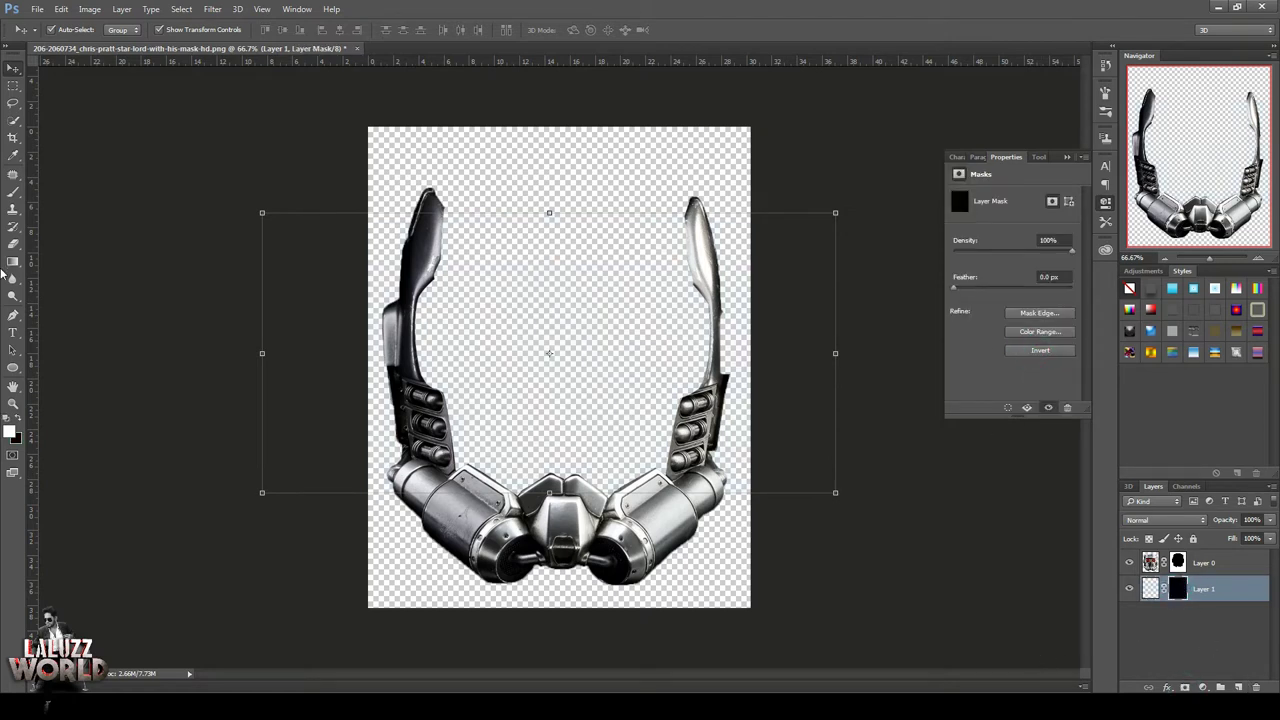
left_click(13, 191)
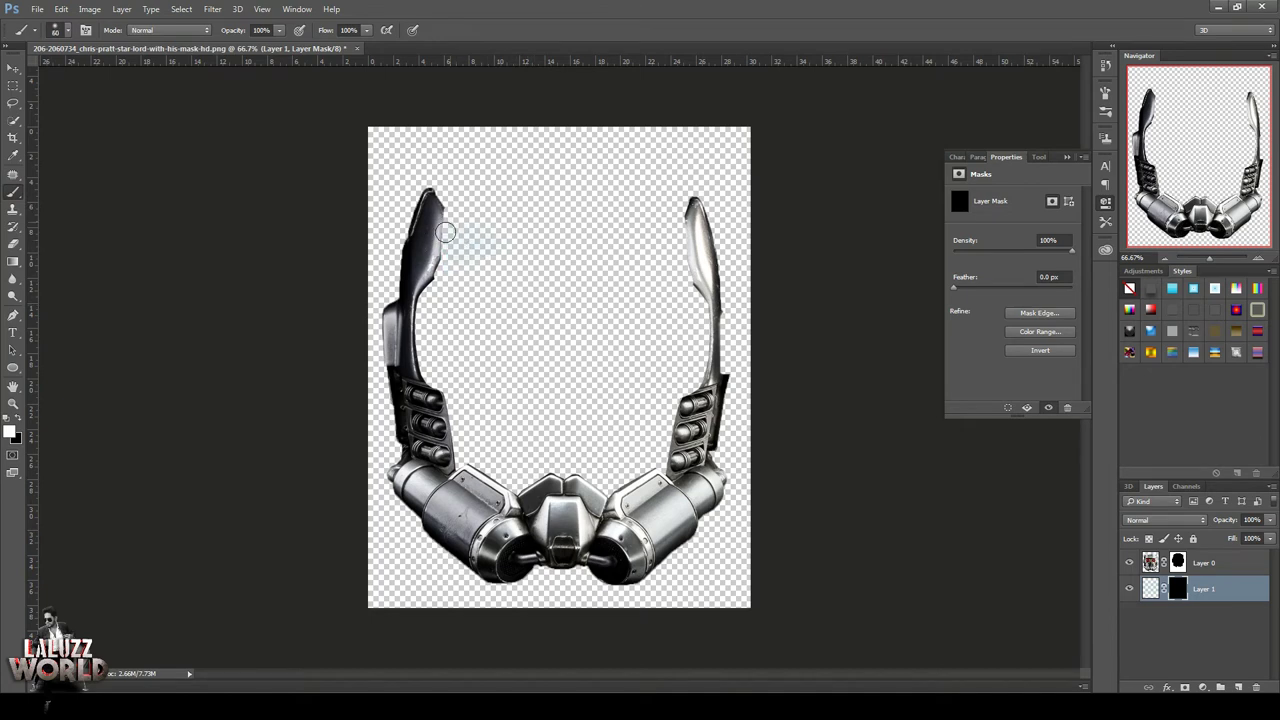
mouse_move(457, 229)
left_mouse_down()
mouse_move(433, 292)
mouse_move(497, 349)
mouse_move(442, 214)
mouse_move(606, 239)
mouse_move(673, 224)
mouse_move(704, 290)
mouse_move(716, 422)
mouse_move(699, 364)
mouse_move(606, 451)
mouse_move(549, 423)
mouse_move(637, 360)
mouse_move(628, 342)
left_mouse_up()
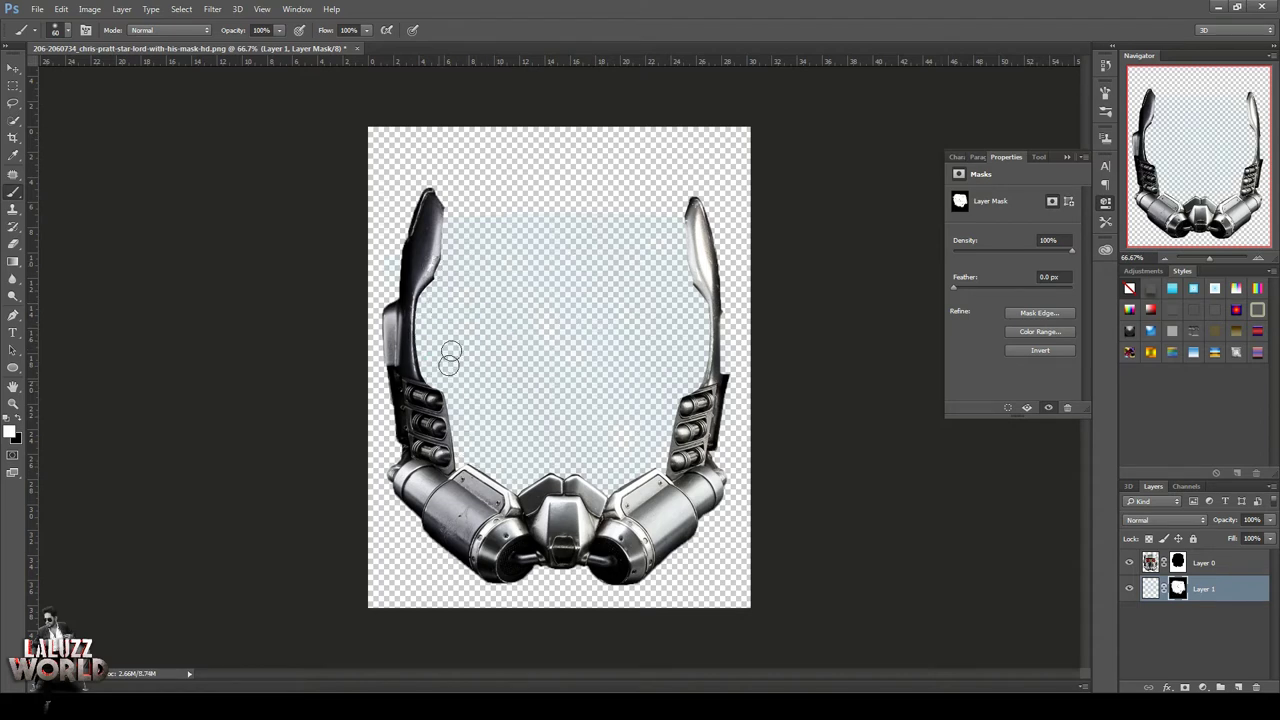
Reveal the glass inside the armor with a 700 brush, then hide its left and right edges with black
key("bracketright")
key("bracketright")
key("bracketright")
key("bracketright")
key("bracketright")
key("bracketright")
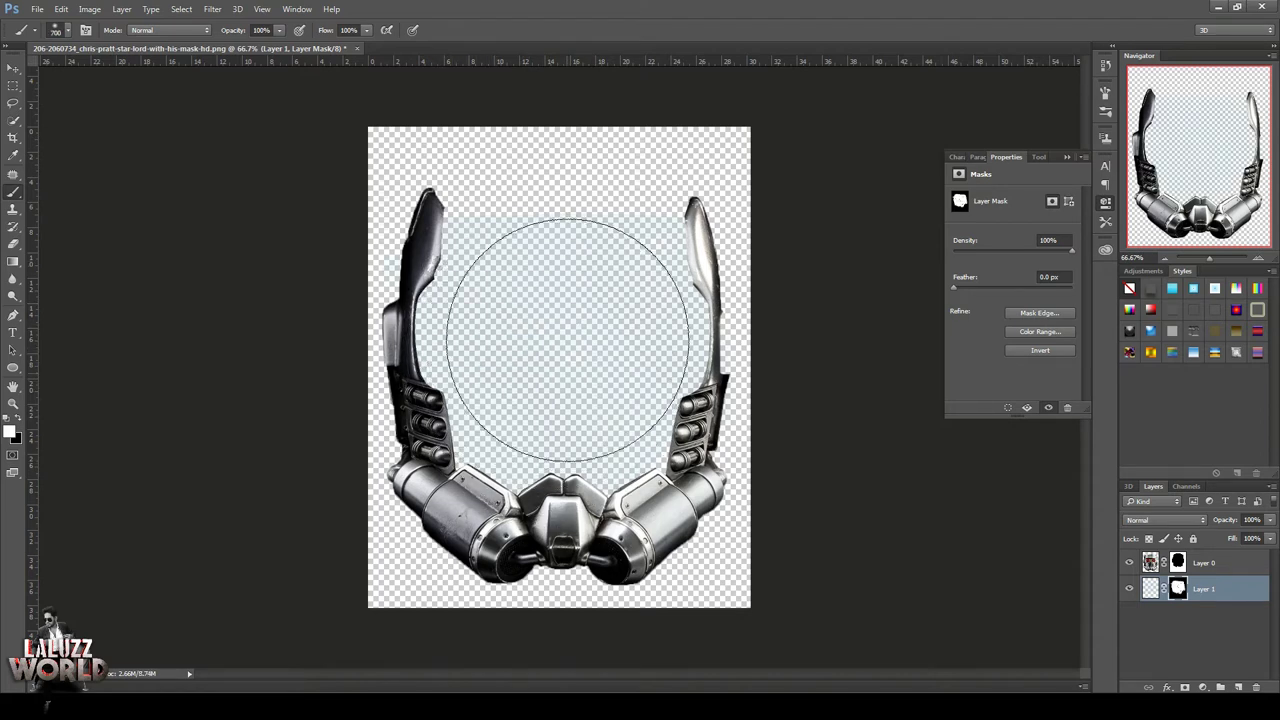
left_click_drag(539, 370, 575, 382)
key("bracketleft")
key("bracketleft")
key("bracketleft")
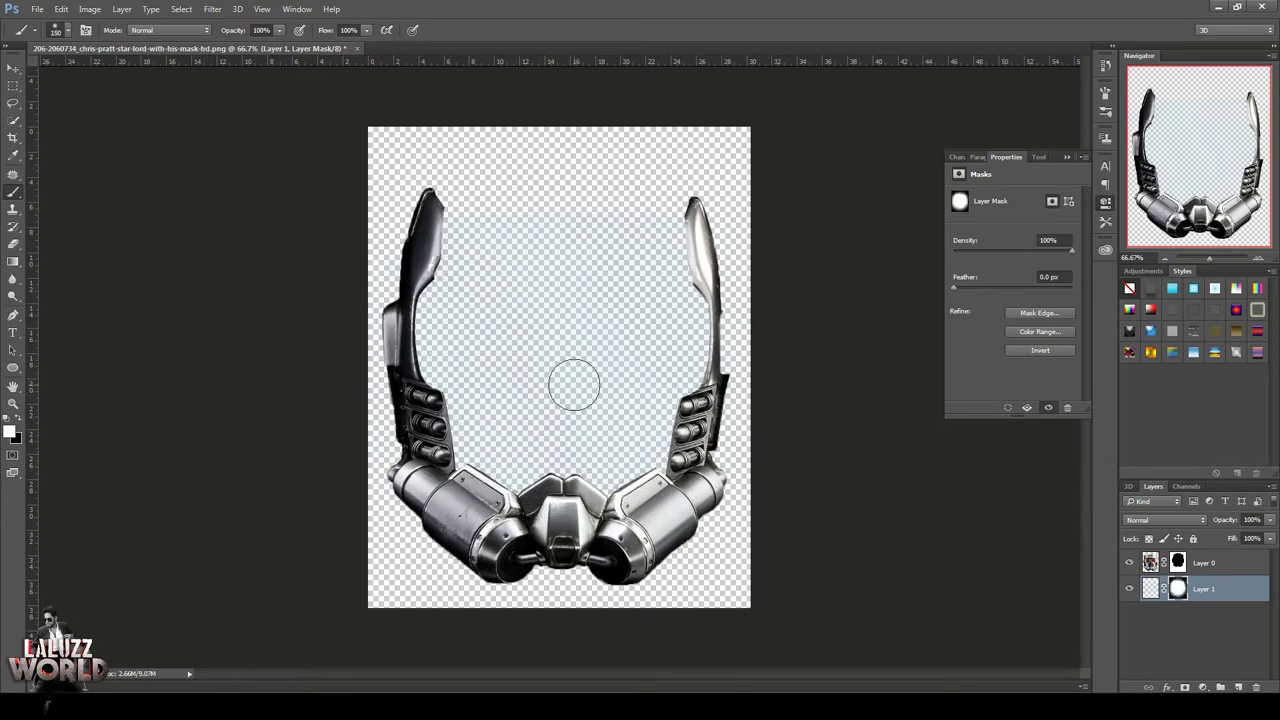
left_click(20, 420)
mouse_move(757, 245)
left_mouse_down()
mouse_move(726, 223)
mouse_move(726, 466)
left_mouse_up()
mouse_move(388, 210)
left_mouse_down()
mouse_move(368, 357)
mouse_move(390, 453)
mouse_move(373, 463)
left_mouse_up()
left_click(13, 67)
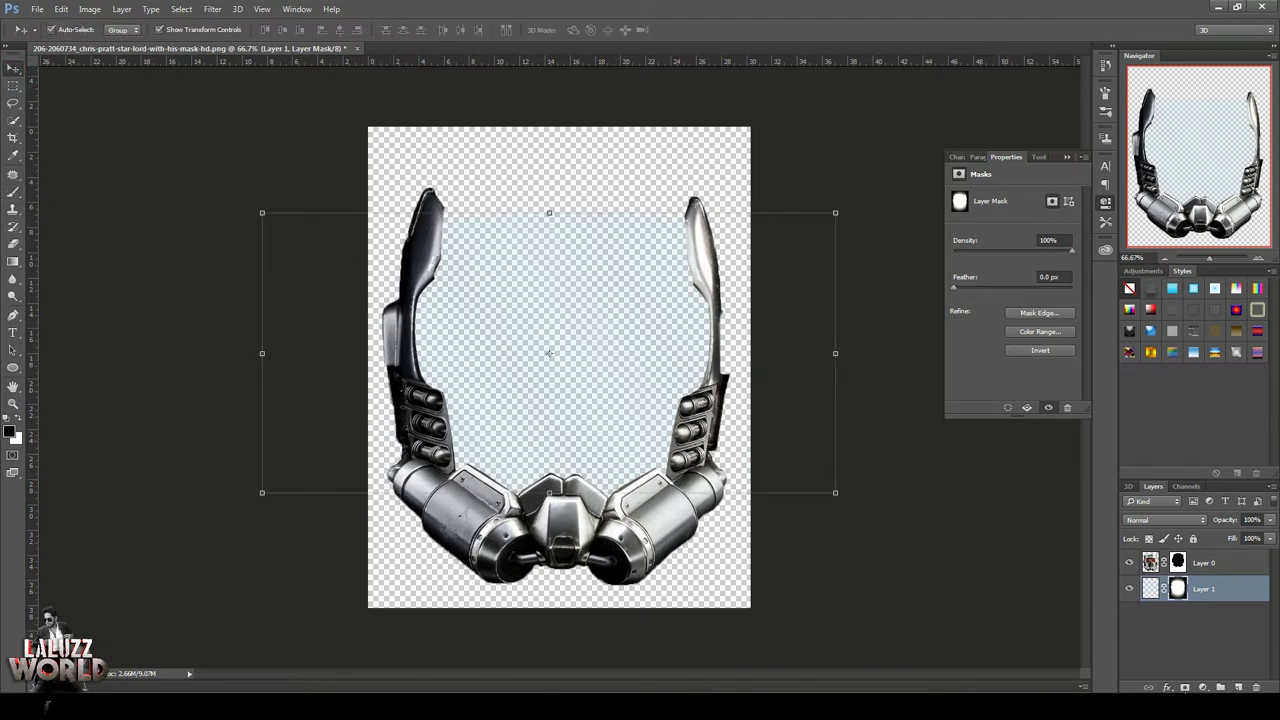
left_click(1203, 687)
Add a Levels adjustment with midtones 0.88, then a Brightness/Contrast adjustment
left_click(1165, 465)
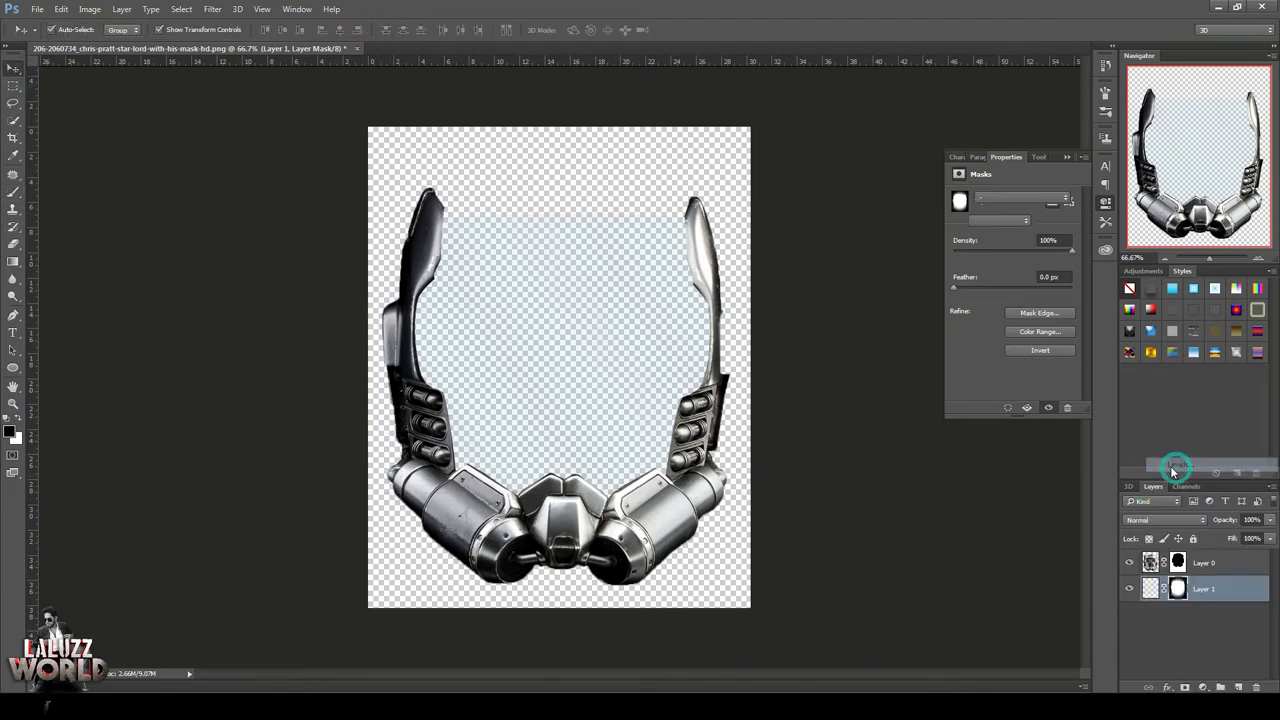
left_click_drag(1022, 292, 1026, 291)
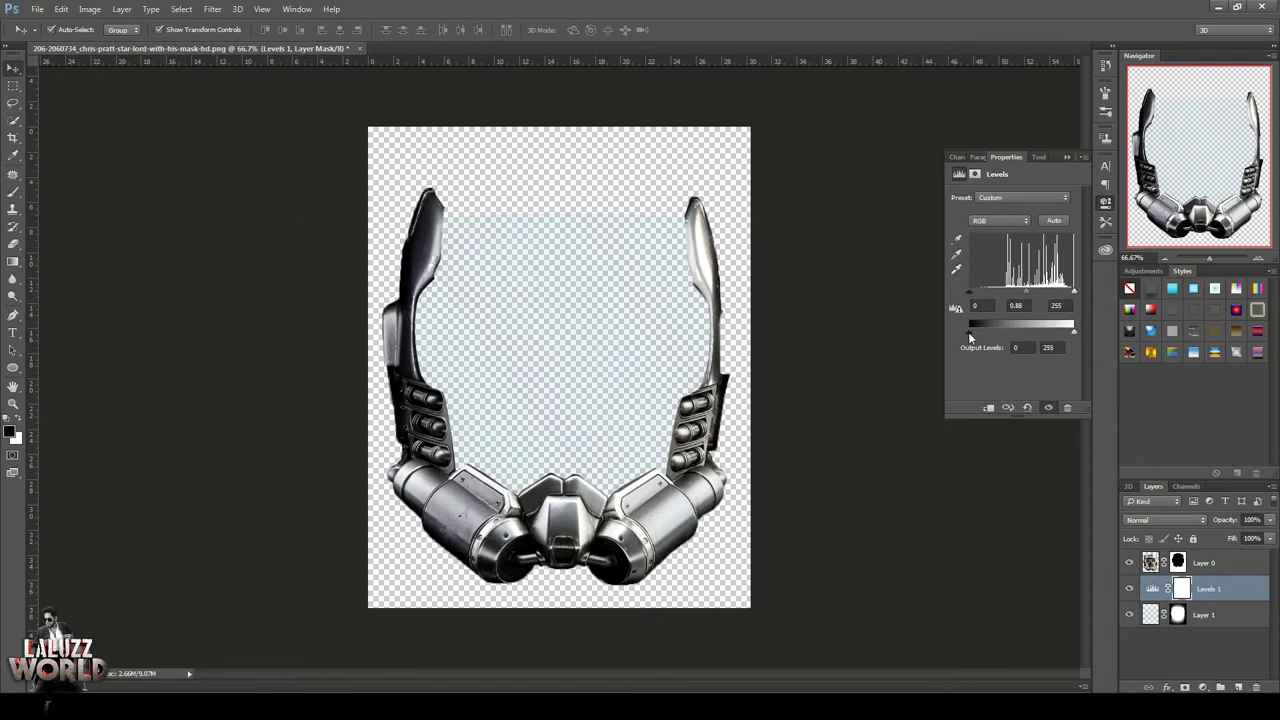
left_click_drag(969, 338, 992, 338)
left_click(1166, 688)
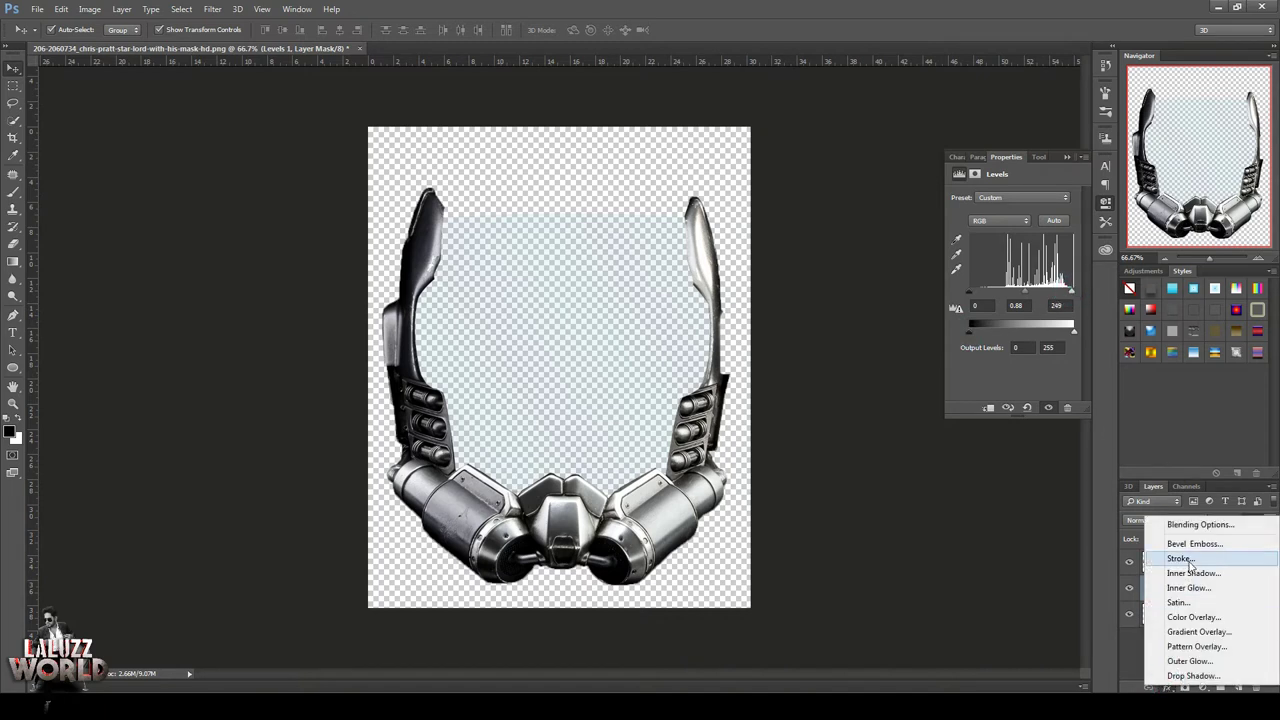
left_click(1185, 688)
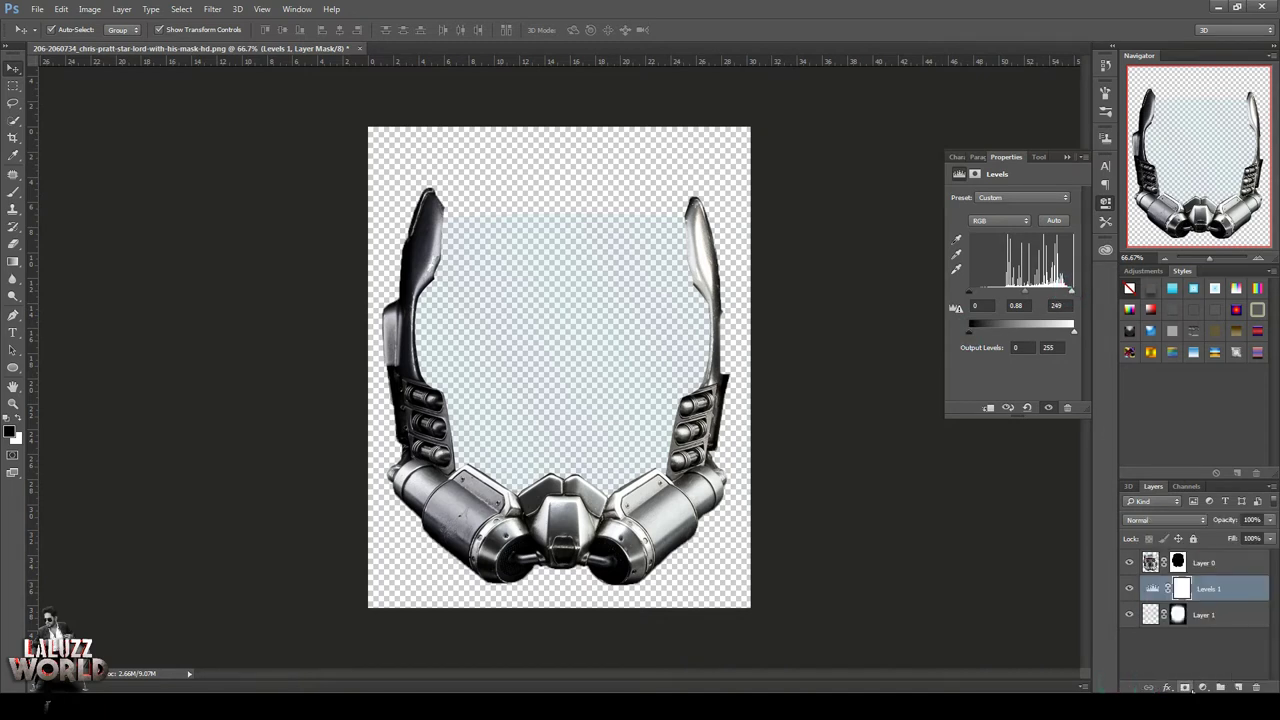
left_click(1185, 688)
left_click(1195, 450)
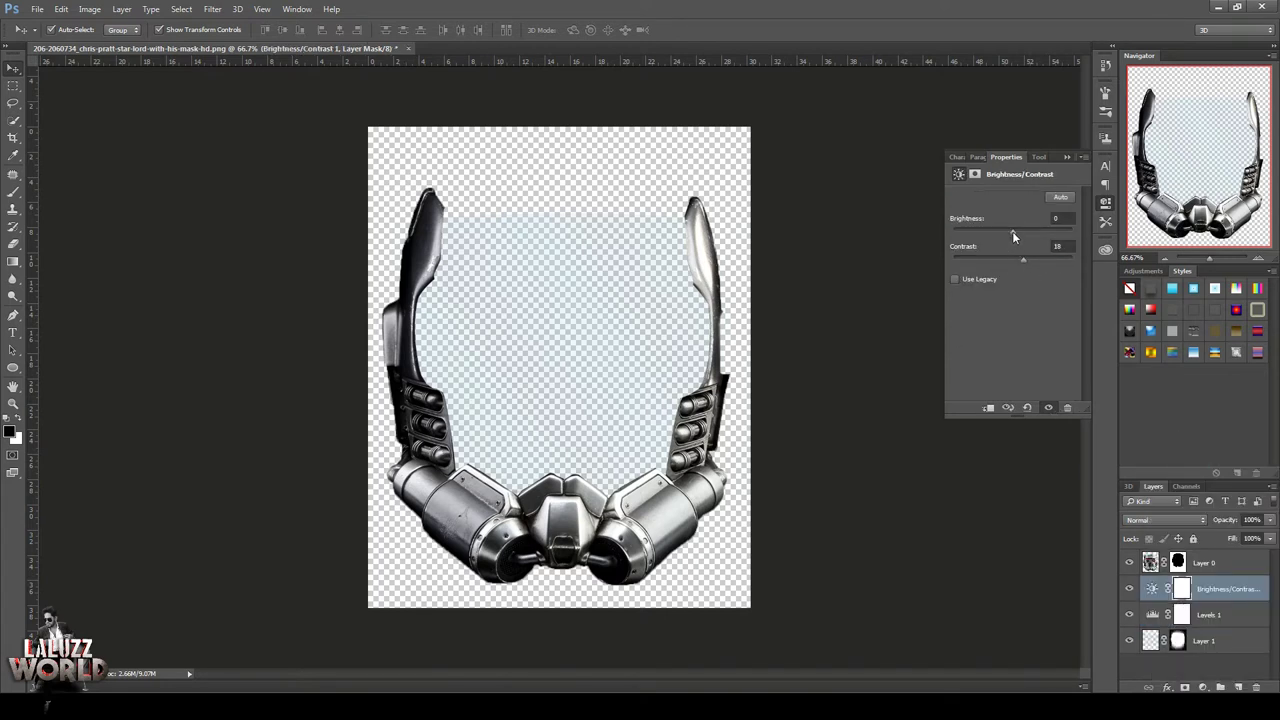
Add a trial Exposure adjustment set to about -3.67
left_click(1203, 688)
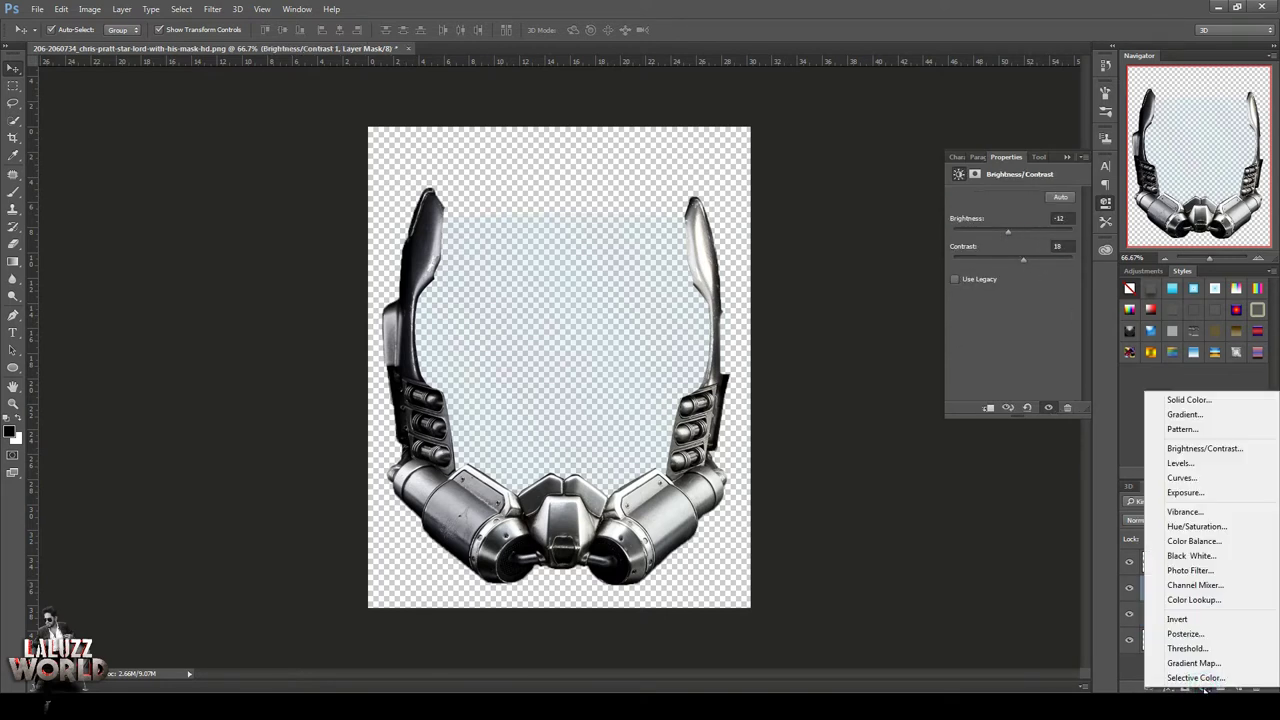
left_click(1190, 501)
left_click_drag(1012, 231, 970, 232)
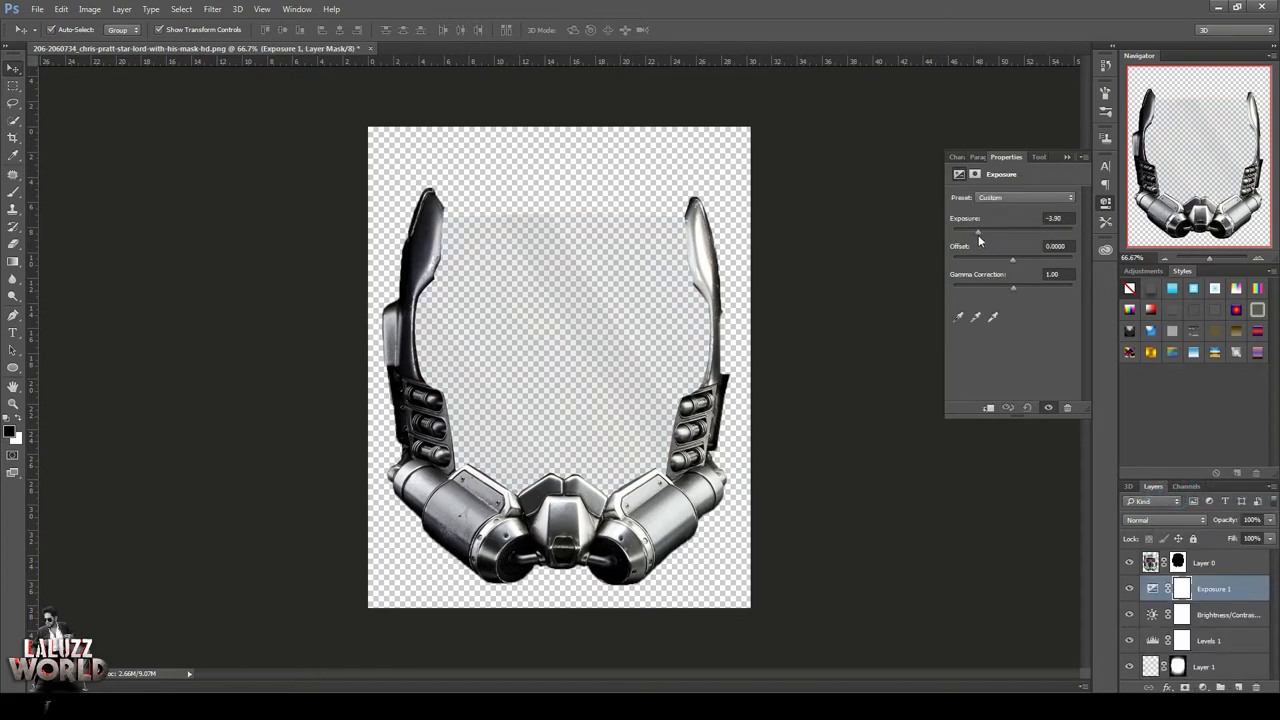
left_click_drag(976, 235, 981, 233)
Add Hue/Saturation with Hue +6, Saturation +100, Lightness +4, hiding Exposure 1
left_click(1203, 688)
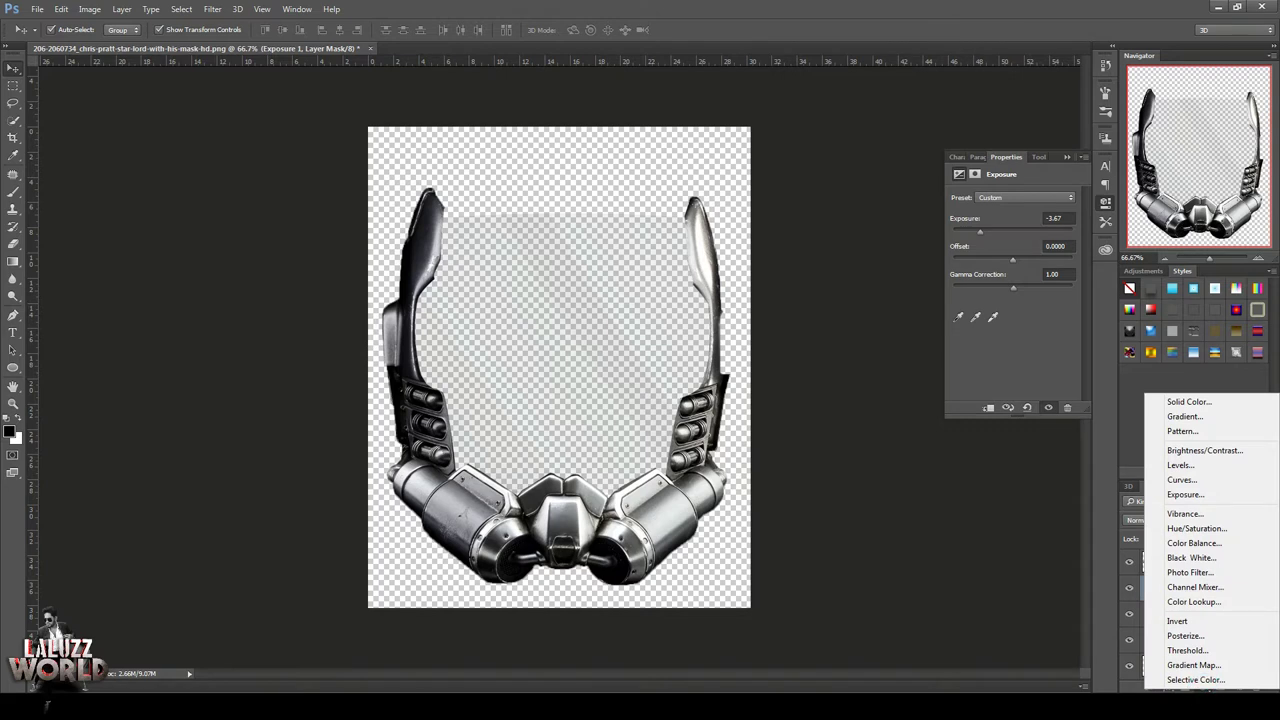
left_click(1196, 528)
left_click_drag(1015, 250, 1034, 251)
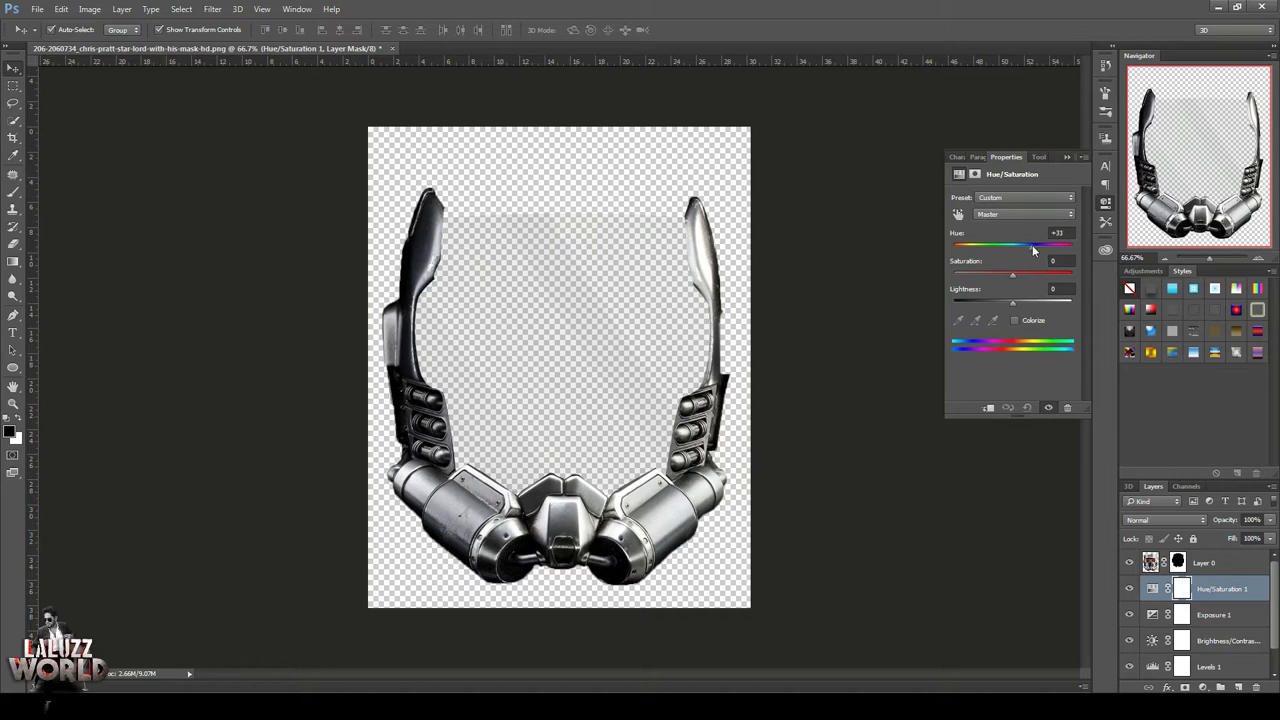
left_click(1129, 614)
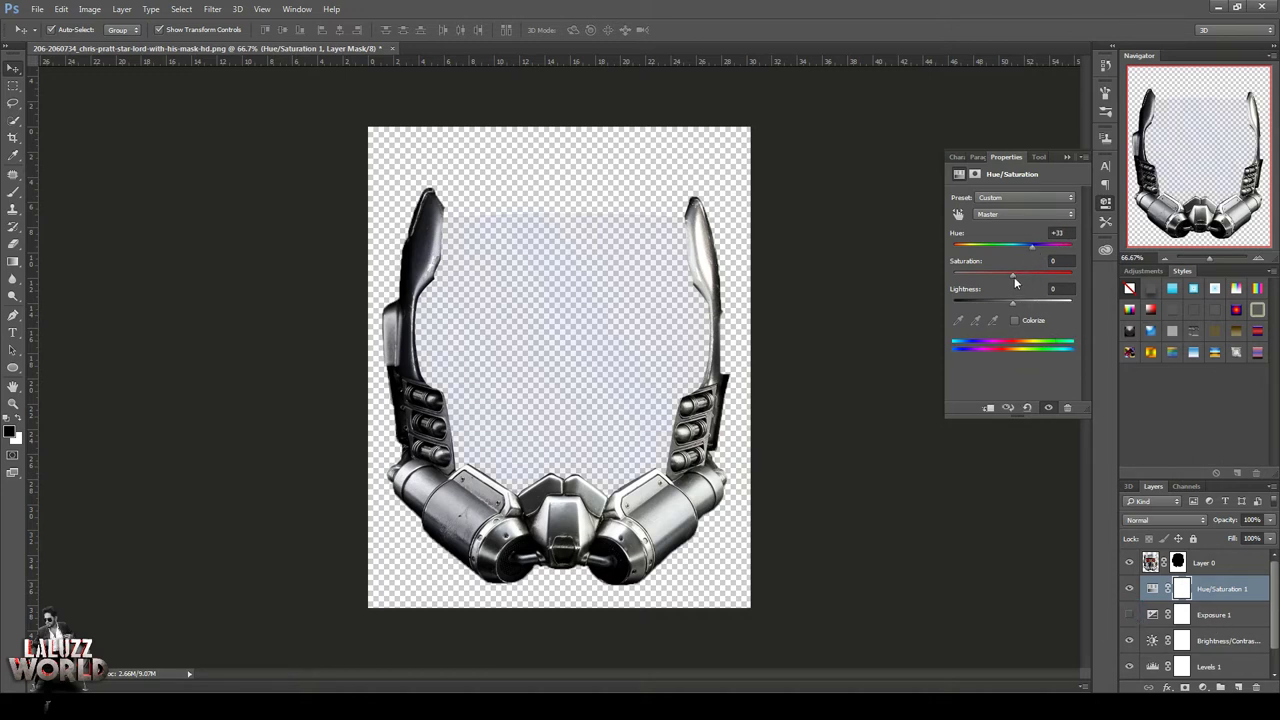
mouse_move(1014, 277)
left_mouse_down()
mouse_move(1079, 261)
mouse_move(1017, 248)
left_mouse_up()
left_click_drag(1013, 303, 1015, 303)
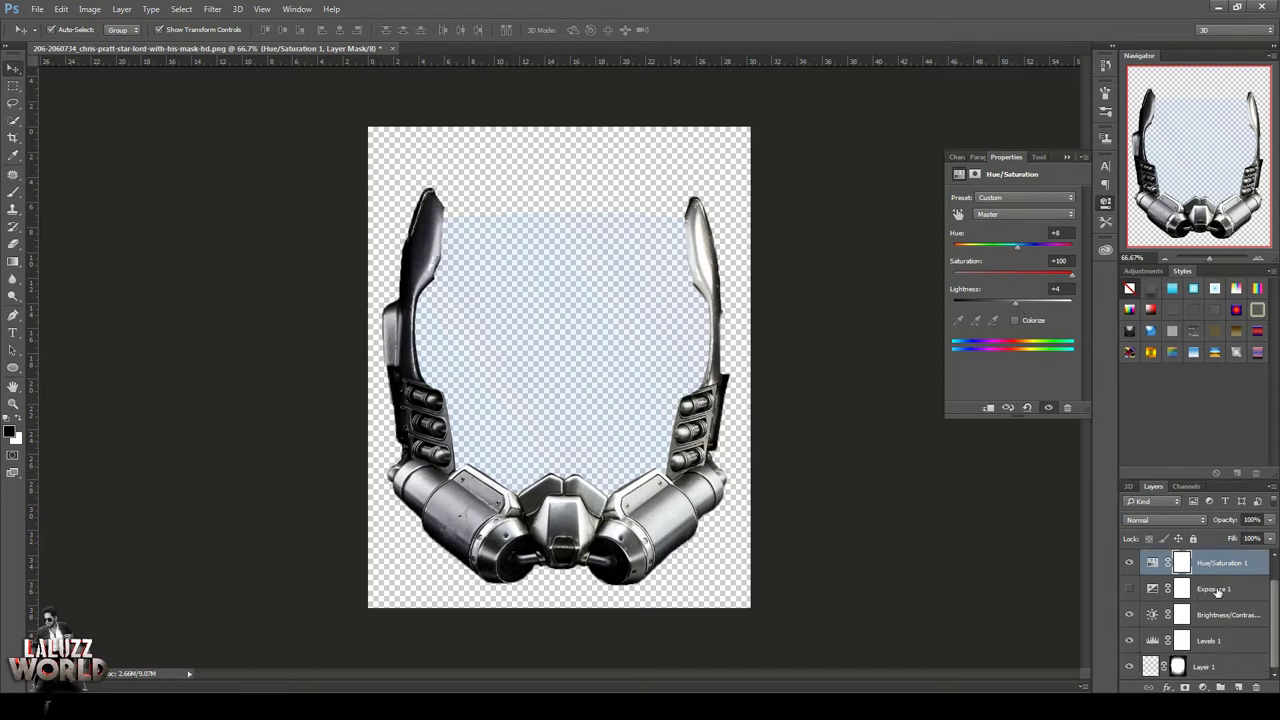
Delete Exposure 1 and select the remaining adjustment layers together
left_click(1214, 614)
key("Delete")
left_click(1226, 590)
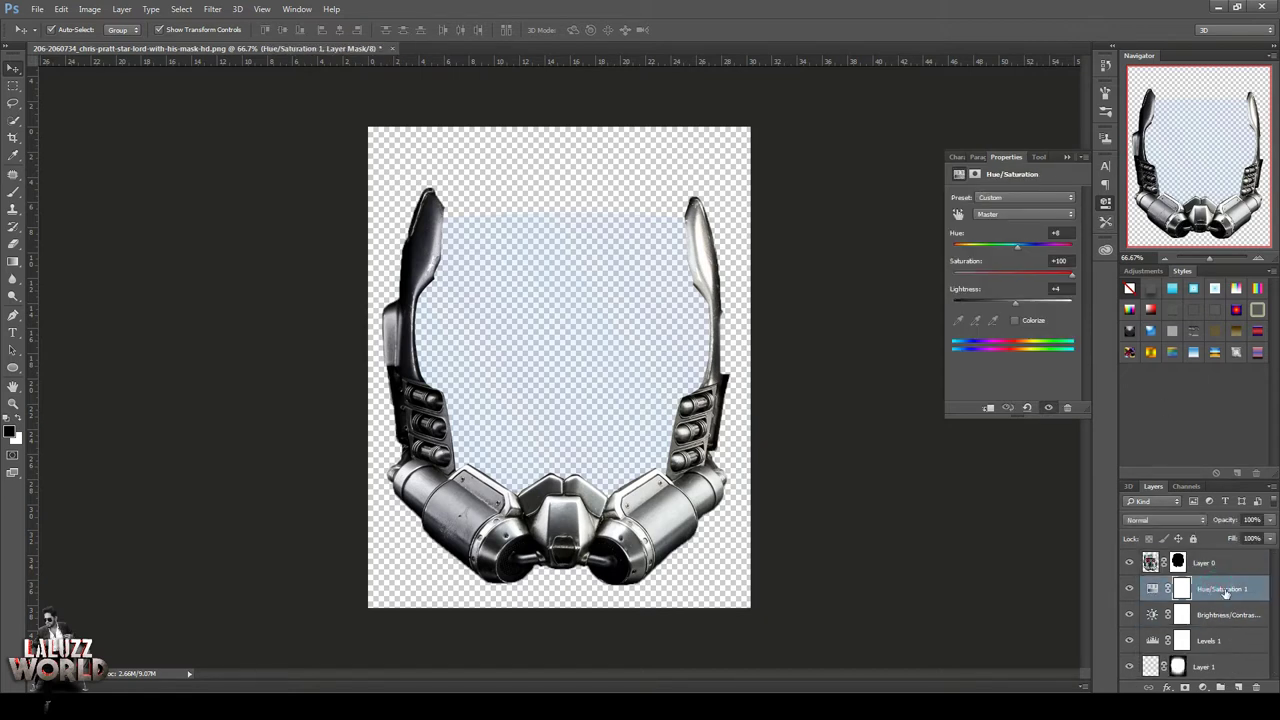
left_click(1230, 645, "shift")
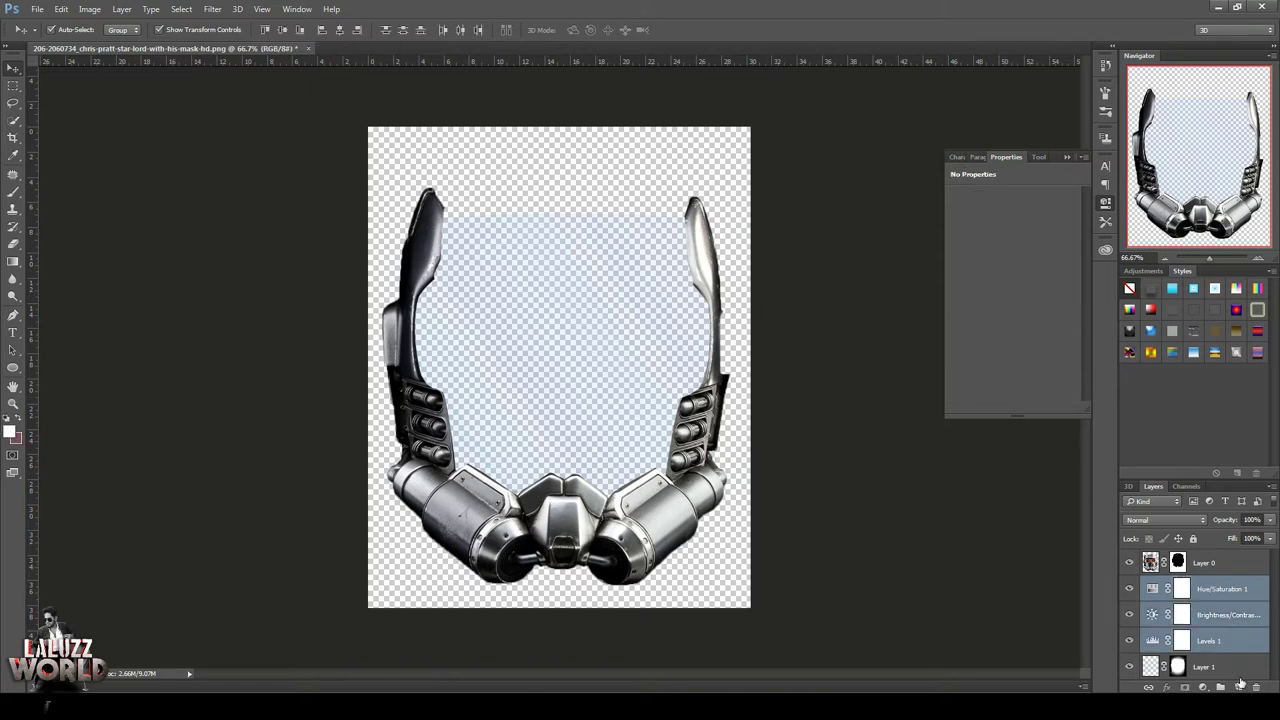
Merge the adjustment layers and Layer 1 into a single layer
left_click(1236, 667, "shift")
right_click(1236, 667)
left_click(1156, 459)
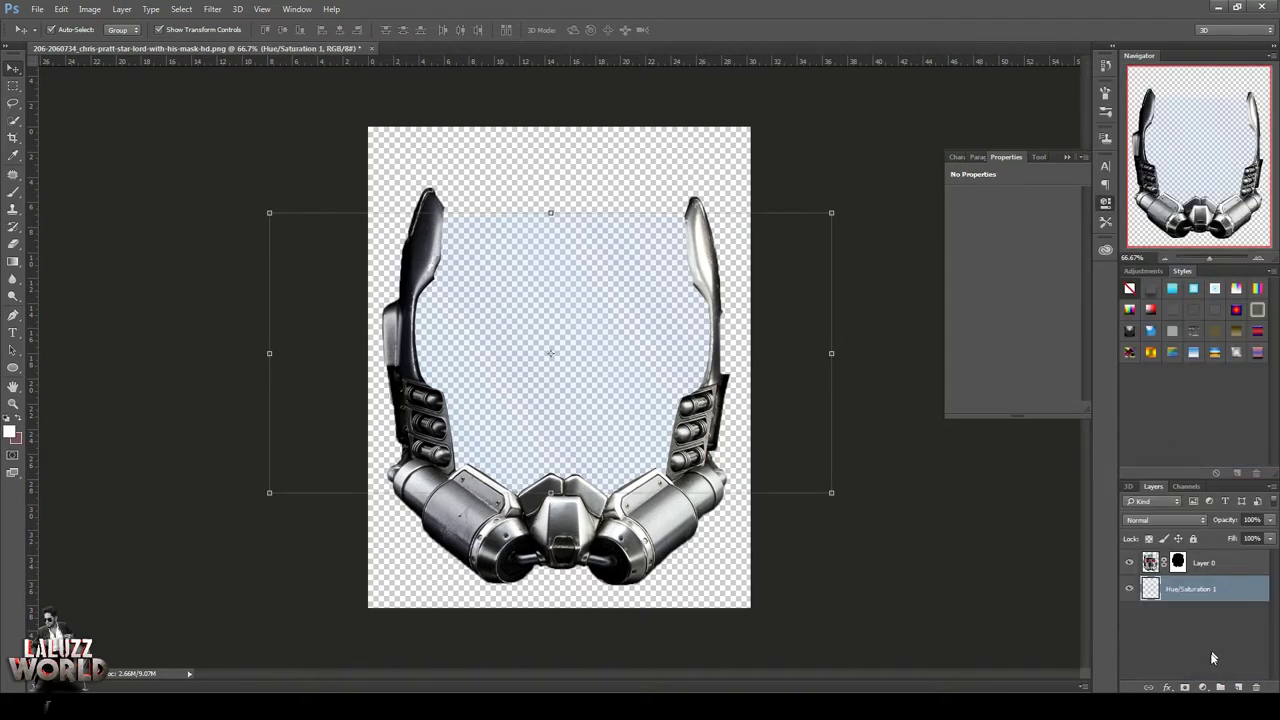
Add an Outer Glow layer style with a bright cyan colour
left_click(1166, 688)
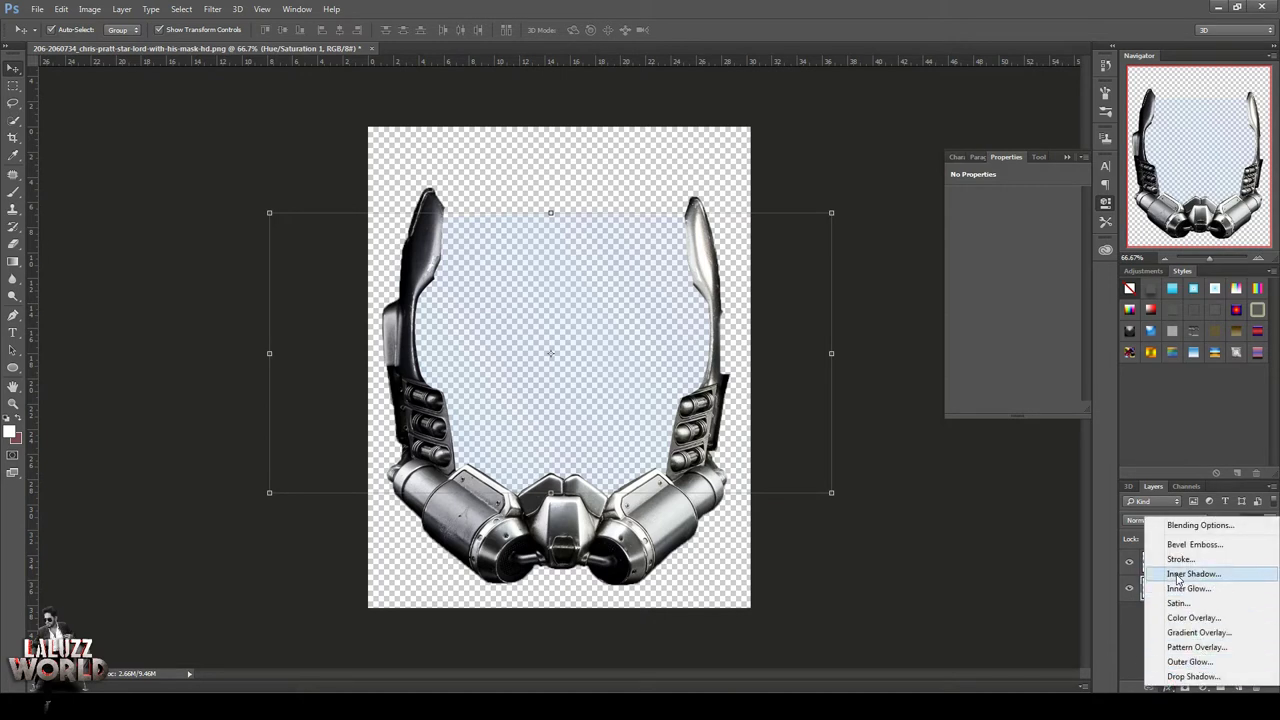
left_click(1188, 661)
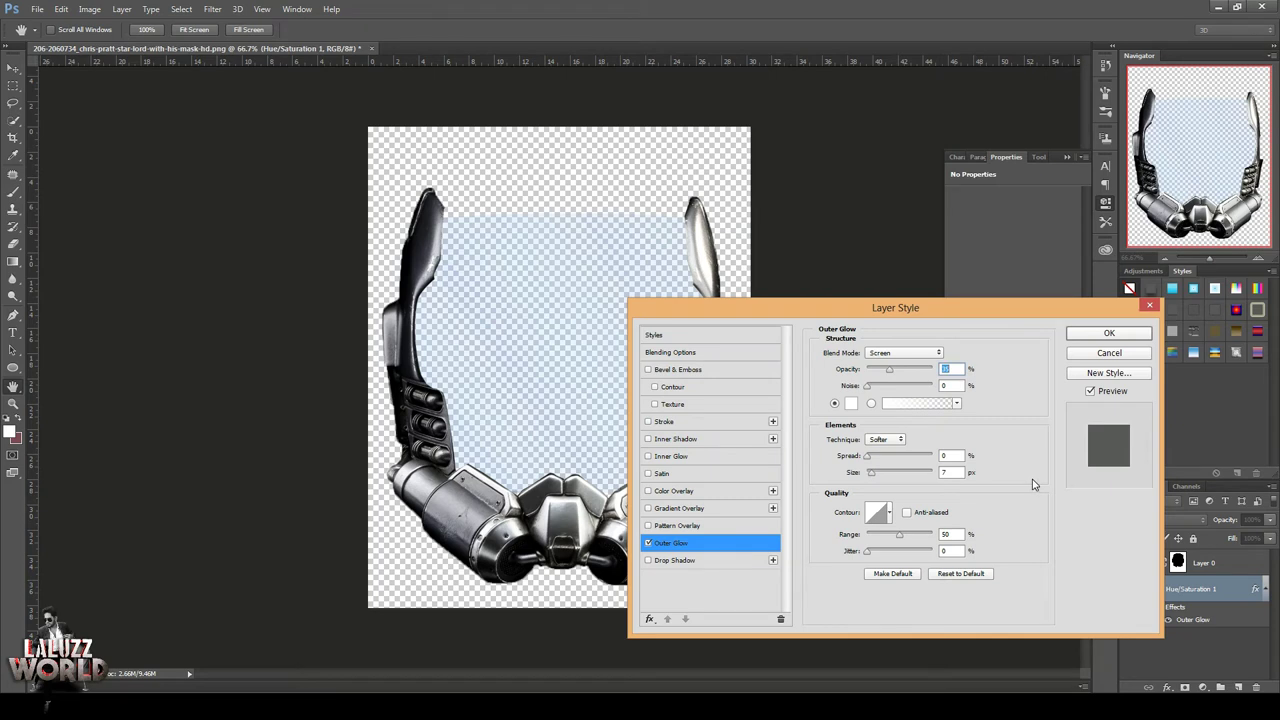
left_click_drag(886, 372, 899, 371)
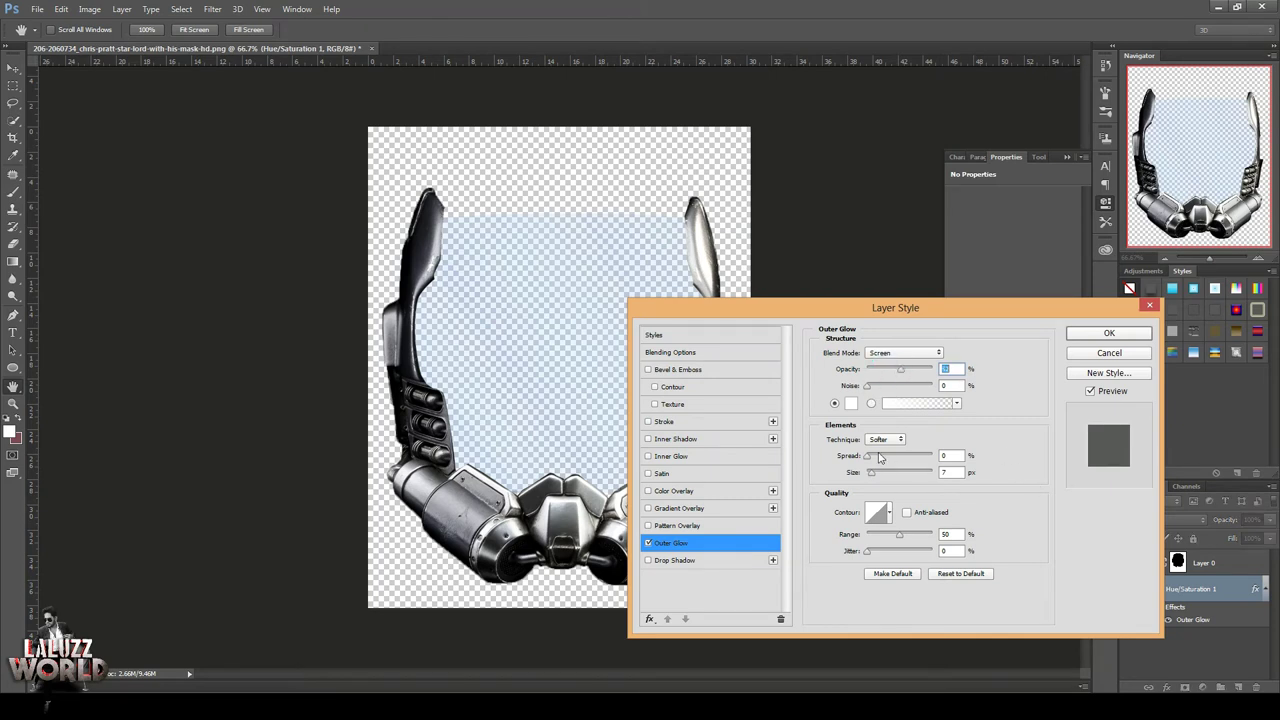
mouse_move(869, 458)
left_mouse_down()
mouse_move(899, 462)
mouse_move(867, 461)
left_mouse_up()
left_click(849, 404)
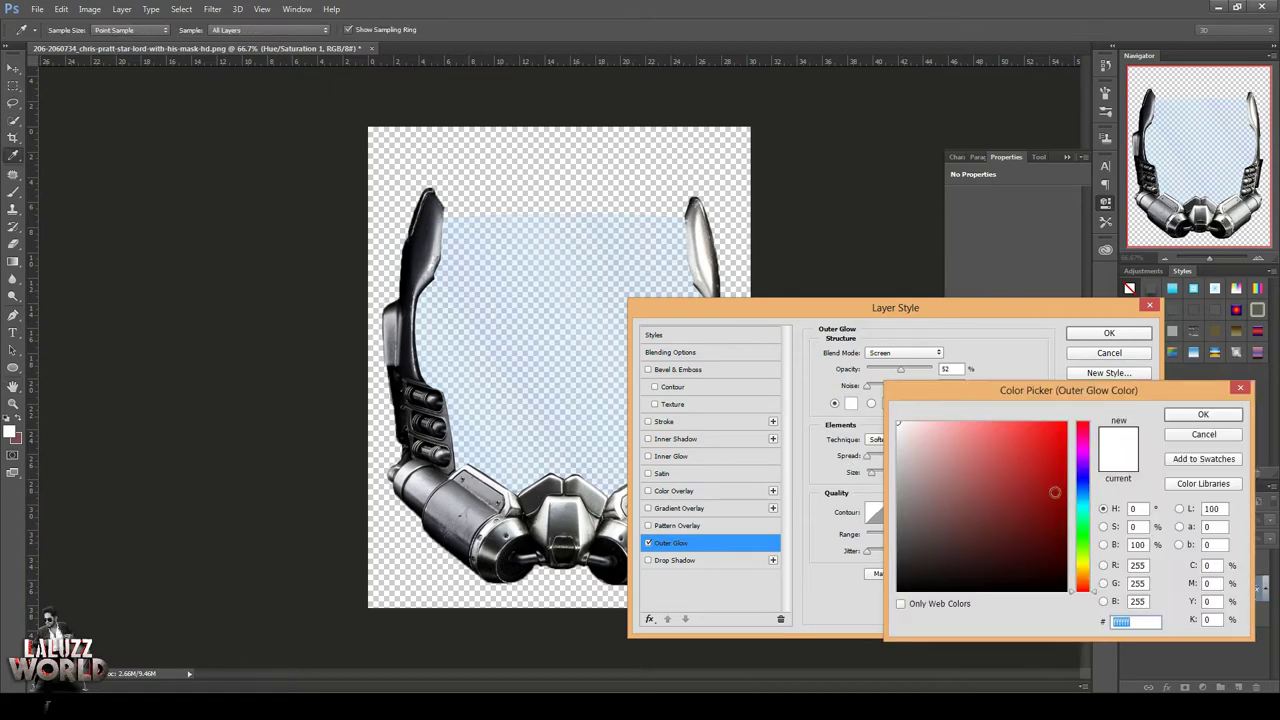
left_click(1083, 502)
left_click(1066, 424)
left_click(1200, 416)
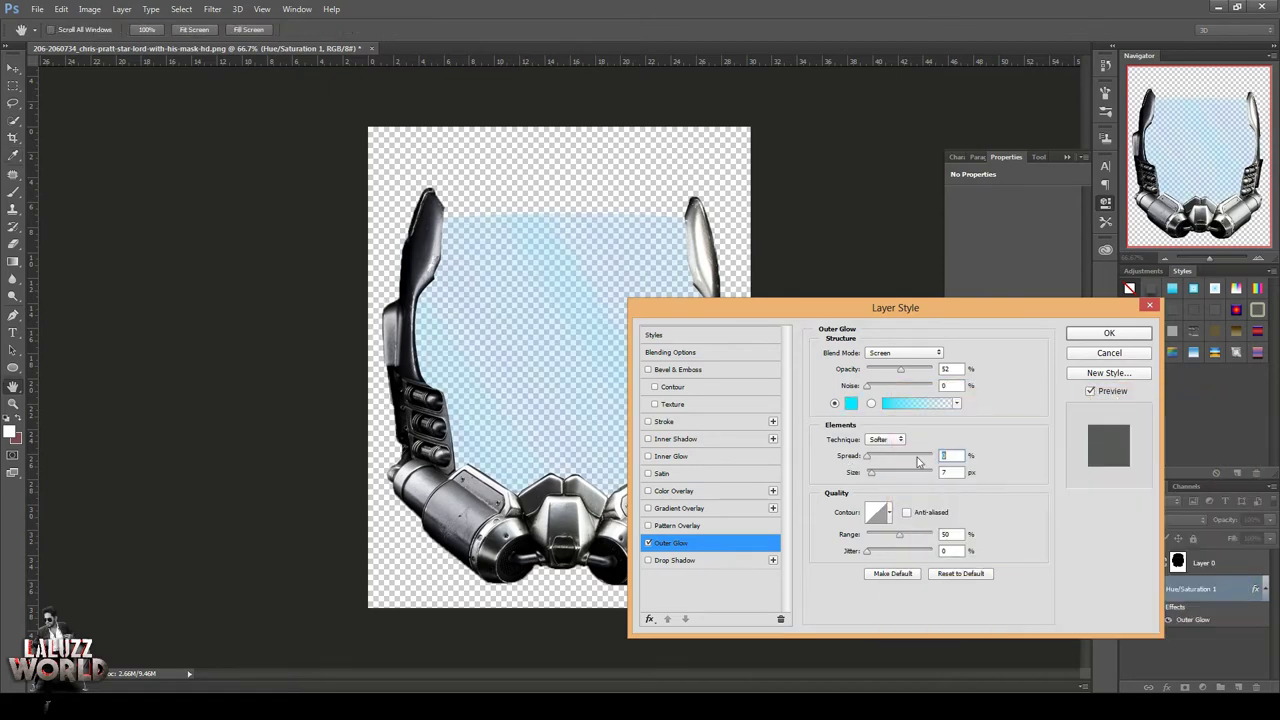
Finish the glow at 73% opacity with an inverted-cone contour and 44% range
left_click_drag(871, 473, 901, 478)
left_click_drag(900, 369, 914, 369)
left_click(888, 512)
left_click(925, 533)
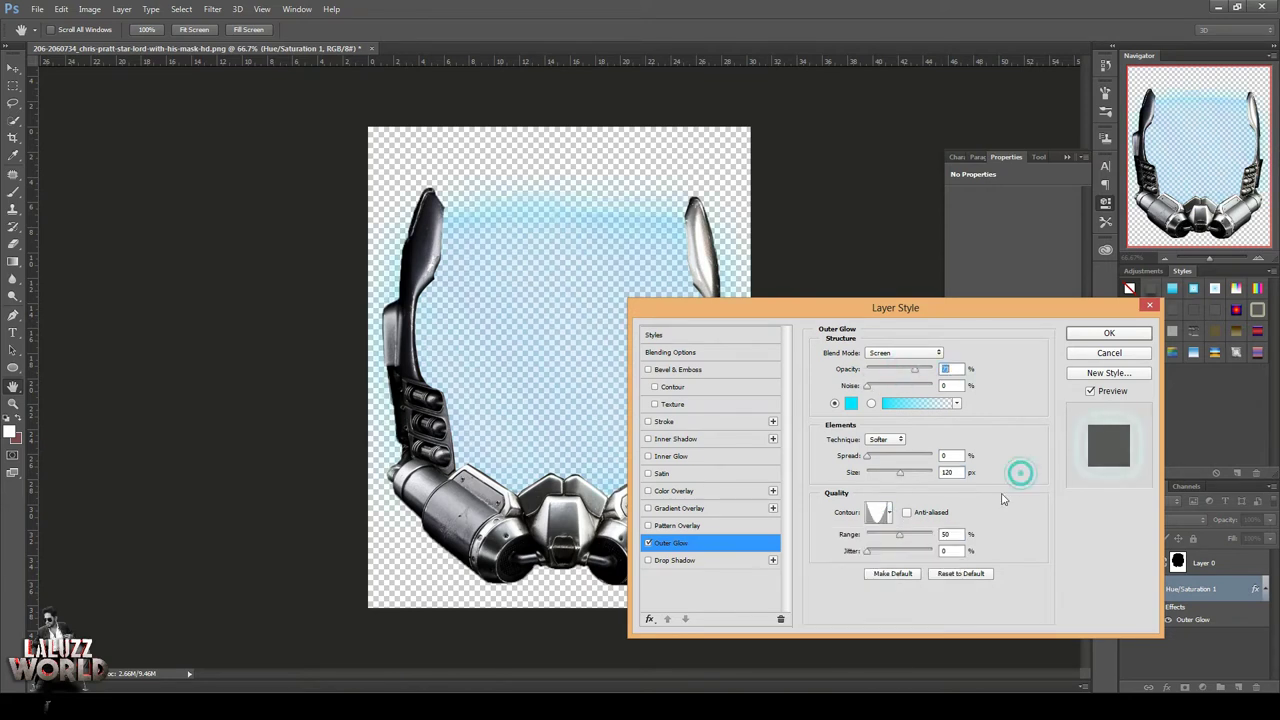
left_click_drag(901, 539, 888, 540)
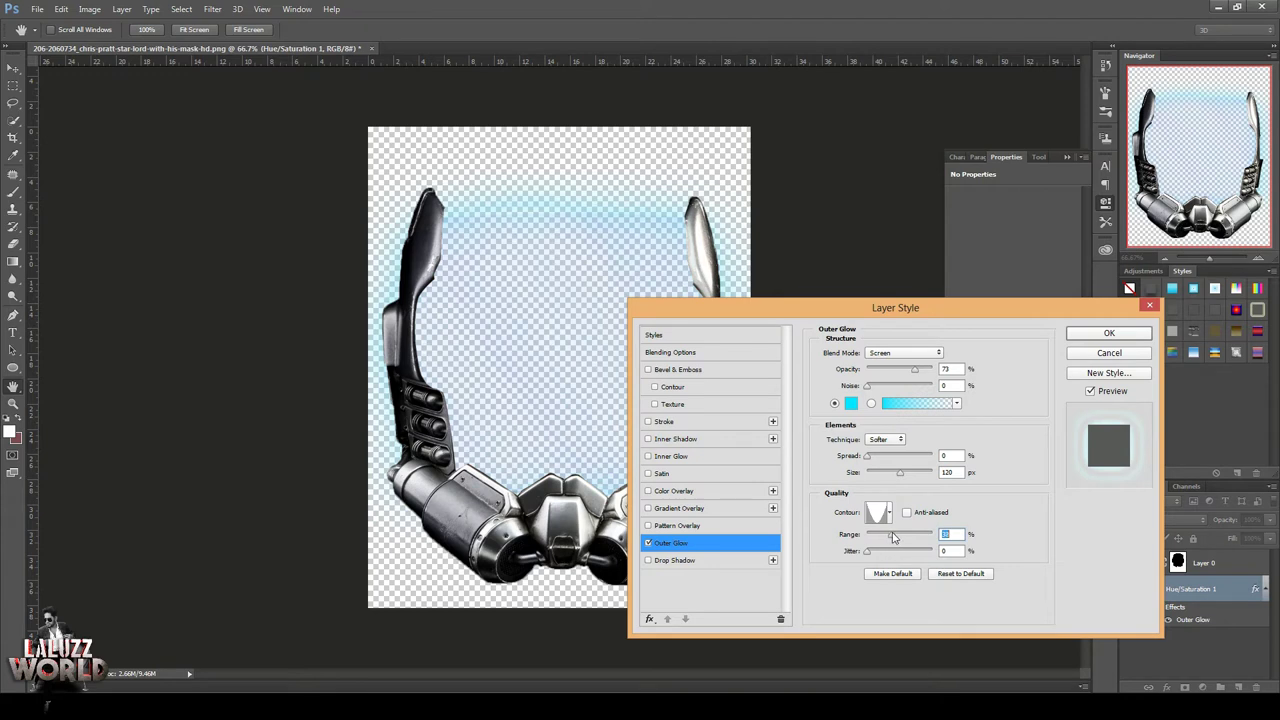
left_click_drag(901, 474, 878, 474)
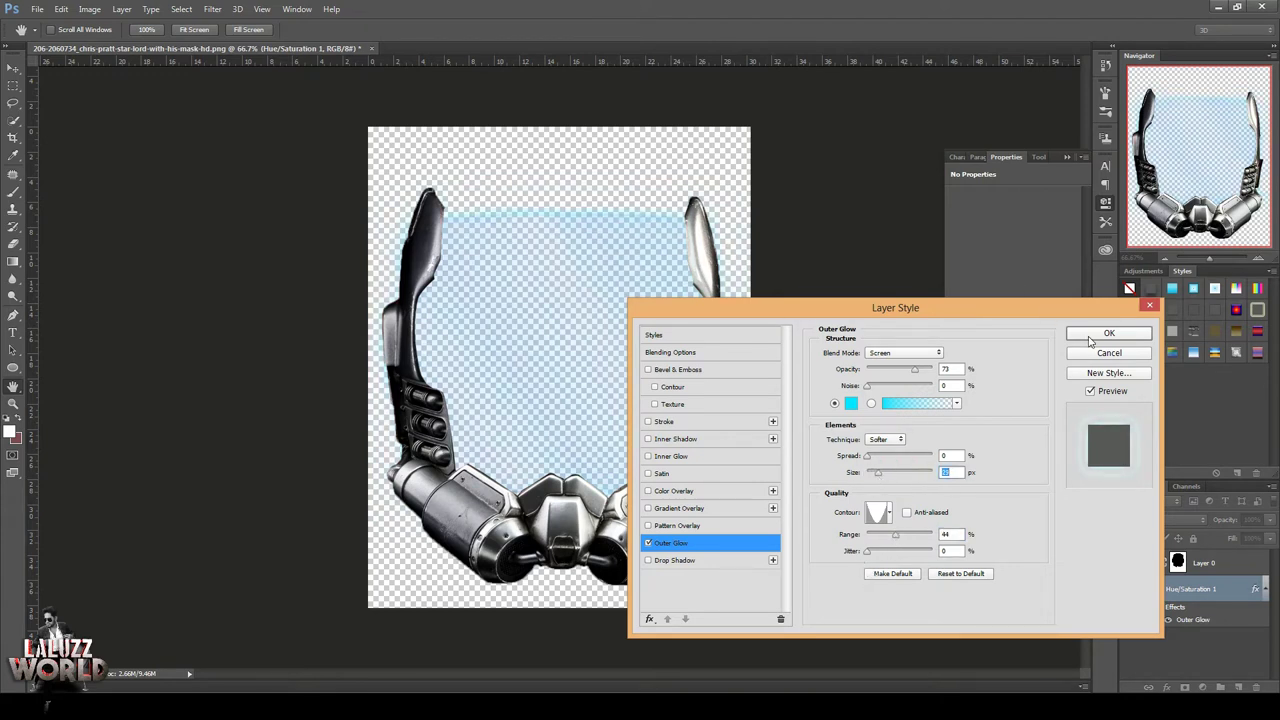
left_click(1090, 342)
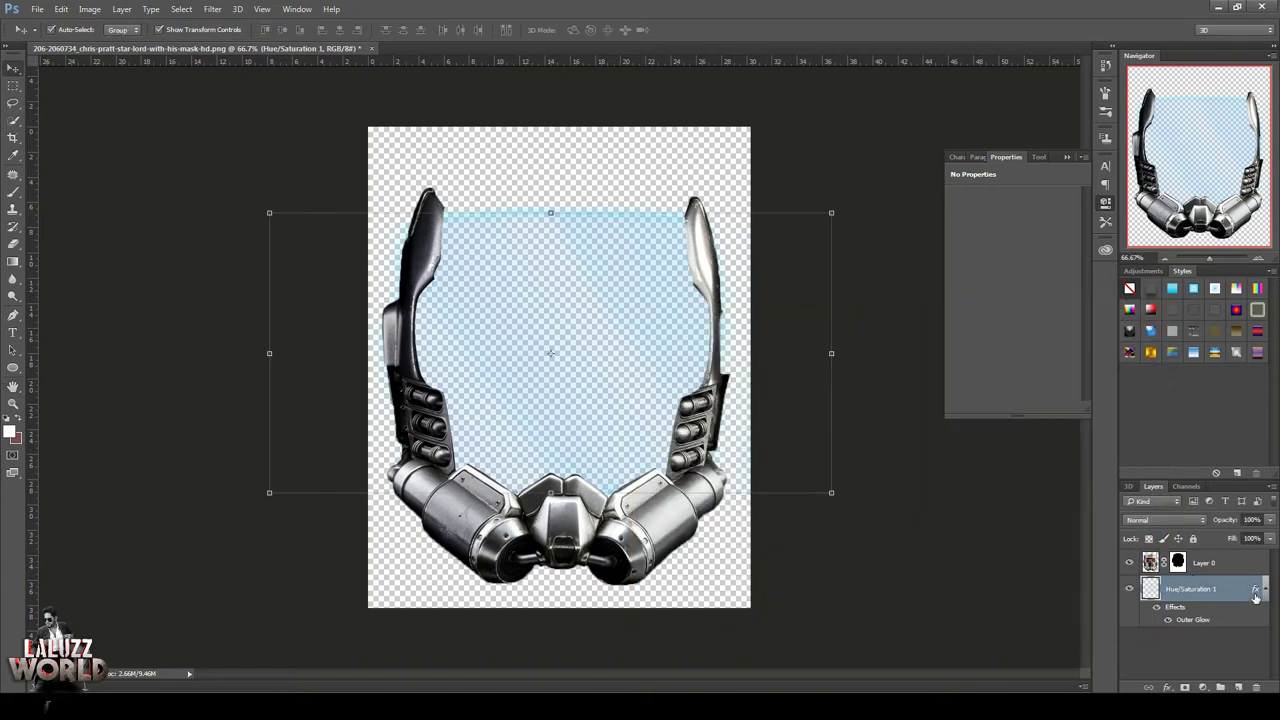
right_click(1212, 595)
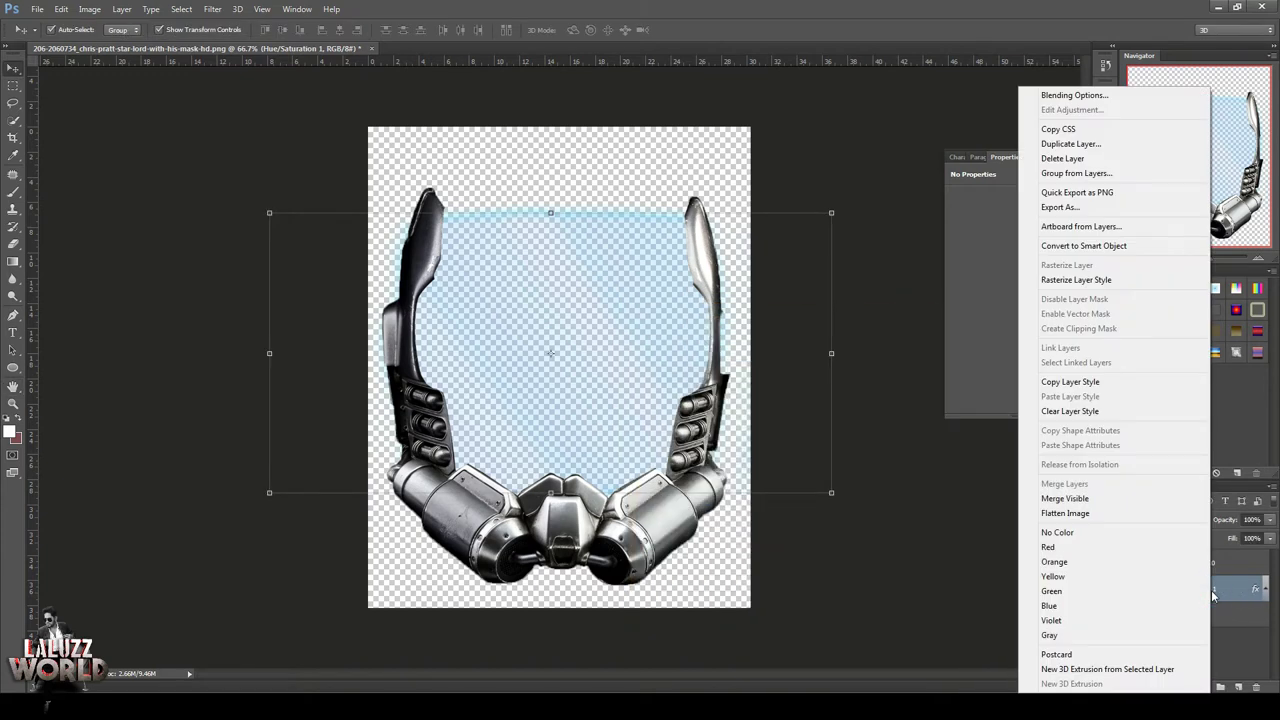
left_click(855, 643)
left_click(1185, 688)
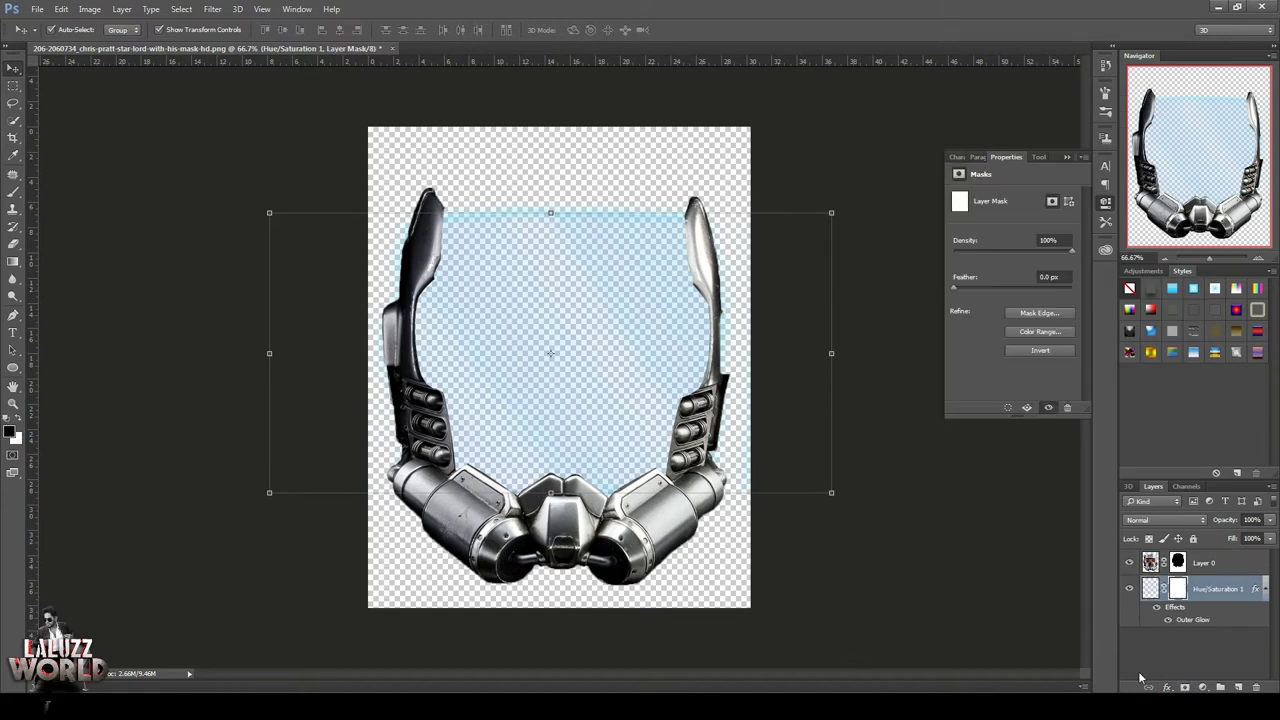
key("ctrl+z")
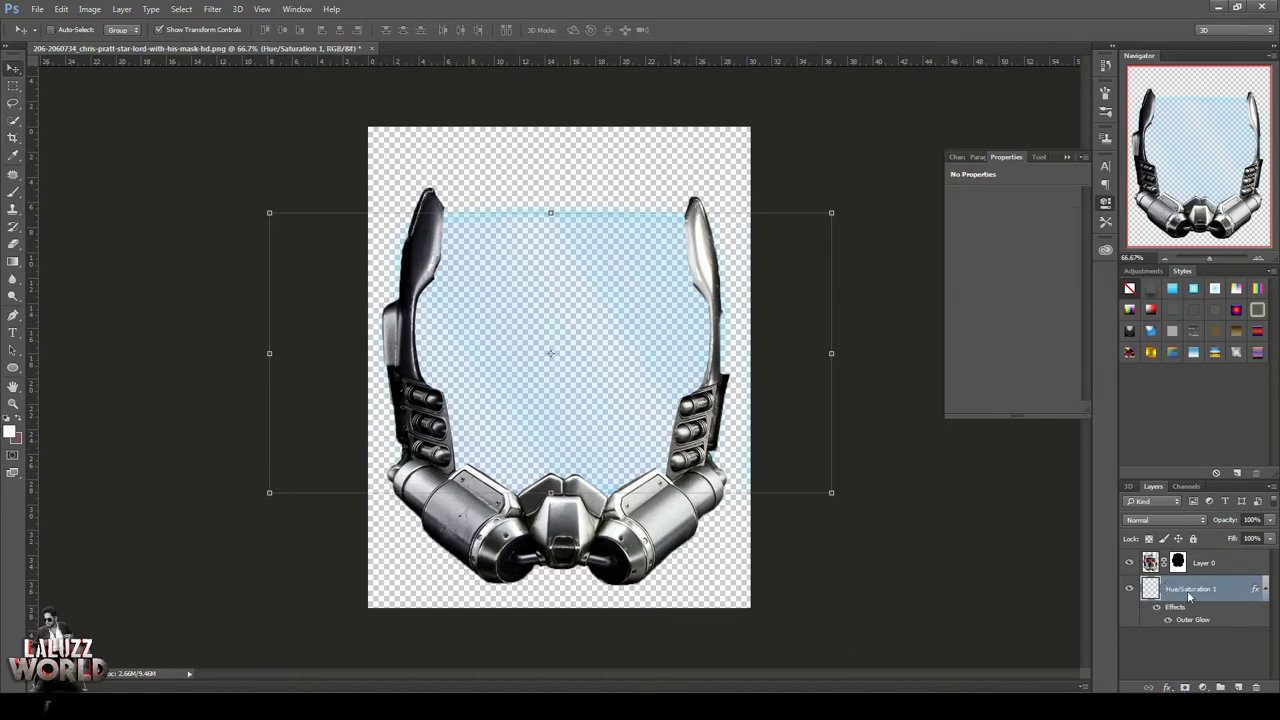
double_click(1259, 592)
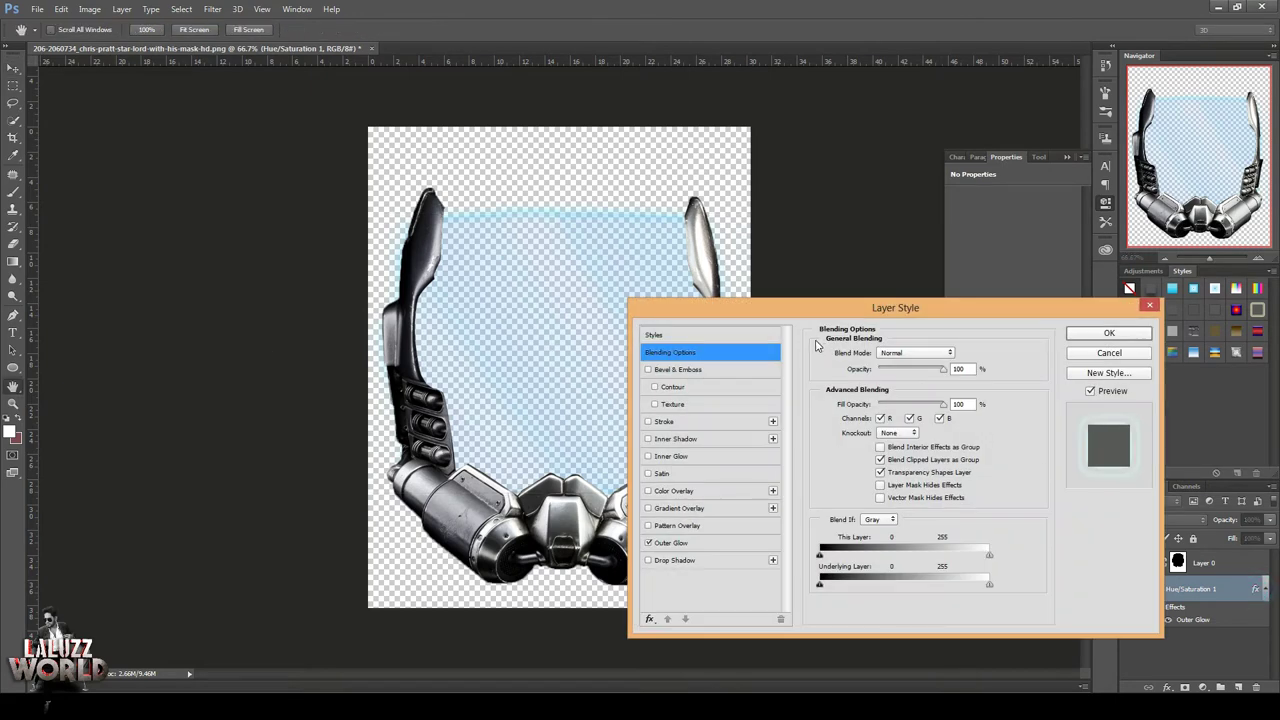
left_click(1104, 351)
left_click(775, 392)
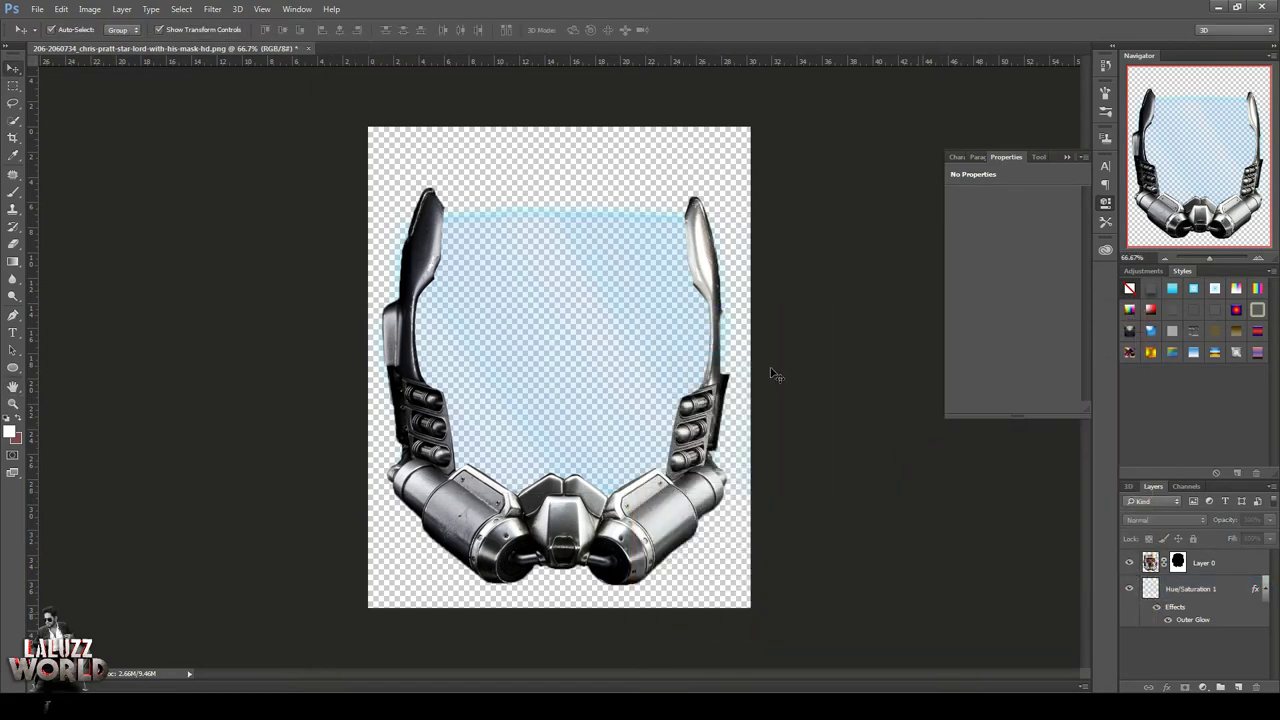
left_click(1215, 590)
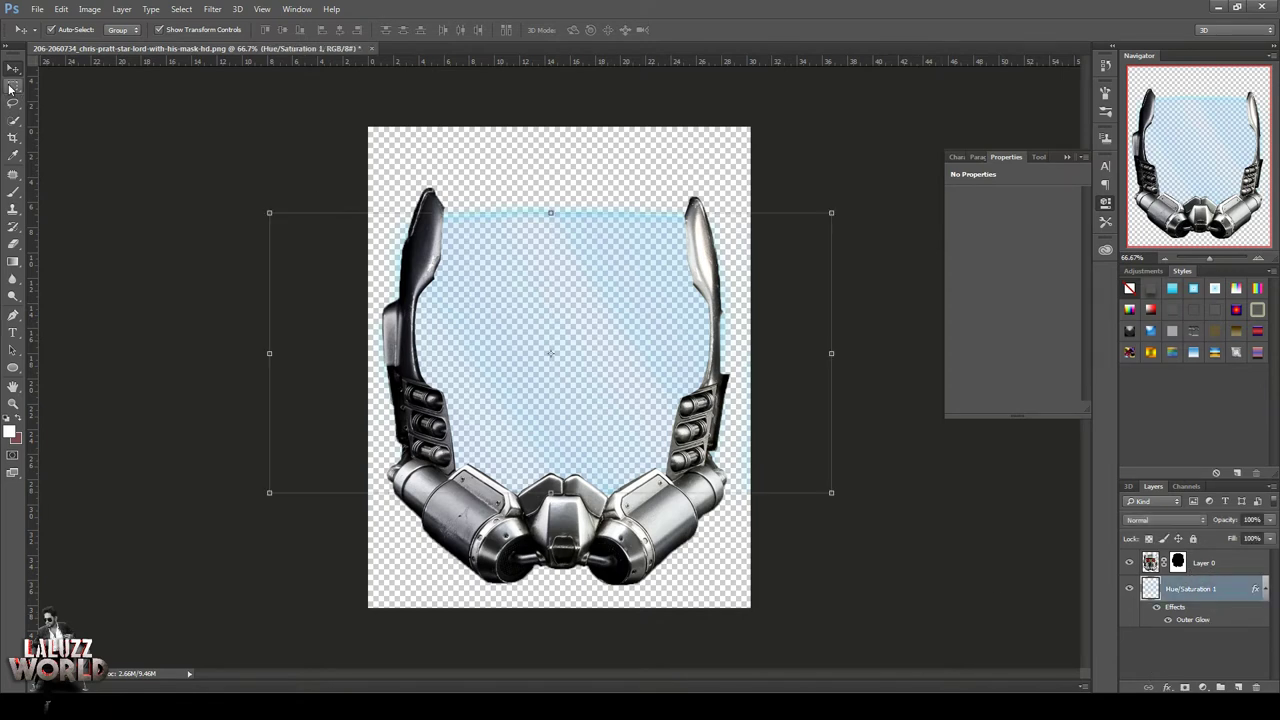
key("ctrl+t")
key("Return")
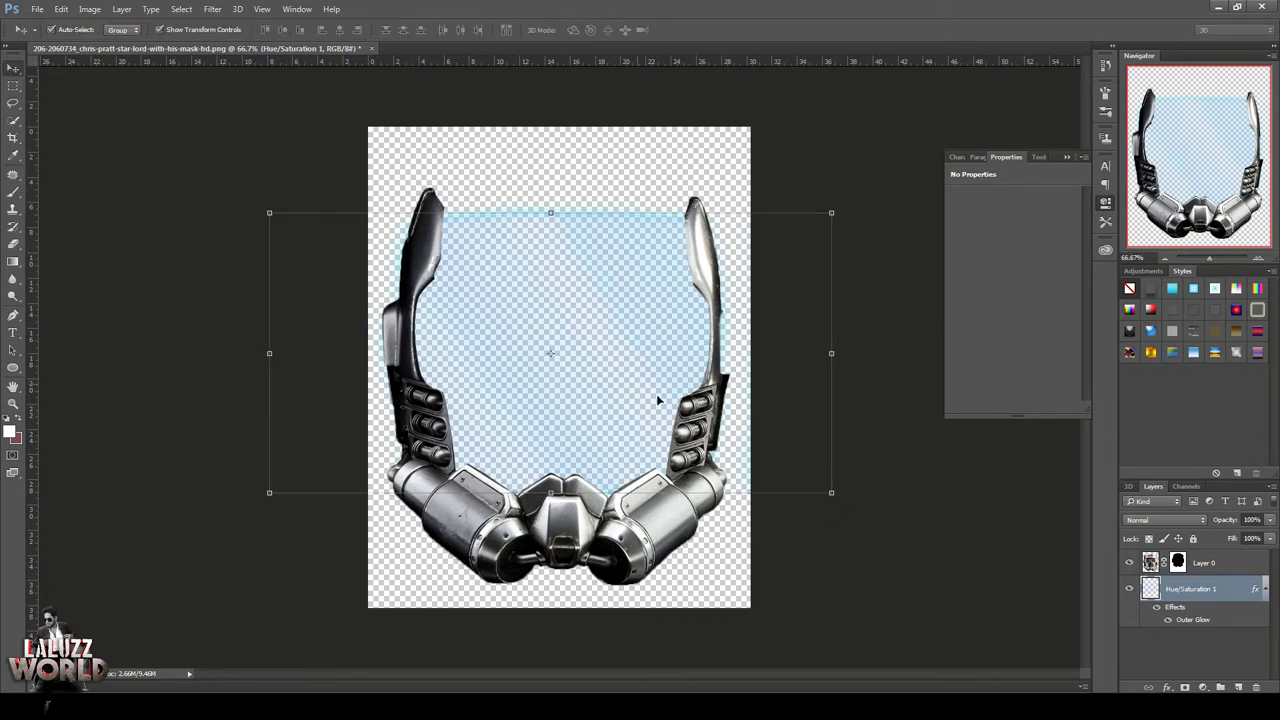
Add a faint Drop Shadow to the visor glass: 2% opacity, distance 4, spread 15, size 16
left_click(1178, 688)
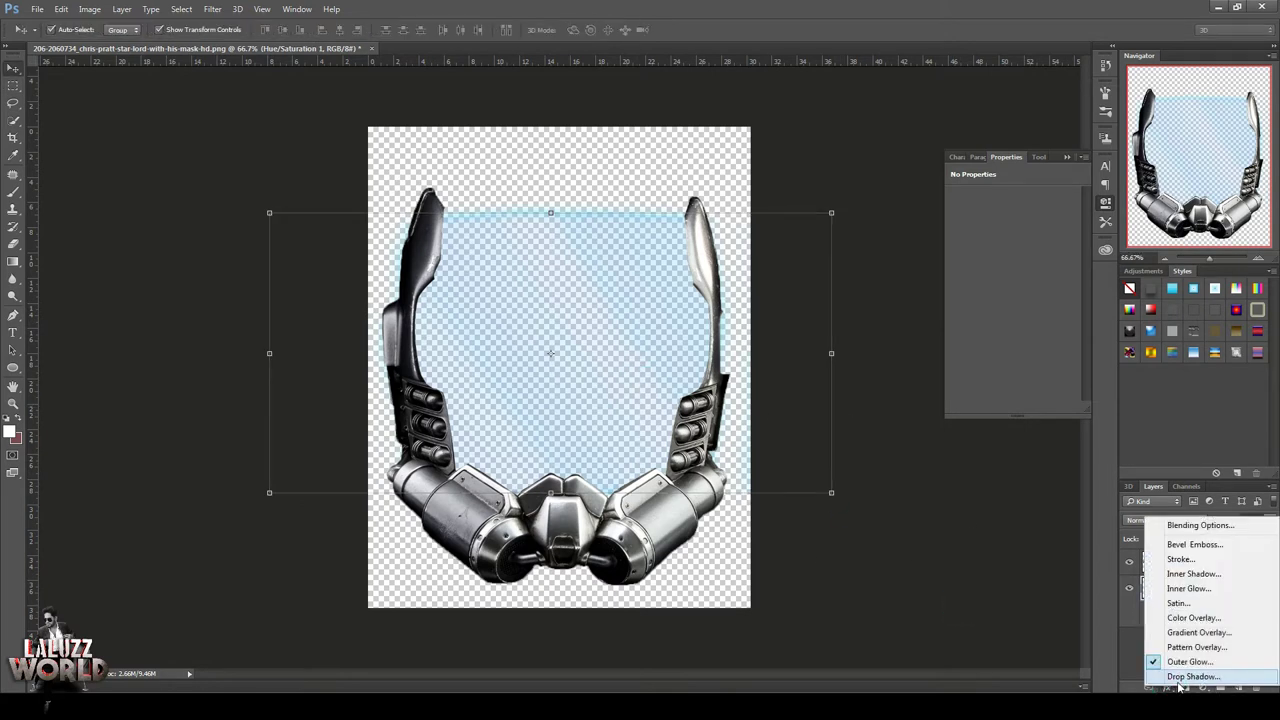
left_click(1180, 680)
left_click_drag(905, 372, 873, 373)
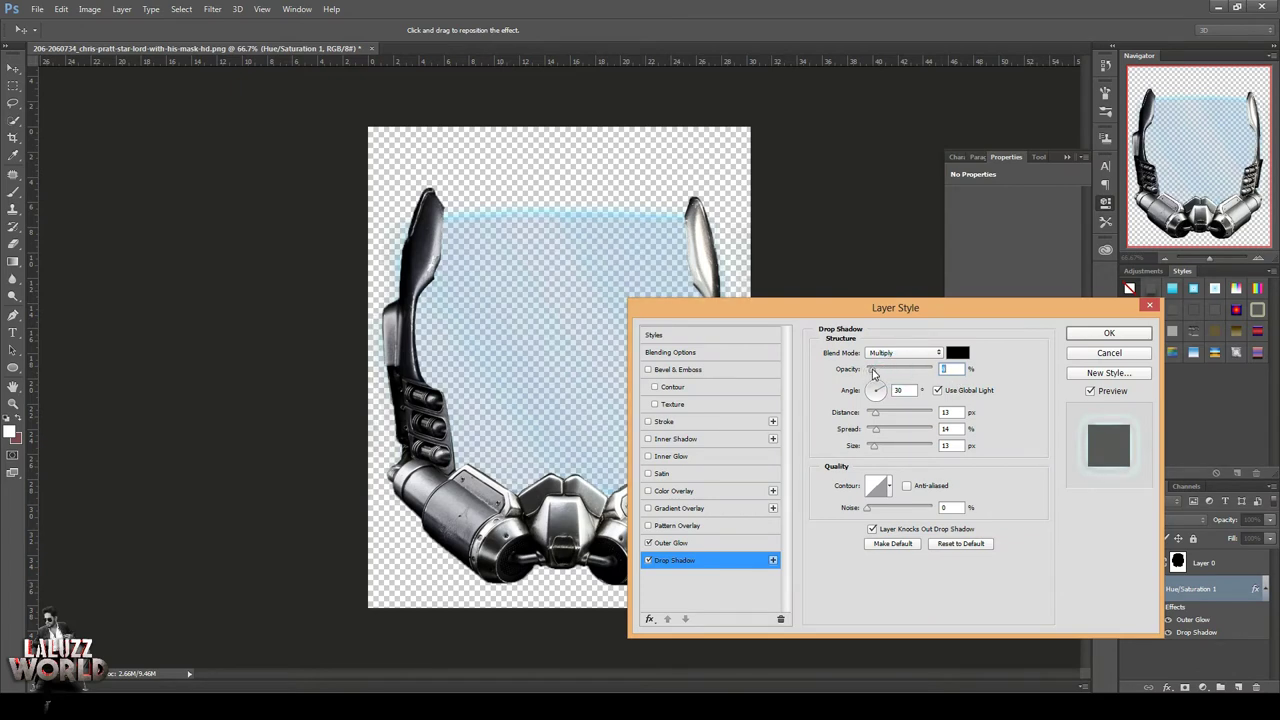
left_click_drag(873, 419, 880, 437)
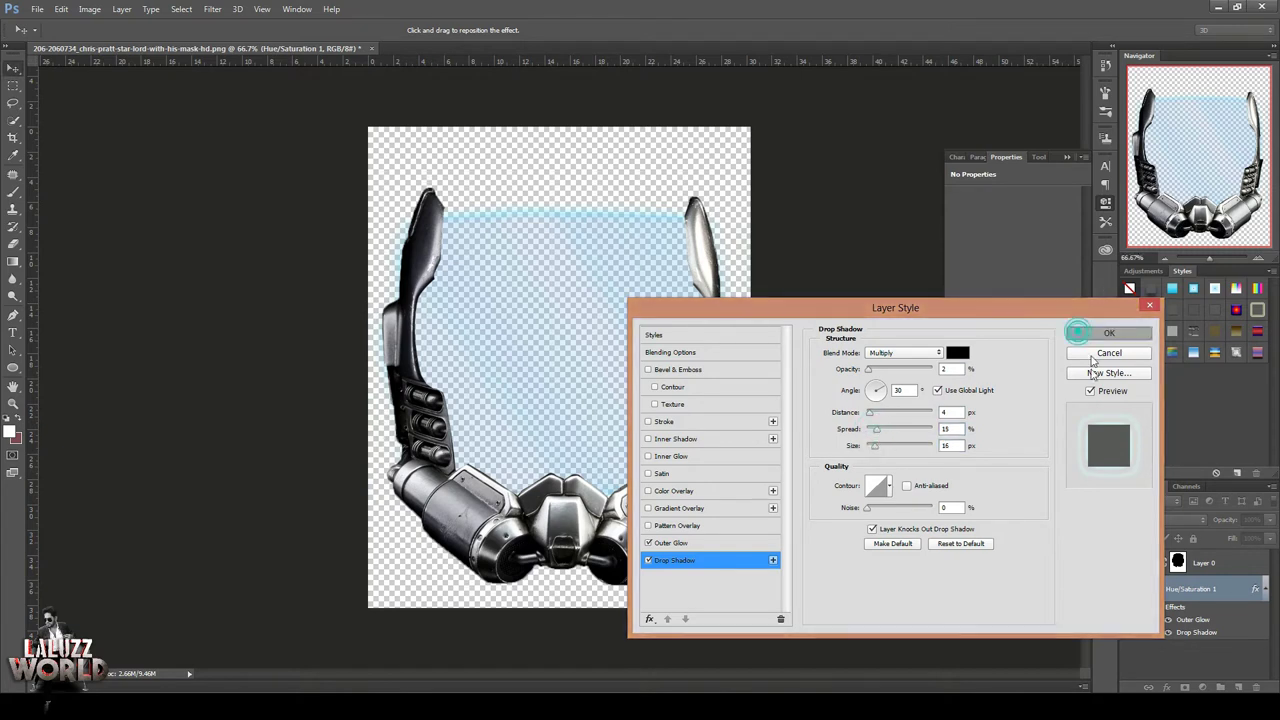
left_click(1109, 333)
Merge the glass and mask layers into a single Layer 0
left_click(1200, 563, "shift")
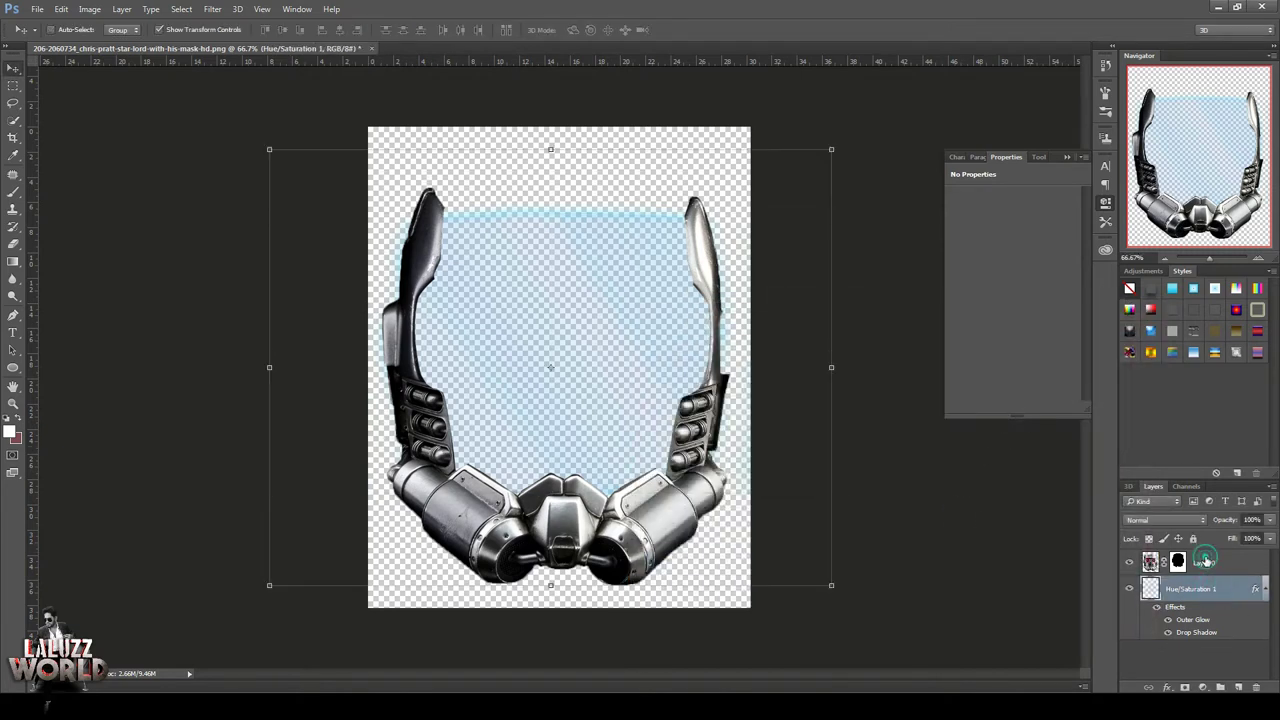
right_click(1214, 565)
left_click(1101, 480)
Save the merged mask to the Desktop as a PNG, replacing the existing file
left_click(985, 626)
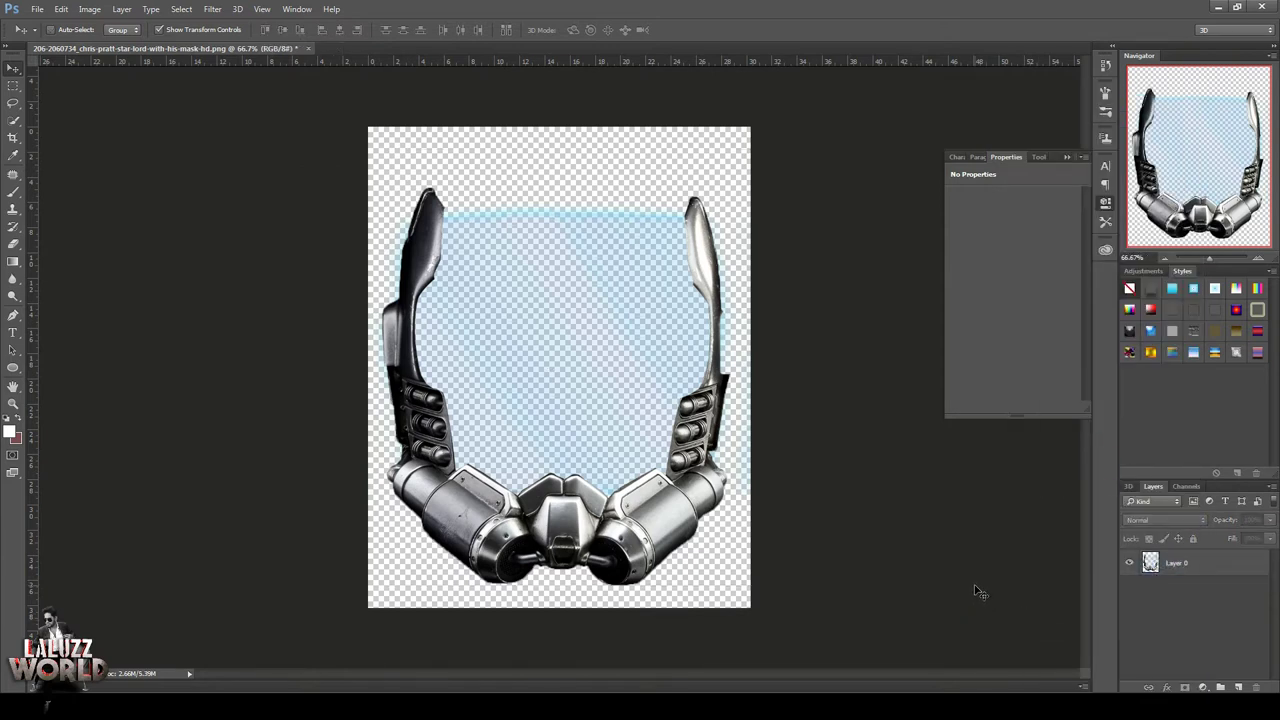
key("ctrl+shift+s")
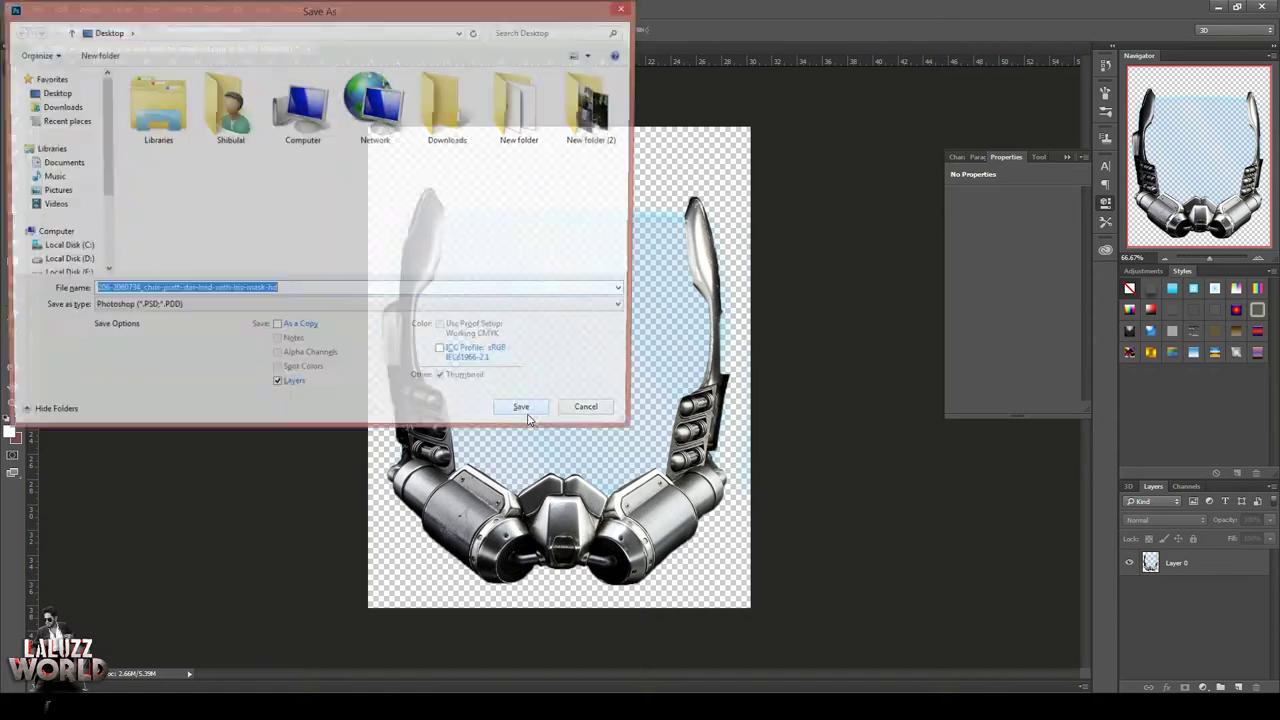
left_click(360, 307)
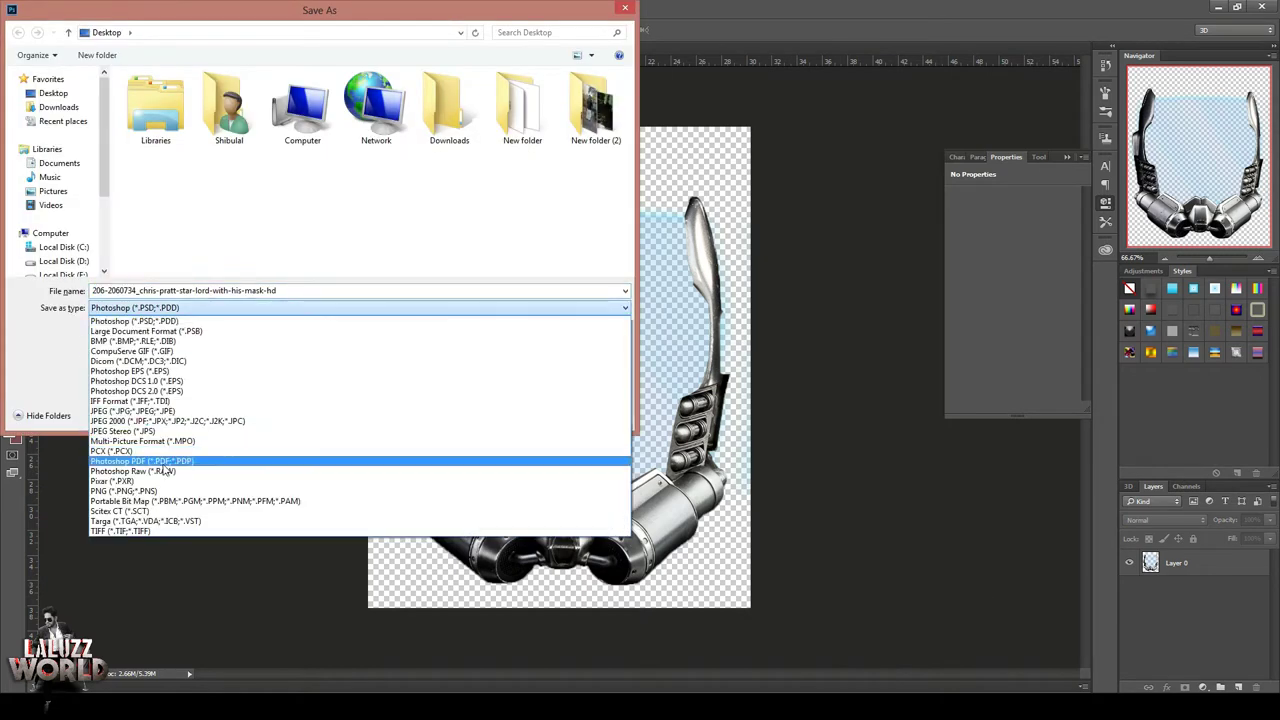
left_click(370, 486)
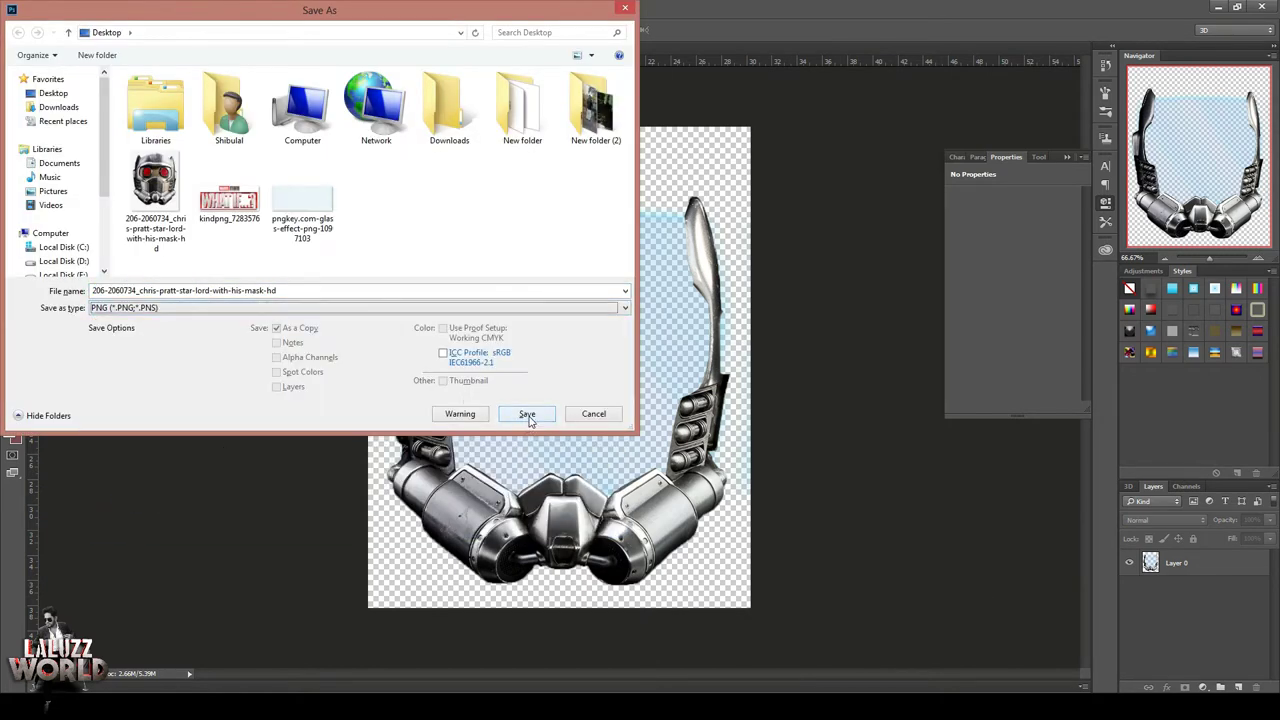
left_click(527, 416)
left_click(695, 352)
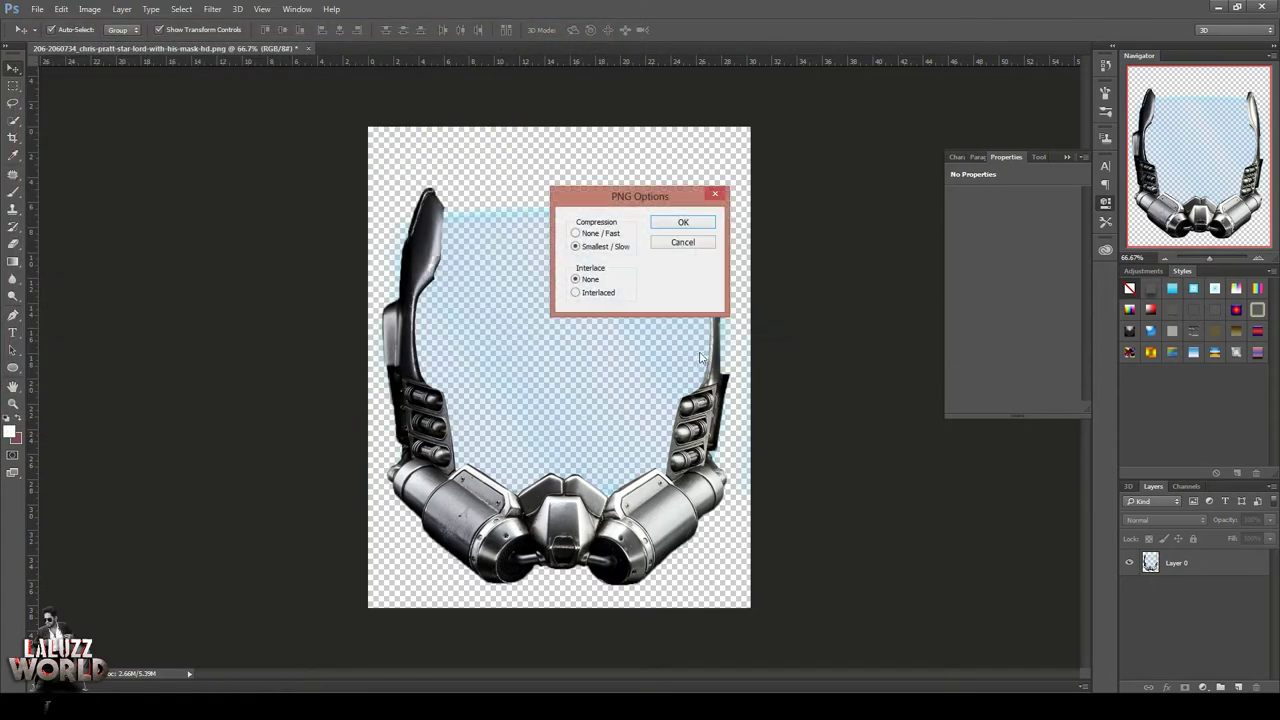
left_click(676, 224)
View the saved PNG in Windows Photo Viewer, then close the preview
left_click(320, 700)
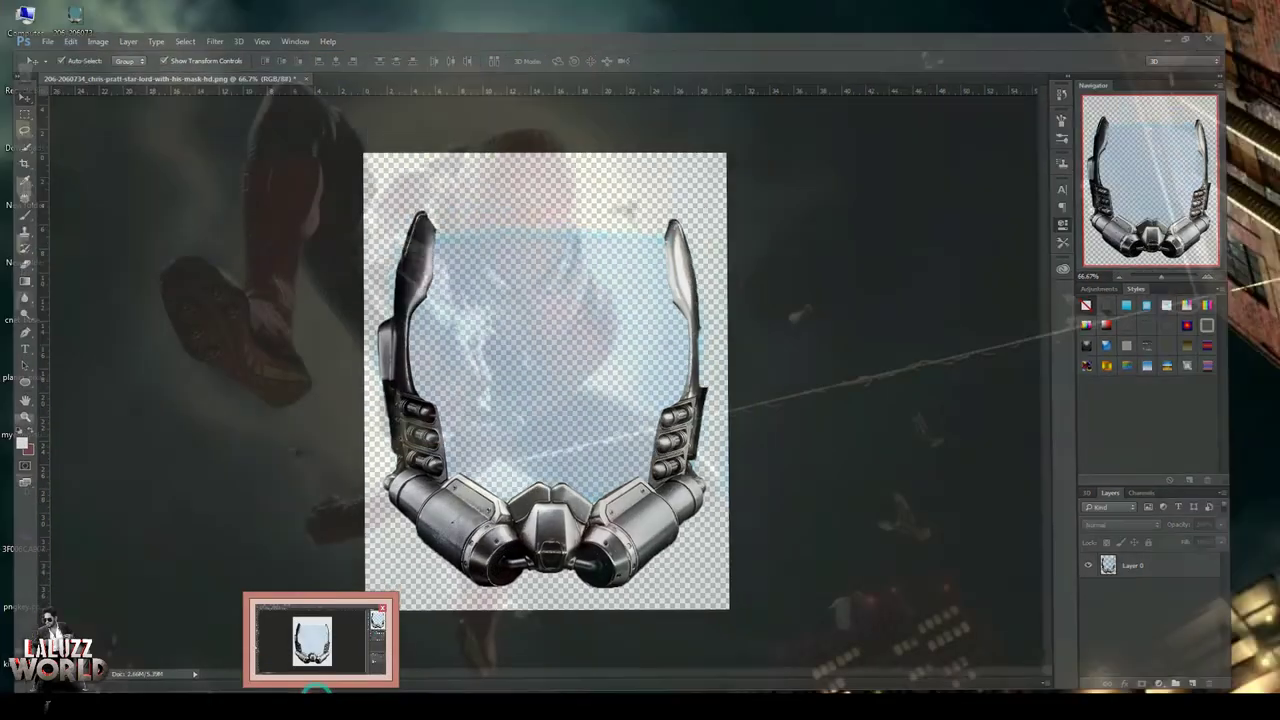
double_click(75, 18)
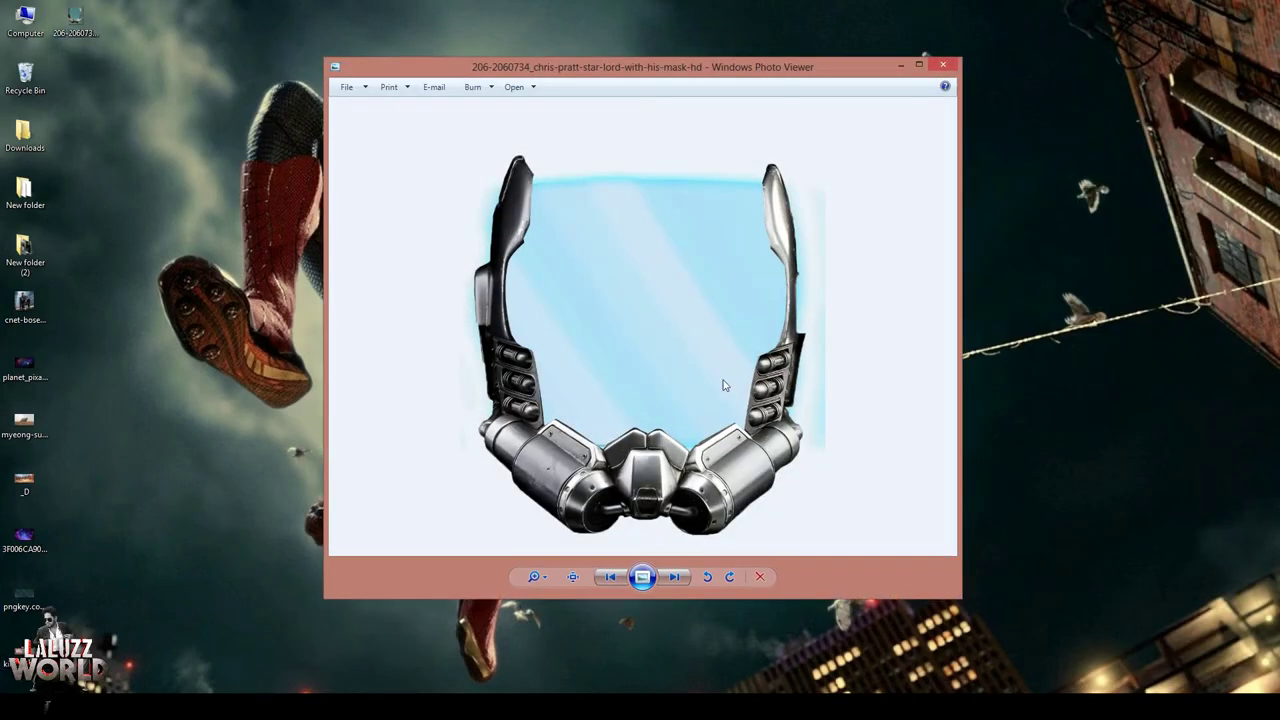
left_click(943, 65)
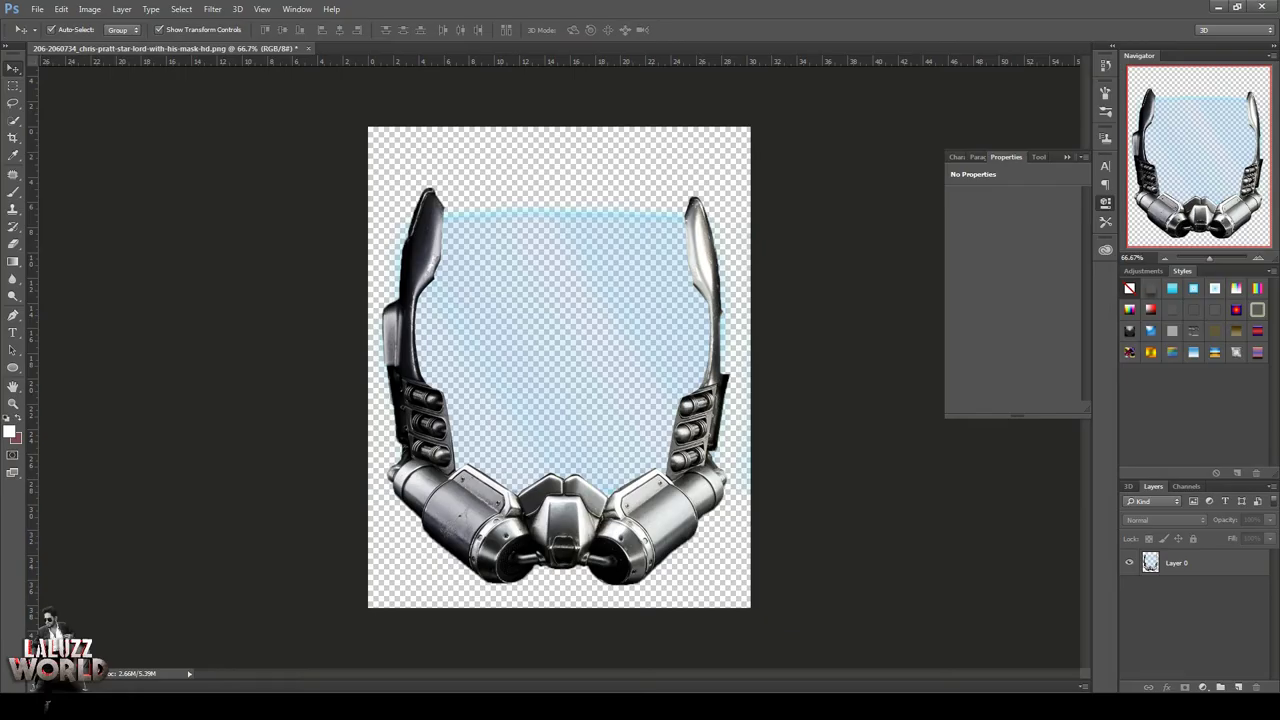
Ready a smaller eraser on Layer 0, then step History back to before the merge
left_click(1165, 259)
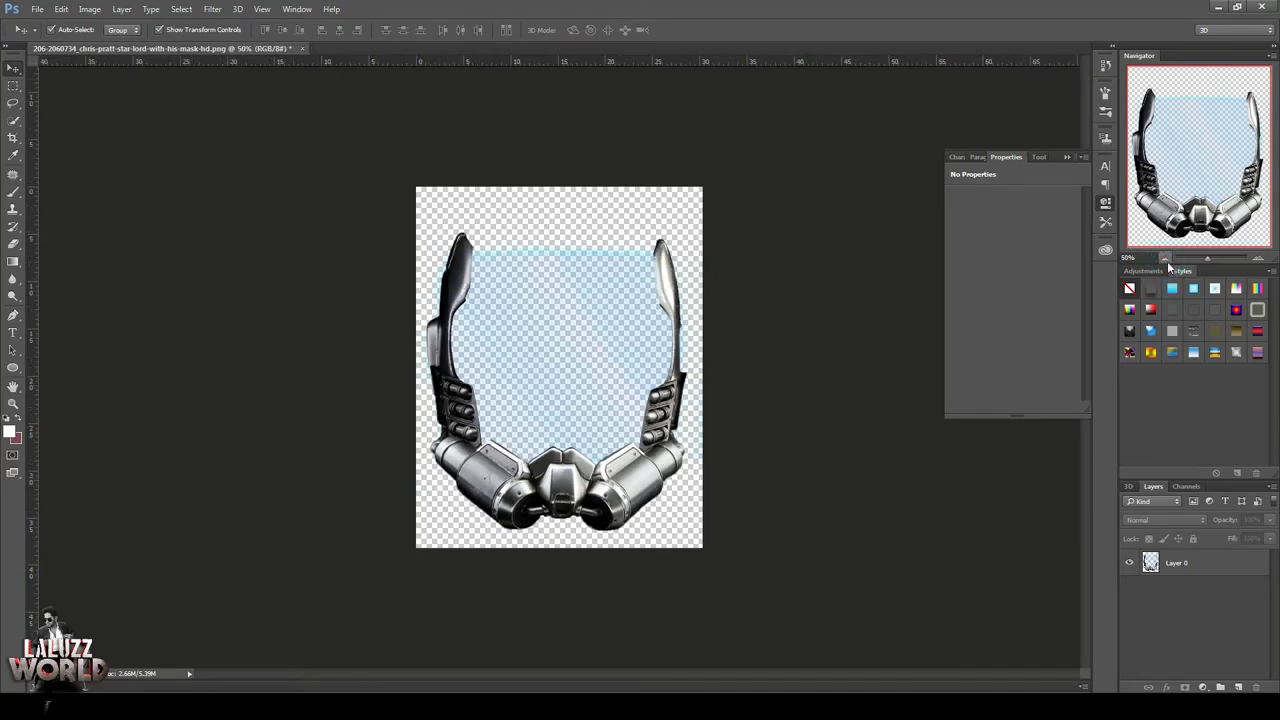
left_click(15, 244)
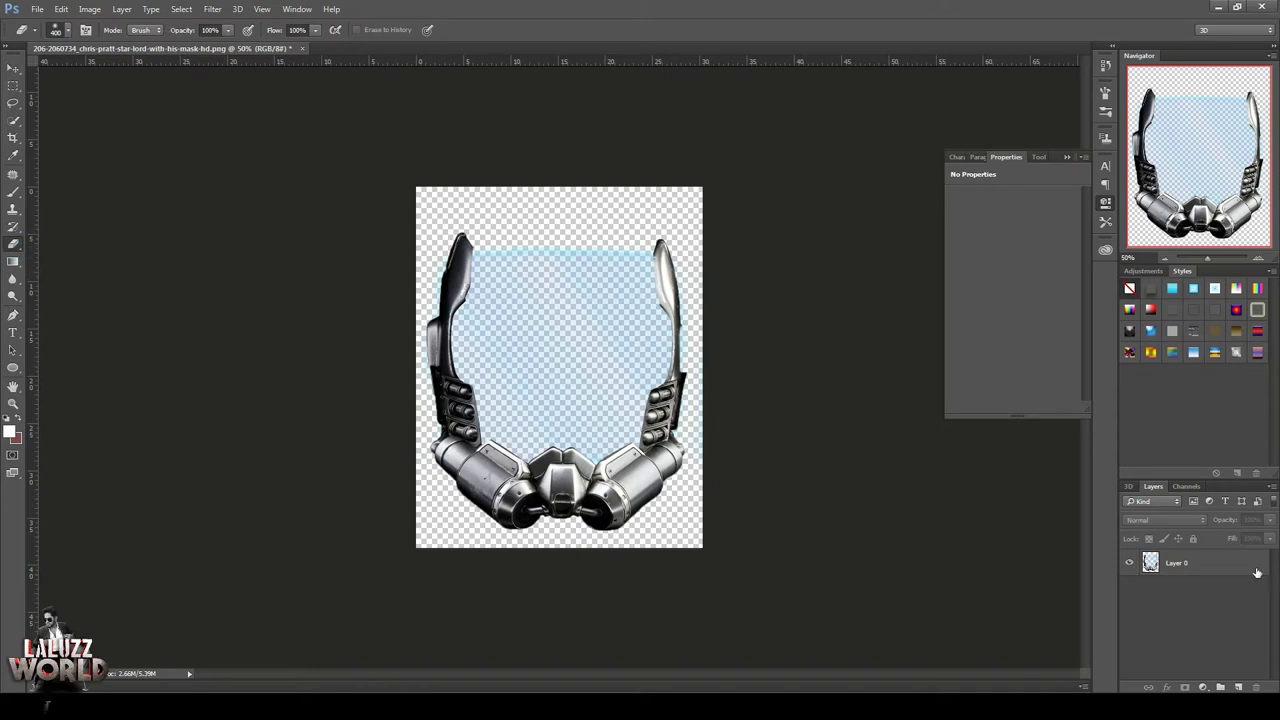
left_click(1176, 562)
key("bracketleft")
key("bracketleft")
key("bracketleft")
key("bracketleft")
key("bracketleft")
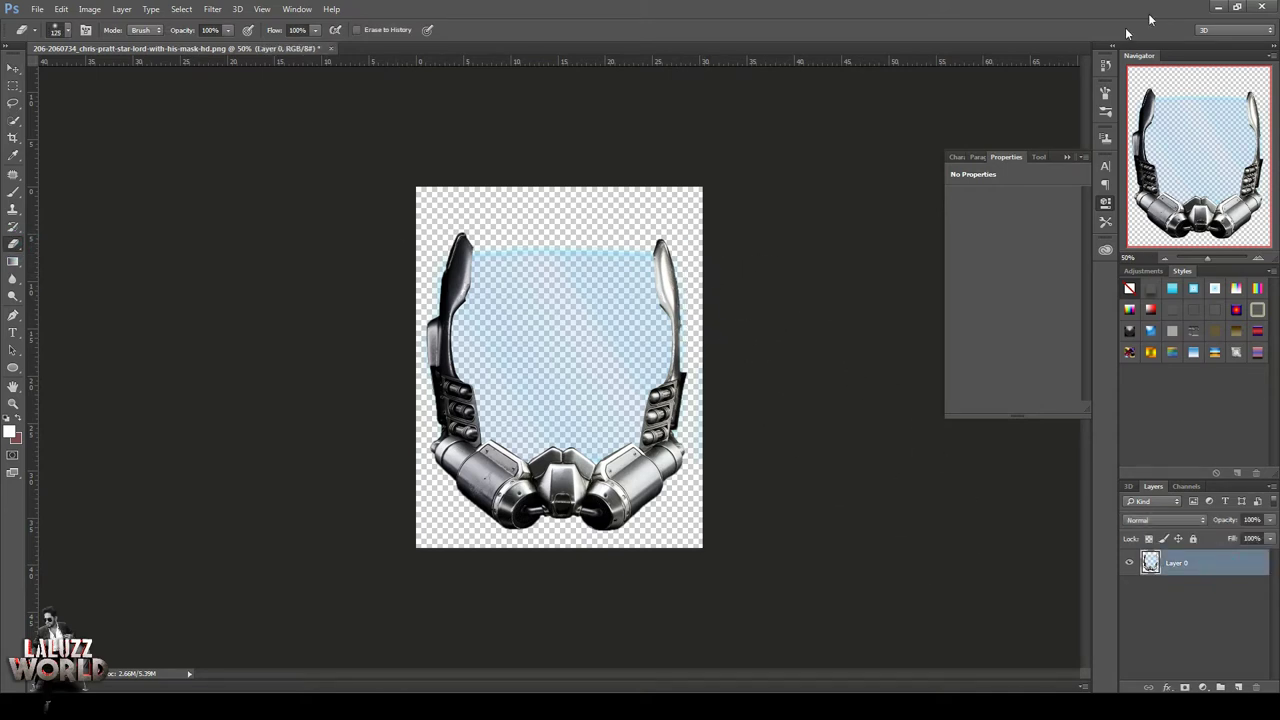
left_click(1105, 65)
left_click(1030, 92)
left_click(1032, 80)
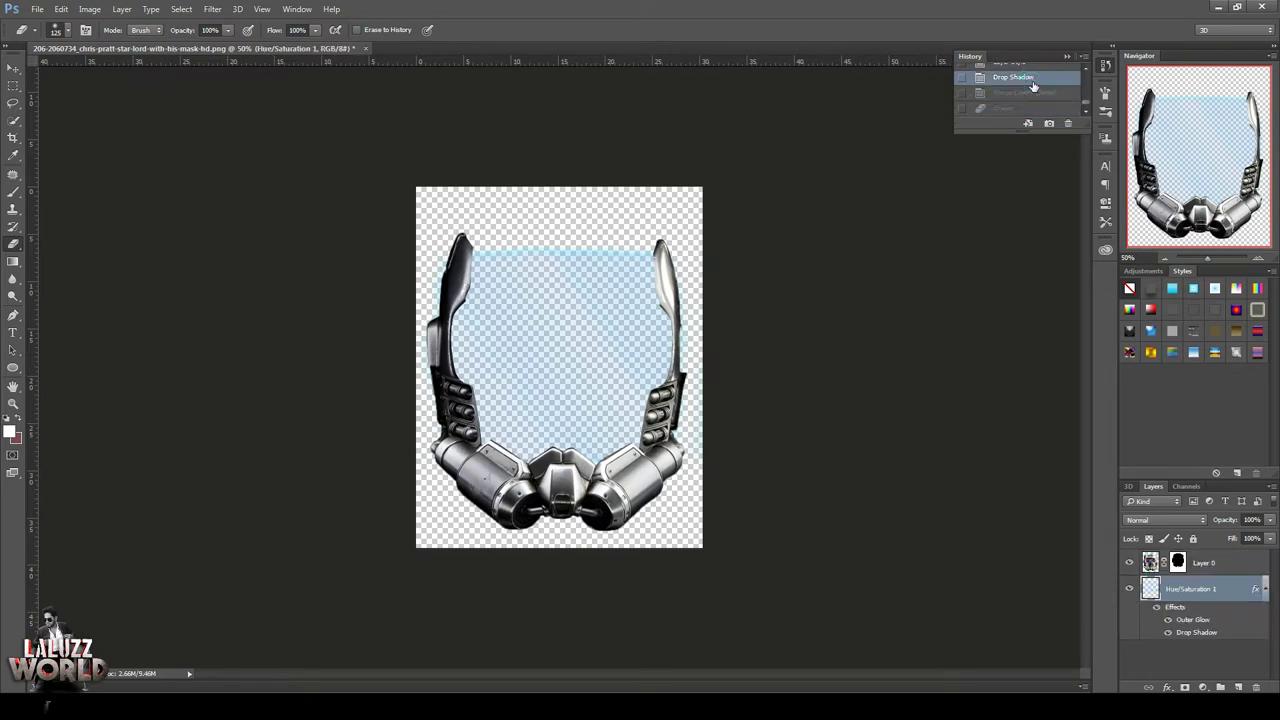
Zoom to 100%, recheck the saved PNG in Photo Viewer, and return to the mask document
left_click(1258, 258)
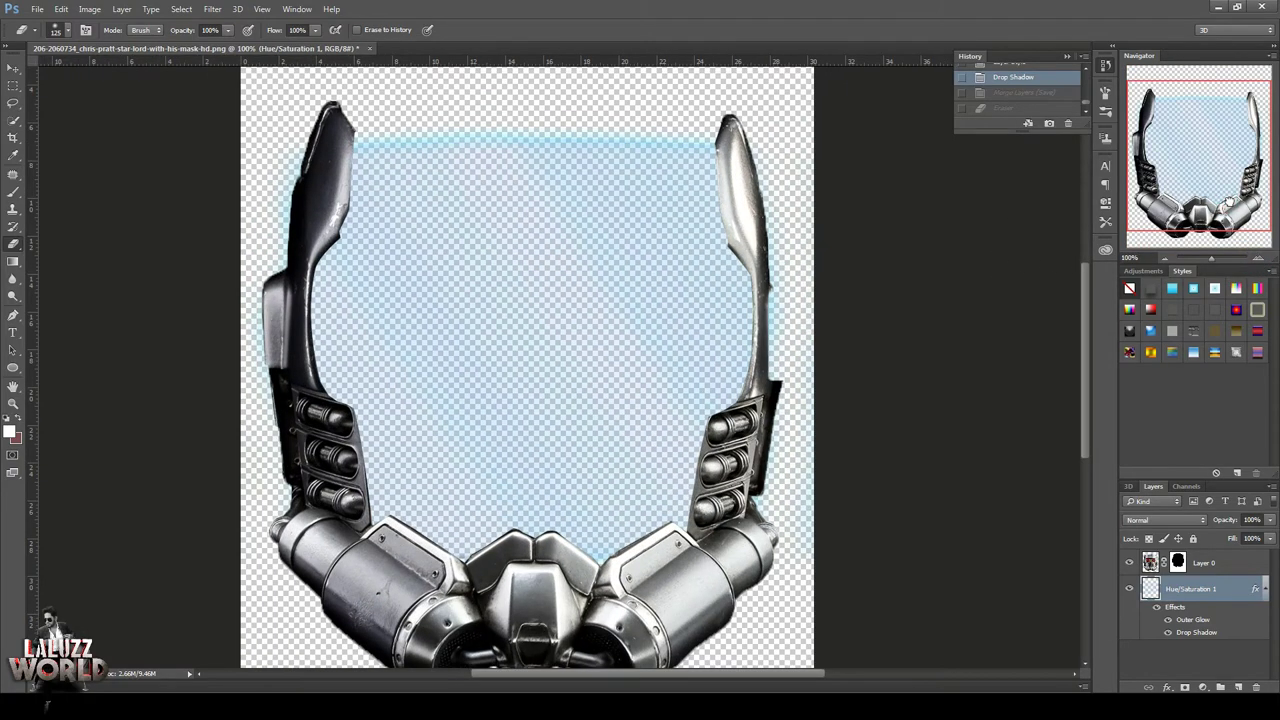
left_click_drag(1226, 200, 1222, 206)
left_click(1219, 6)
double_click(75, 16)
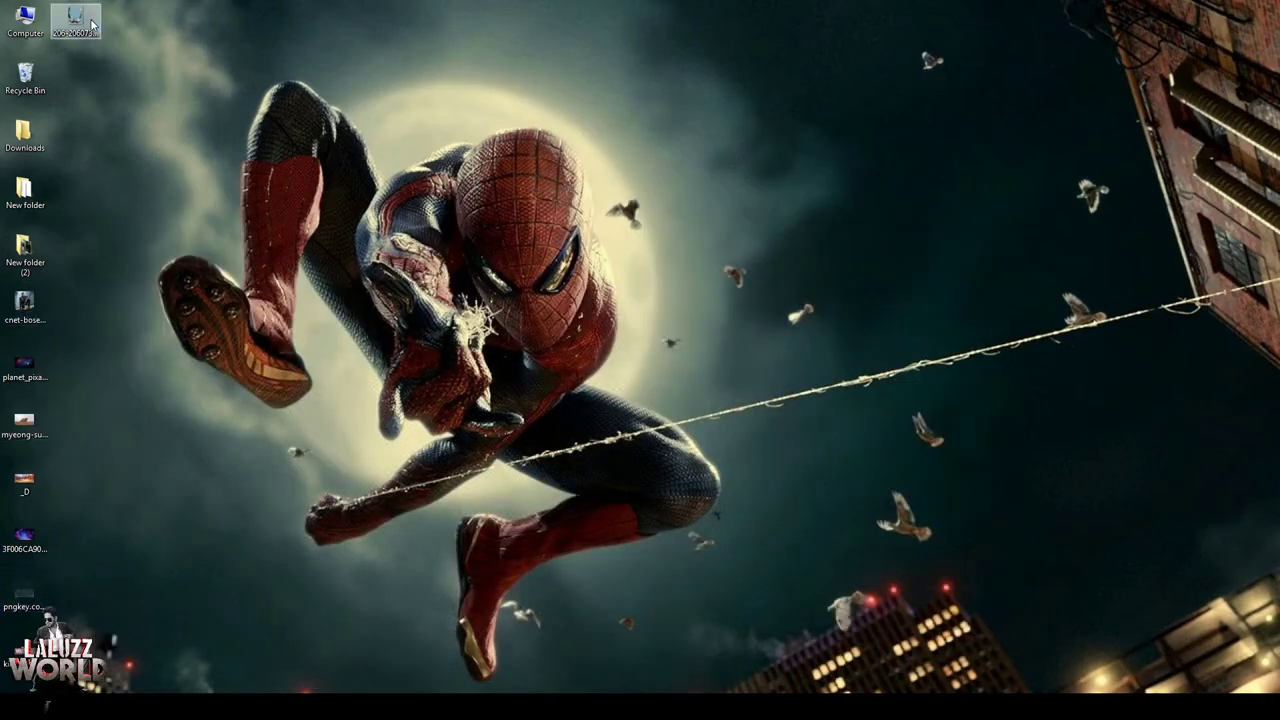
left_click(950, 64)
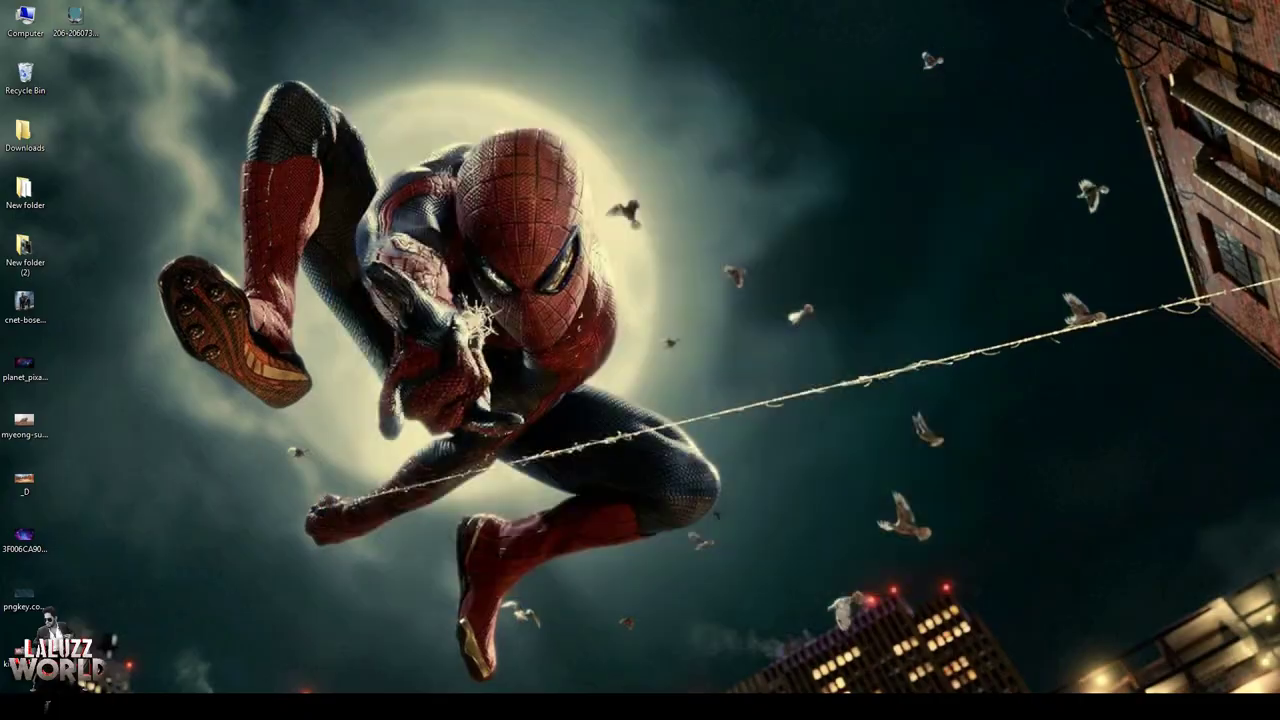
key("alt+Tab")
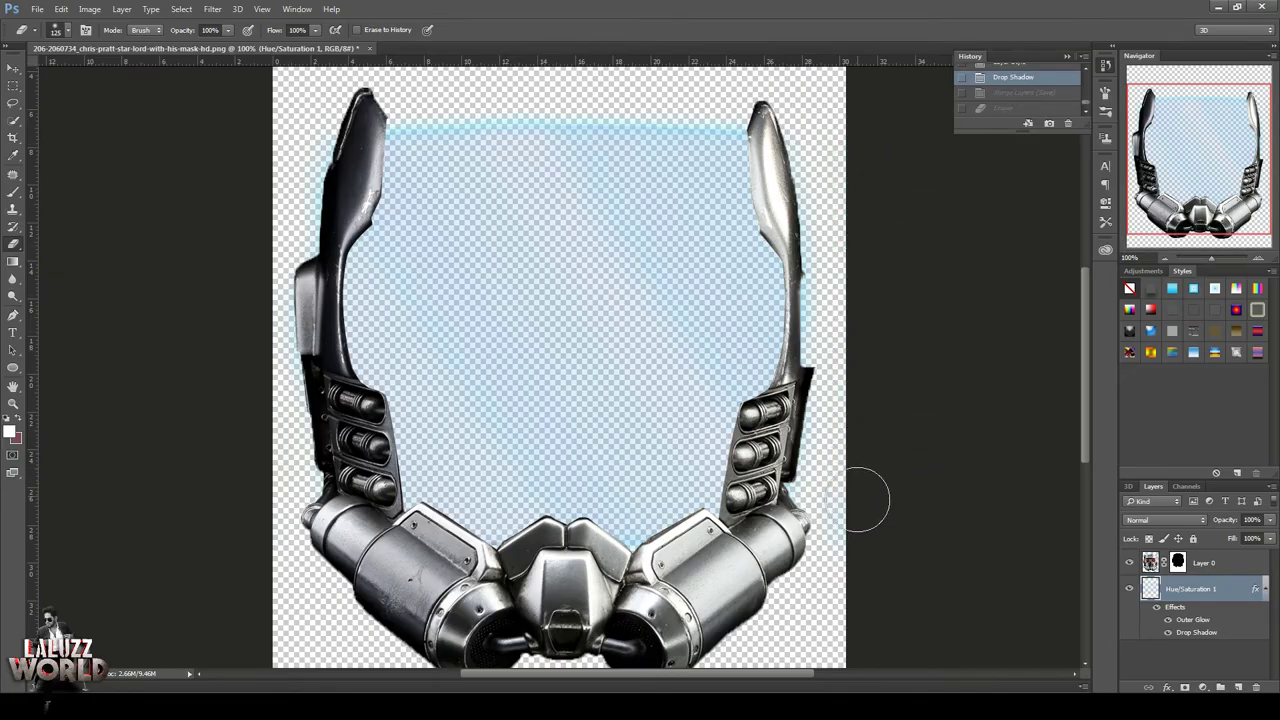
Erase leftover blue glow along the armor's outer edges, then zoom out and deselect layers
left_click_drag(862, 568, 856, 625)
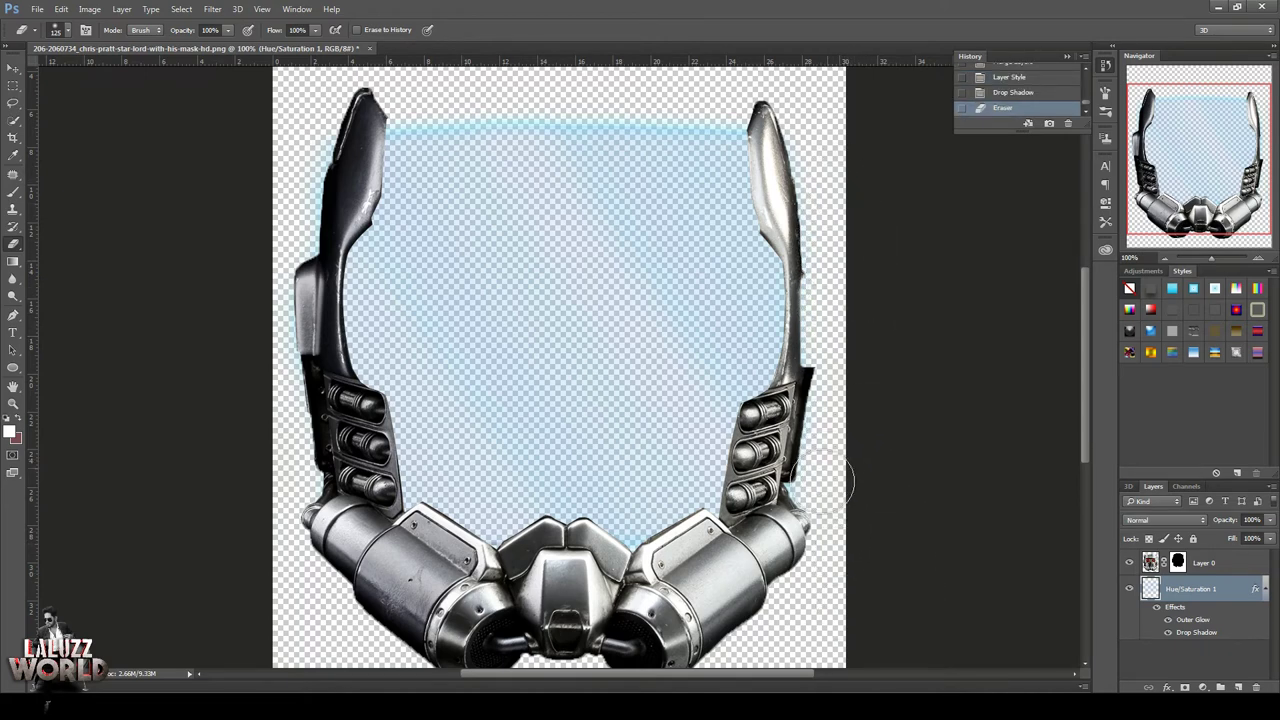
left_click_drag(818, 491, 826, 506)
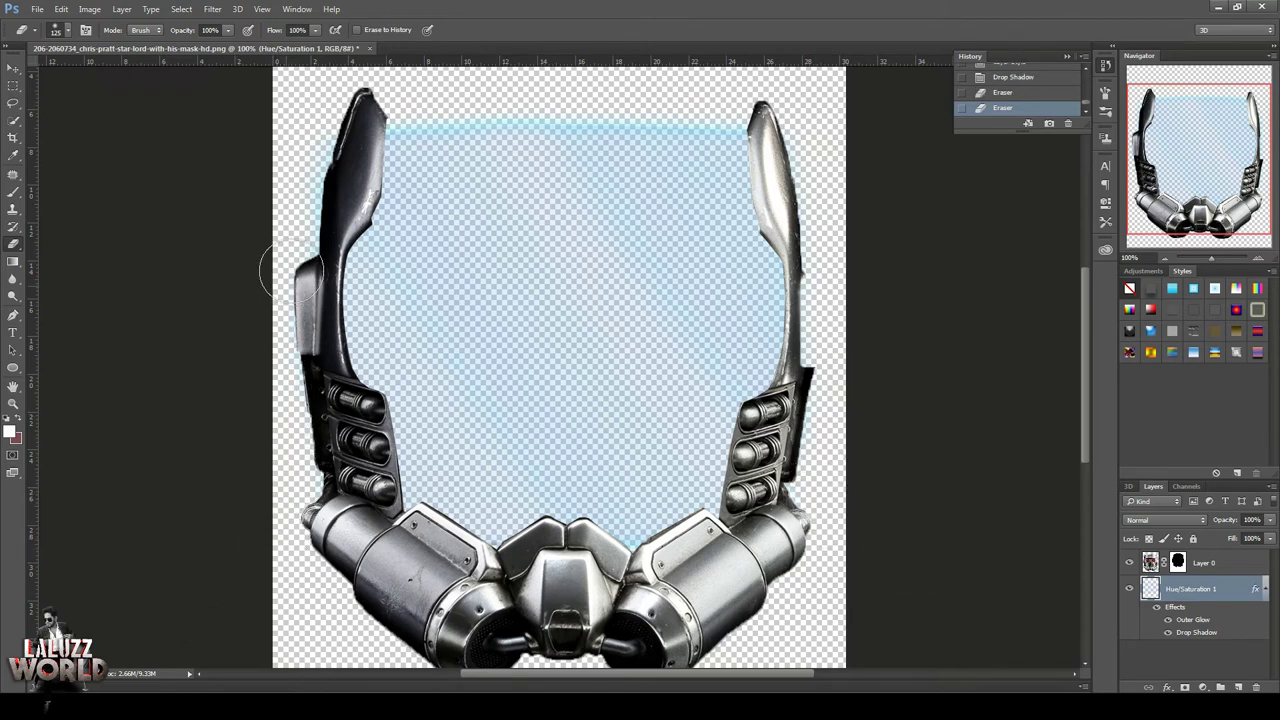
left_click_drag(316, 130, 336, 105)
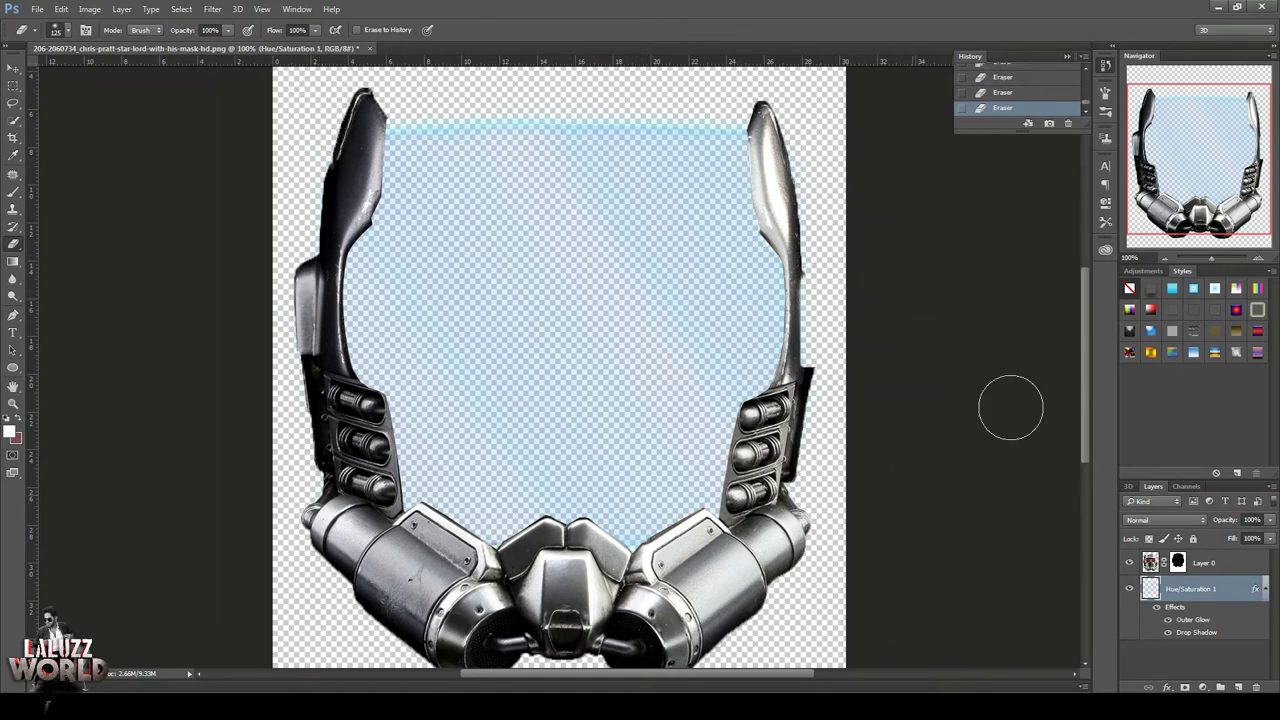
left_click(1164, 258)
left_click(12, 68)
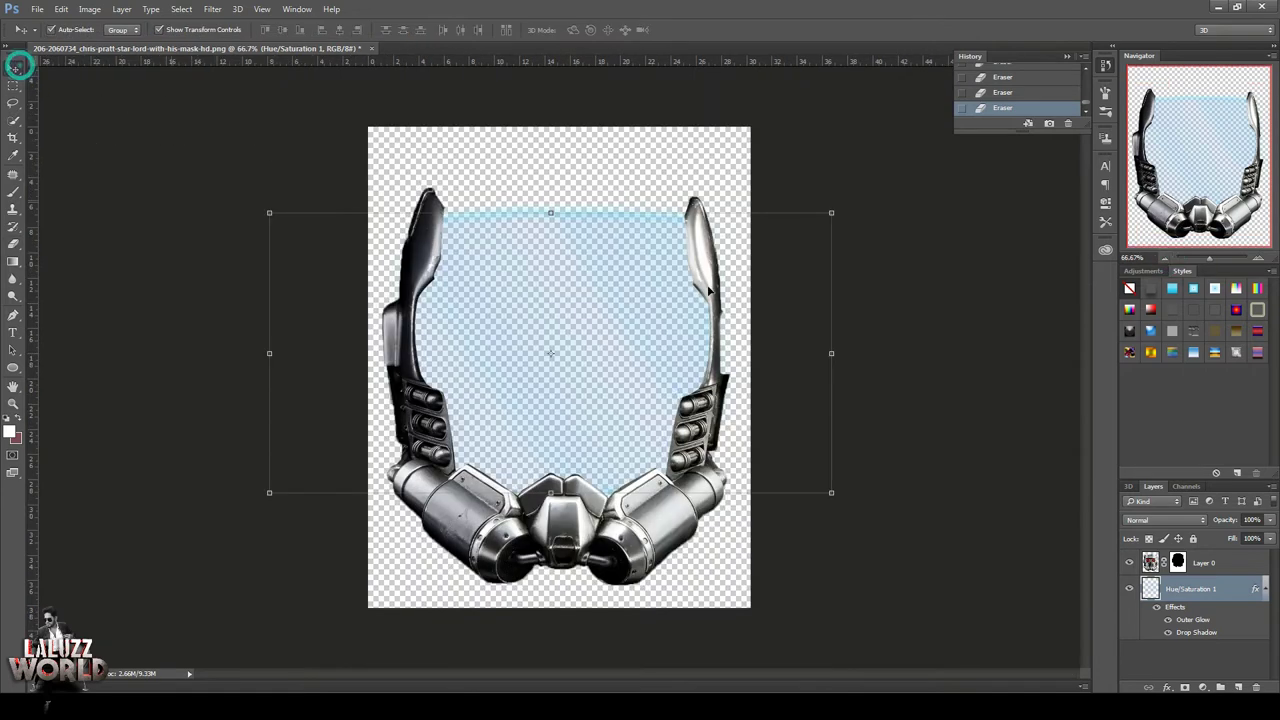
left_click(966, 550)
Merge the edited mask layers into Layer 0
left_click(1229, 565)
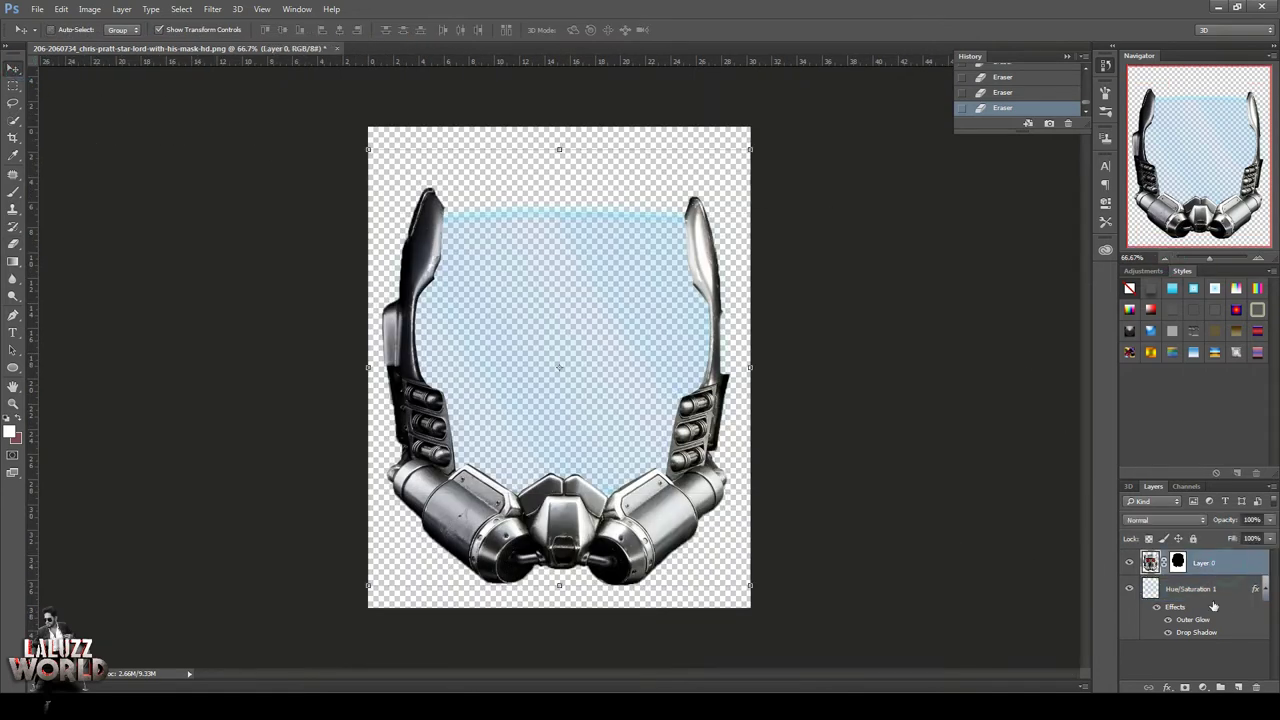
right_click(1229, 565)
left_click(1060, 486)
Resave the mask as a PNG over the existing file and preview it in Photo Viewer
key("ctrl+shift+s")
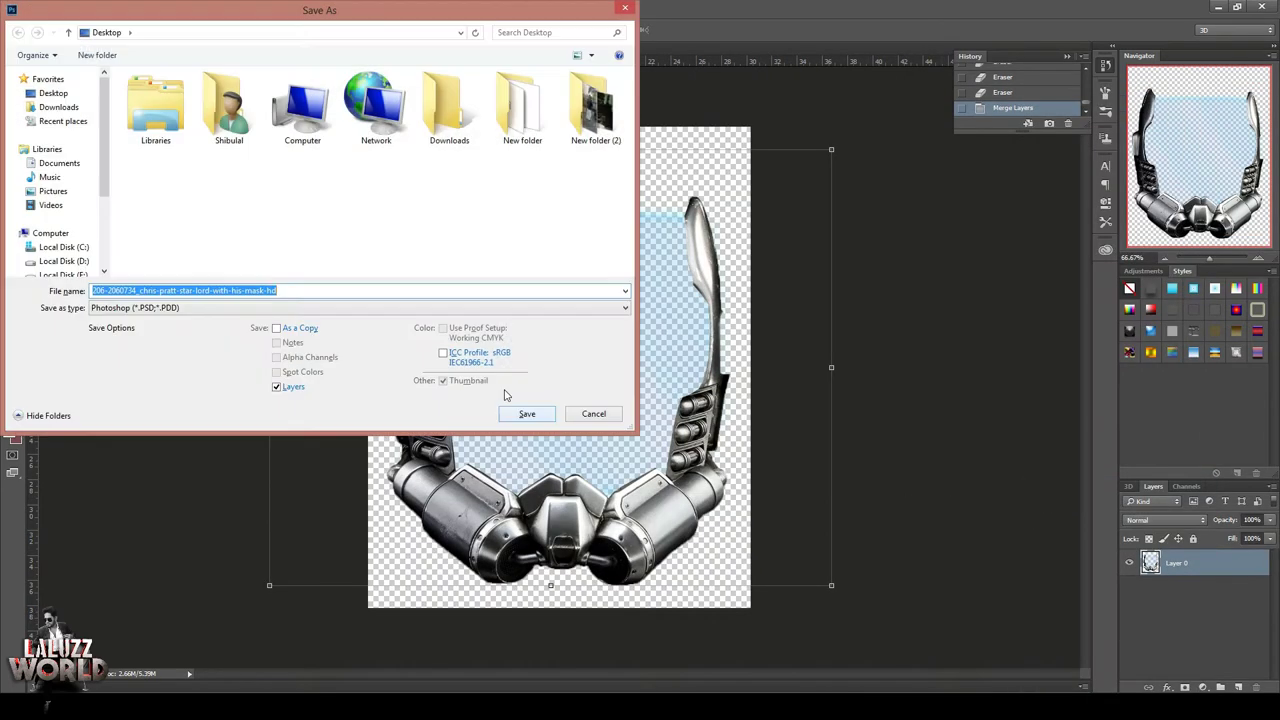
left_click(290, 307)
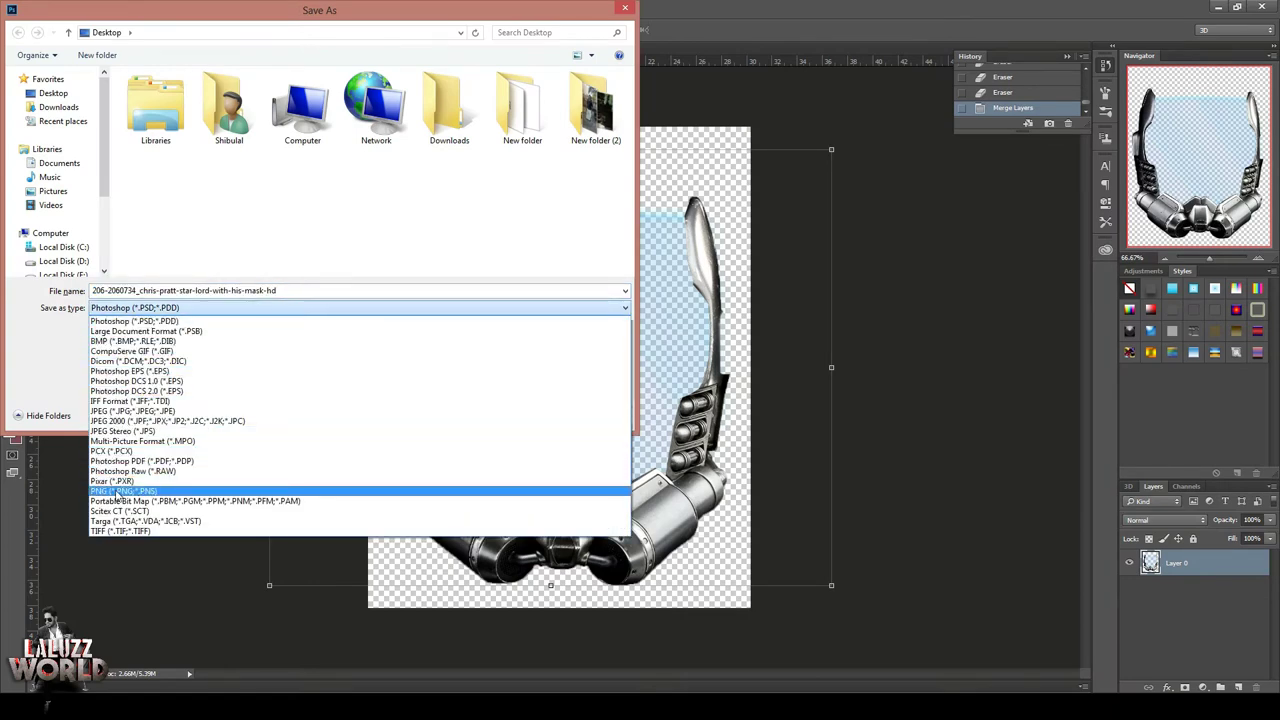
left_click(118, 494)
left_click(532, 418)
left_click(700, 352)
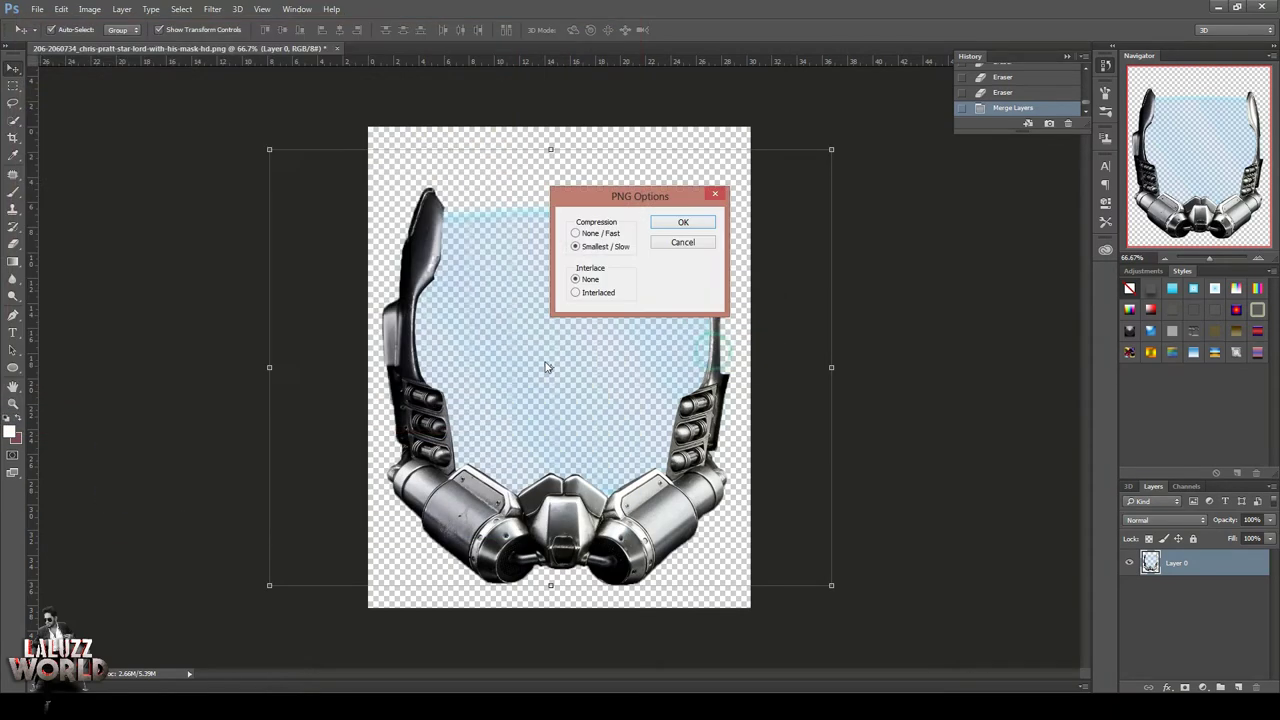
left_click(684, 226)
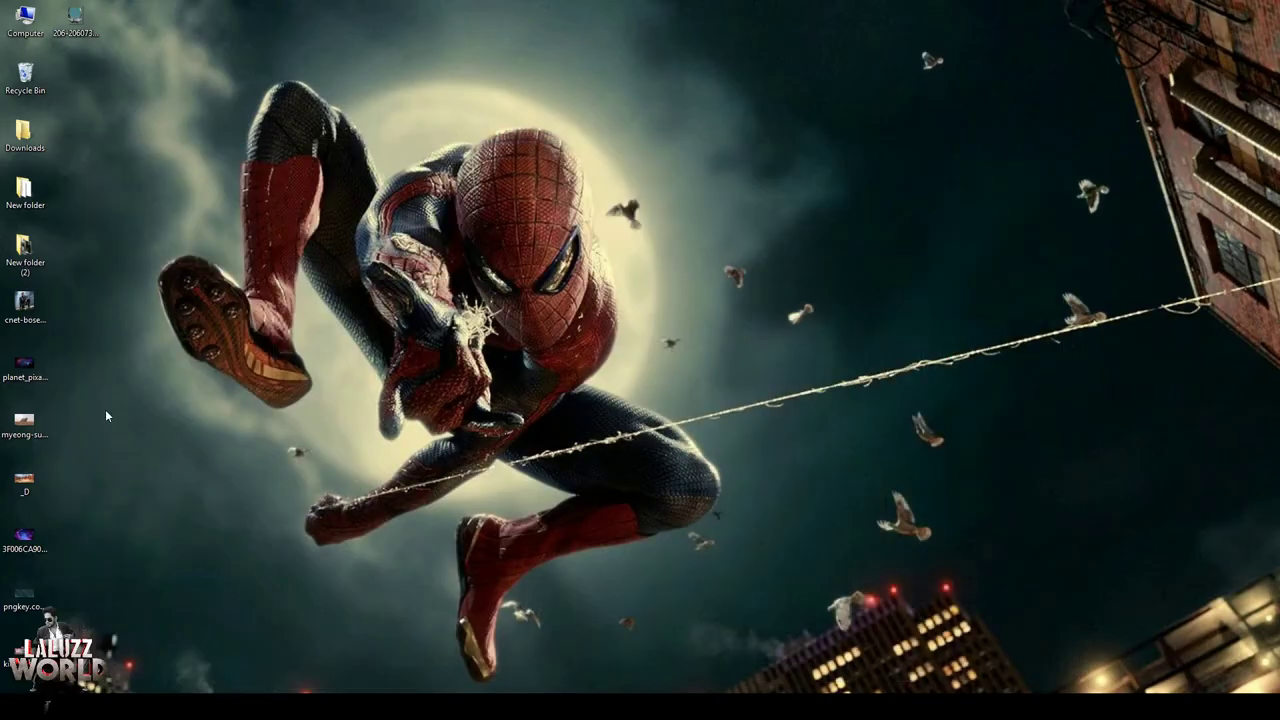
double_click(75, 18)
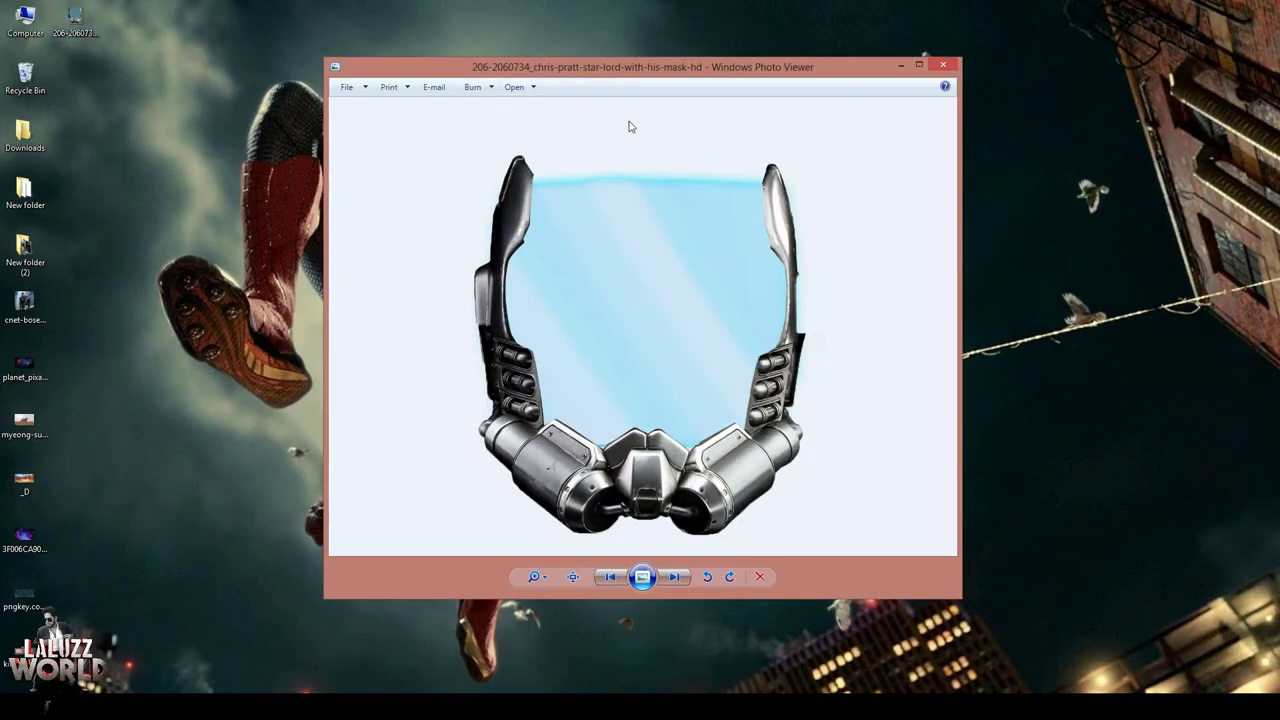
left_click(942, 65)
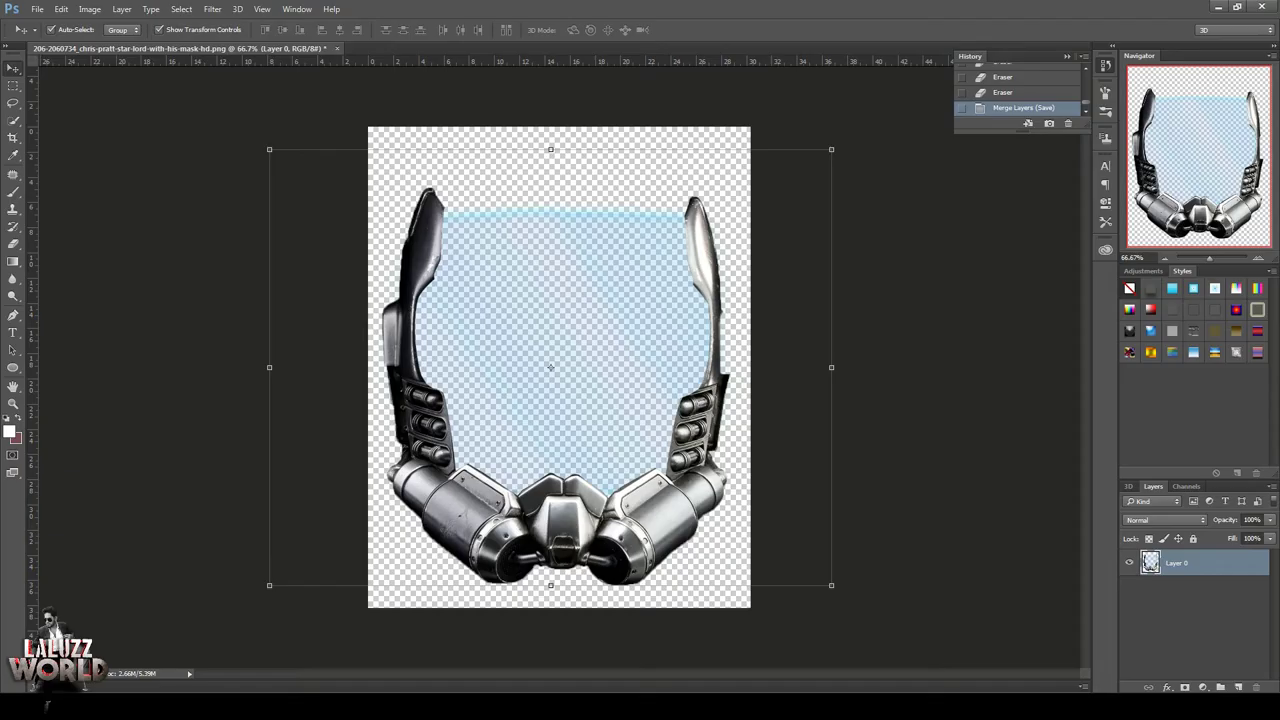
Close the mask without saving and open the crouching-man photo from the Desktop
left_click(338, 48)
left_click(664, 267)
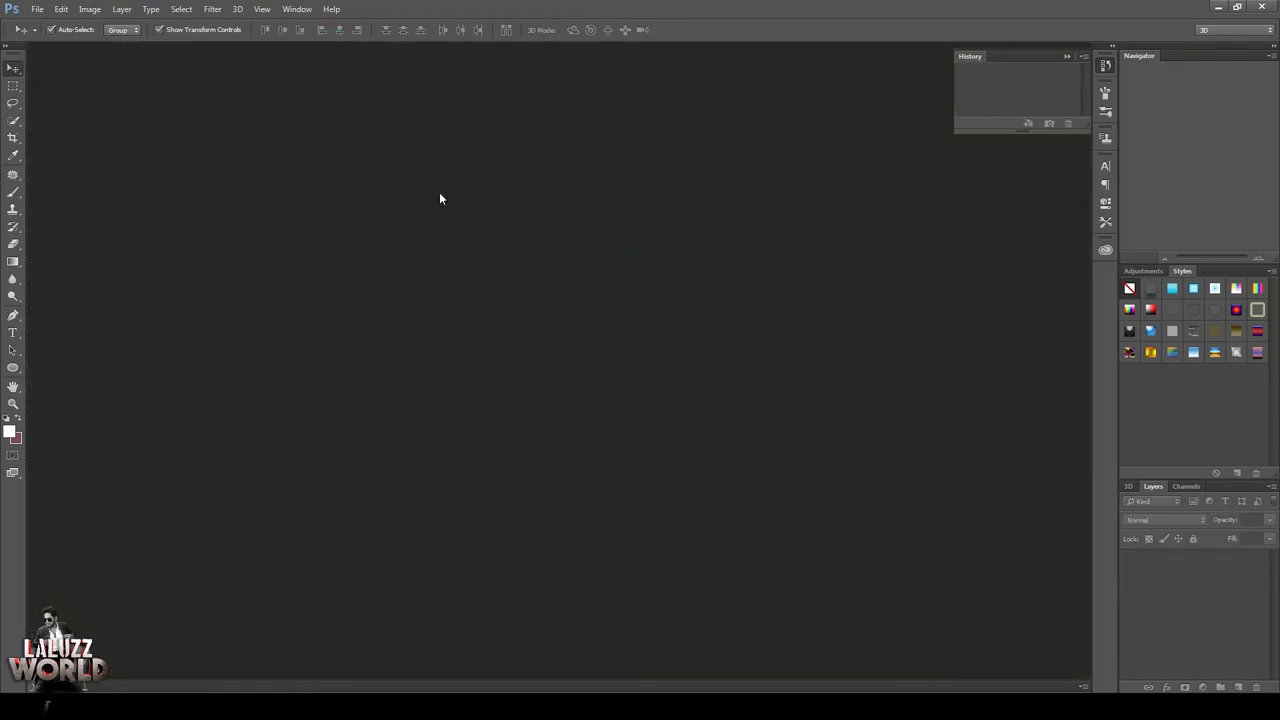
left_click(37, 9)
left_click(45, 31)
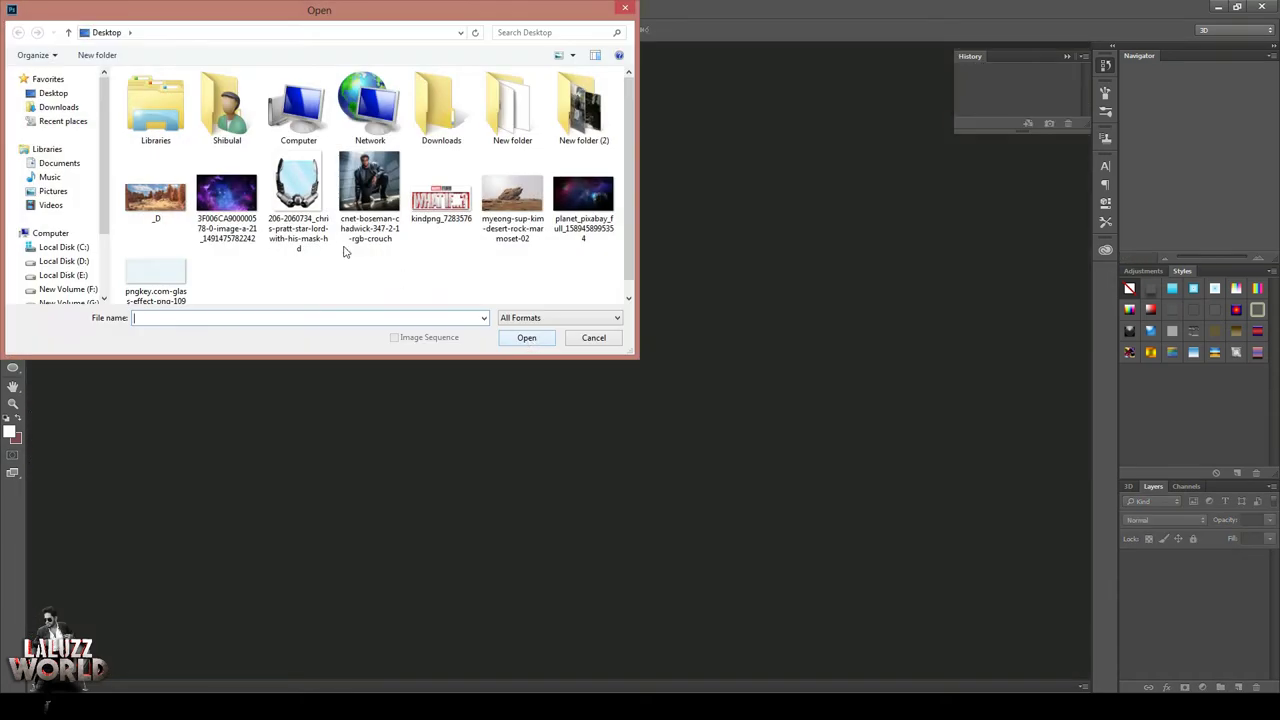
left_click(369, 195)
left_click(526, 337)
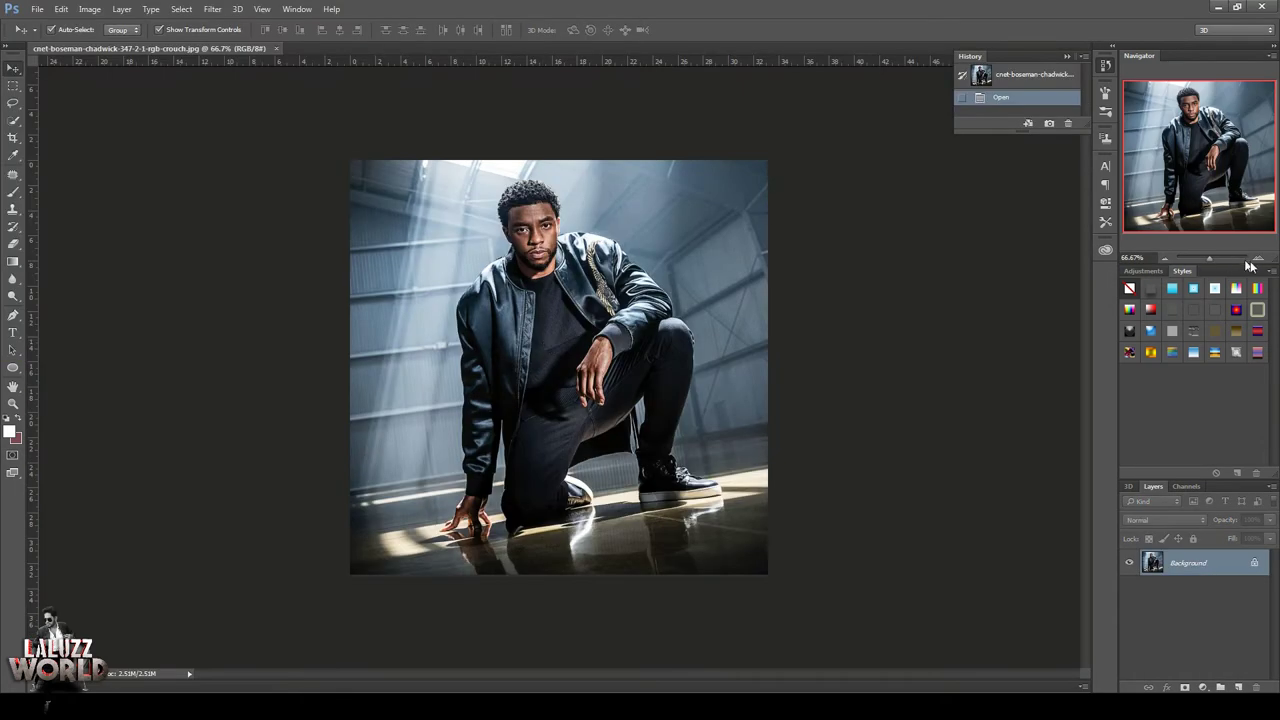
Zoom in to 300% on the man's hand on the floor
left_click(1257, 260)
left_click(1257, 260)
left_click(1257, 260)
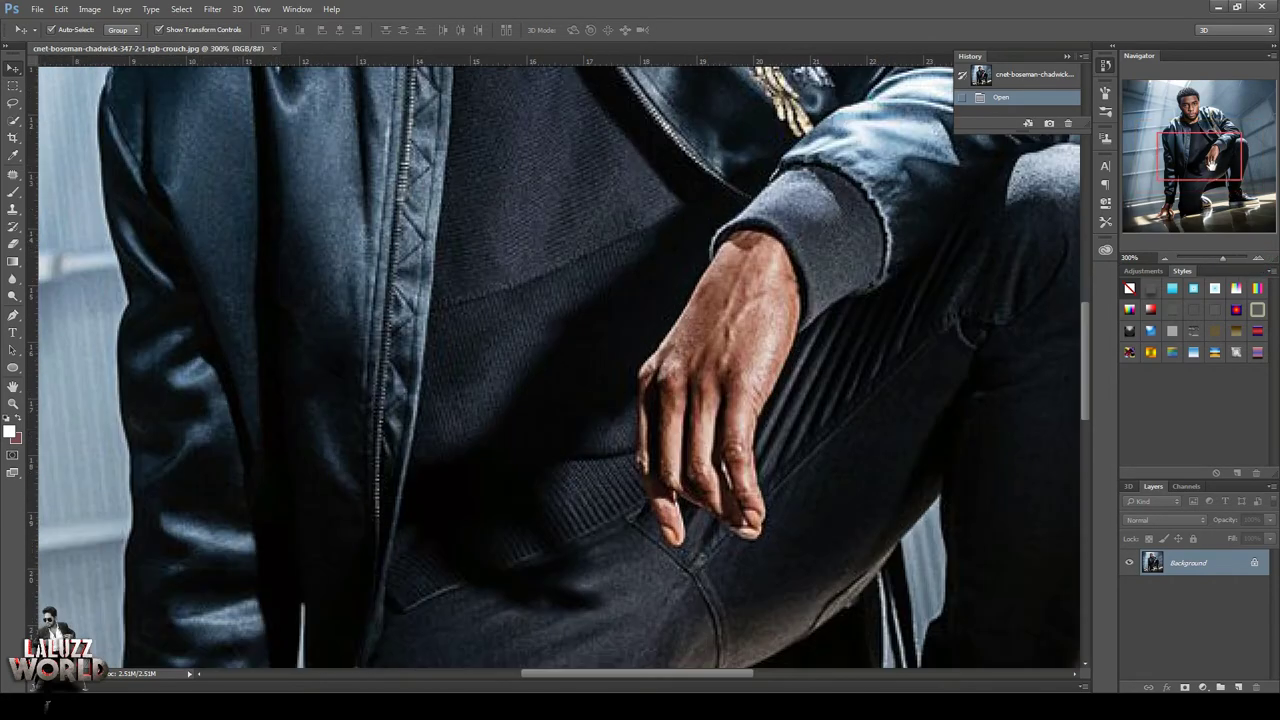
Trace Pen tool anchors around the man's hand and fingers resting on the floor
left_click_drag(1207, 166, 1168, 222)
left_click(13, 315)
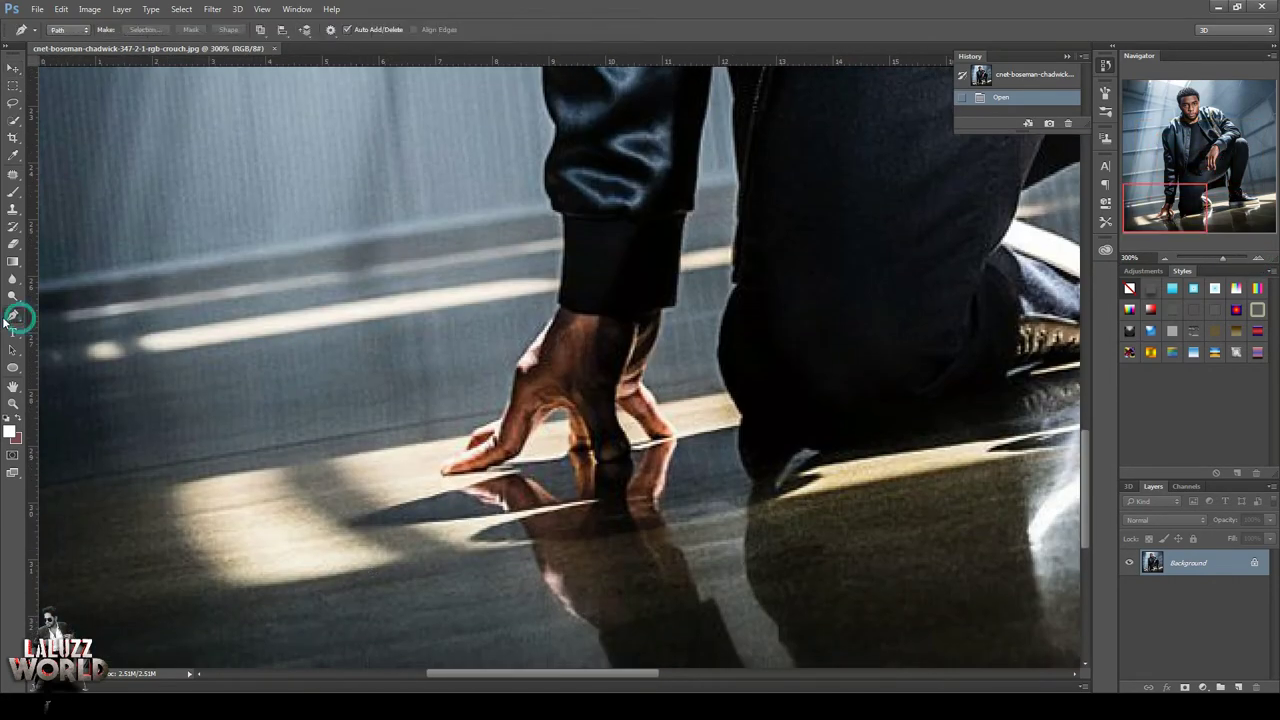
left_click(650, 440)
left_click(640, 425)
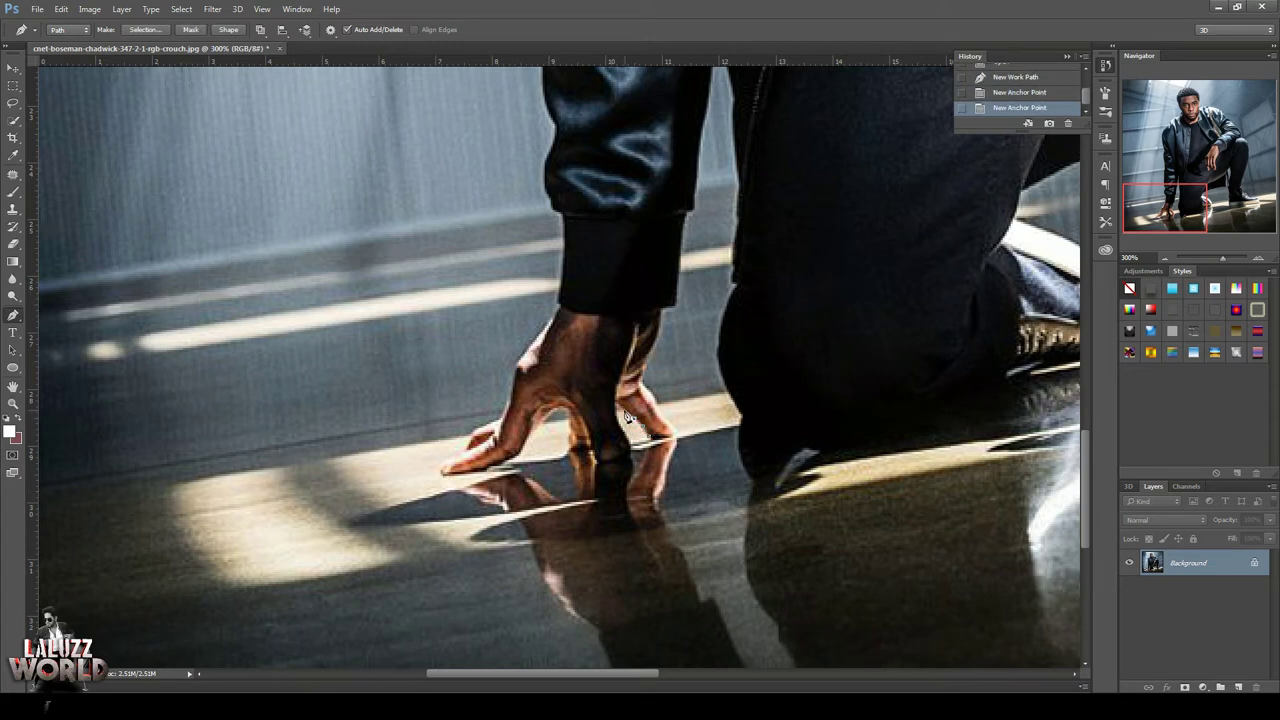
left_click(625, 410)
left_click(617, 418)
left_click(614, 434)
left_click(610, 448)
left_click(608, 466)
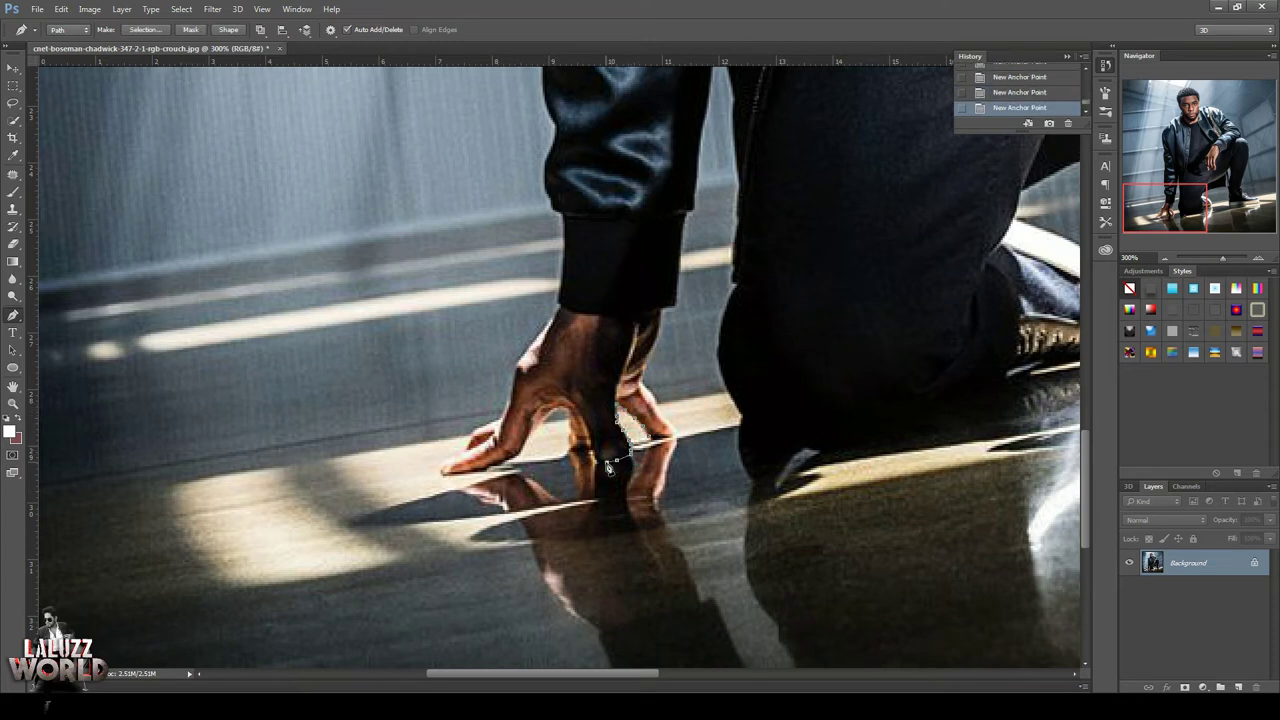
left_click(560, 425)
left_click(542, 410)
left_click(444, 467)
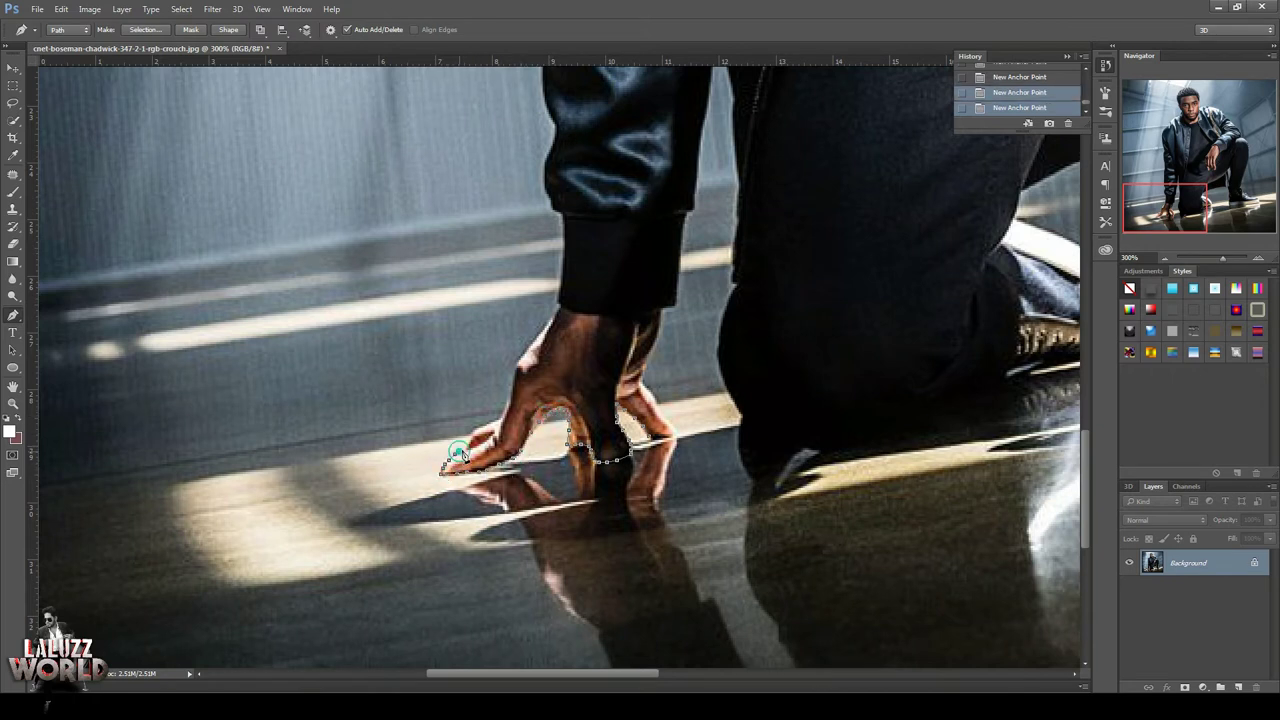
left_click(476, 432)
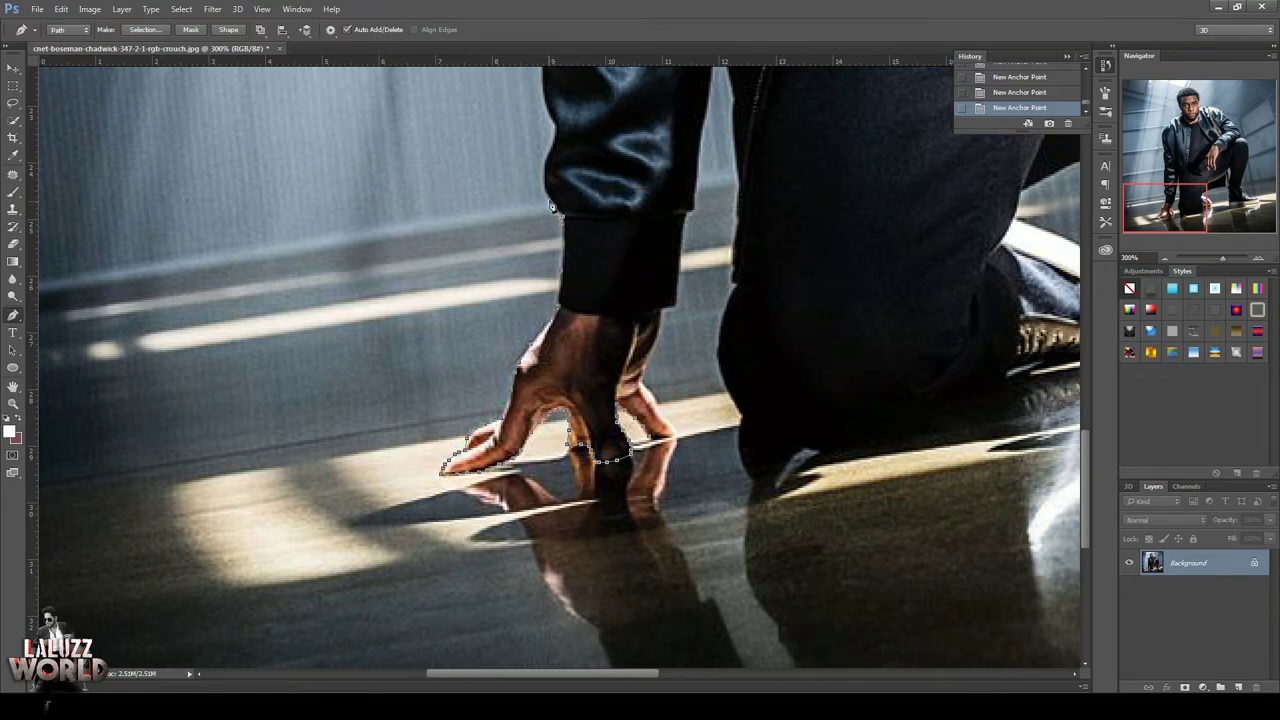
Continue the path up the jacket's left edge and shoulder to the neck, re-placing one anchor
left_click_drag(556, 130, 599, 310)
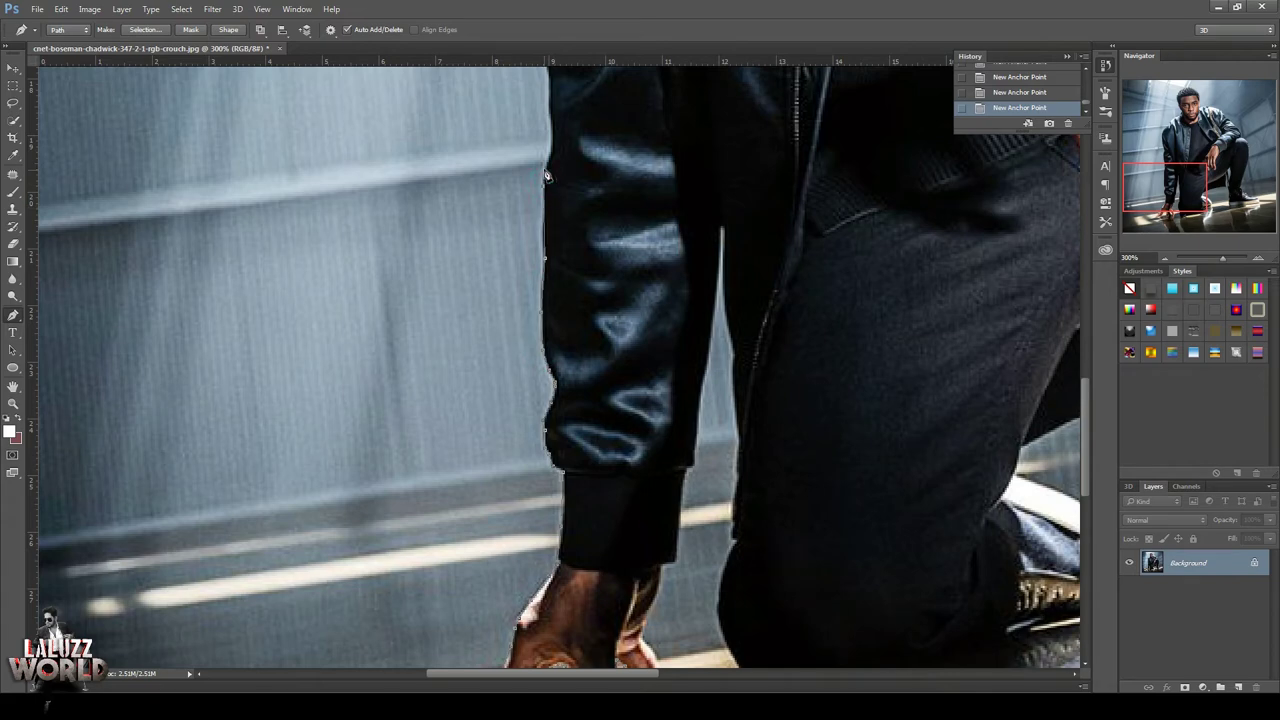
scroll(551, 121, "up", 1)
scroll(548, 123, "up", 3)
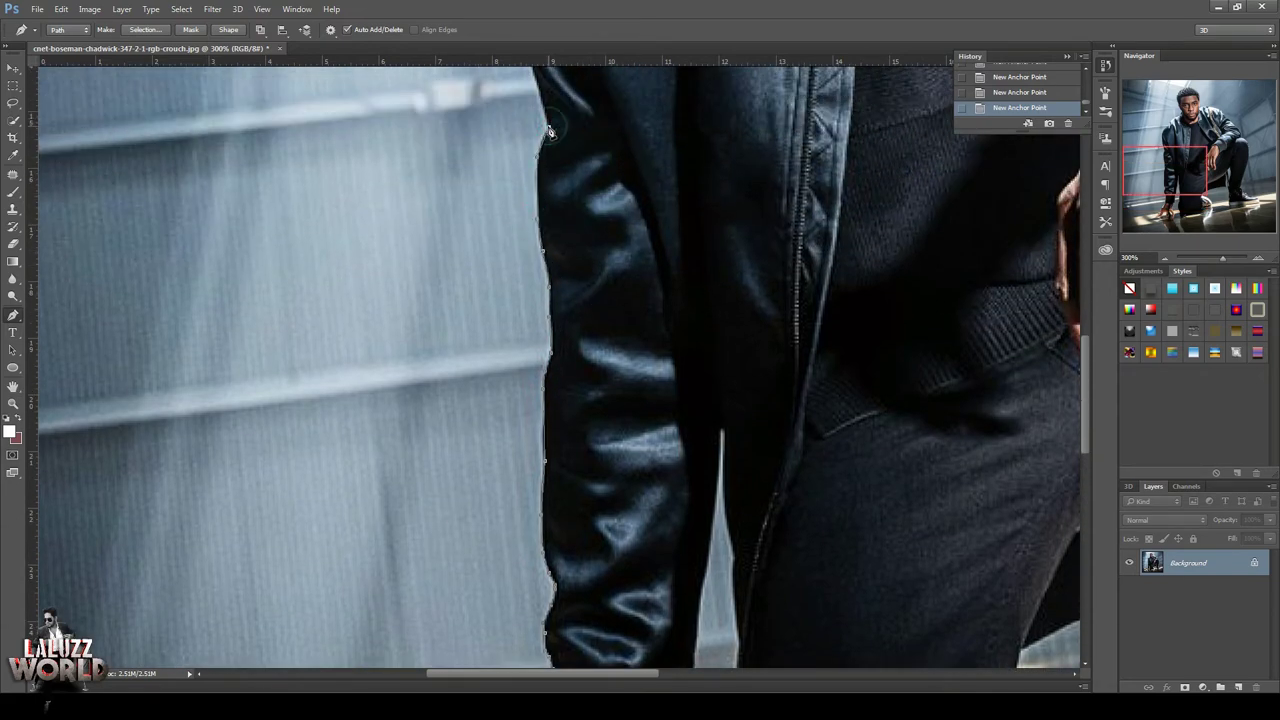
scroll(541, 185, "up", 3)
scroll(555, 300, "up", 2)
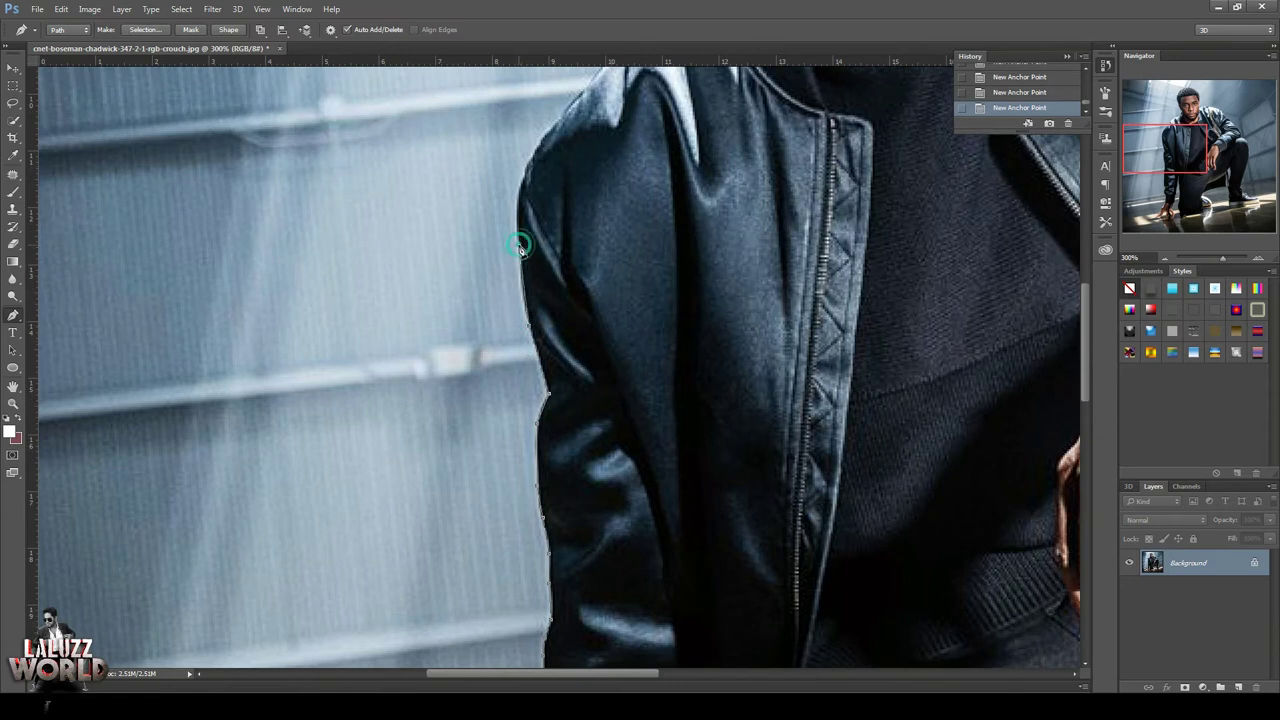
key("ctrl+z")
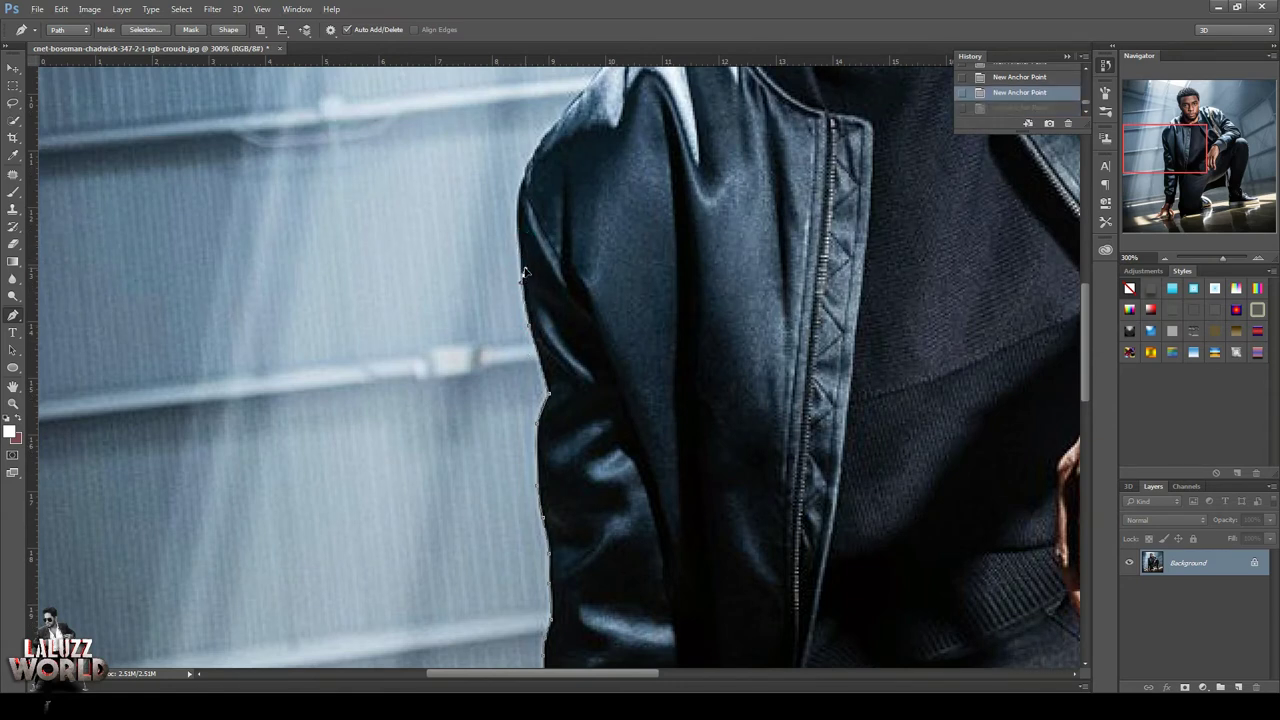
left_click(525, 270)
left_click(519, 222)
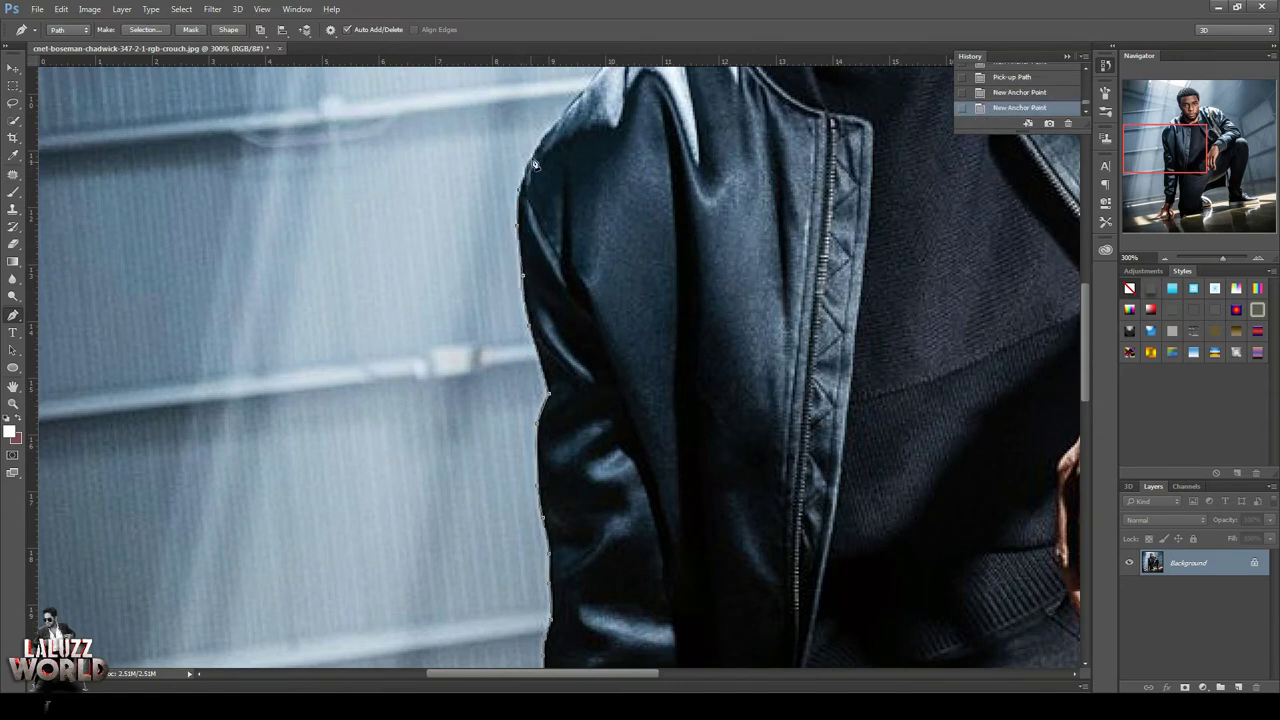
left_click(535, 152)
scroll(600, 250, "up", 5)
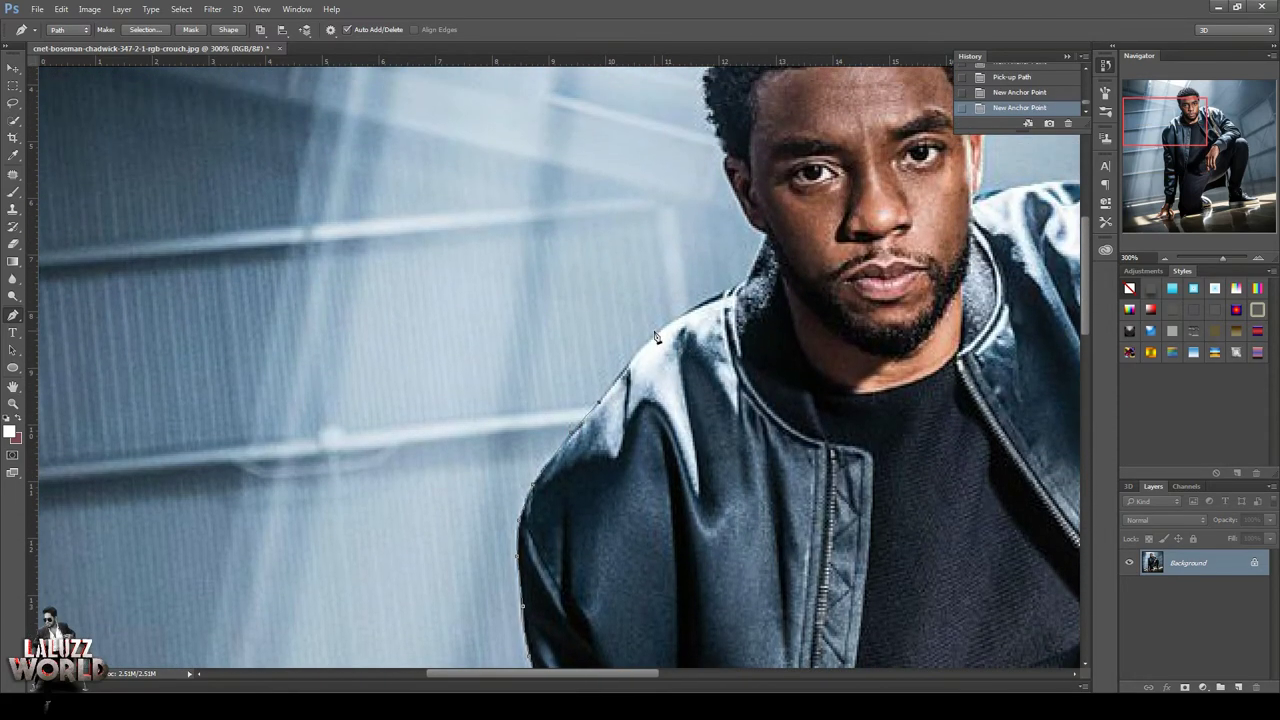
left_click(634, 356)
left_click(681, 313)
left_click(740, 205)
Extend the pen path up the hair, across the top of the head and down past the ear
scroll(691, 240, "up", 2)
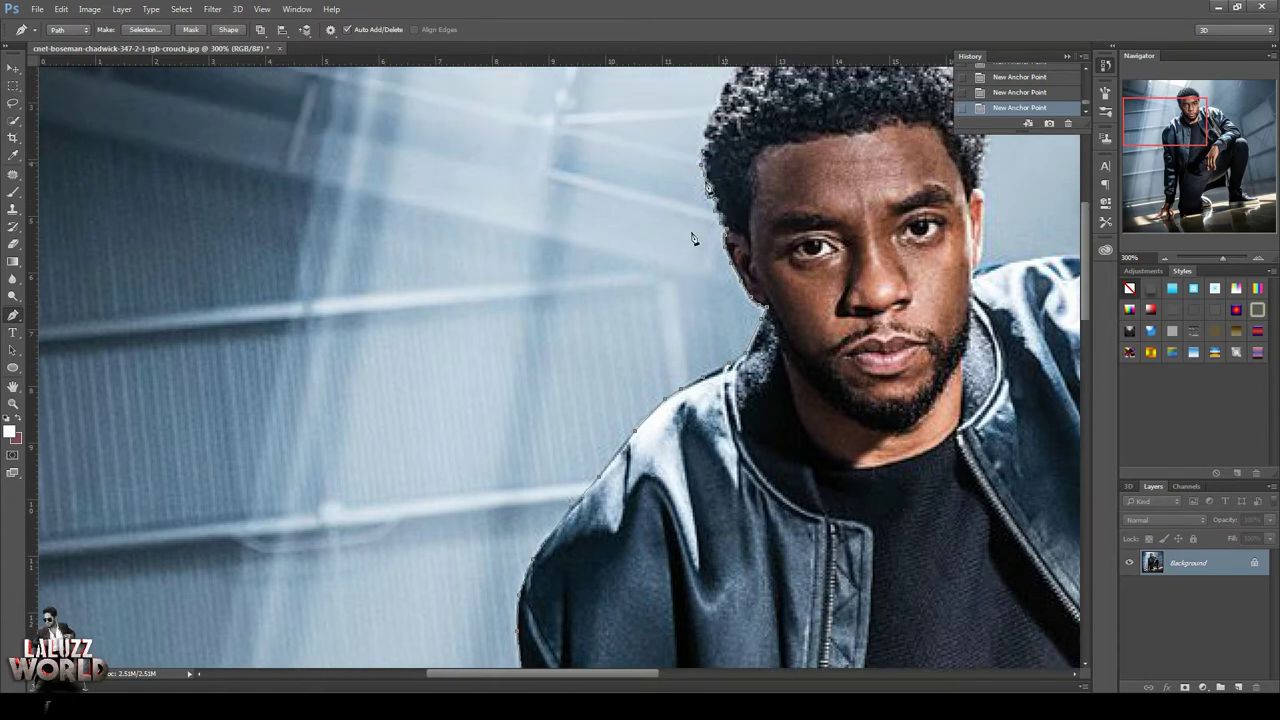
scroll(724, 248, "up", 4)
left_click(706, 288)
left_click(711, 234)
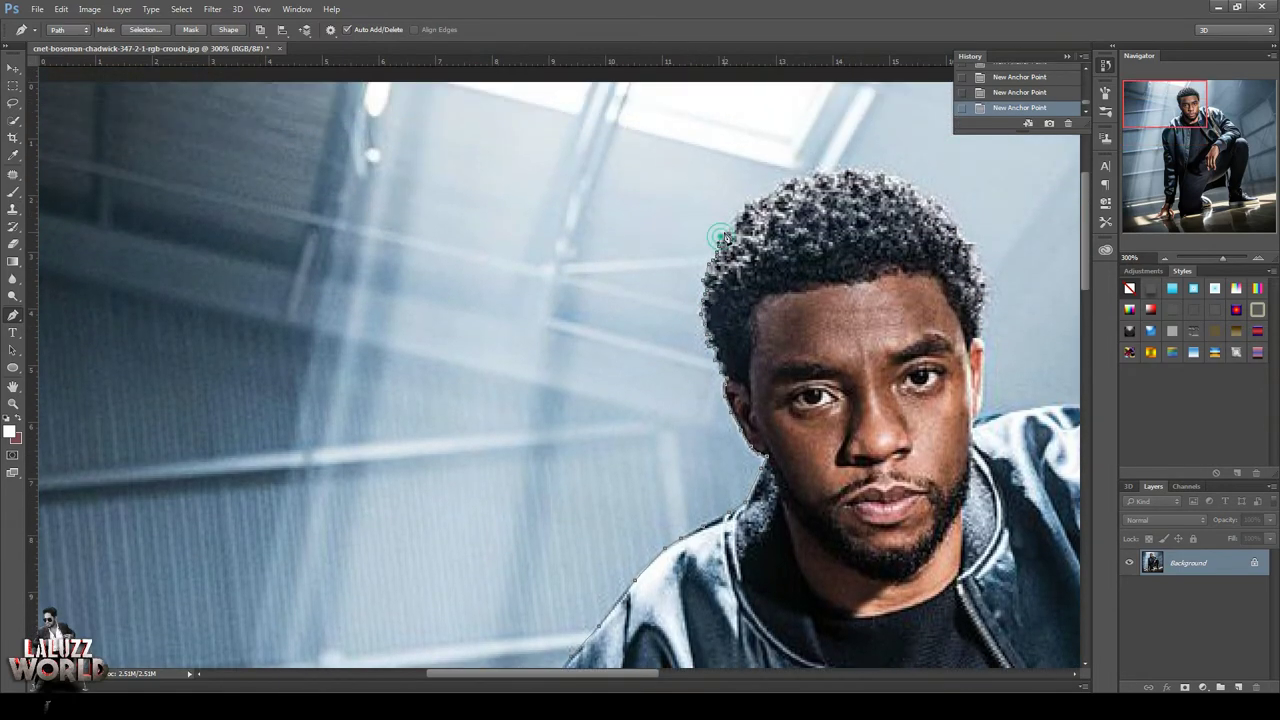
mouse_move(800, 178)
left_mouse_down()
mouse_move(889, 177)
mouse_move(934, 200)
mouse_move(976, 266)
mouse_move(985, 335)
left_mouse_up()
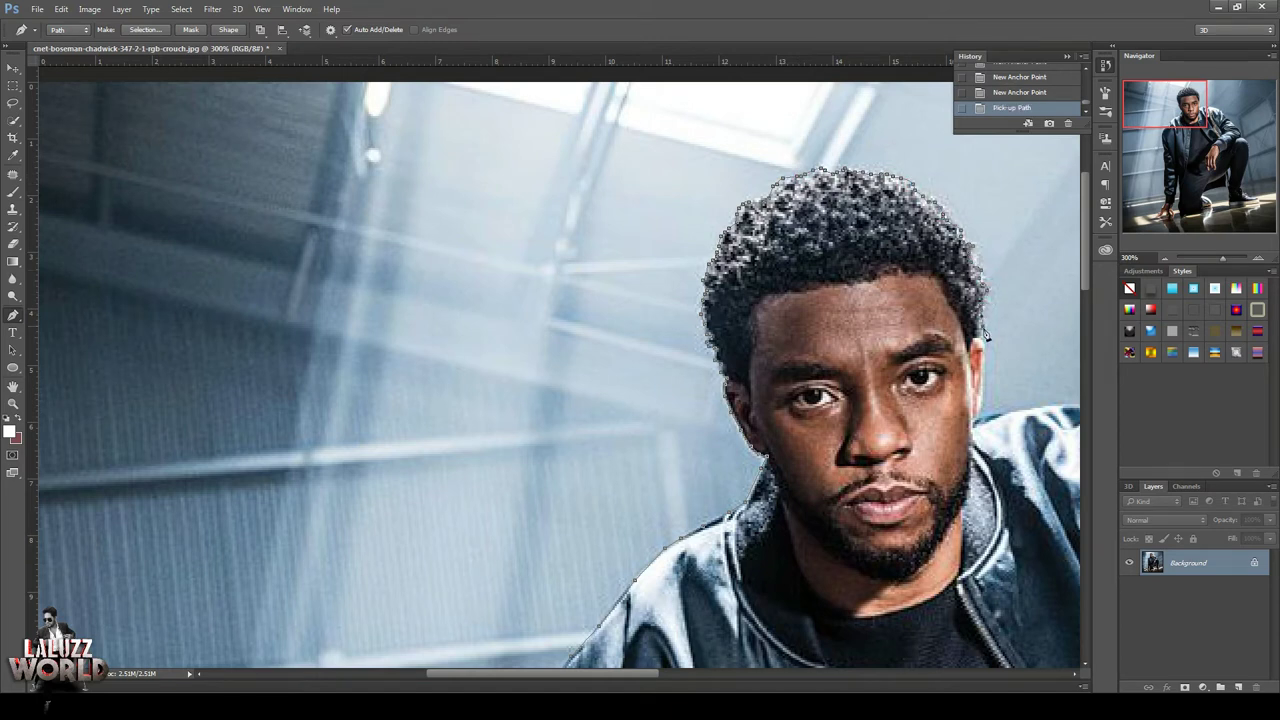
left_click(981, 396)
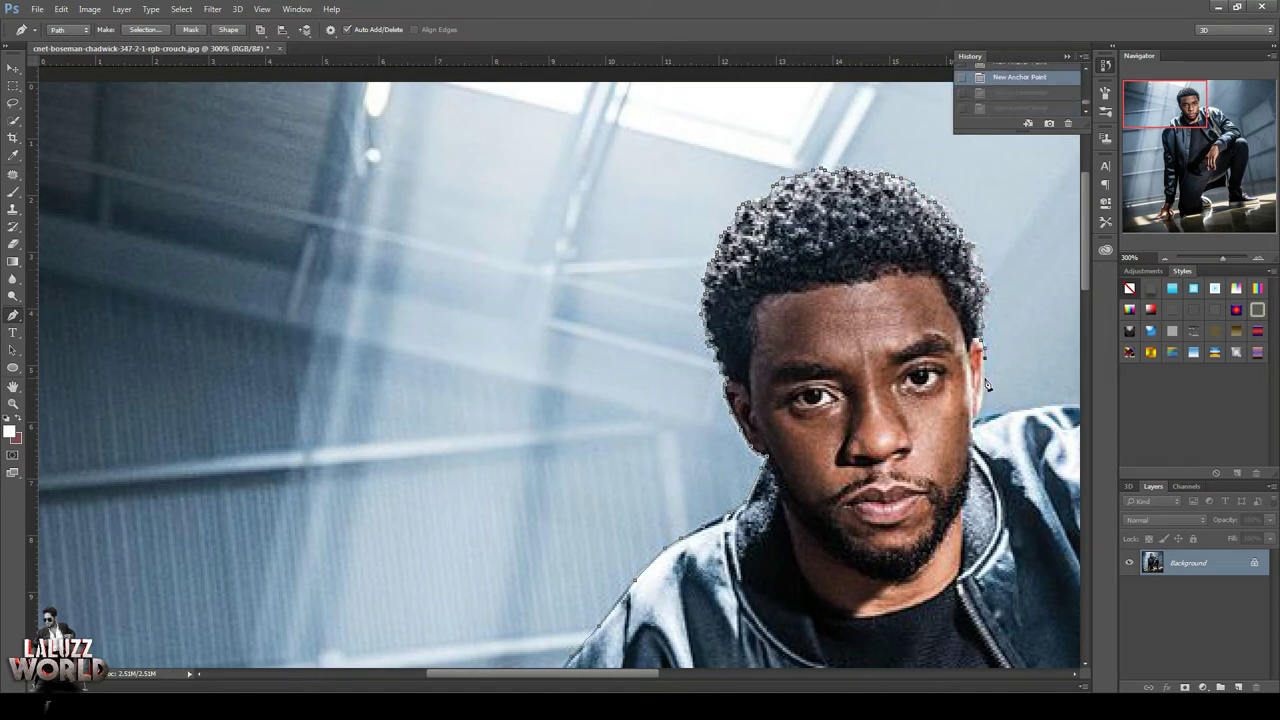
left_click(980, 412)
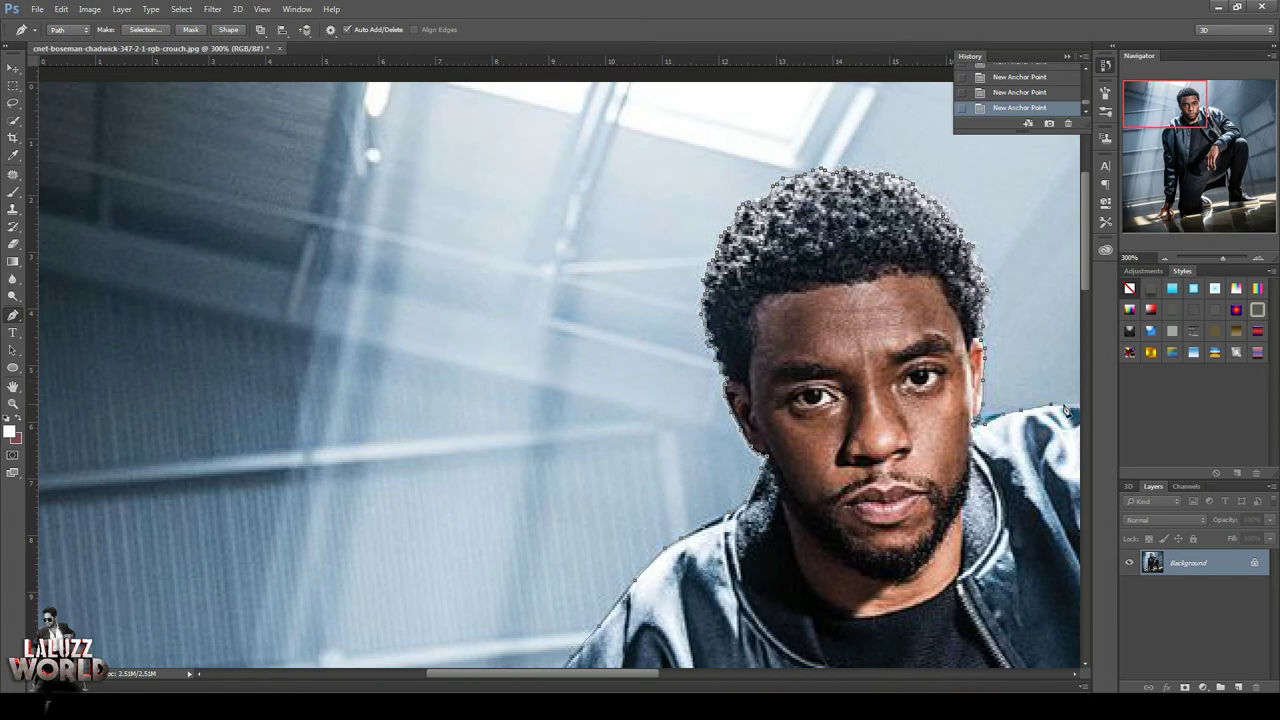
Add outline anchors along the top edge of the man's shoulder
left_click_drag(1066, 410, 526, 343)
left_click(600, 350)
left_click(660, 364)
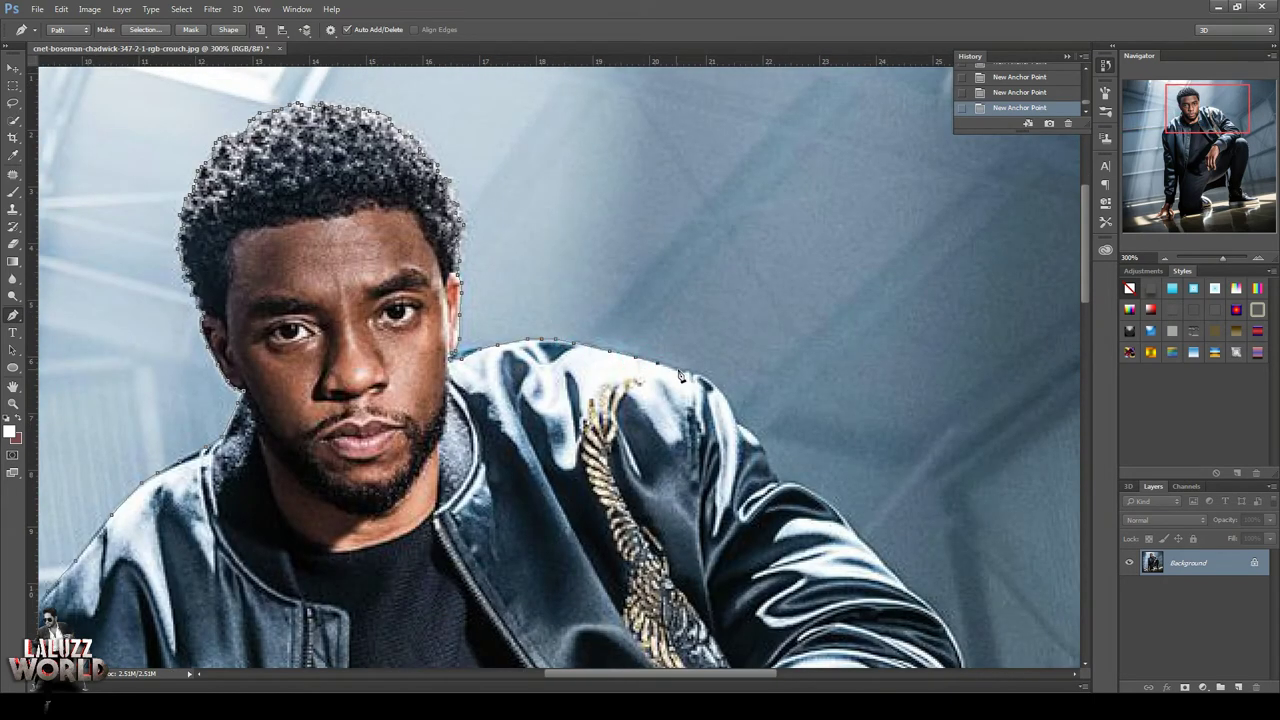
left_click(701, 381)
Continue the path down the sleeve and shin, around the shoe's toe and along its sole
scroll(996, 384, "down", 5)
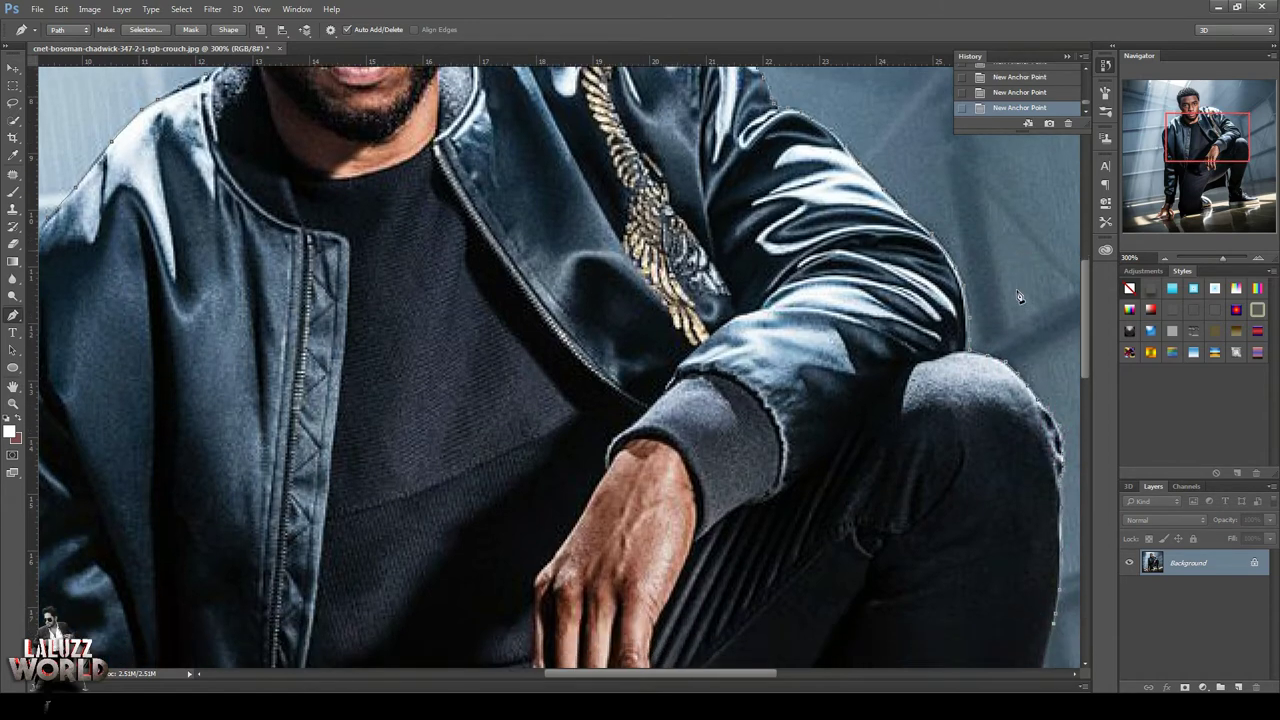
scroll(1030, 420, "down", 3)
scroll(1010, 290, "down", 2)
scroll(1016, 296, "down", 2)
scroll(1016, 296, "up", 1)
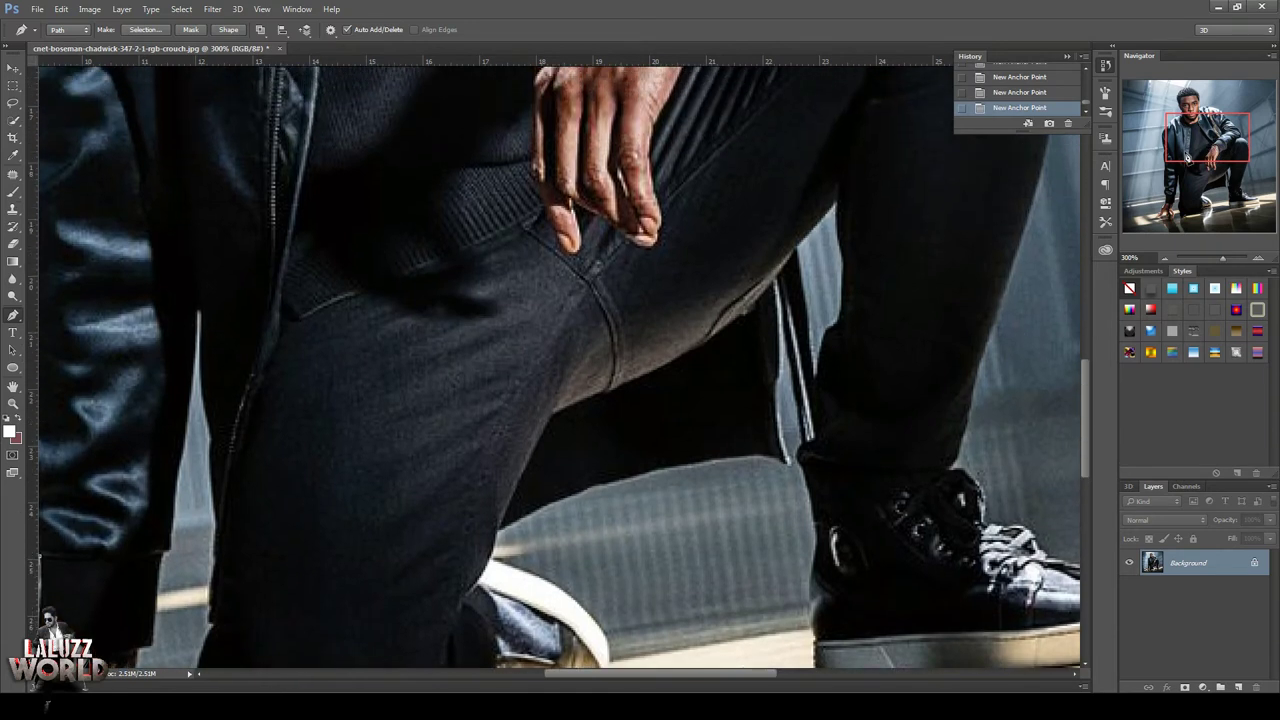
scroll(1040, 230, "up", 1)
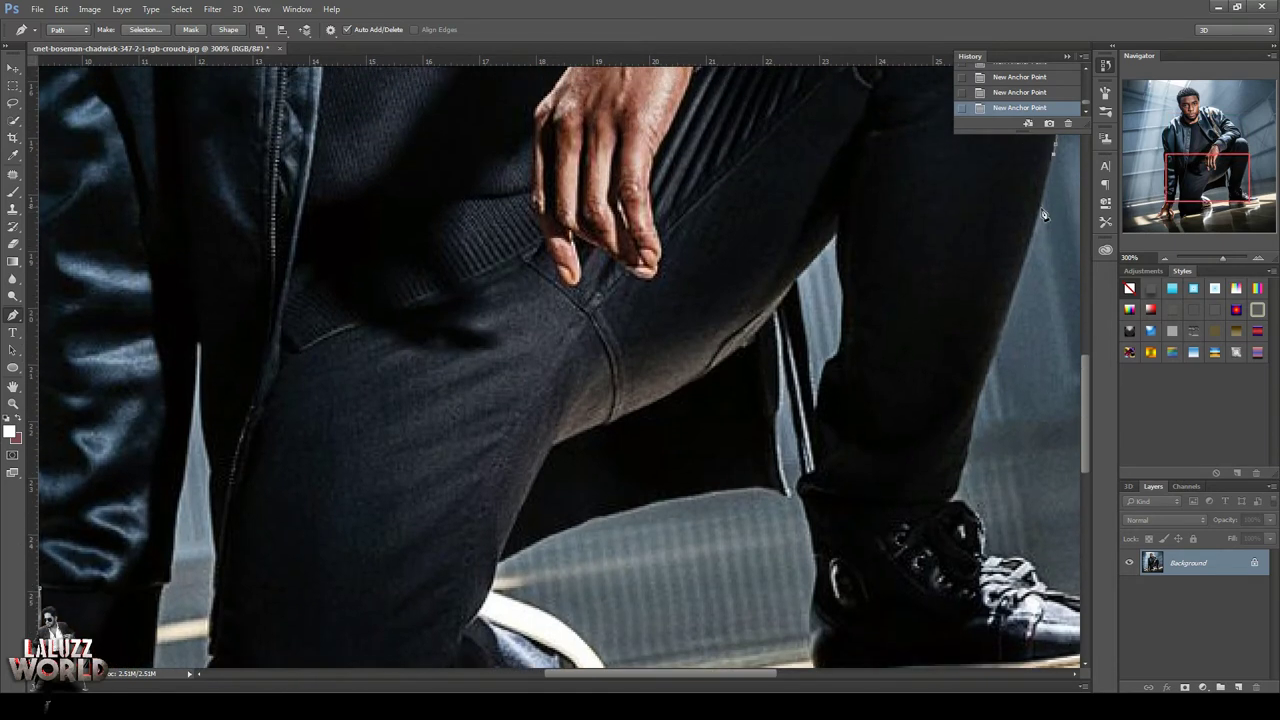
left_click(952, 498)
left_click_drag(913, 535, 678, 527)
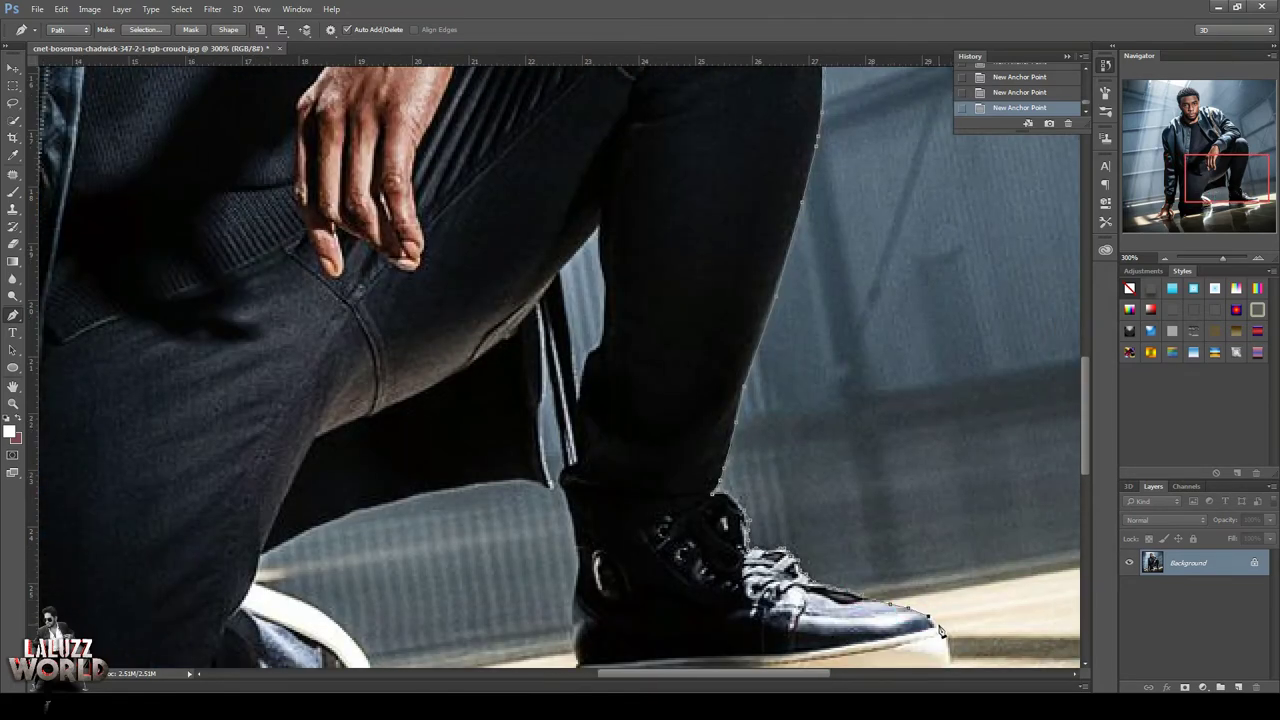
left_click_drag(1232, 182, 1233, 190)
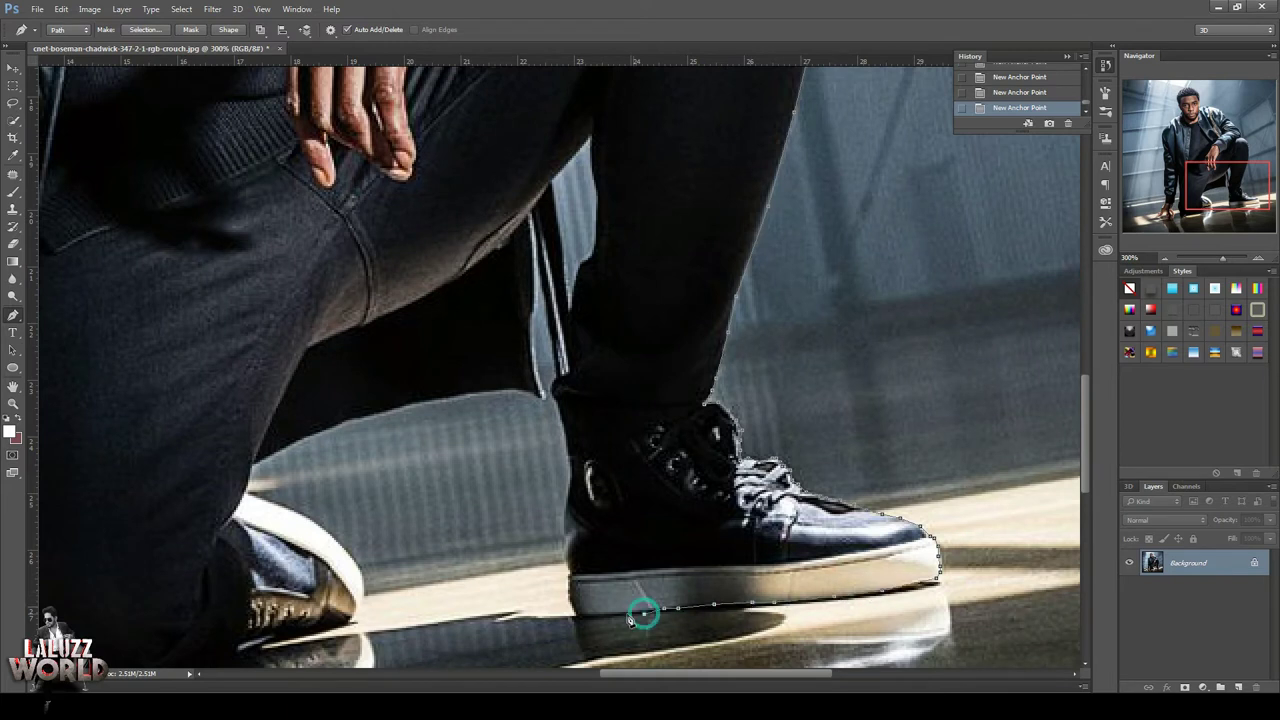
Trace the Pen outline from the shoe sole up the leg, shin, thigh and rear shoe edge
key("ctrl+alt+z")
key("ctrl+alt+z")
key("ctrl+alt+z")
left_click(660, 607)
left_click_drag(530, 216, 534, 256)
left_click(537, 378)
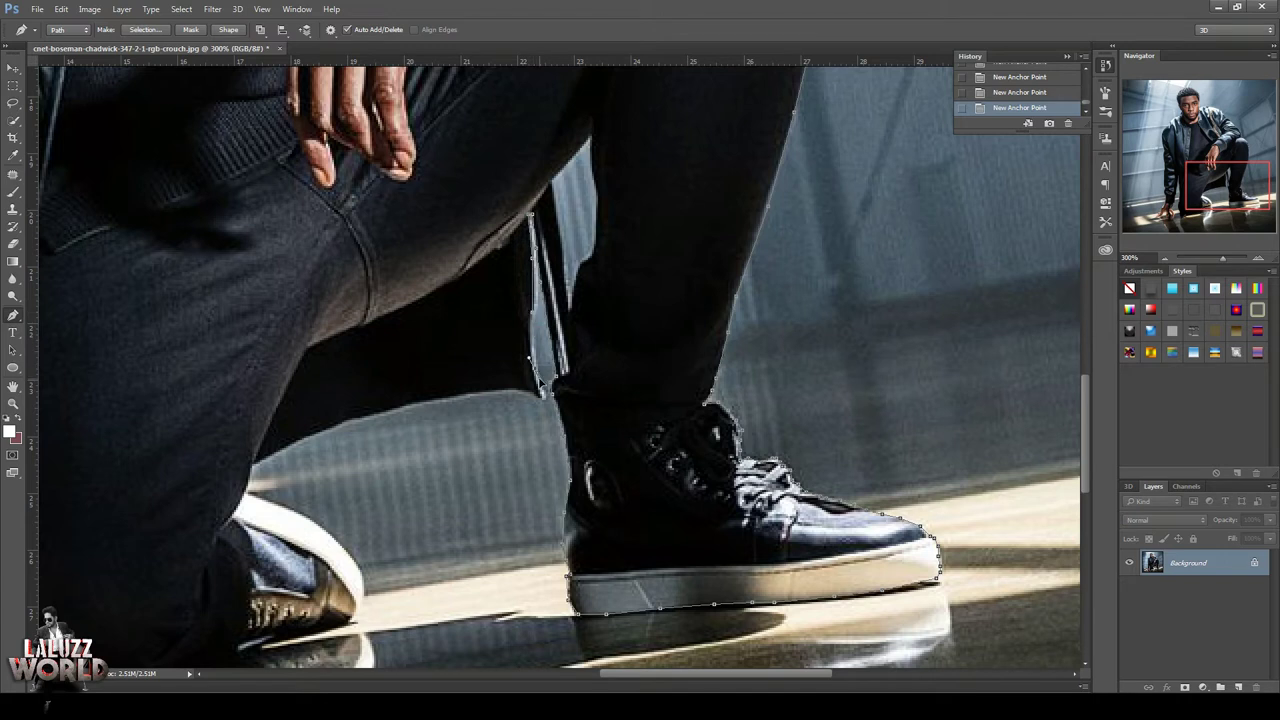
left_click(542, 394)
left_click(490, 389)
left_click(337, 432)
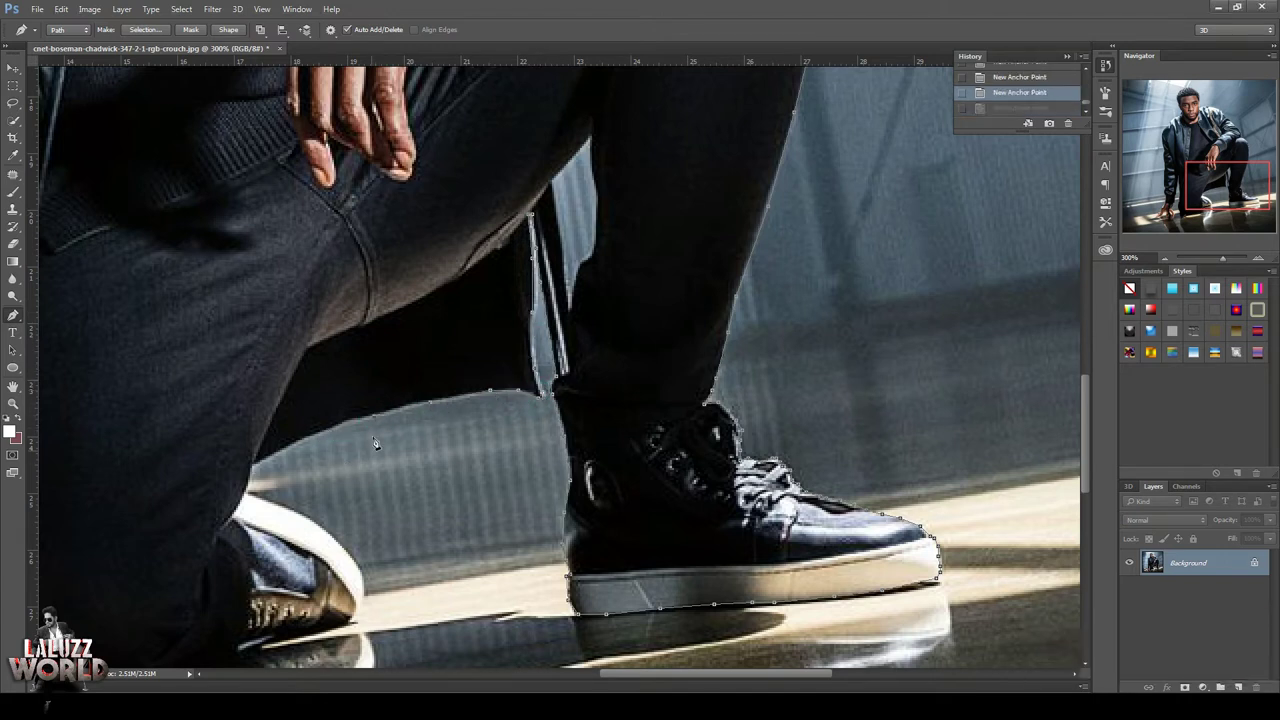
left_click(323, 429)
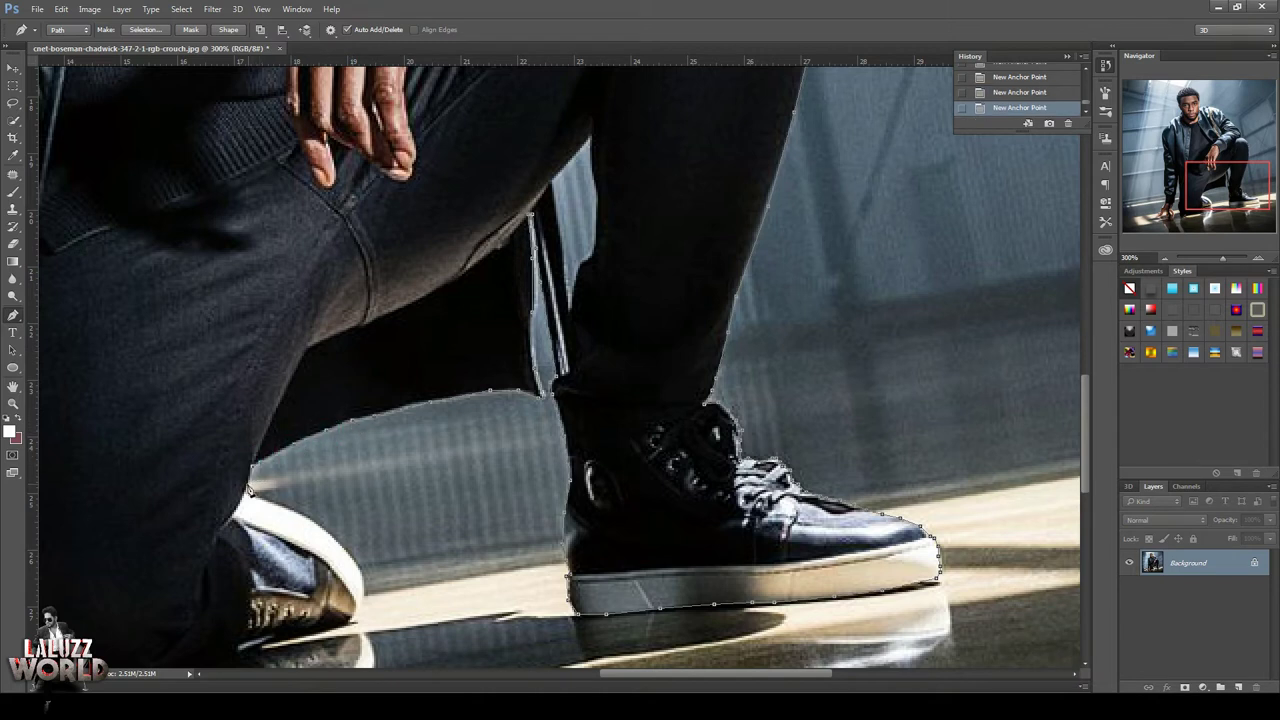
left_click(349, 543)
left_click(362, 592)
left_click(285, 633)
left_click(243, 643)
Continue the outline below the rear shoe, around its toe and up the trouser edge
scroll(240, 560, "down", 5)
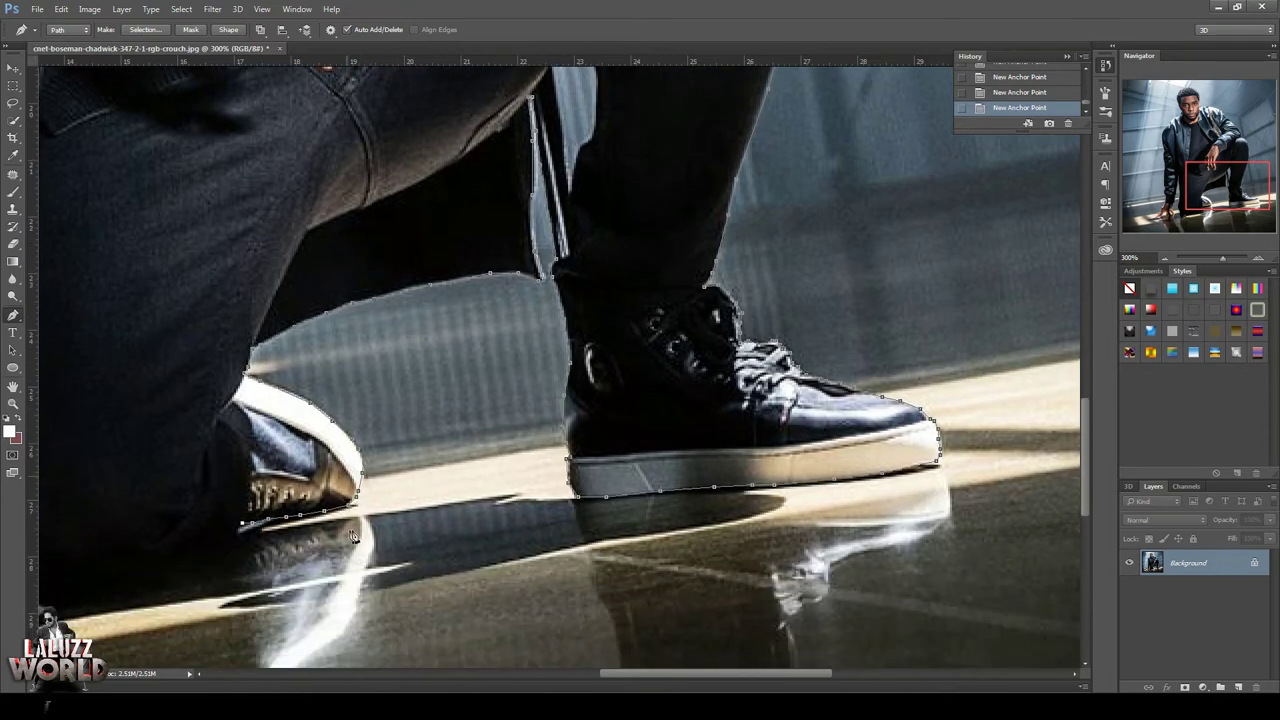
left_click(160, 529)
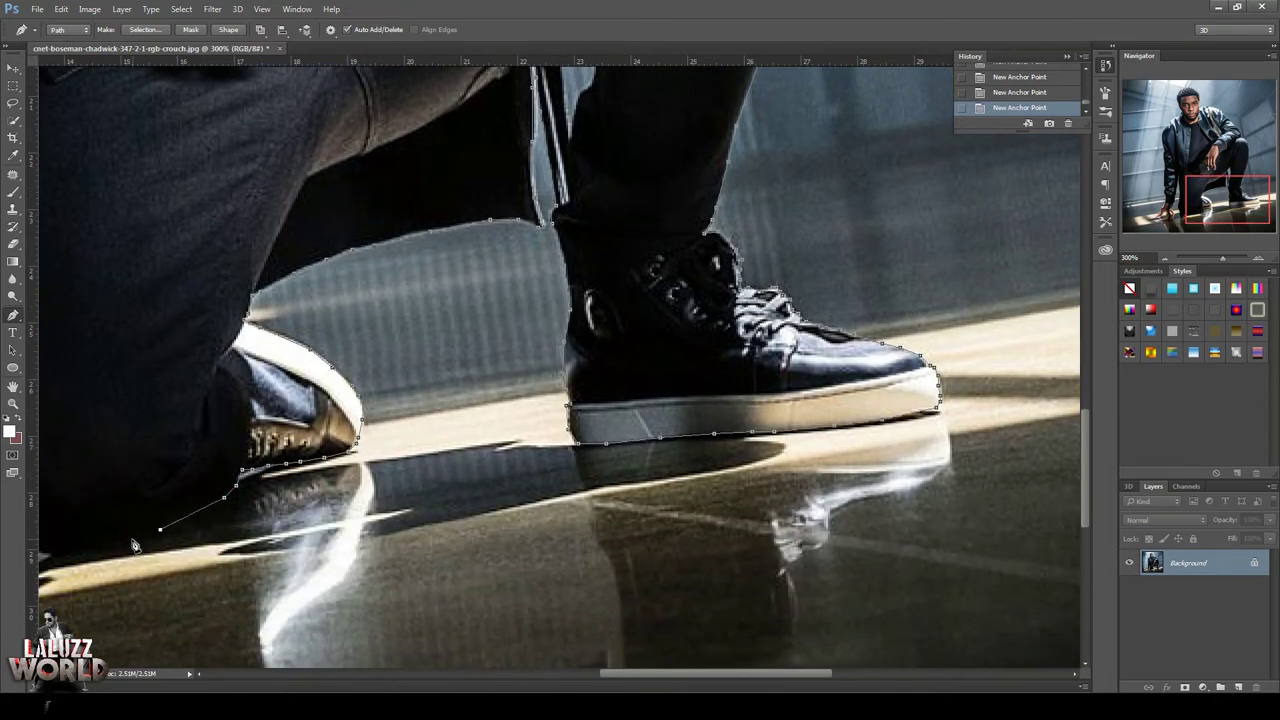
left_click(44, 552)
left_click_drag(1200, 187, 1184, 187)
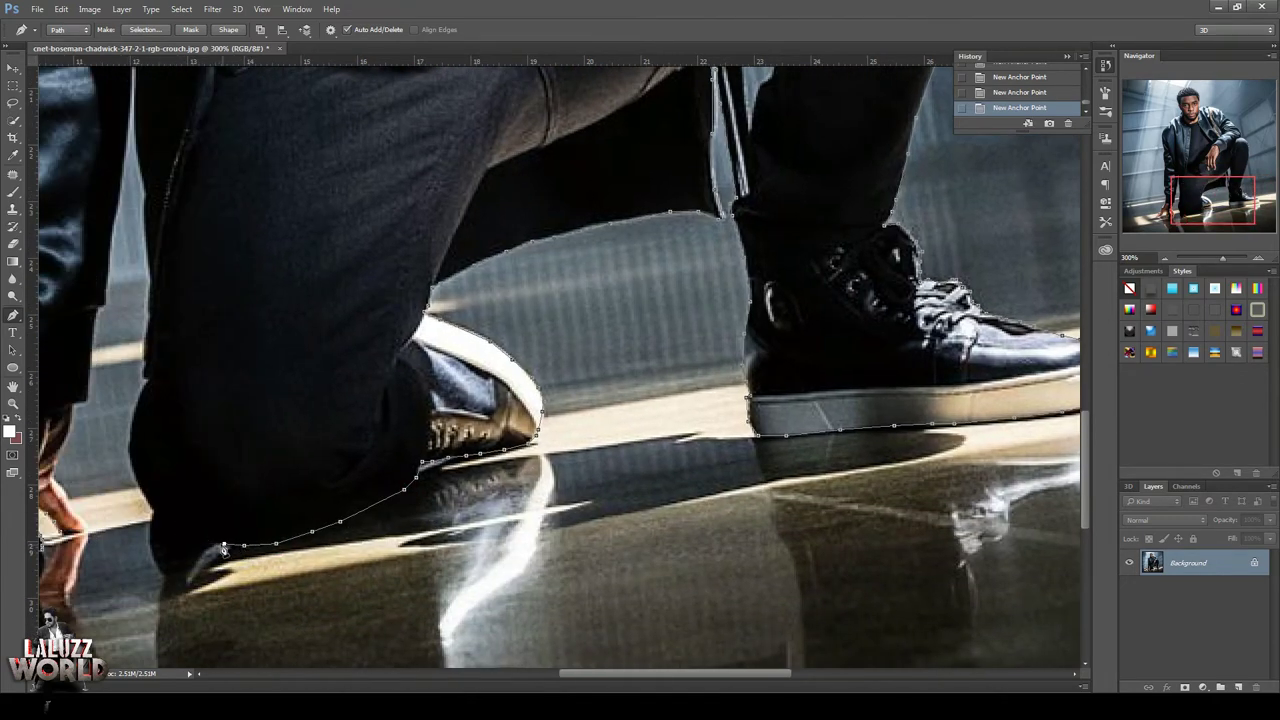
key("ctrl+z")
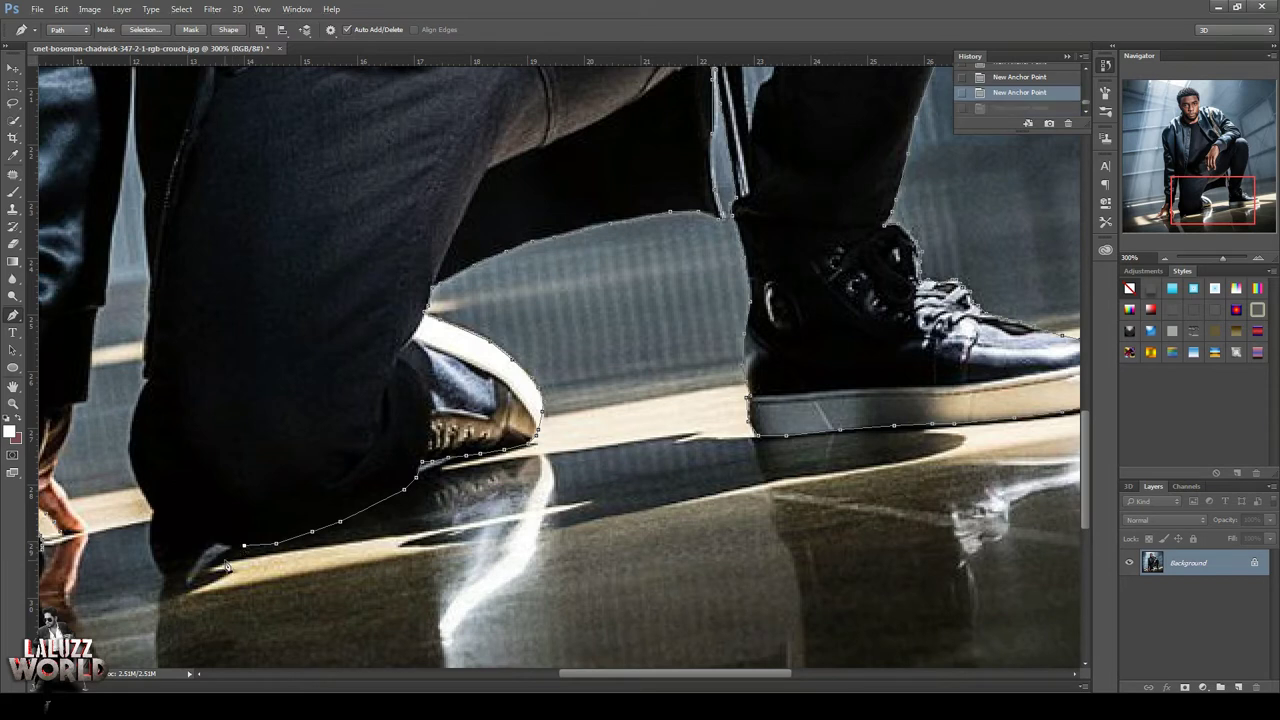
left_click(180, 585)
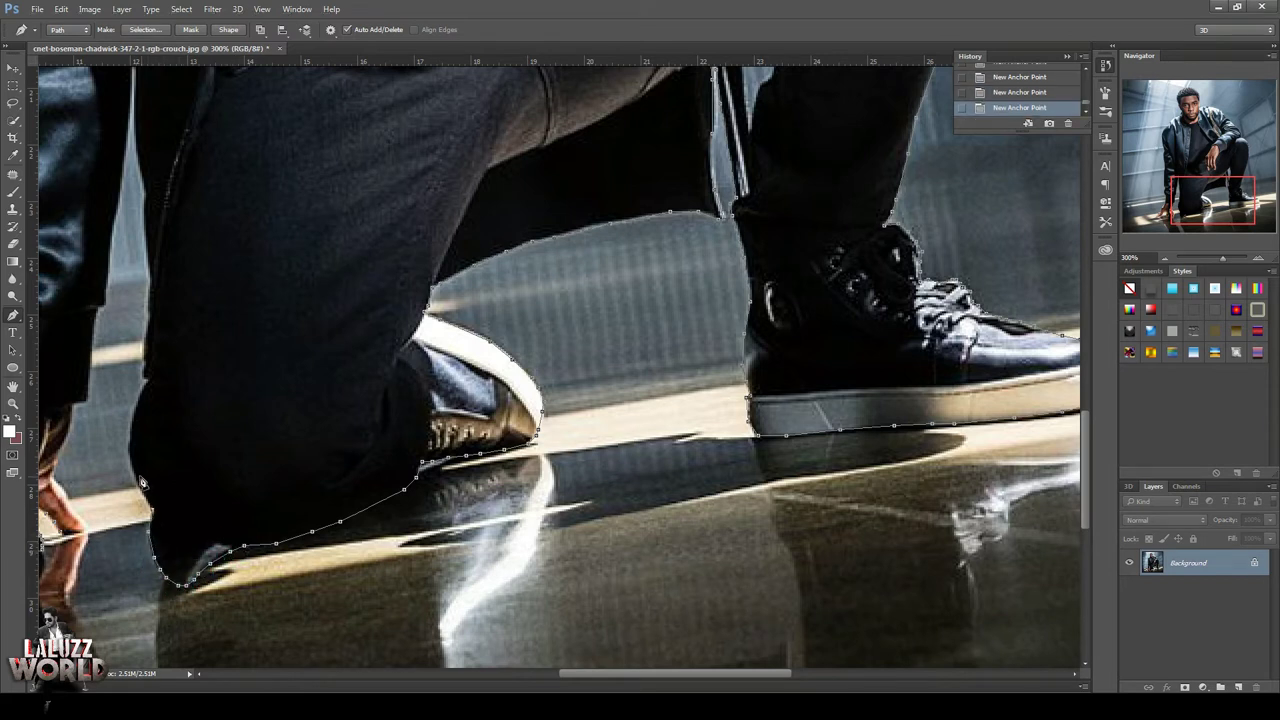
left_click(143, 378)
left_click(157, 277)
key("ctrl+z")
left_click(157, 279)
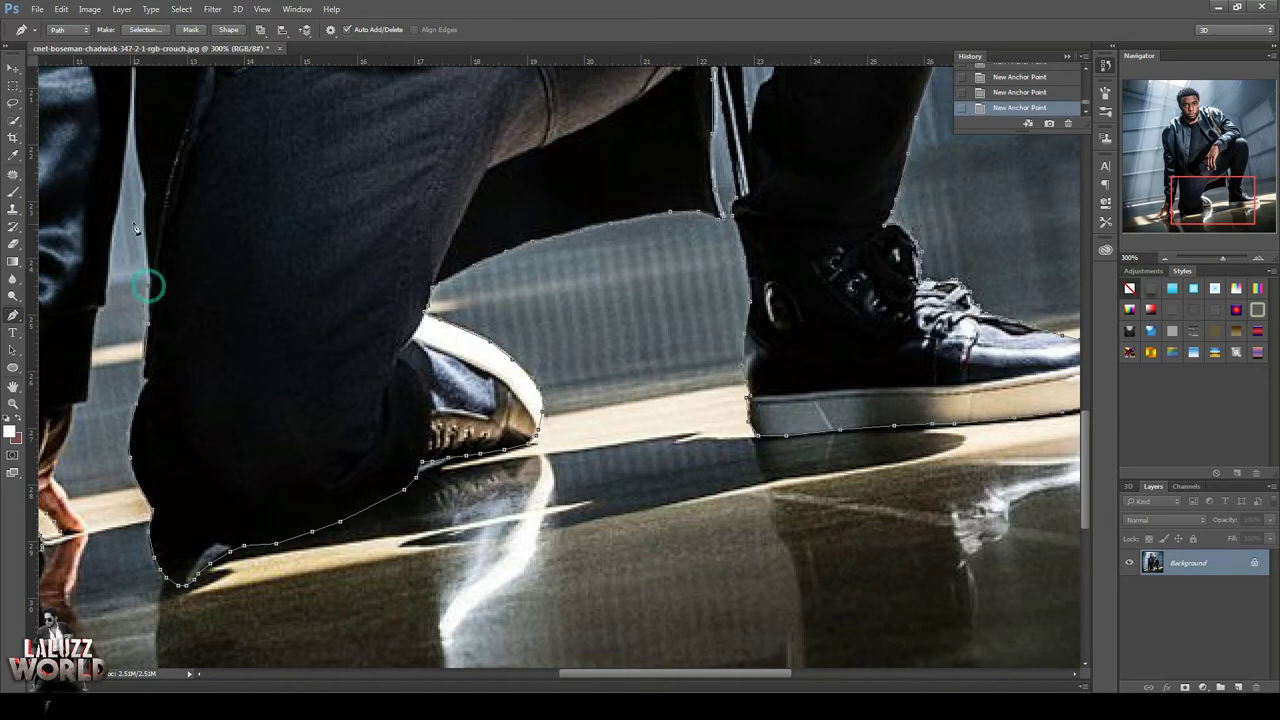
scroll(138, 135, "up", 2)
scroll(138, 135, "up", 1)
left_click(132, 152)
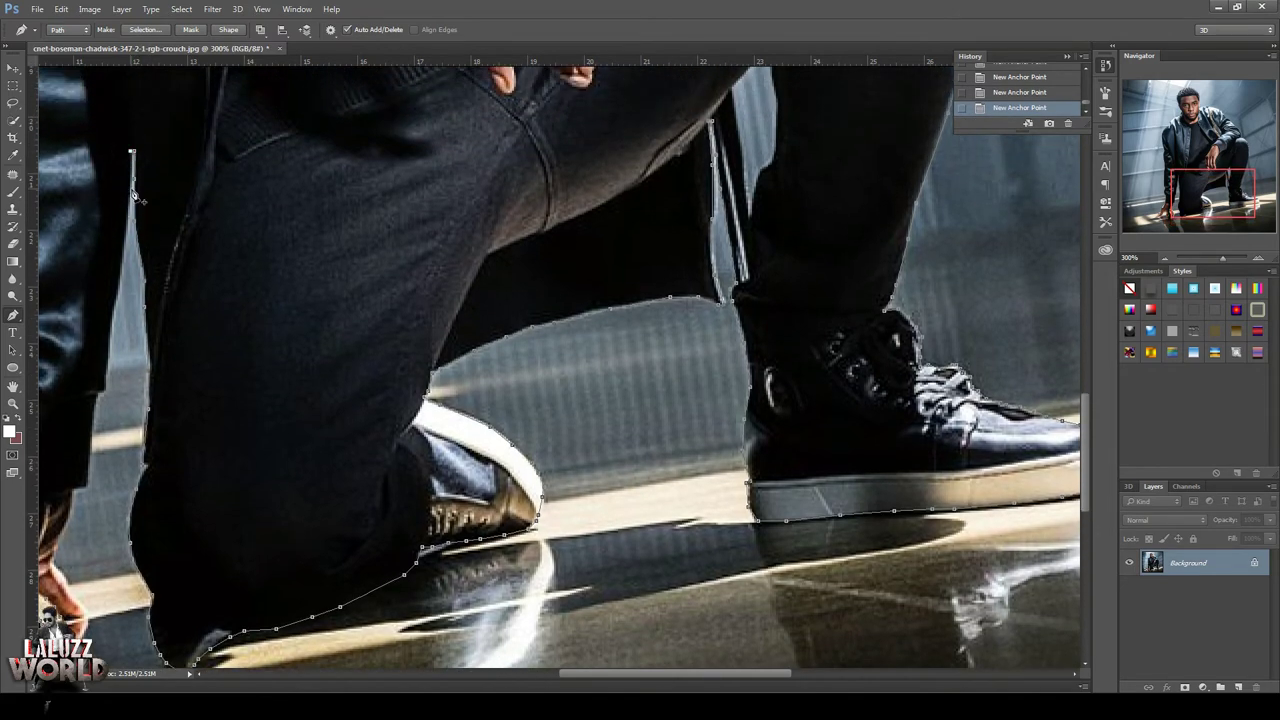
key("ctrl+z")
key("ctrl+z")
Close the path at its start, turn it into a selection, and mask away the background
left_click(760, 171)
left_click(775, 94)
scroll(784, 148, "up", 2)
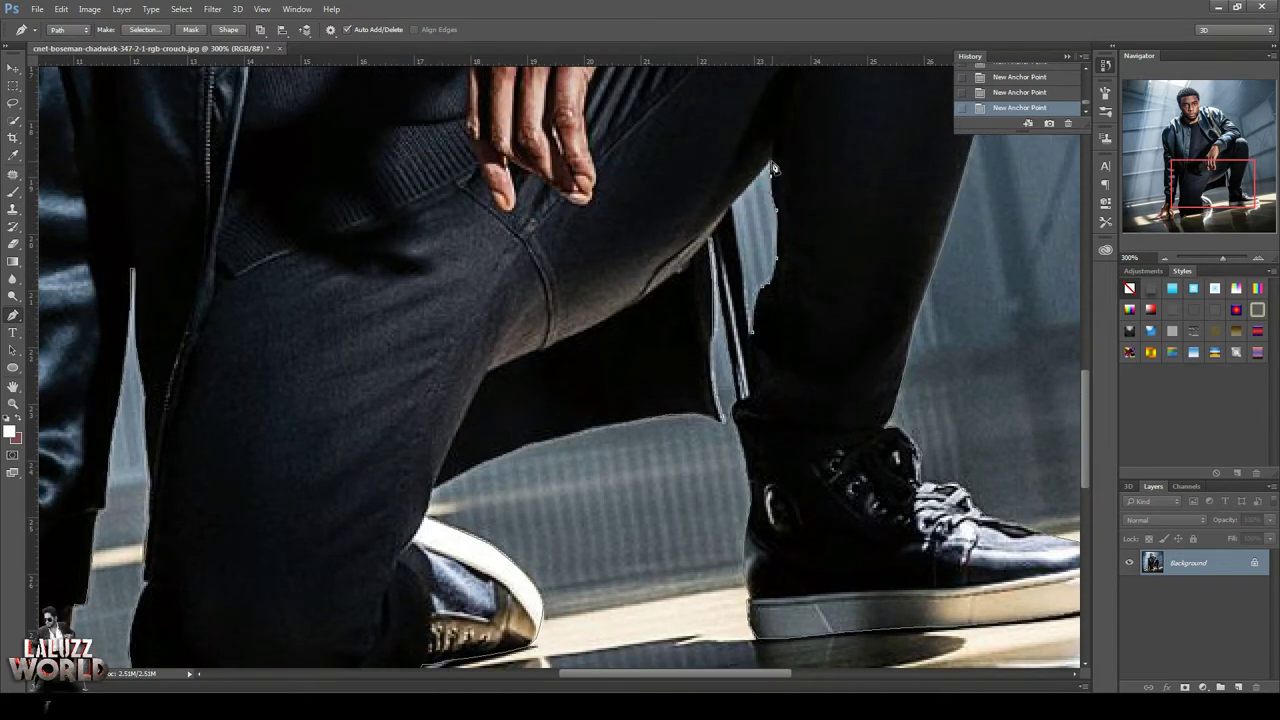
left_click(752, 340)
left_click_drag(1212, 188, 1200, 110)
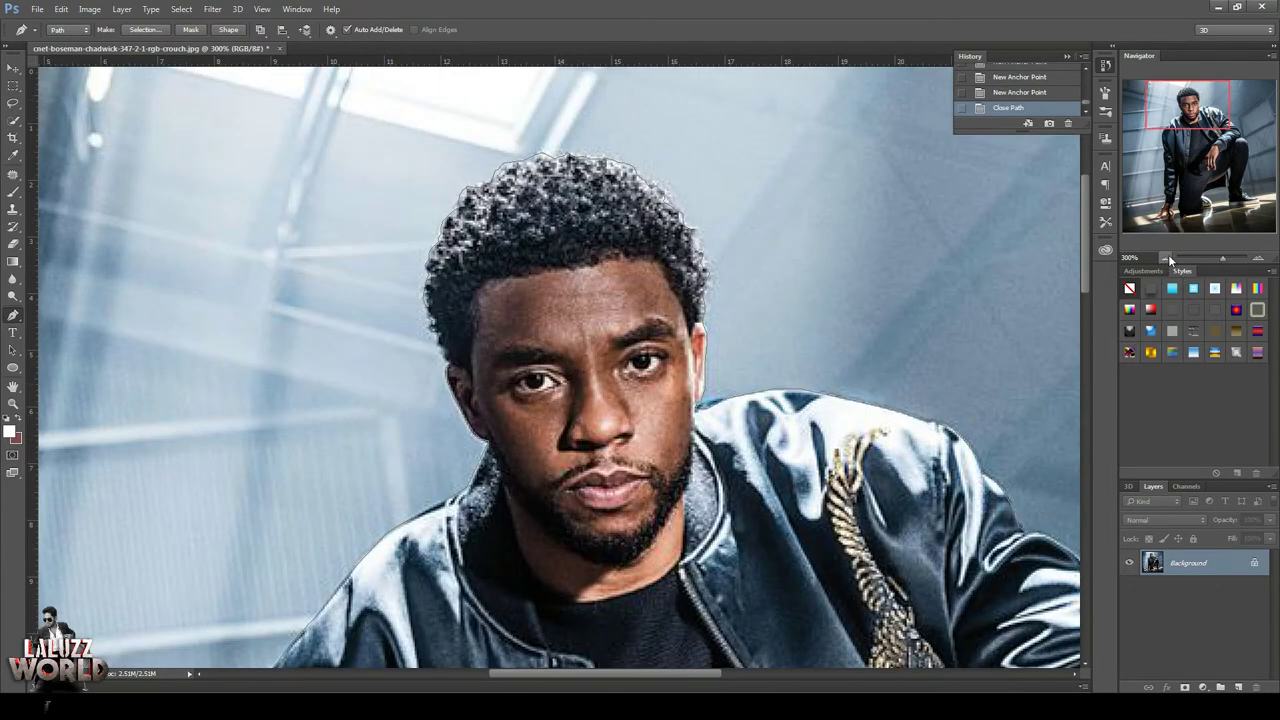
left_click(1165, 258)
left_click(1165, 258)
left_click(1165, 258)
left_click(1165, 258)
key("ctrl+Return")
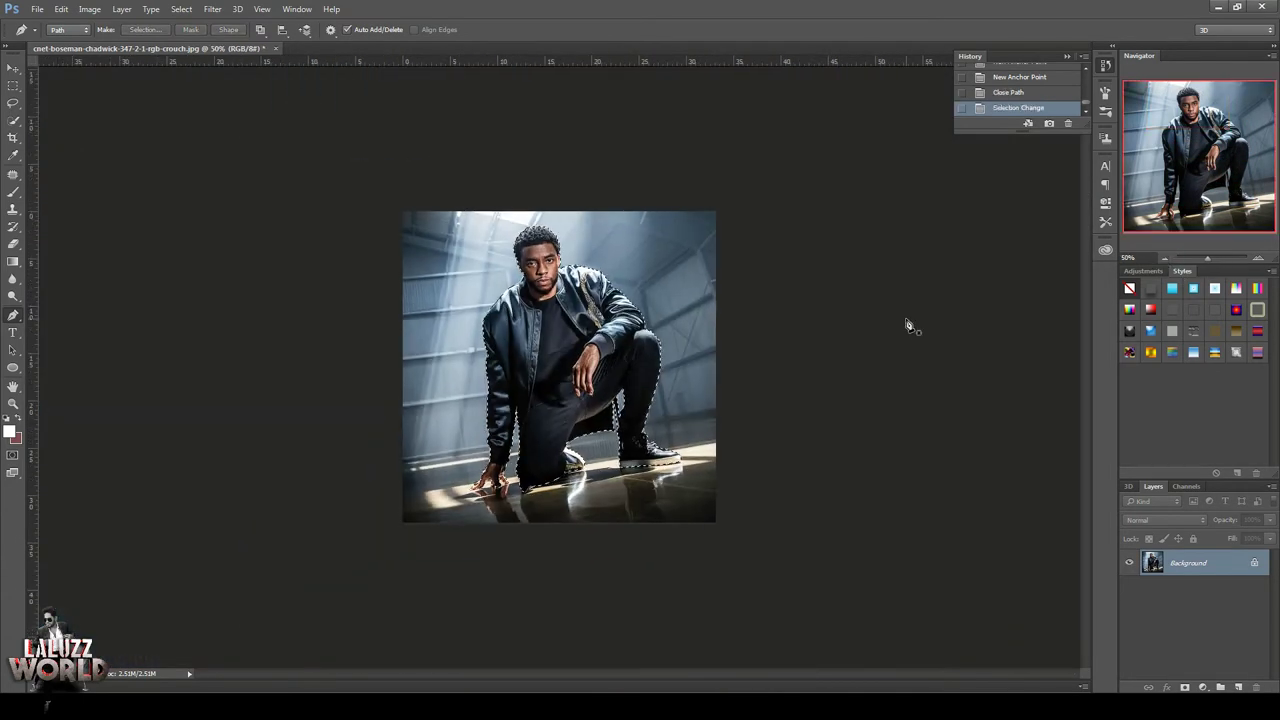
left_click(1184, 687)
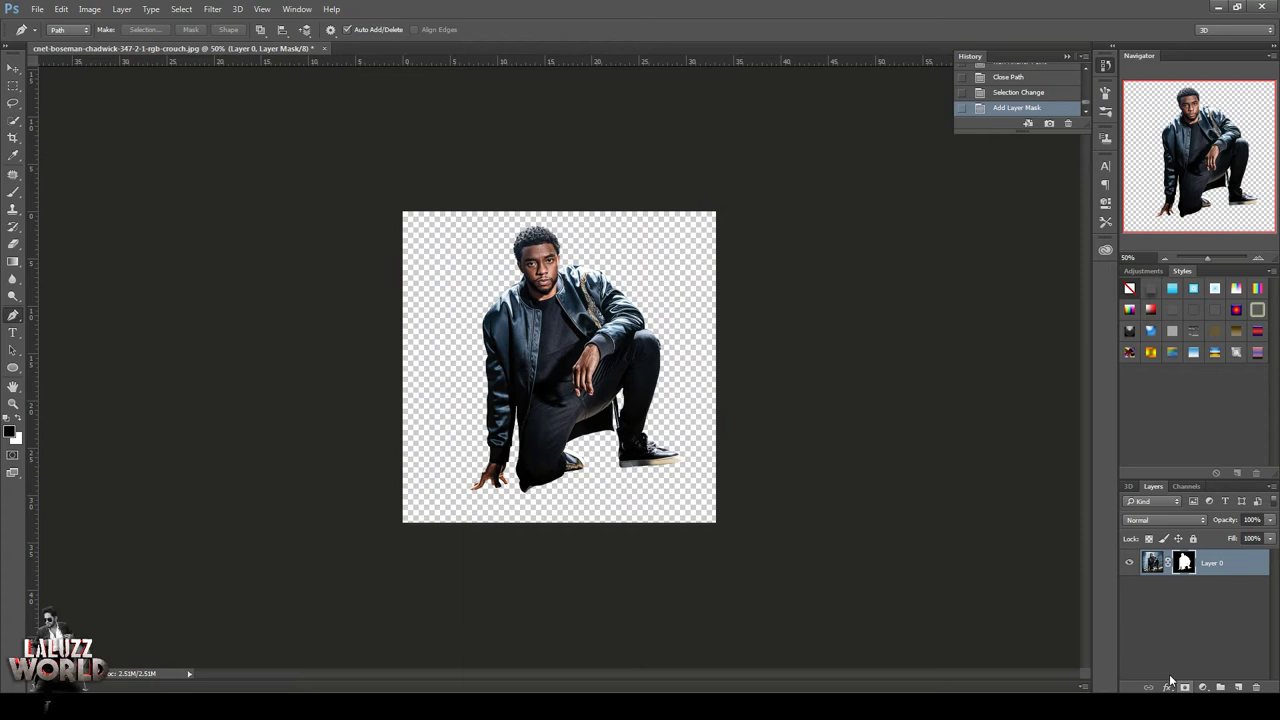
Set the image resolution to 150 in Image Size
left_click(13, 68)
left_click(89, 9)
left_click(114, 105)
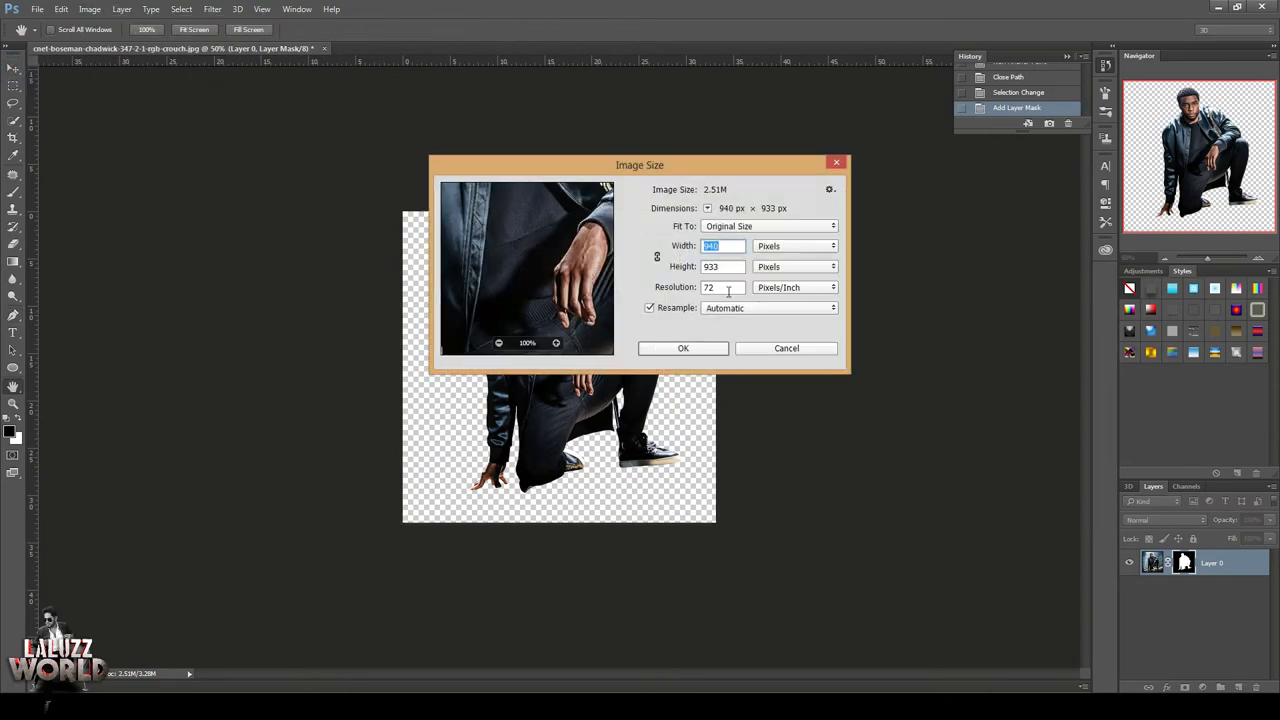
type("150")
key("Return")
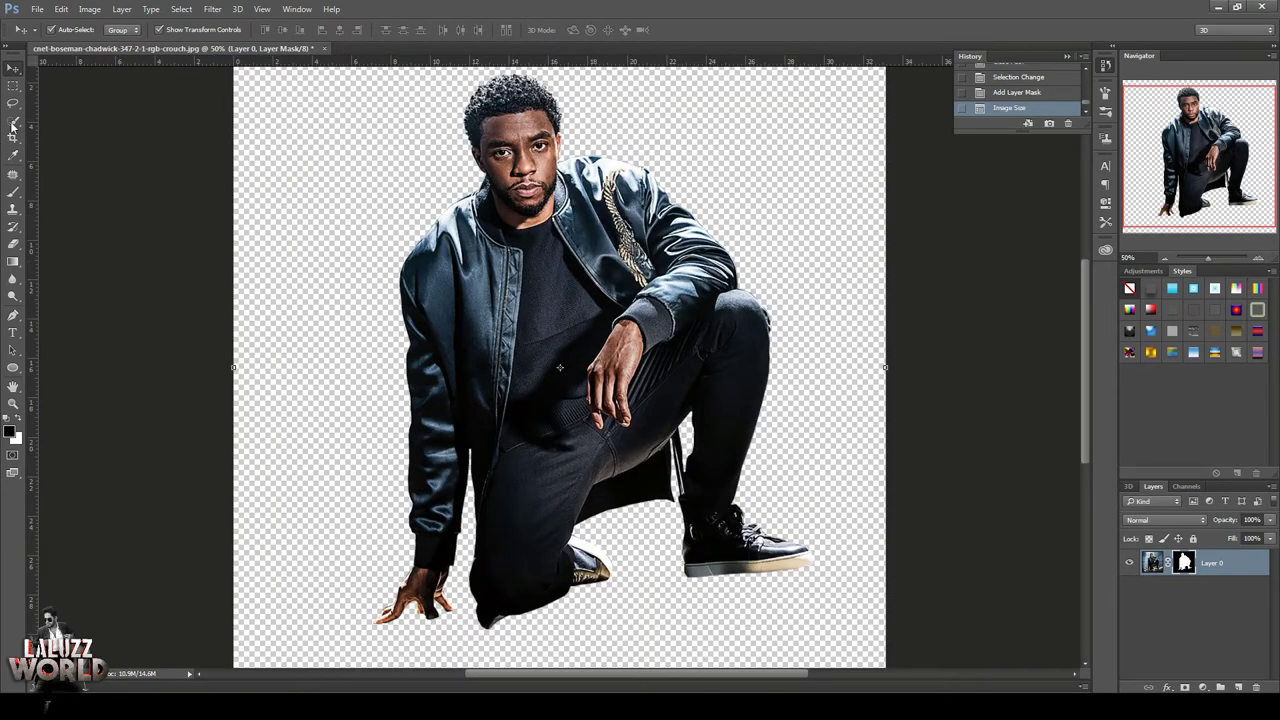
Soften the cut-out man's photo pixels, not the mask, with 17% Blur tool strokes
left_click(13, 279)
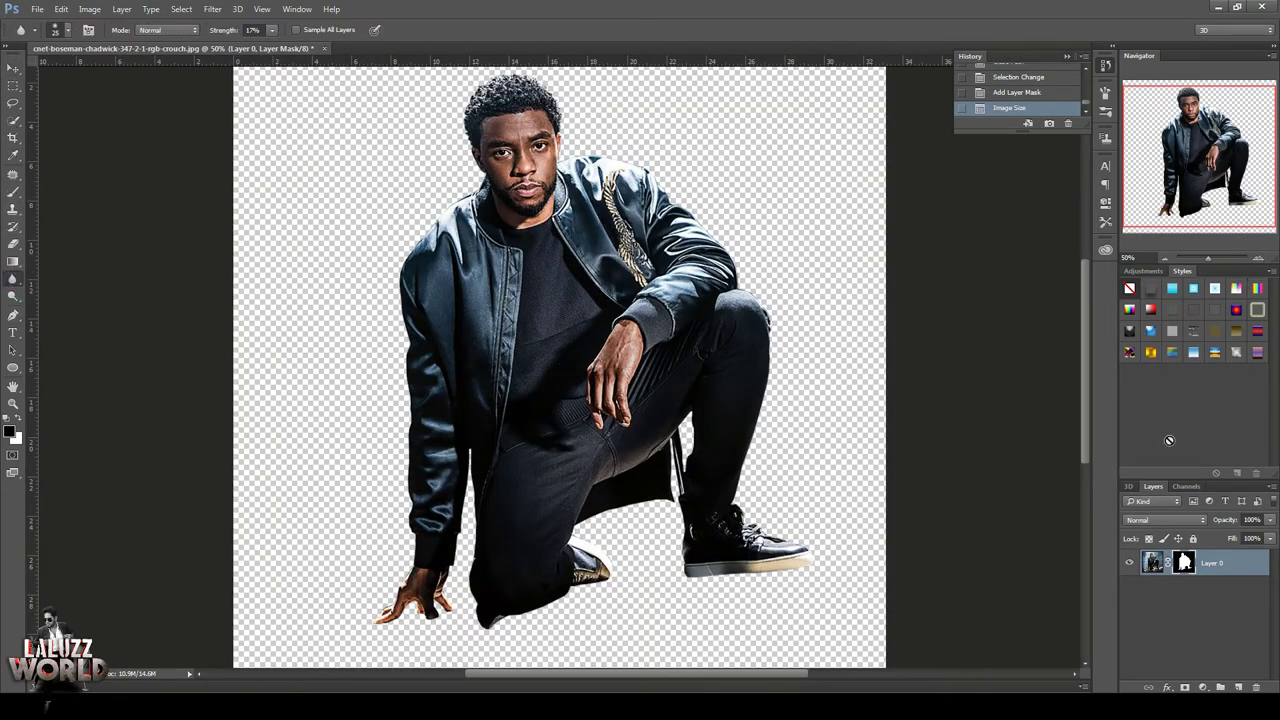
left_click(1155, 563)
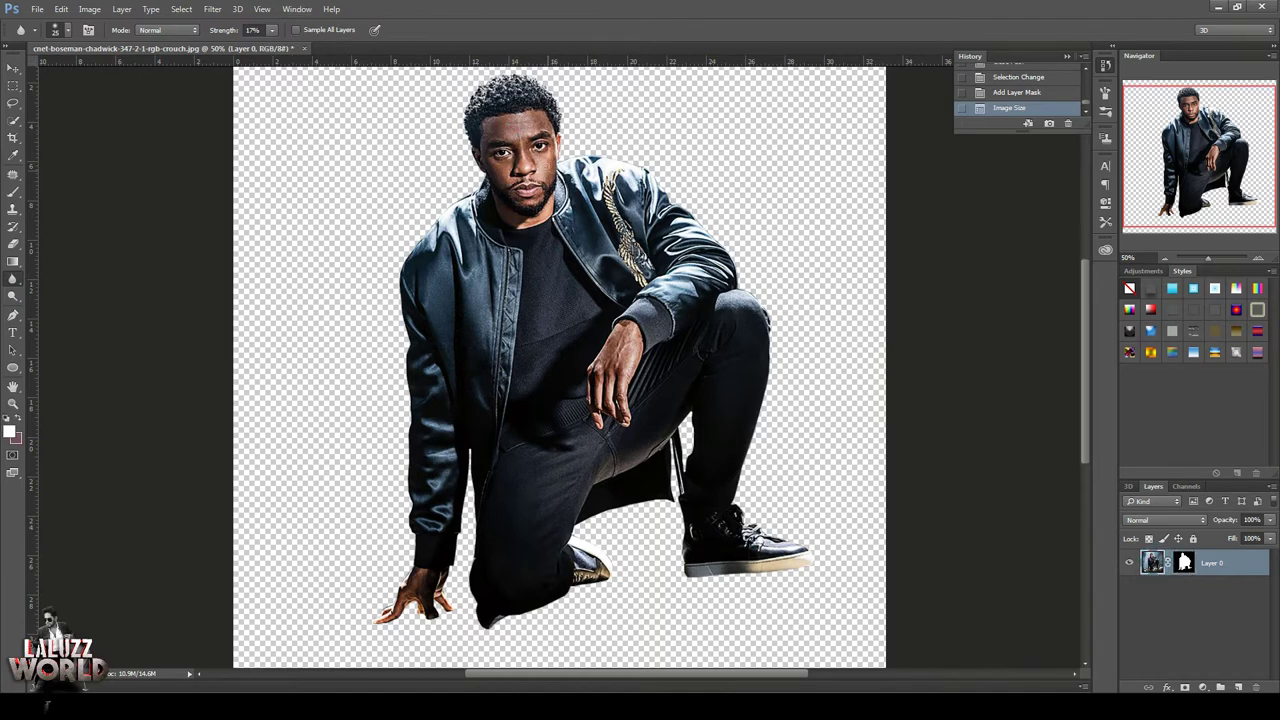
left_click(530, 155)
left_click(510, 155)
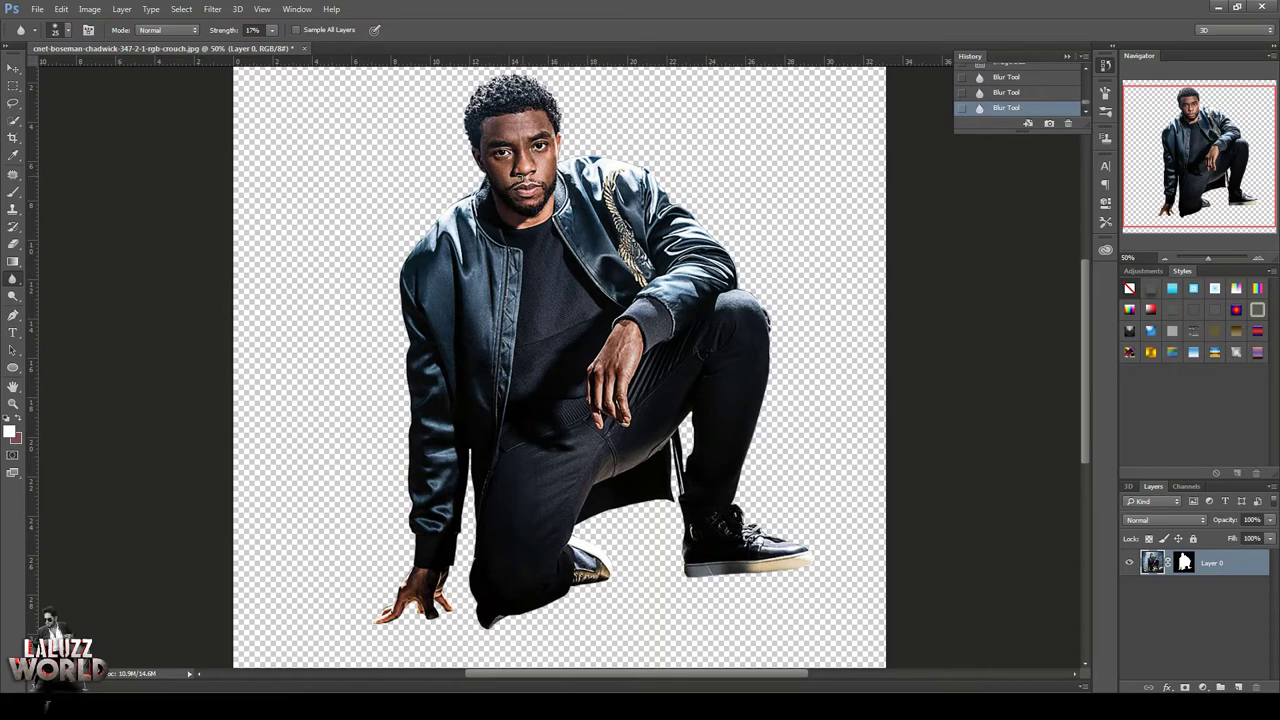
left_click(13, 67)
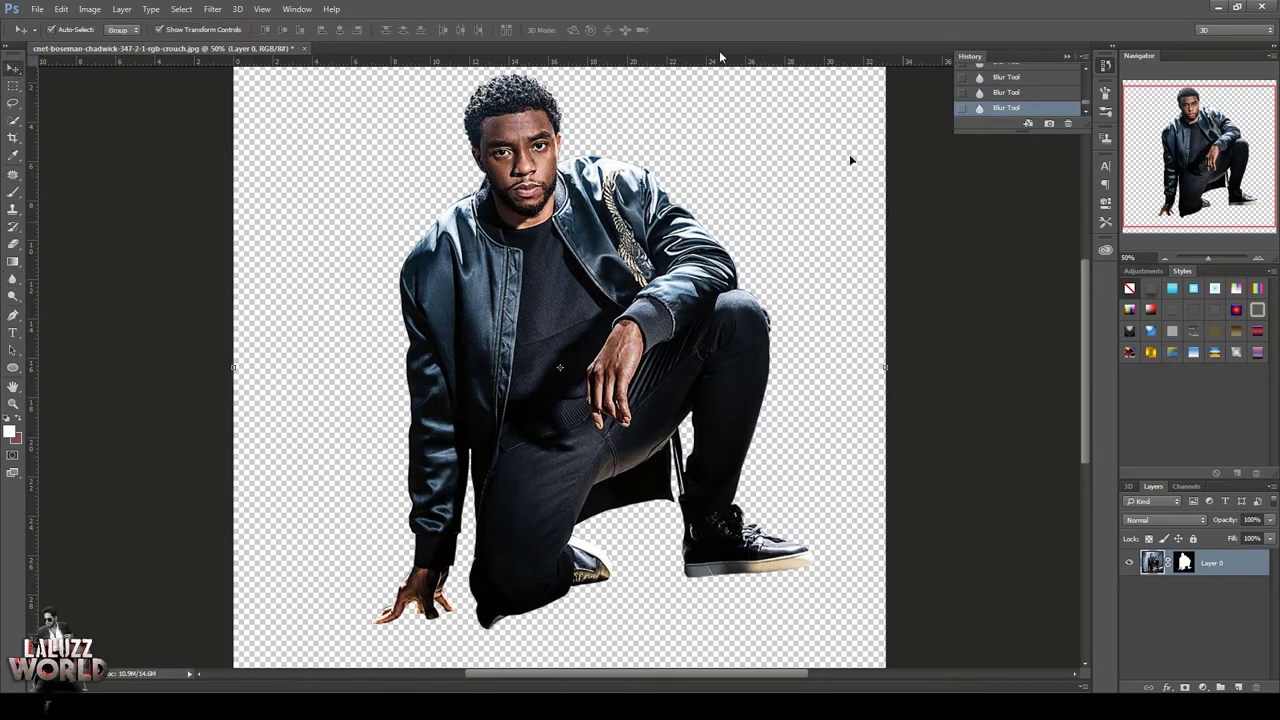
Add a Curves layer, pull the RGB curve down, and adjust the Red, Green and Blue curves
left_click(1200, 688)
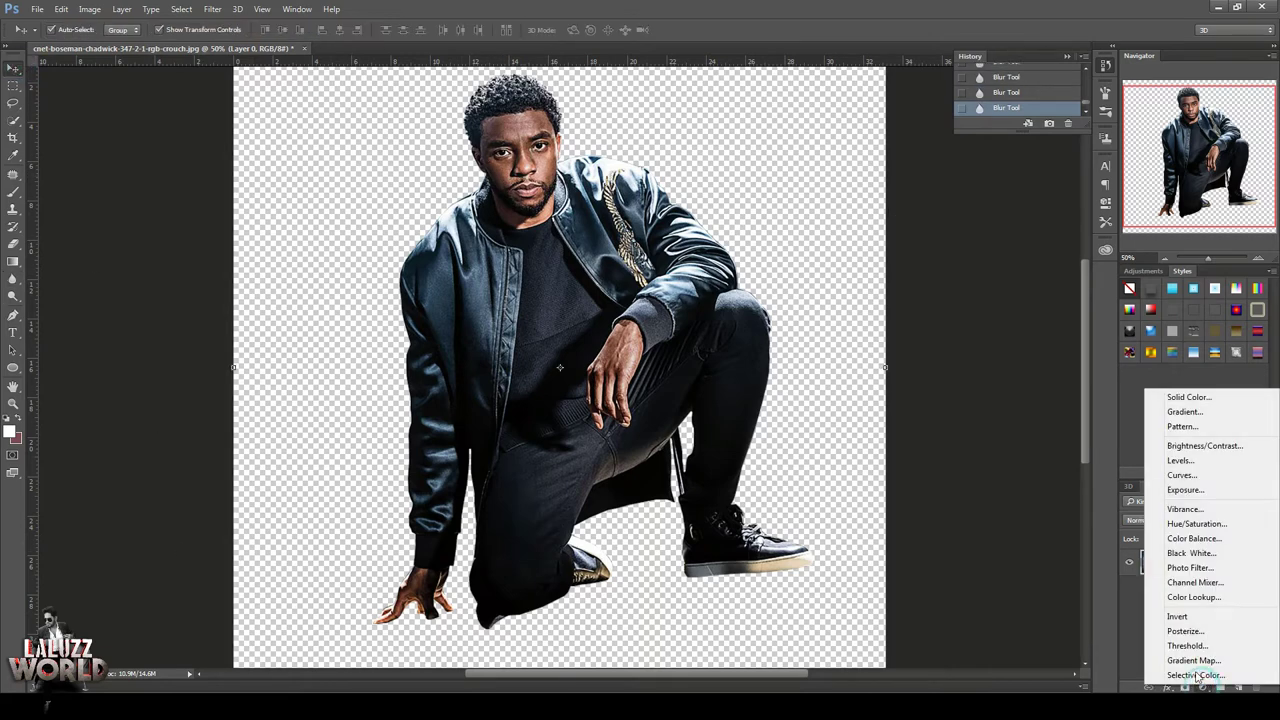
left_click(1200, 475)
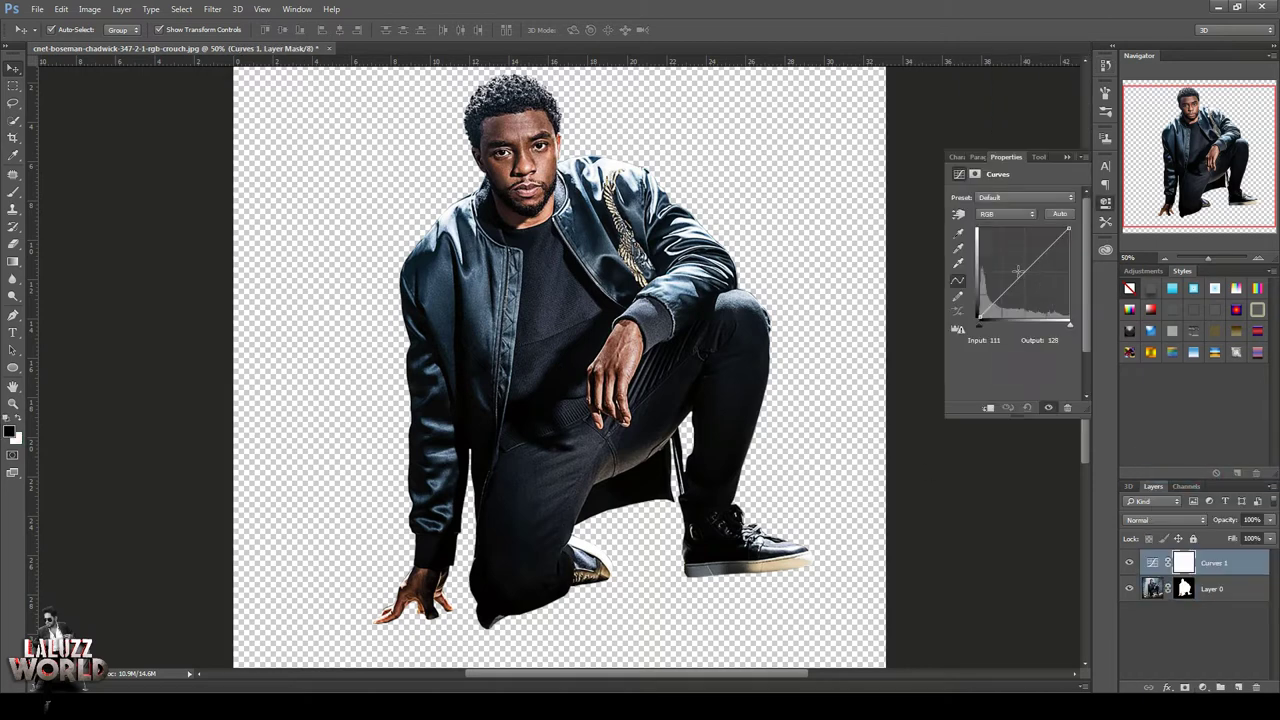
left_click_drag(1019, 270, 1028, 276)
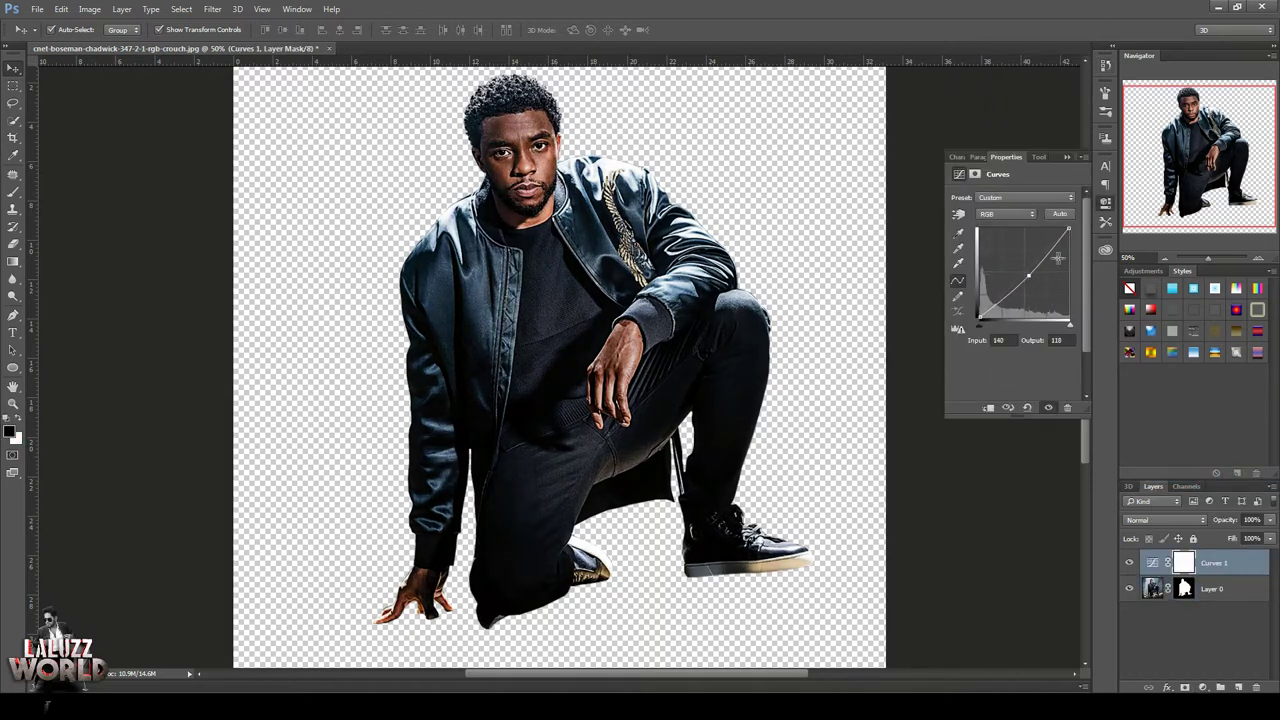
left_click(1007, 216)
left_click(1000, 228)
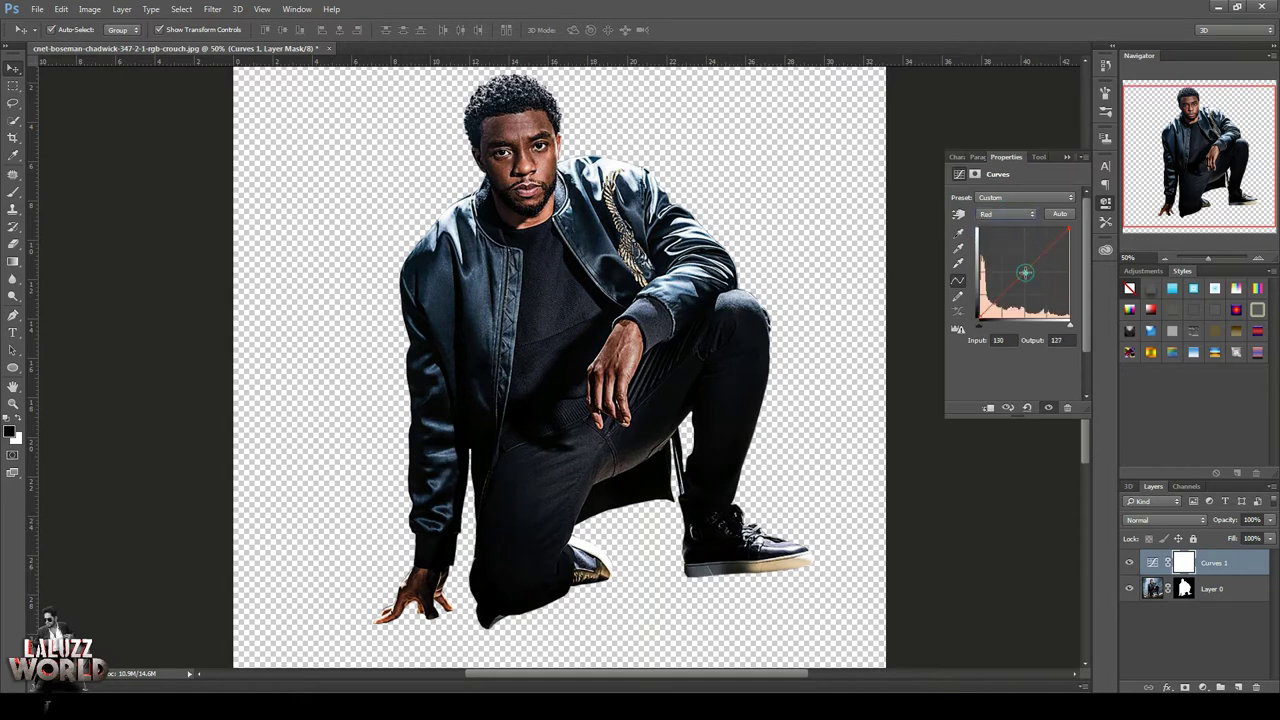
left_click(1010, 214)
left_click(1000, 241)
left_click(1019, 279)
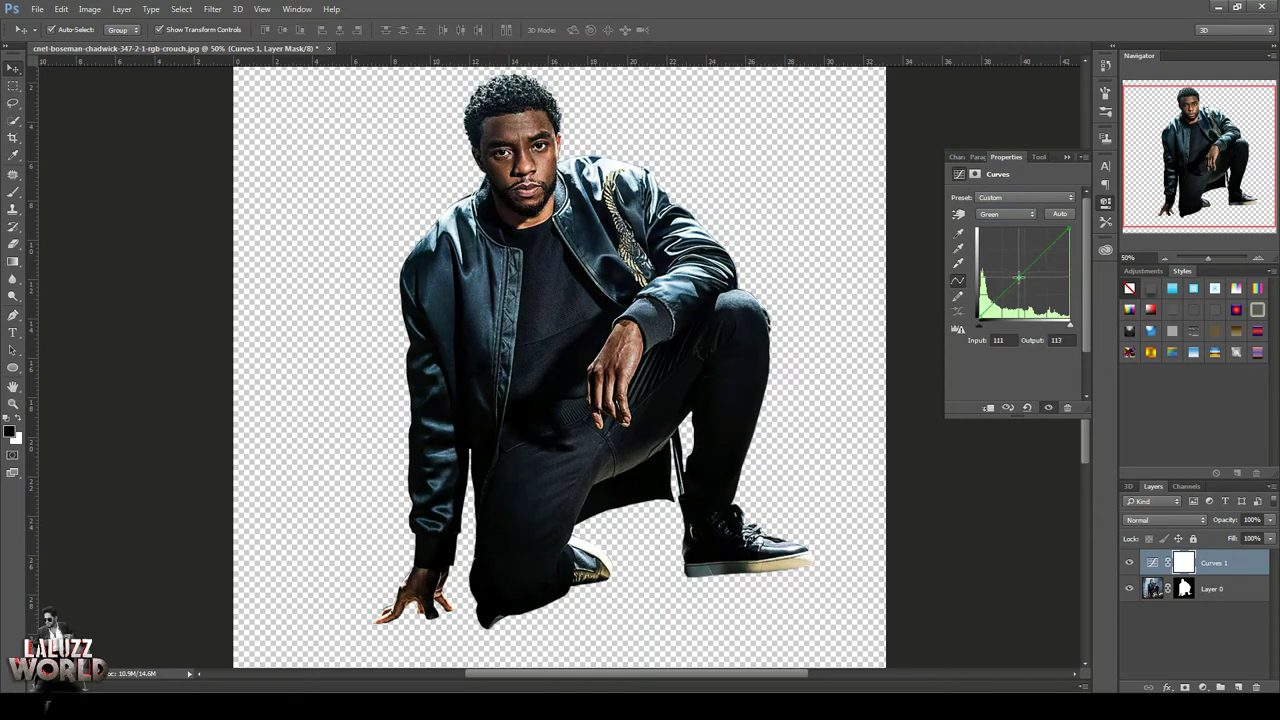
left_click(1000, 249)
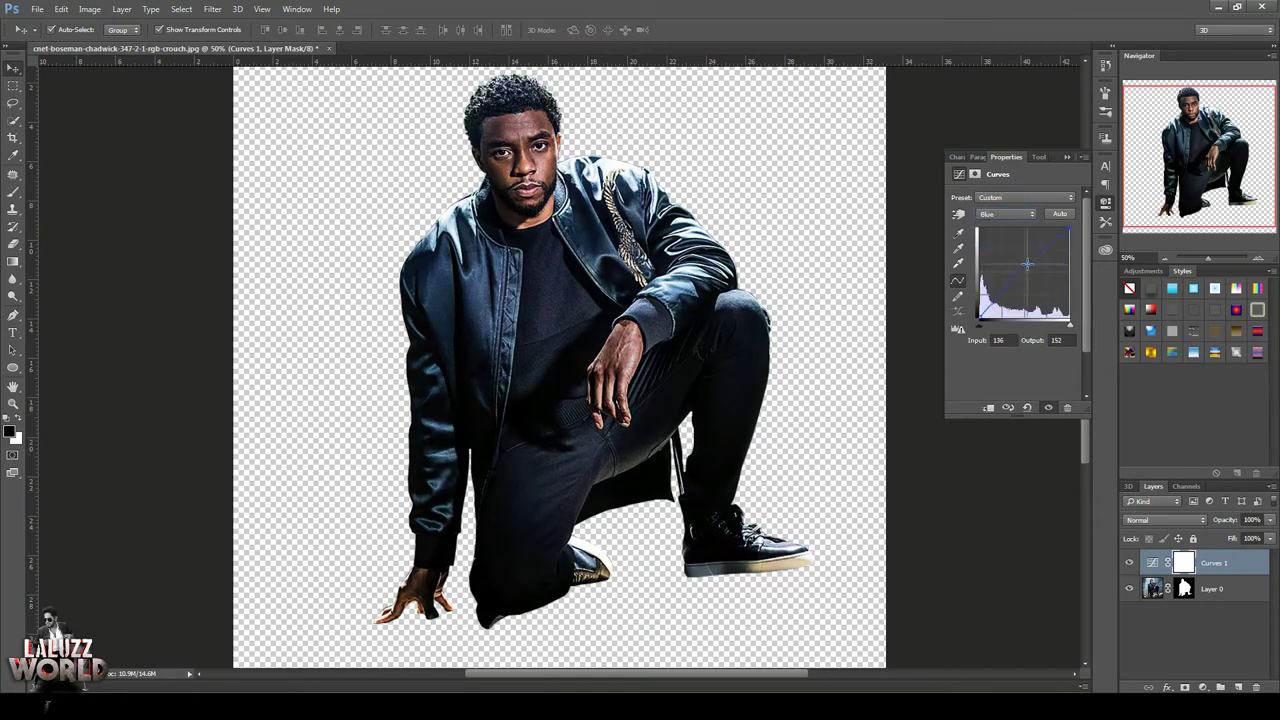
left_click(1225, 629)
Open the mask PNG and drag it into the portrait as a new layer
left_click(37, 9)
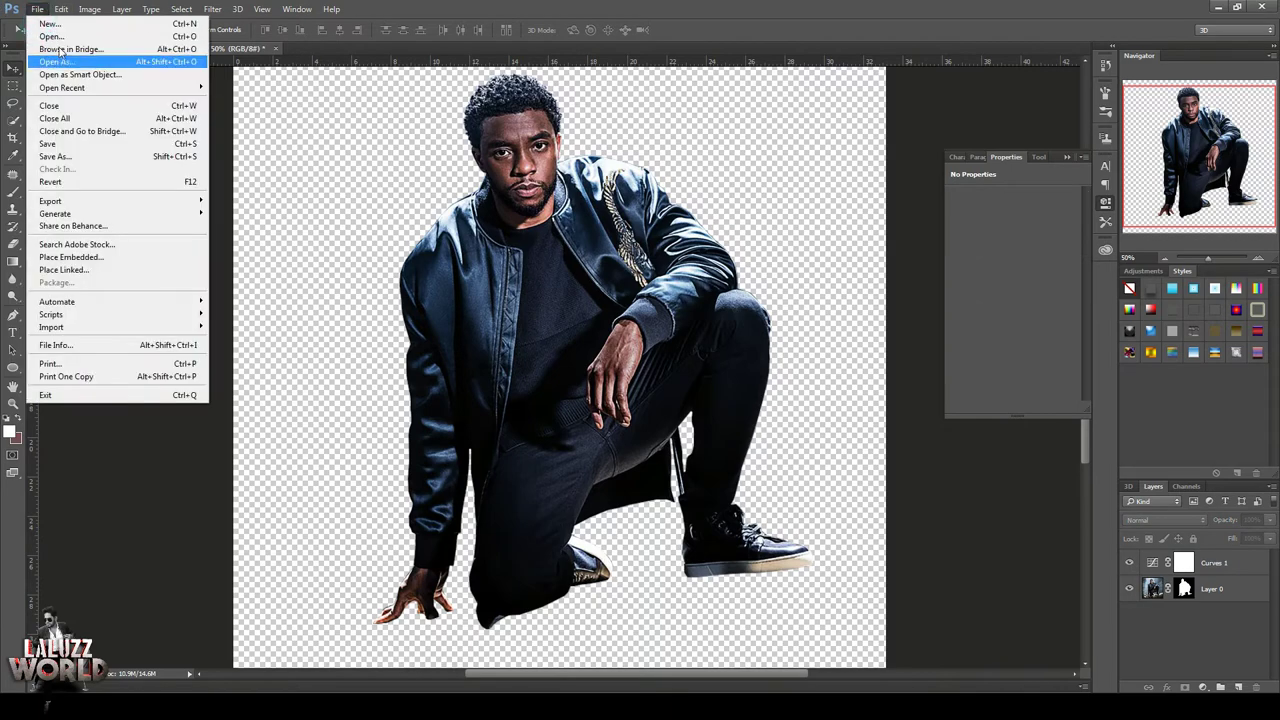
left_click(50, 36)
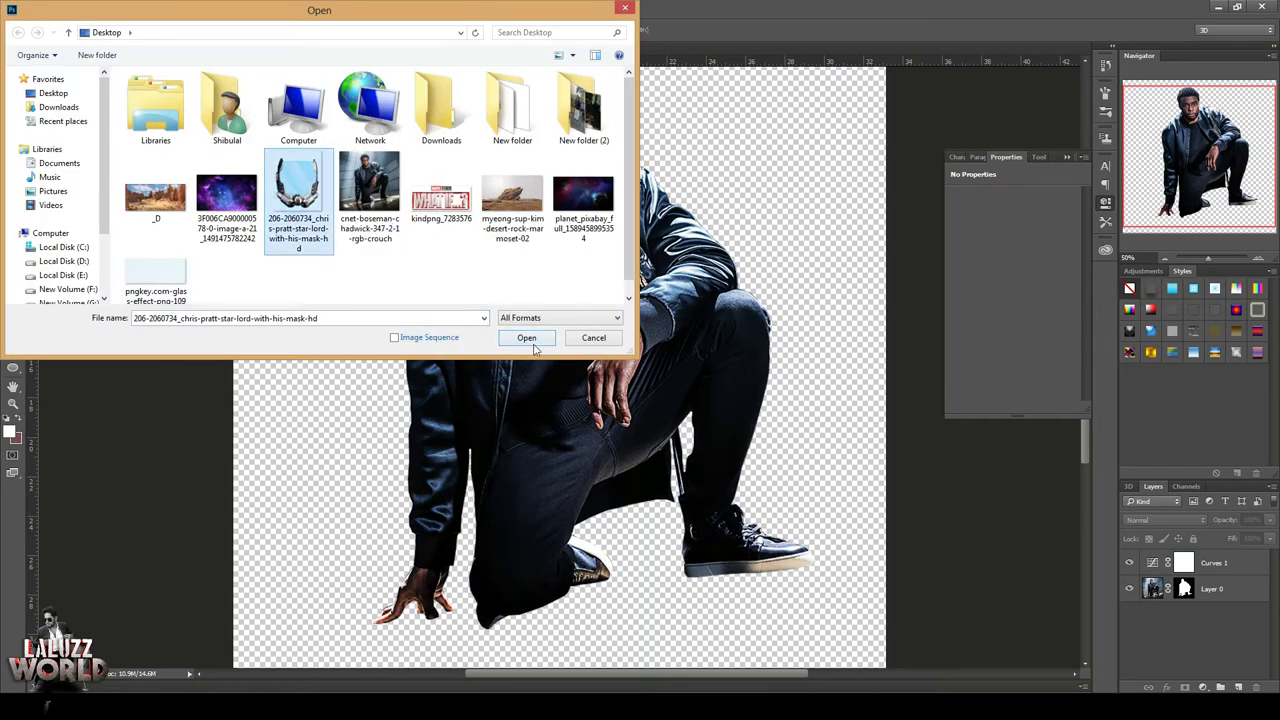
left_click(527, 337)
mouse_move(400, 51)
left_mouse_down()
mouse_move(473, 86)
mouse_move(688, 56)
left_mouse_up()
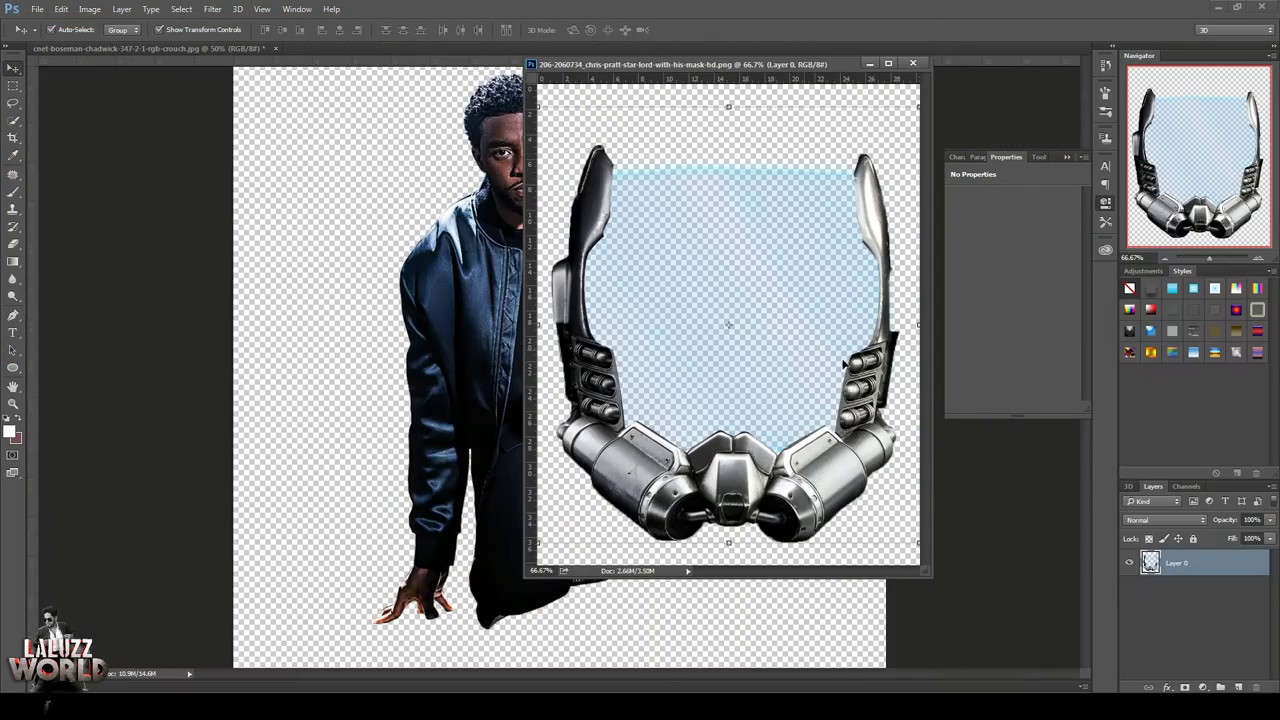
left_click_drag(605, 435, 610, 448)
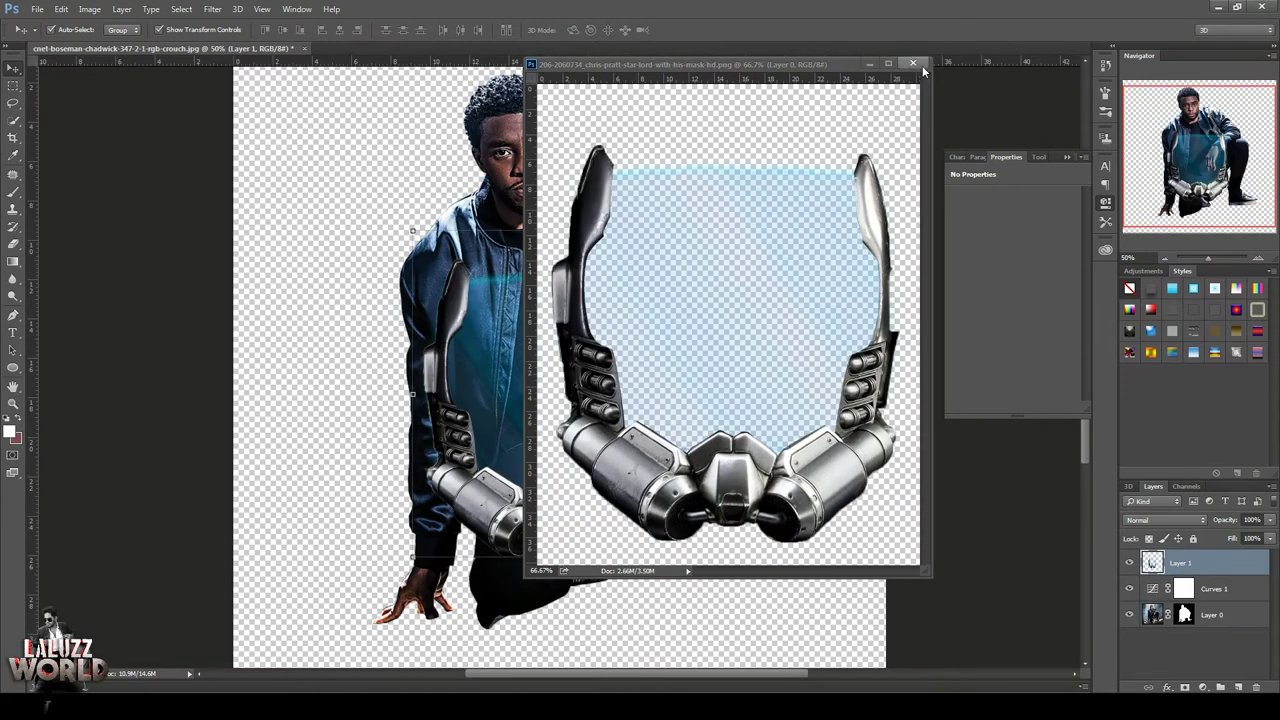
Move the mask up, tilt it about 13° counterclockwise, and shrink it to roughly half size
left_click_drag(587, 453, 602, 299)
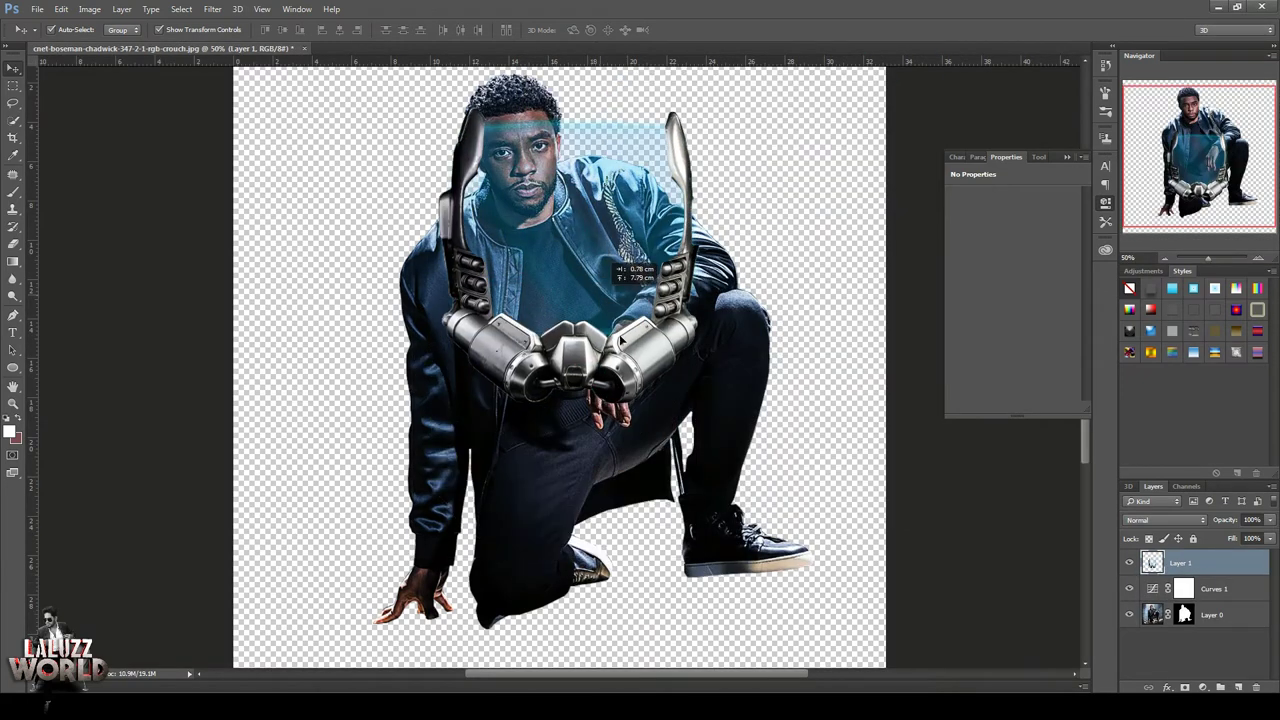
left_click_drag(706, 415, 1118, 210)
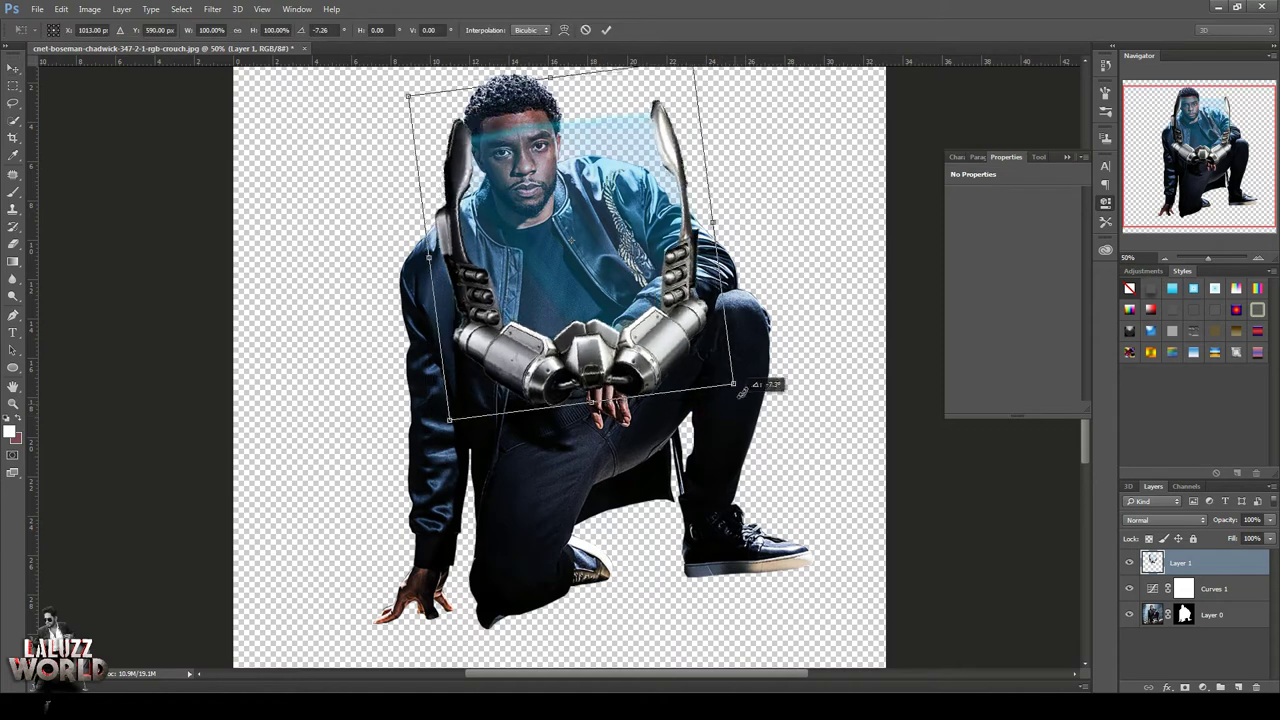
left_click(1164, 259)
left_click_drag(606, 114, 570, 182)
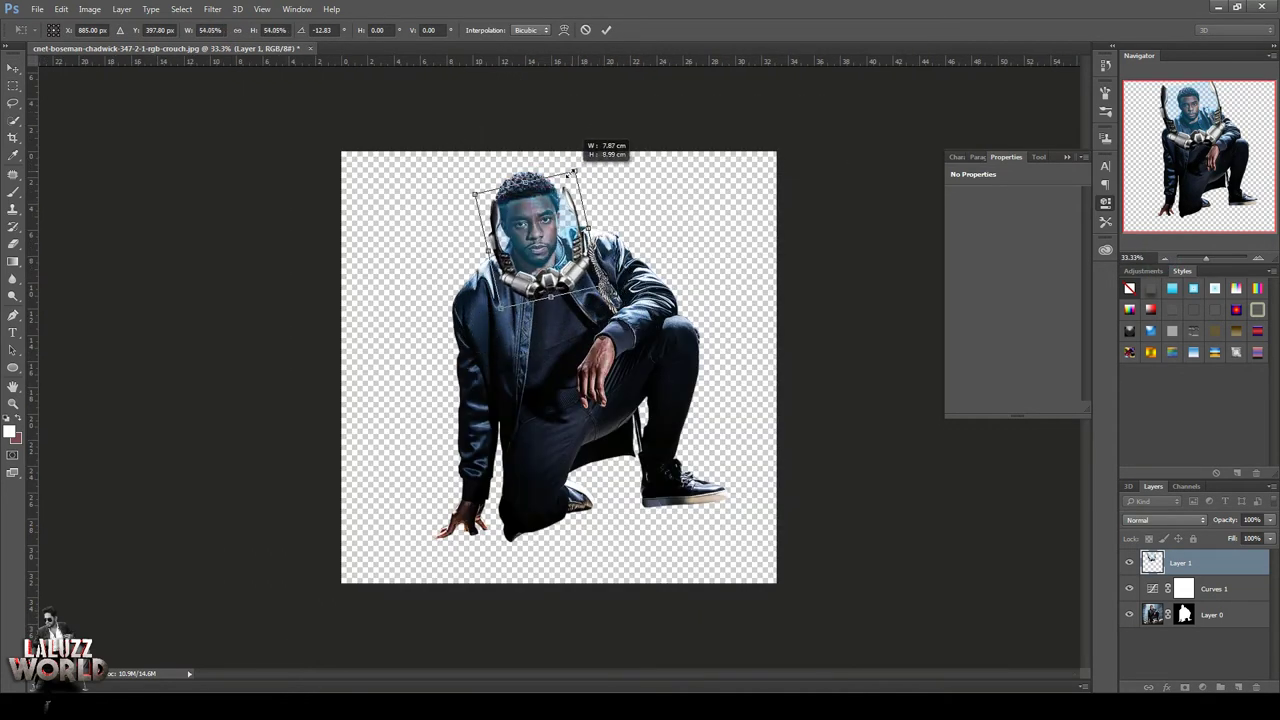
left_click_drag(543, 238, 539, 226)
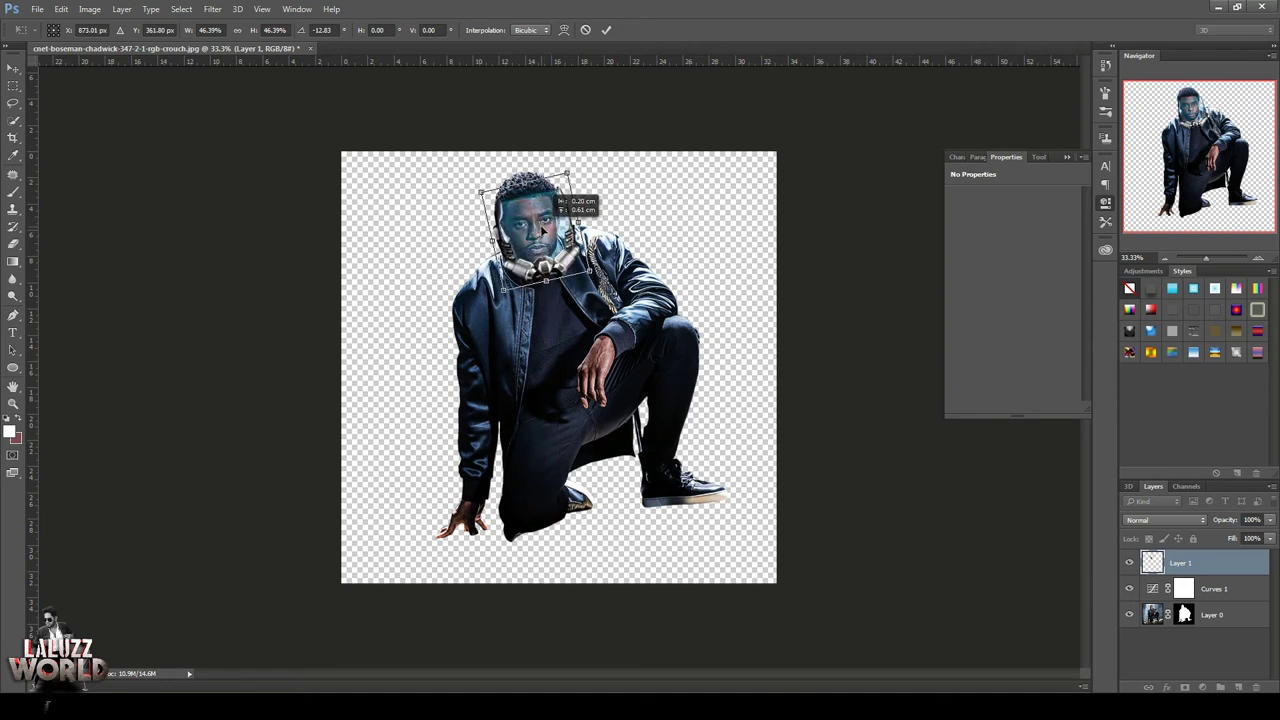
left_click_drag(570, 172, 558, 192)
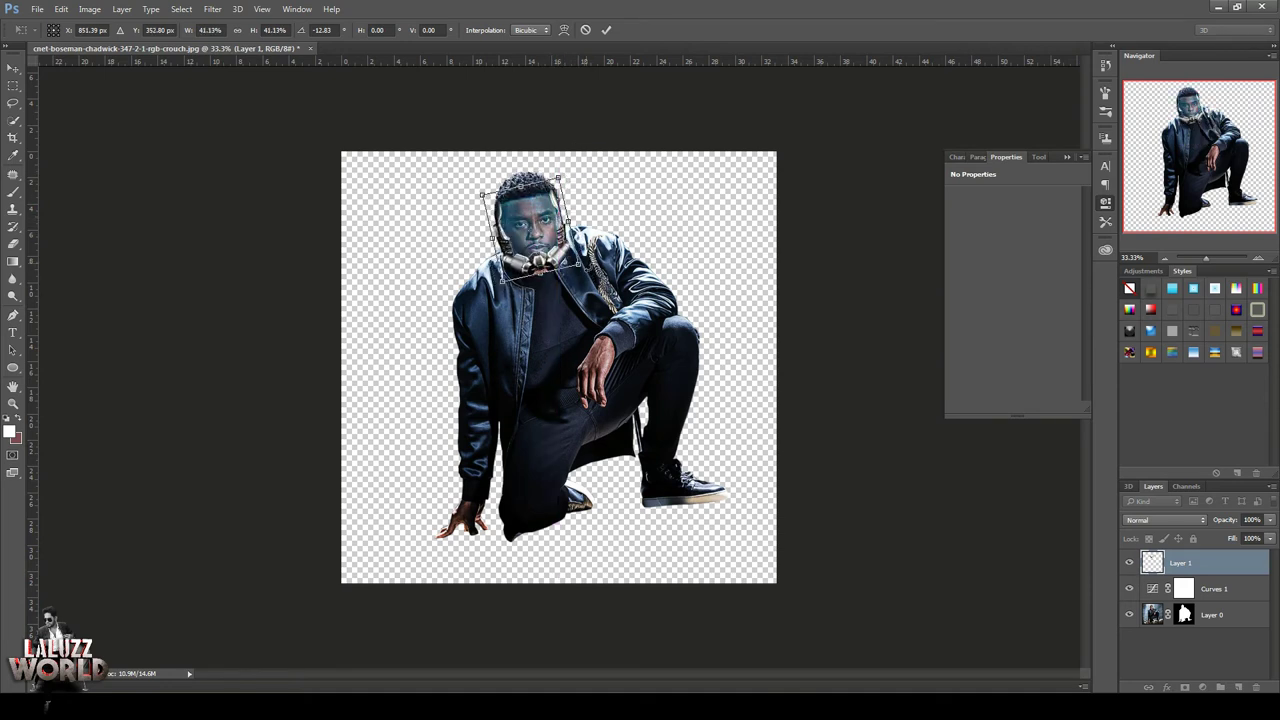
left_click_drag(622, 255, 618, 262)
Fine-tune the mask's width and position over the face, tilting it to about −11.4°
left_click(1258, 258)
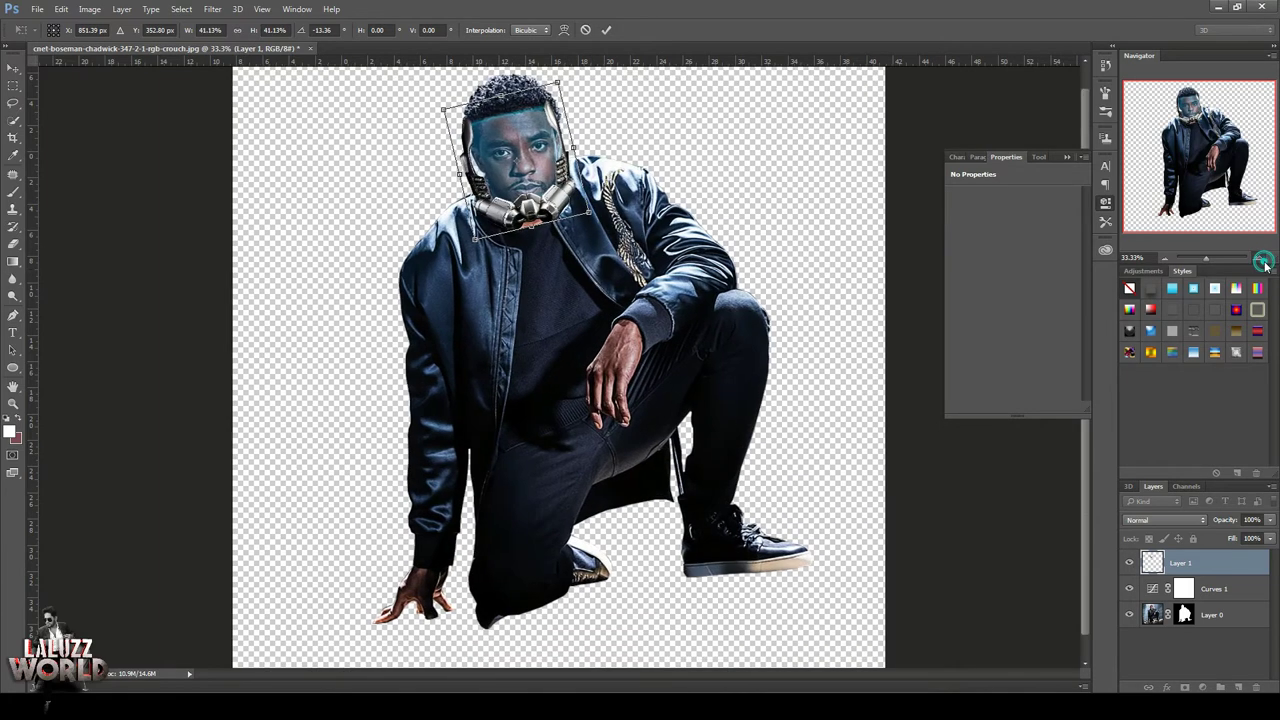
left_click_drag(1143, 150, 1149, 146)
left_click_drag(519, 163, 544, 170)
left_click_drag(446, 204, 442, 200)
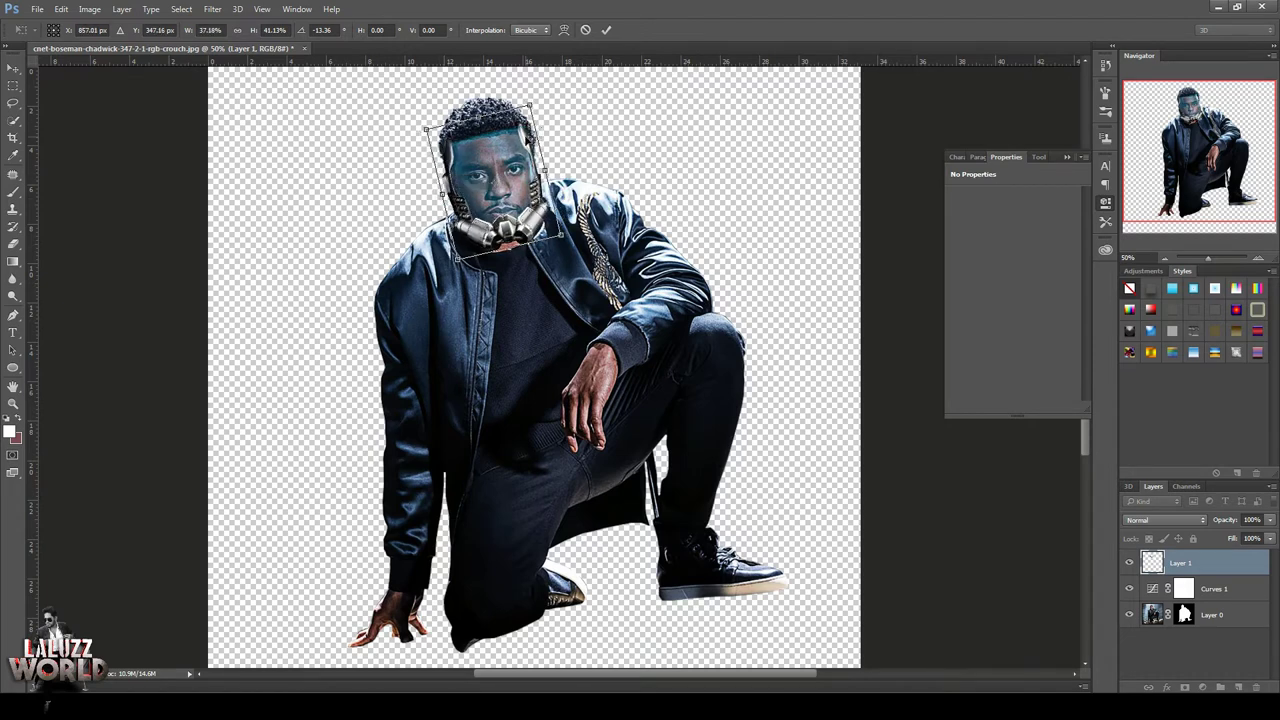
left_click_drag(513, 172, 519, 181)
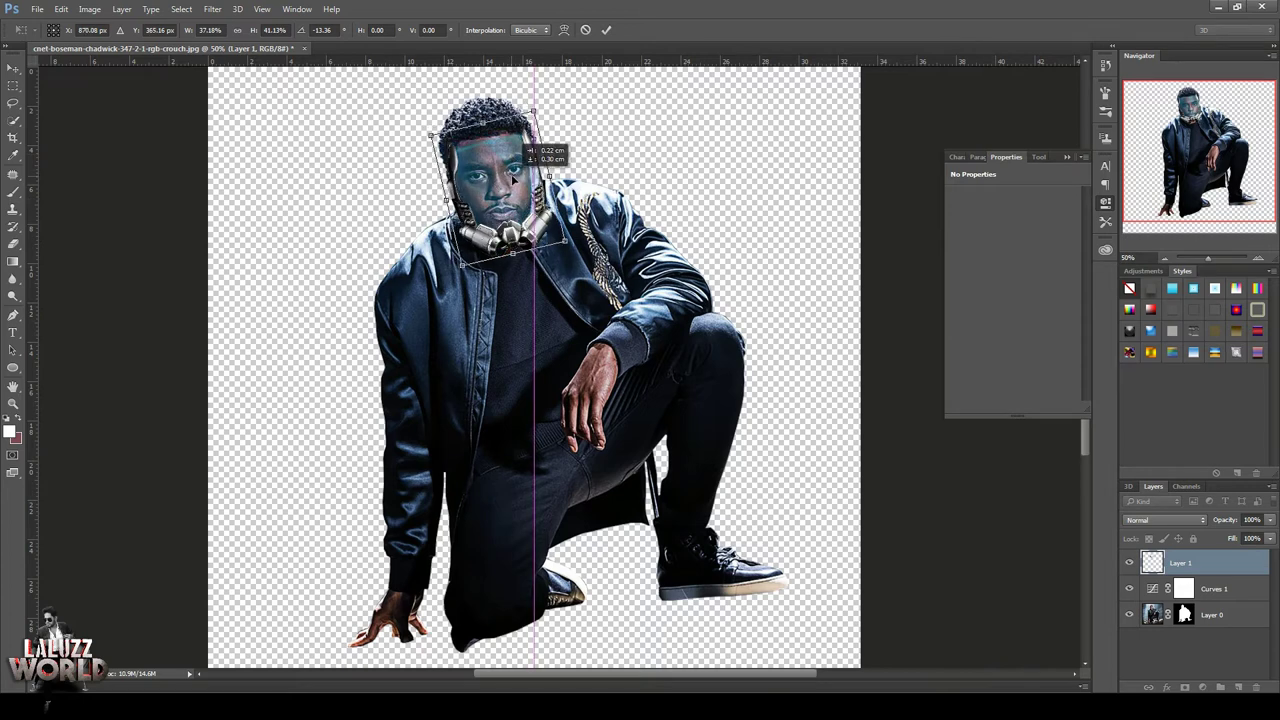
left_click_drag(577, 246, 576, 249)
left_click_drag(536, 158, 547, 172)
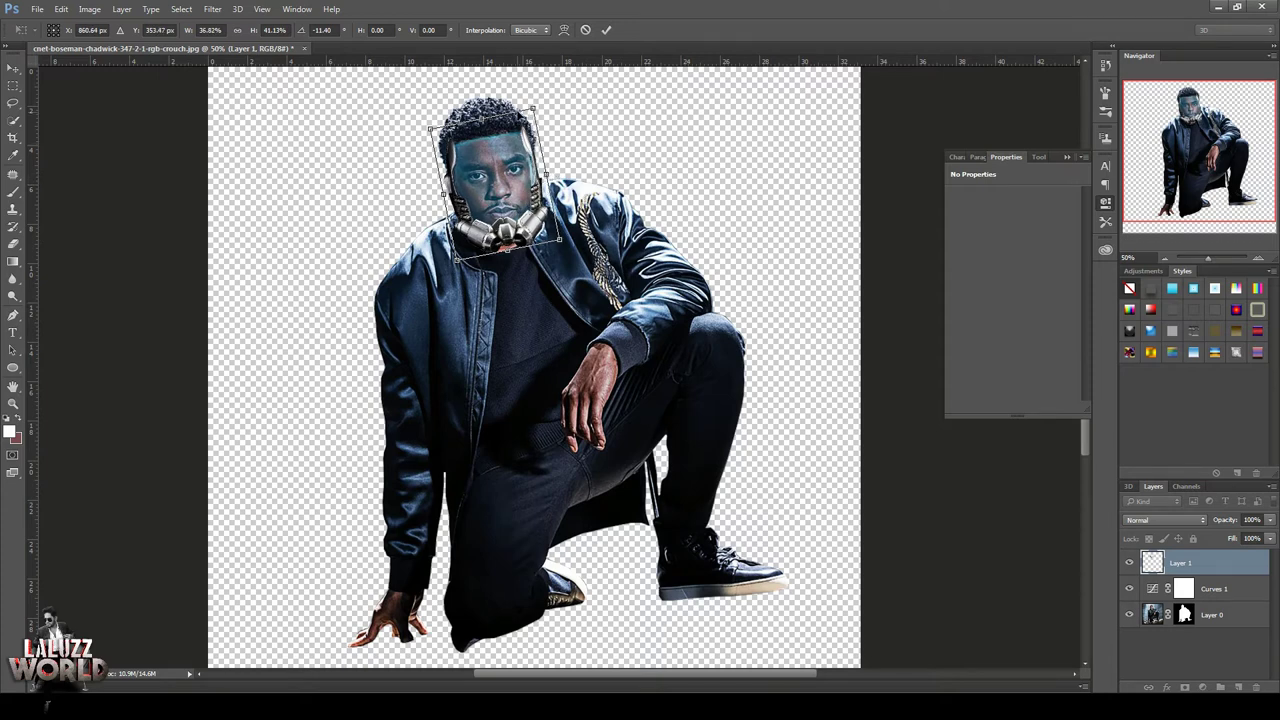
Warp the mask so its right edge and lower part hug the face and chin
right_click(529, 166)
left_click(580, 266)
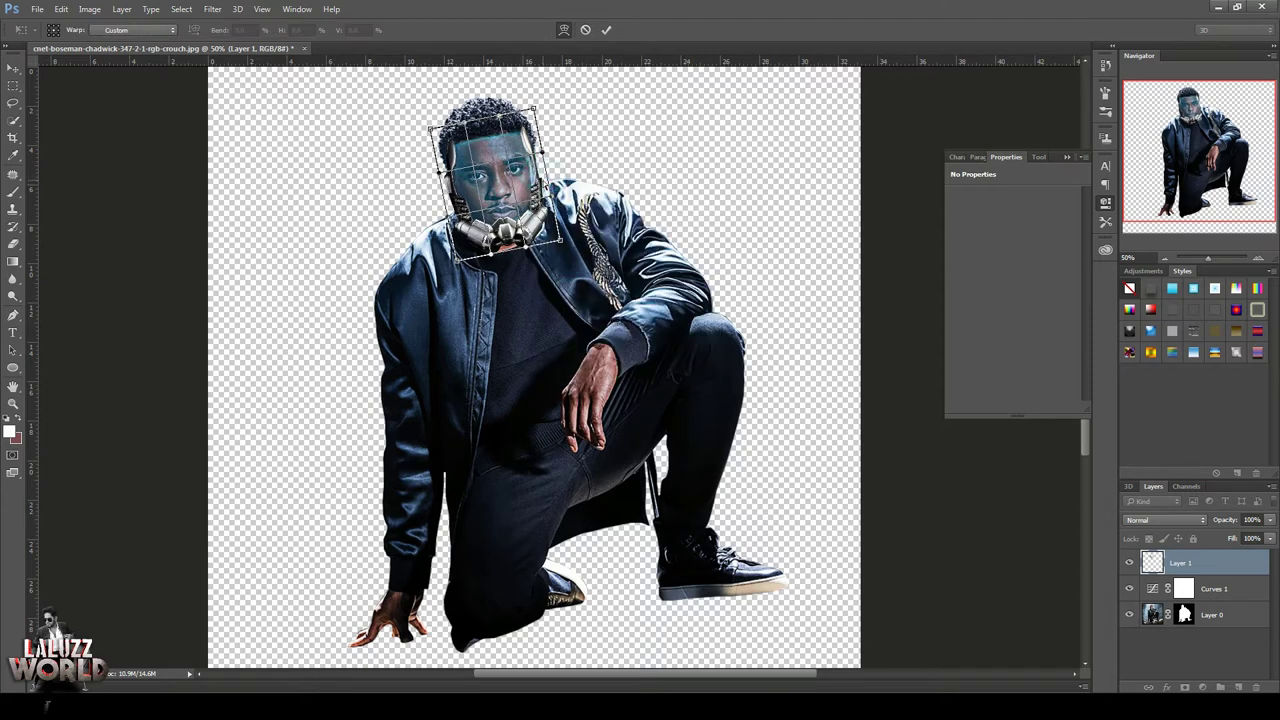
left_click_drag(541, 155, 532, 120)
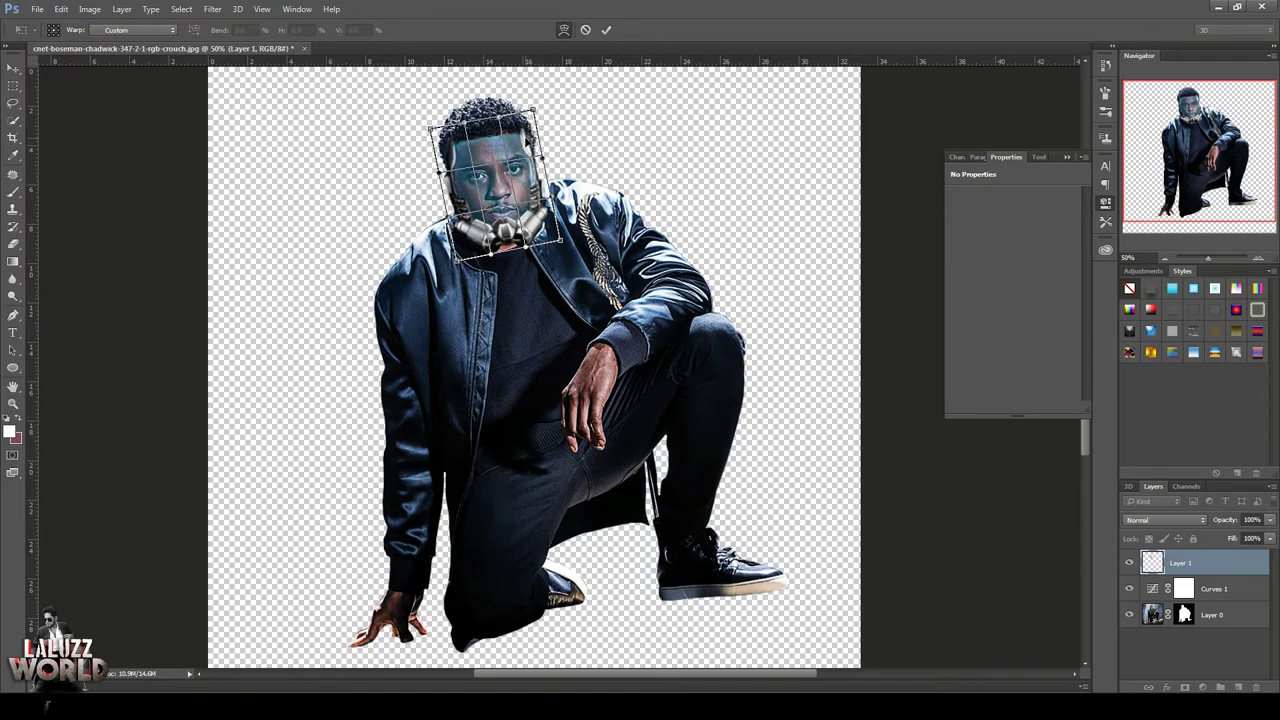
left_click_drag(500, 232, 500, 238)
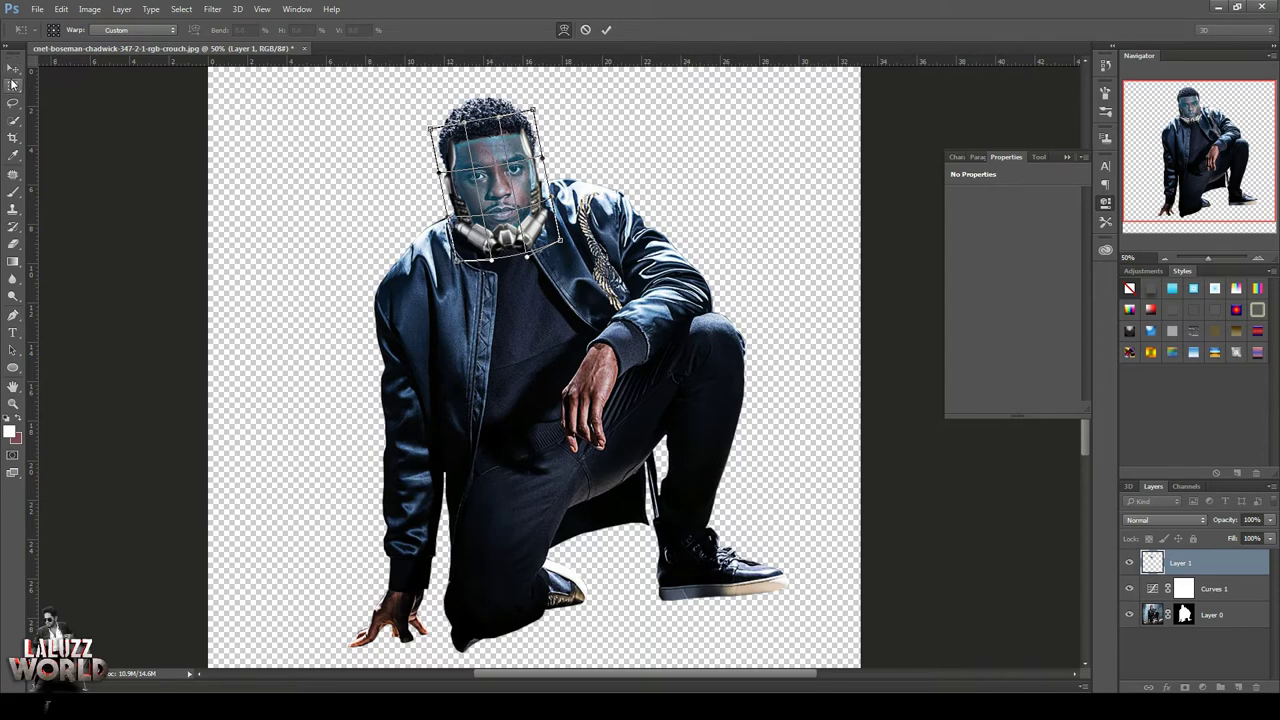
Commit the warp and add a new empty Layer 2 above the Curves 1 layer
left_click(607, 30)
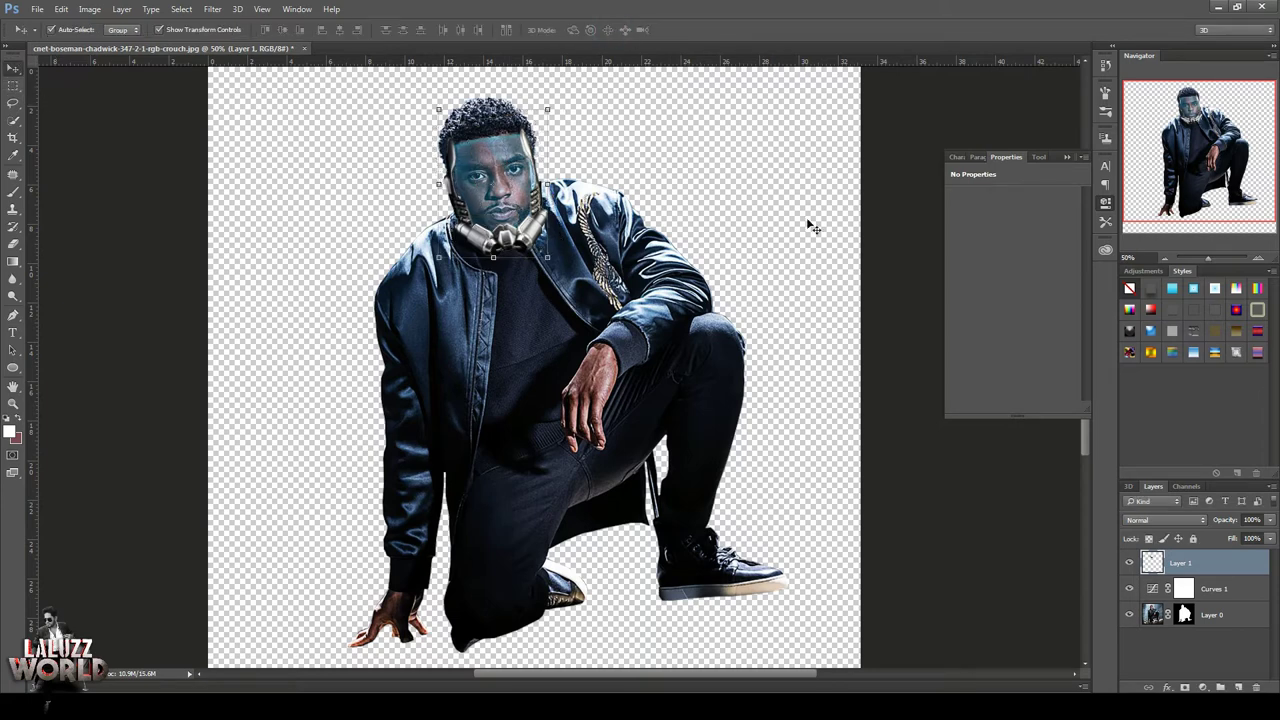
left_click(960, 578)
left_click(1228, 594)
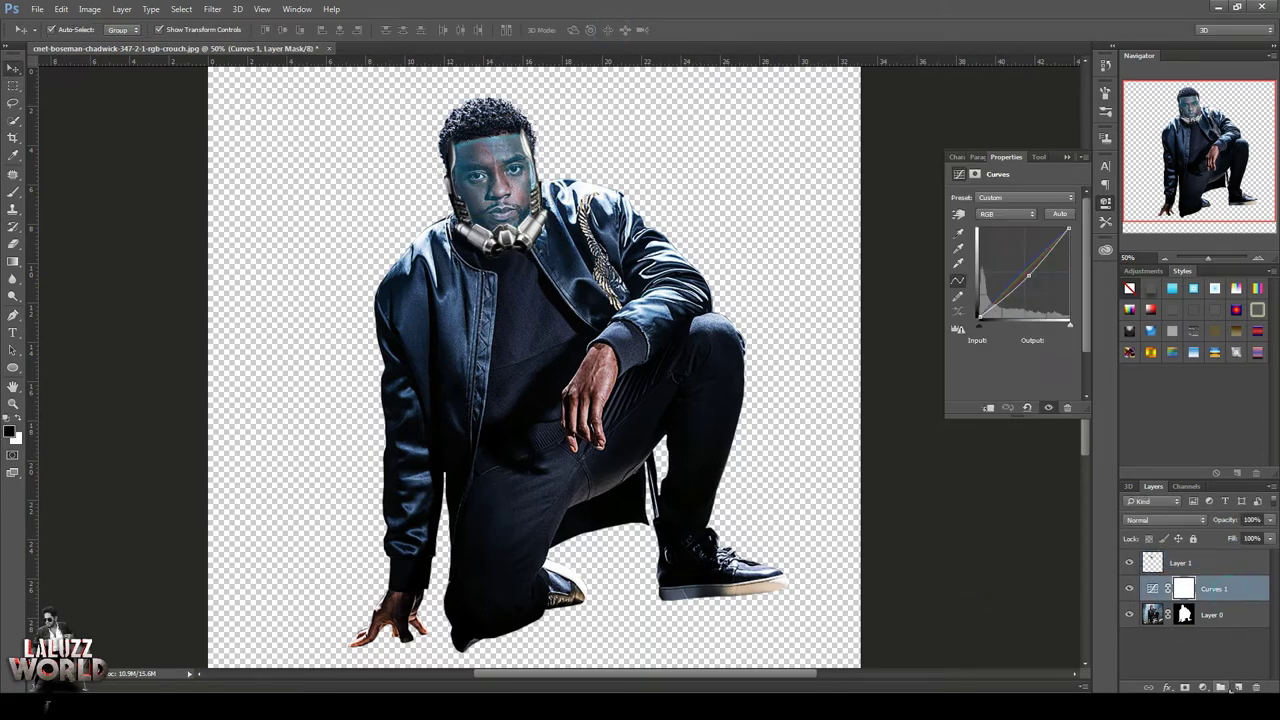
left_click(1239, 687)
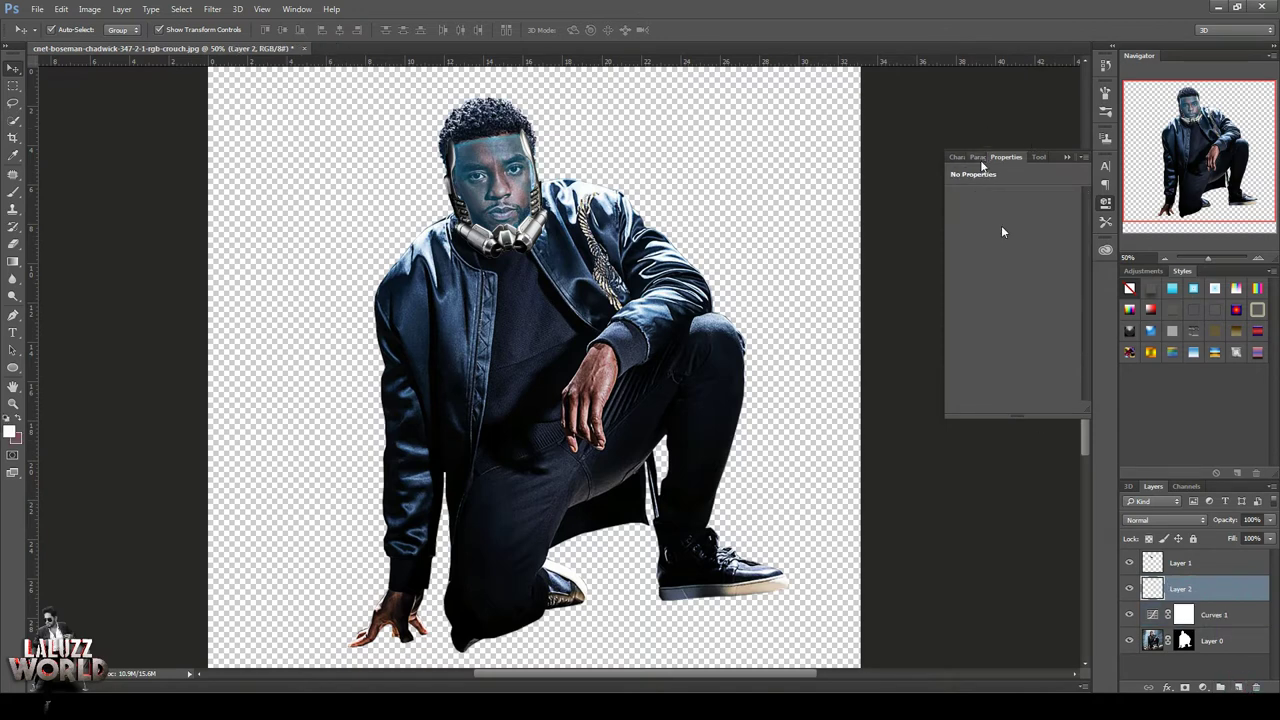
left_click(1106, 203)
Set up a black brush, lower Layer 2 opacity to 20%, and clip it to Curves 1
left_click(13, 191)
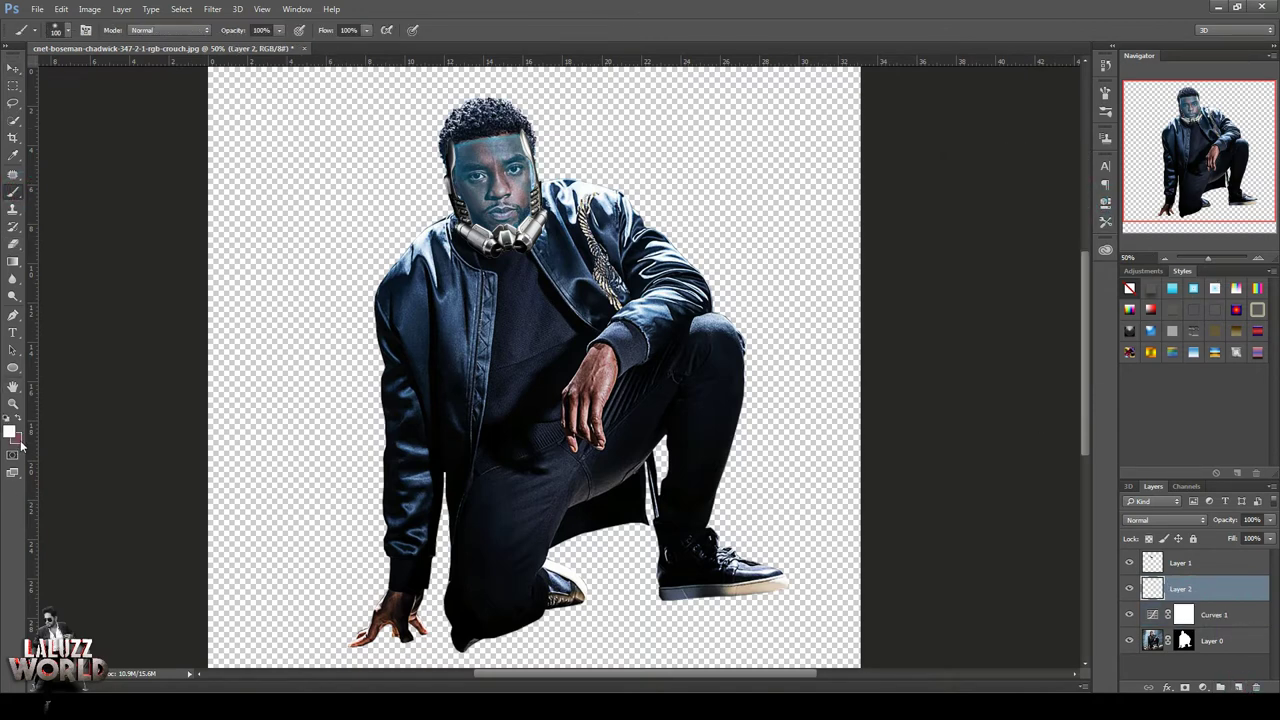
left_click(16, 438)
left_click(1203, 416)
key("x")
left_click_drag(1268, 524, 1214, 538)
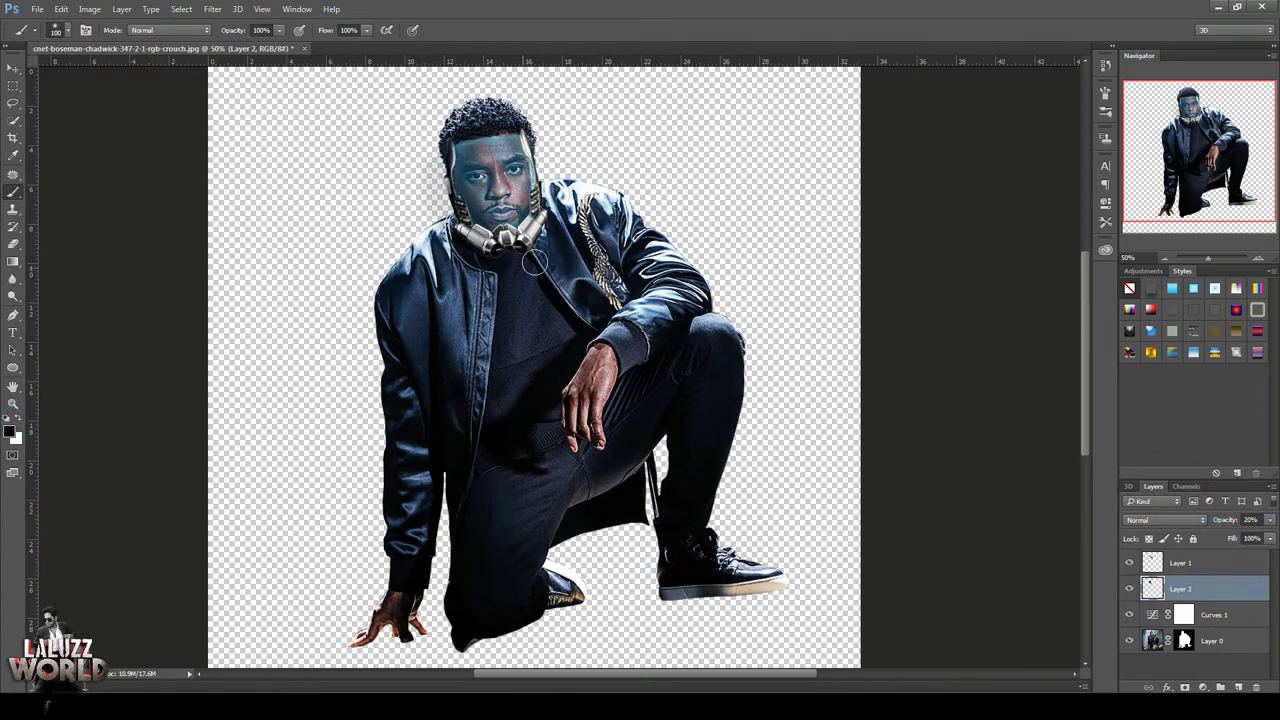
right_click(1217, 594)
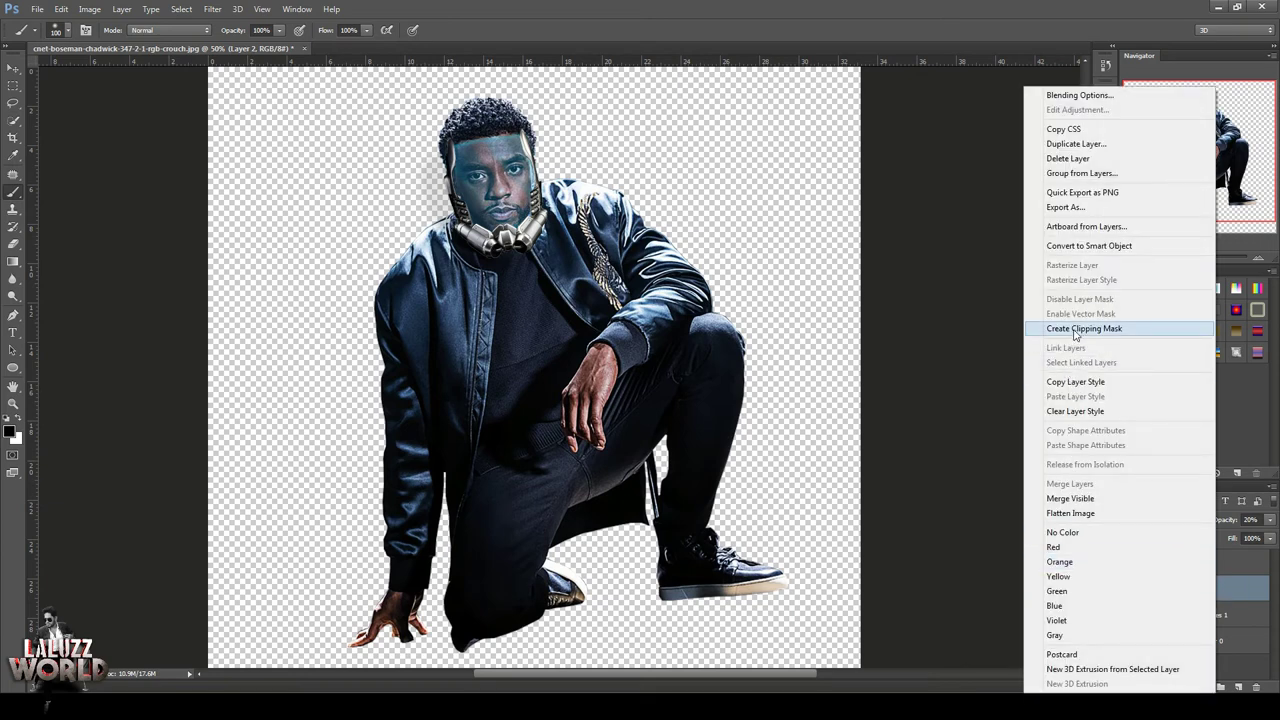
left_click(1075, 332)
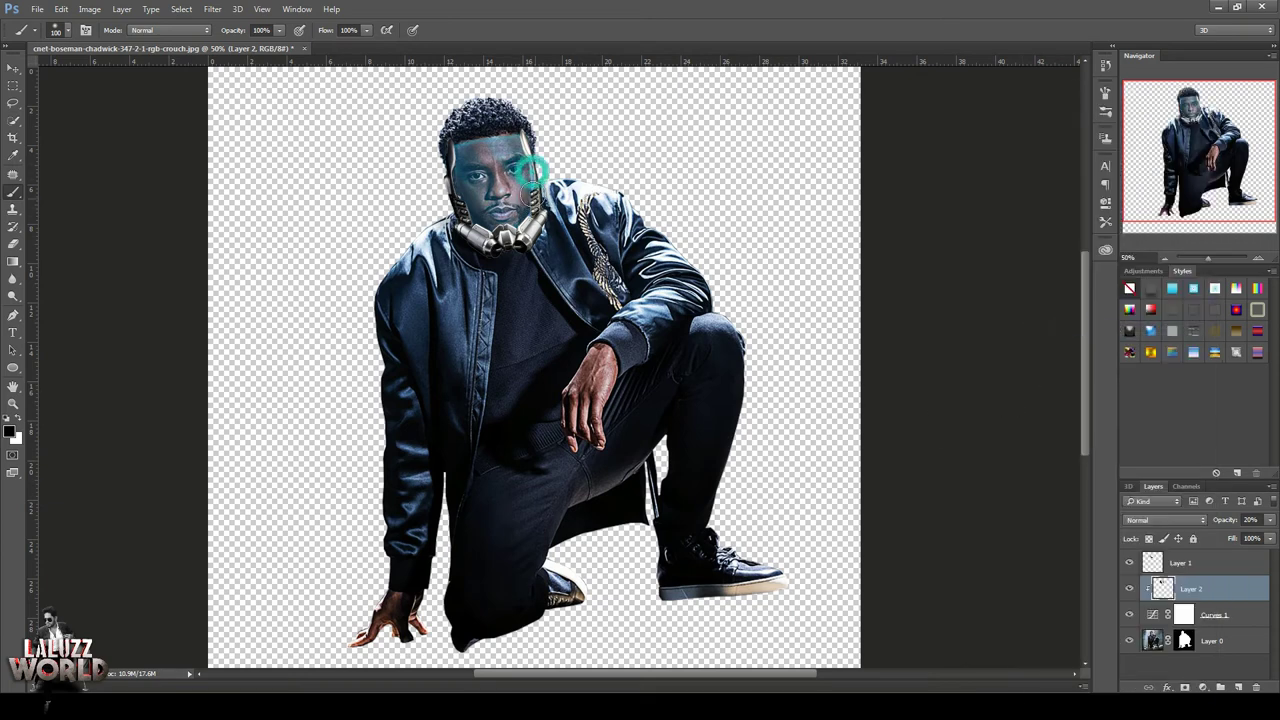
Paint shadow along the face's right edge, raise Layer 2 to 38%, and erase excess
mouse_move(522, 199)
left_mouse_down()
mouse_move(539, 174)
mouse_move(468, 183)
mouse_move(501, 235)
left_mouse_up()
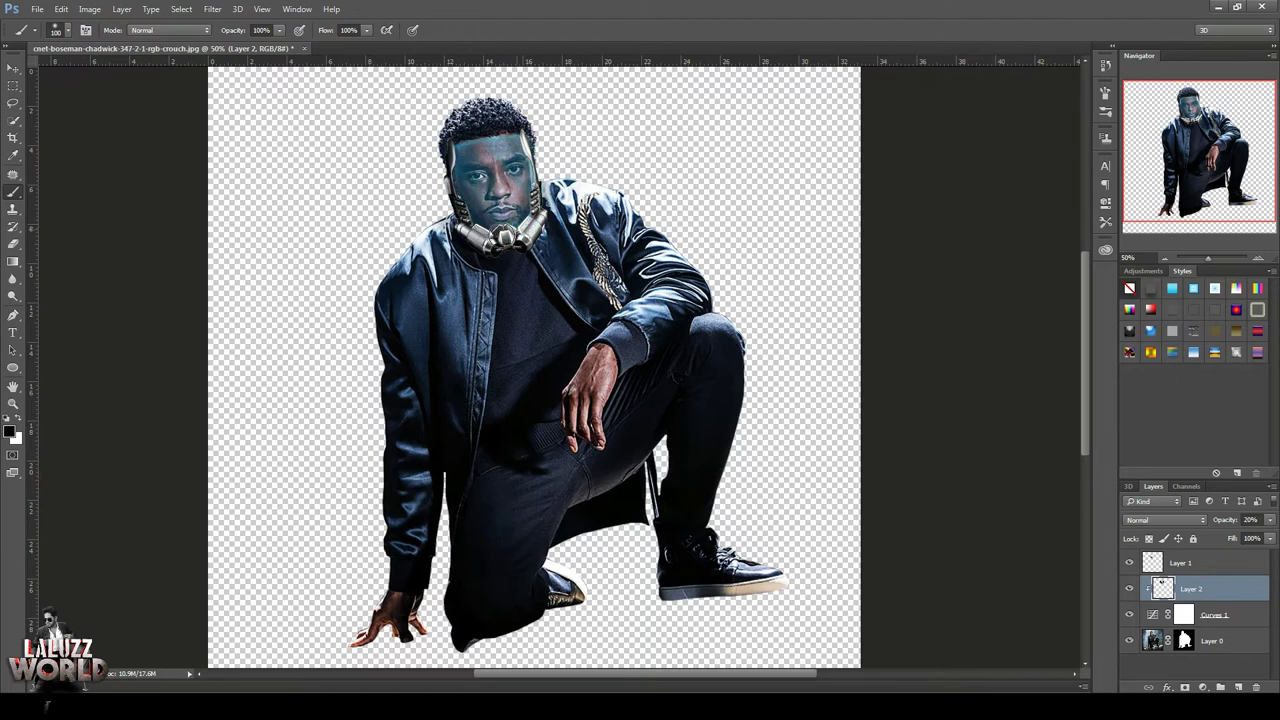
left_click(1269, 520)
left_click_drag(1227, 539, 1233, 539)
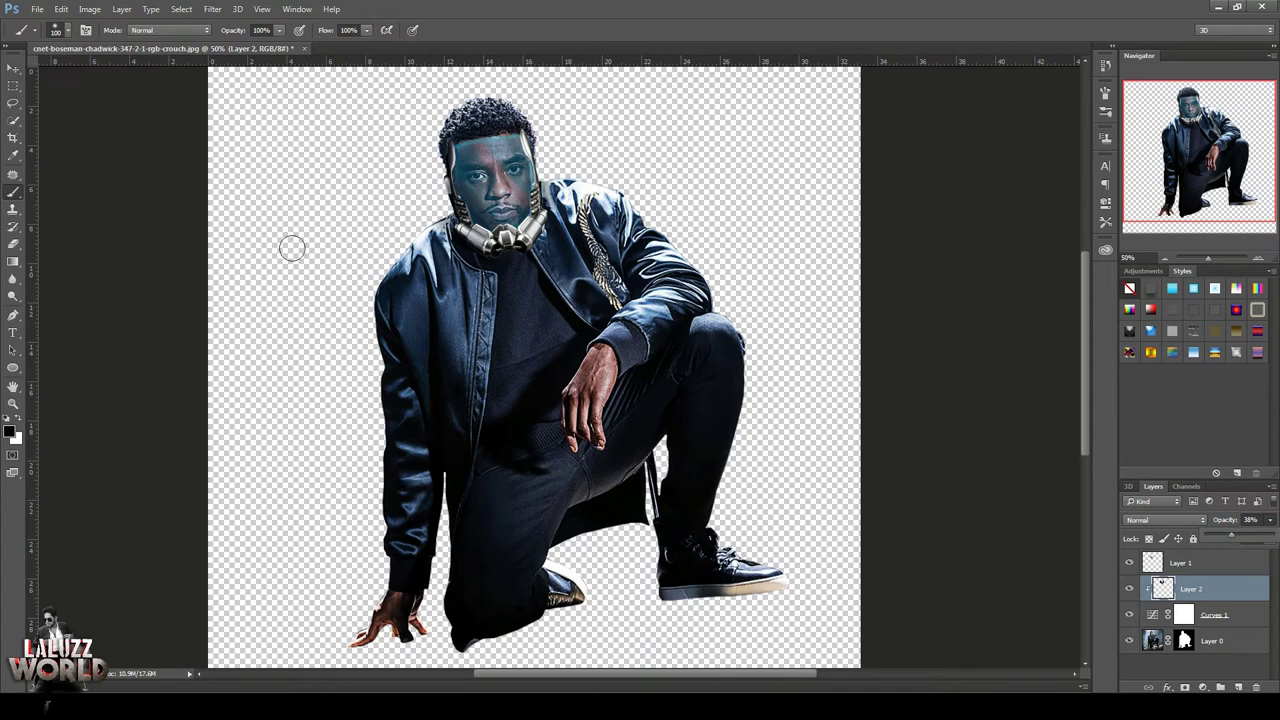
left_click(12, 243)
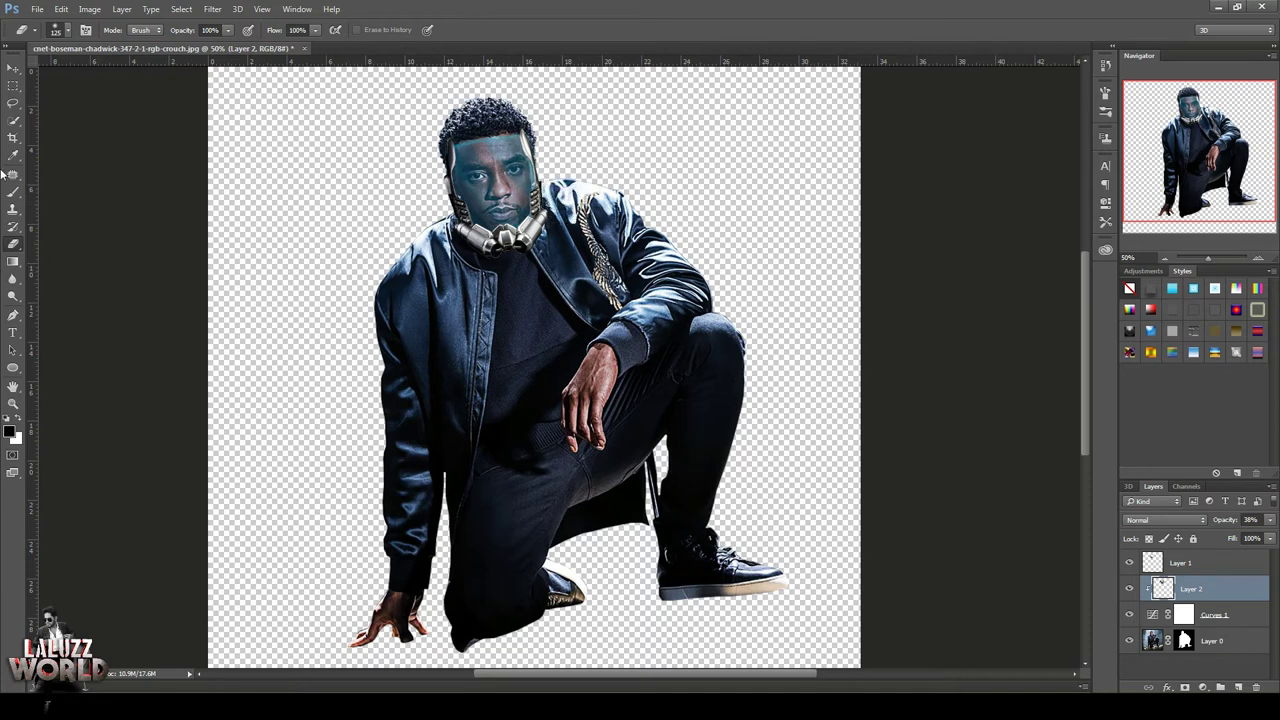
left_click(13, 67)
left_click(943, 367)
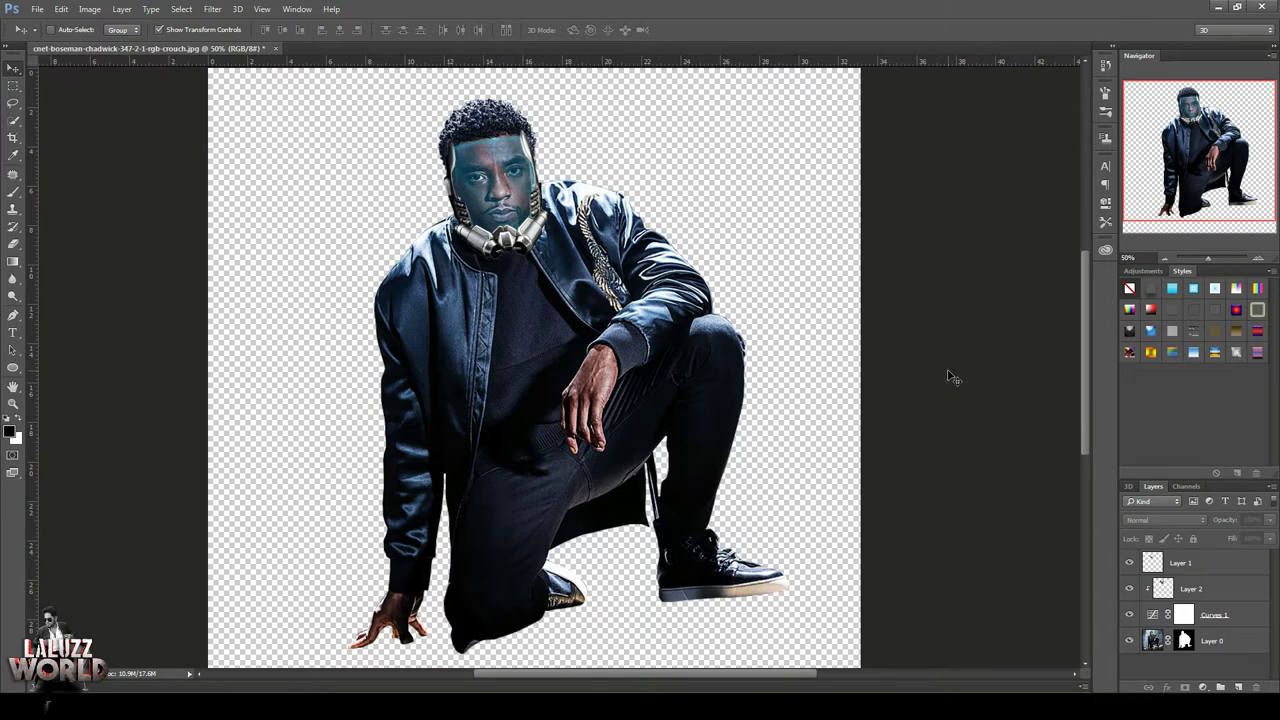
Save the crouching-man edit as a Photoshop PSD file and close it
key("ctrl+shift+s")
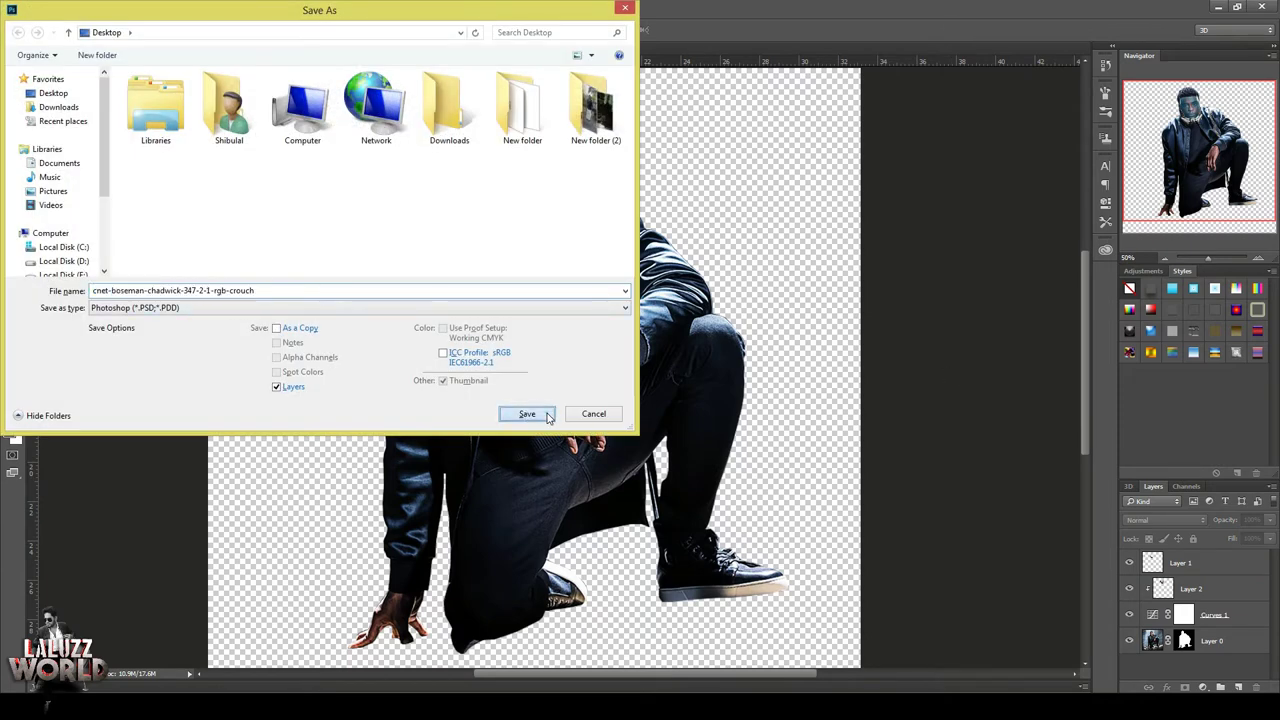
left_click(523, 414)
left_click(792, 216)
key("ctrl+minus")
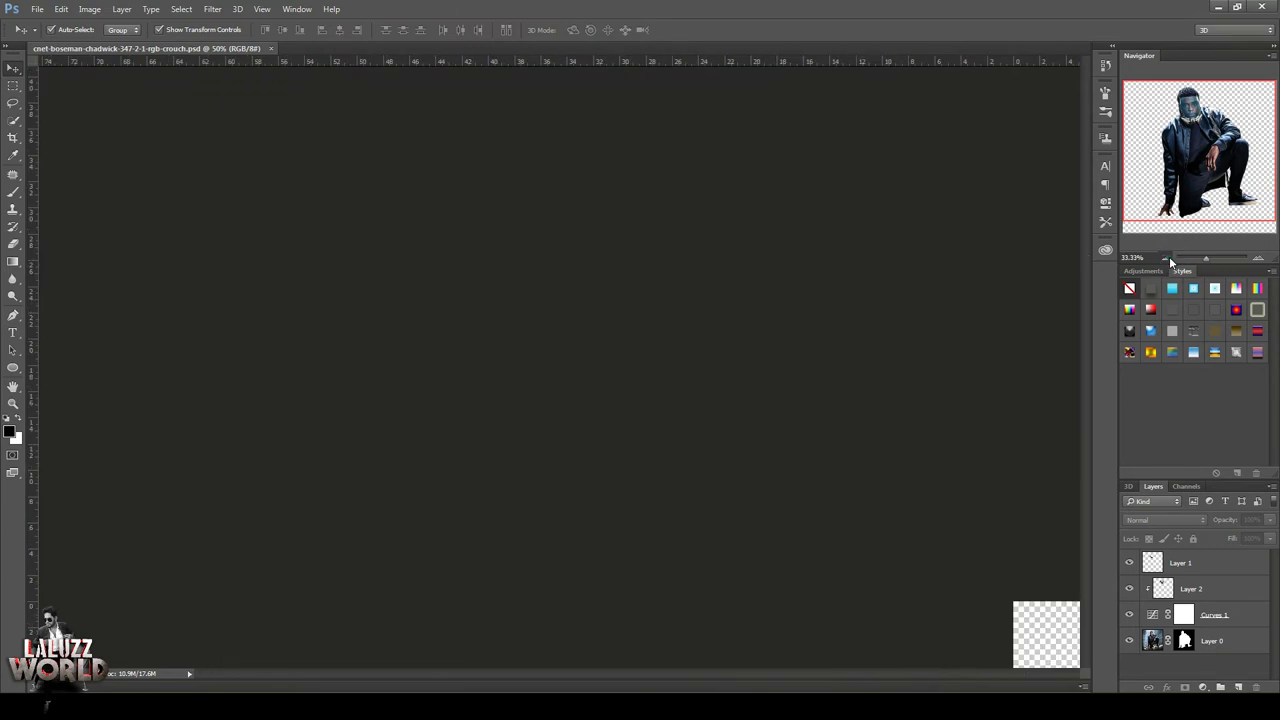
left_click(279, 50)
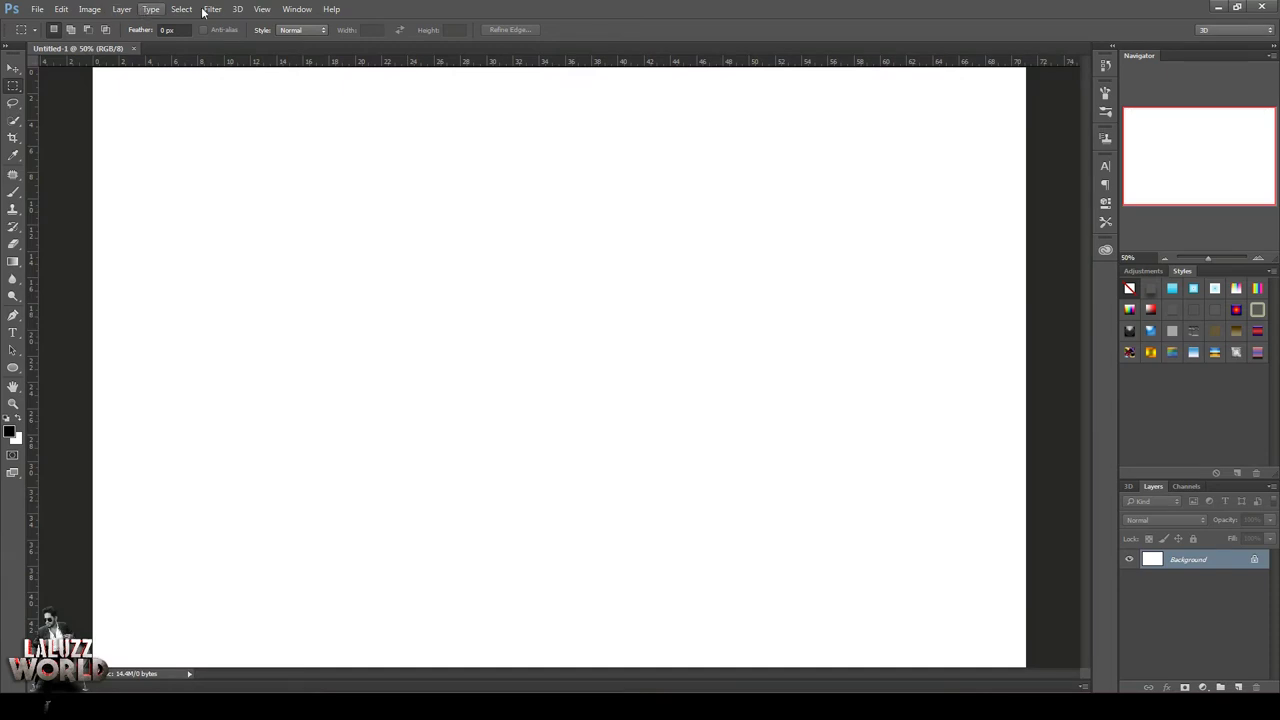
Rotate the blank canvas 90° CW to portrait and choose the desert rock photo to open
left_click(91, 9)
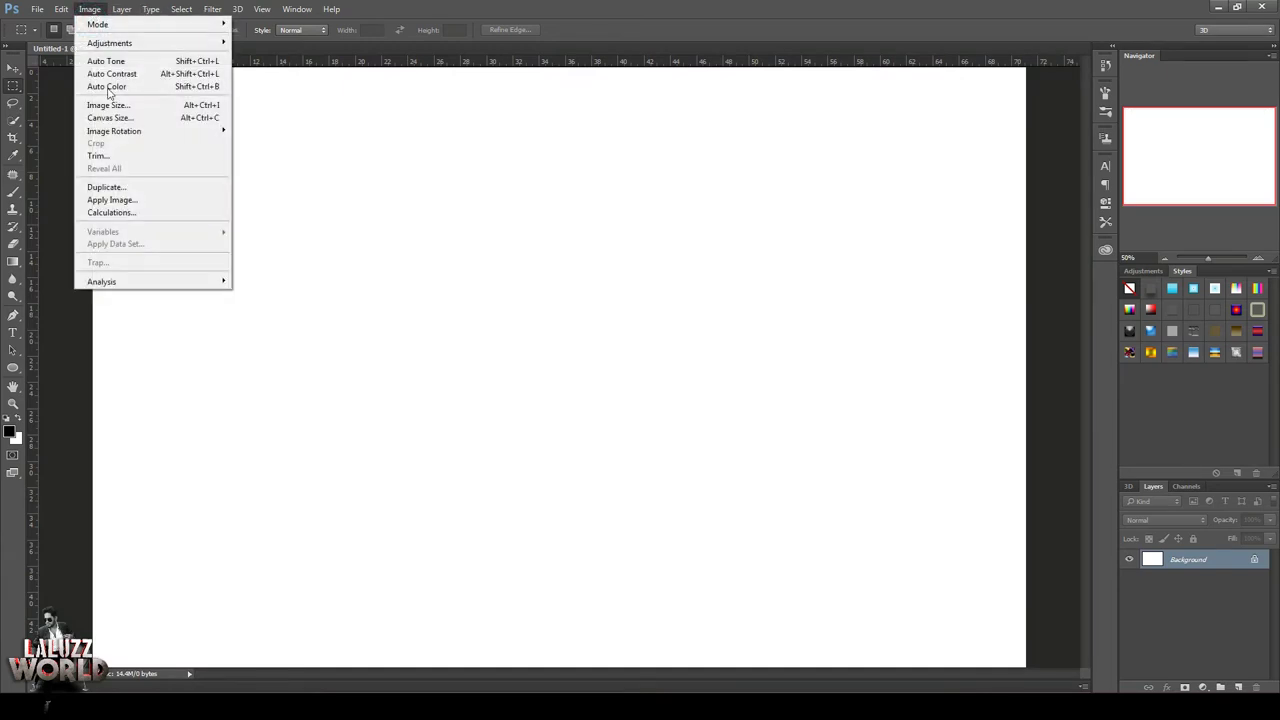
left_click(270, 140)
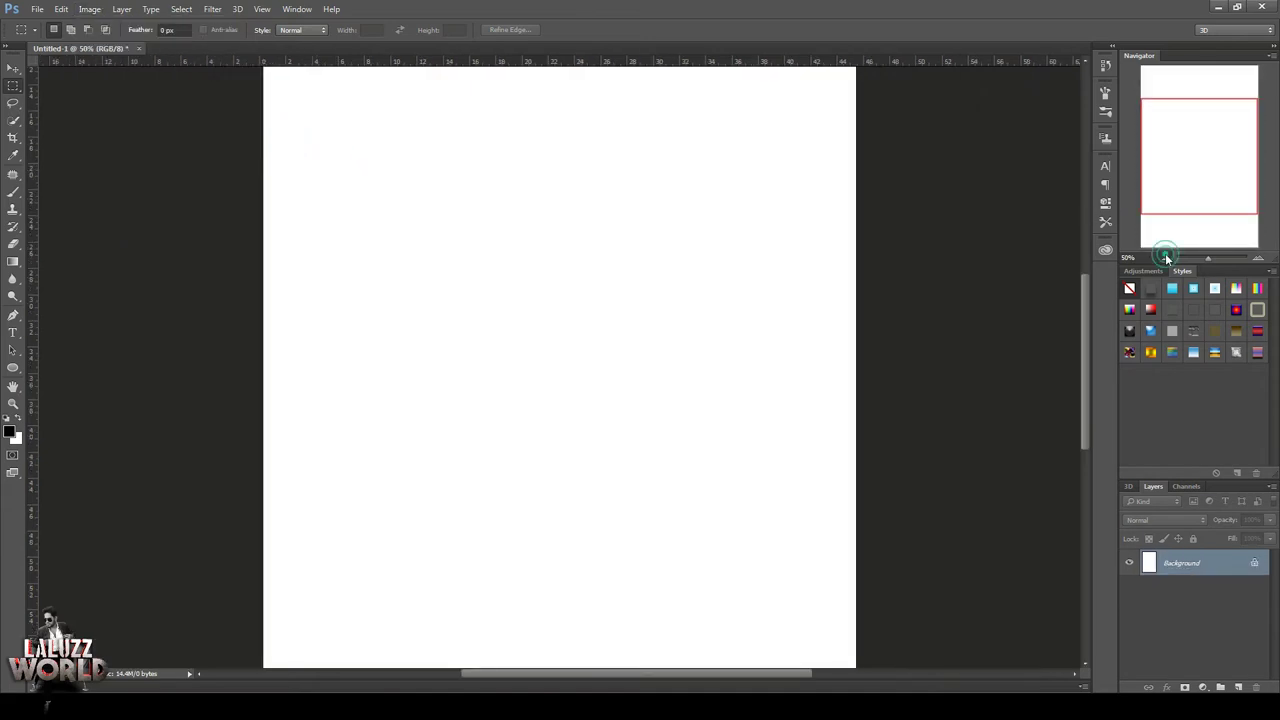
left_click(1164, 258)
left_click(36, 9)
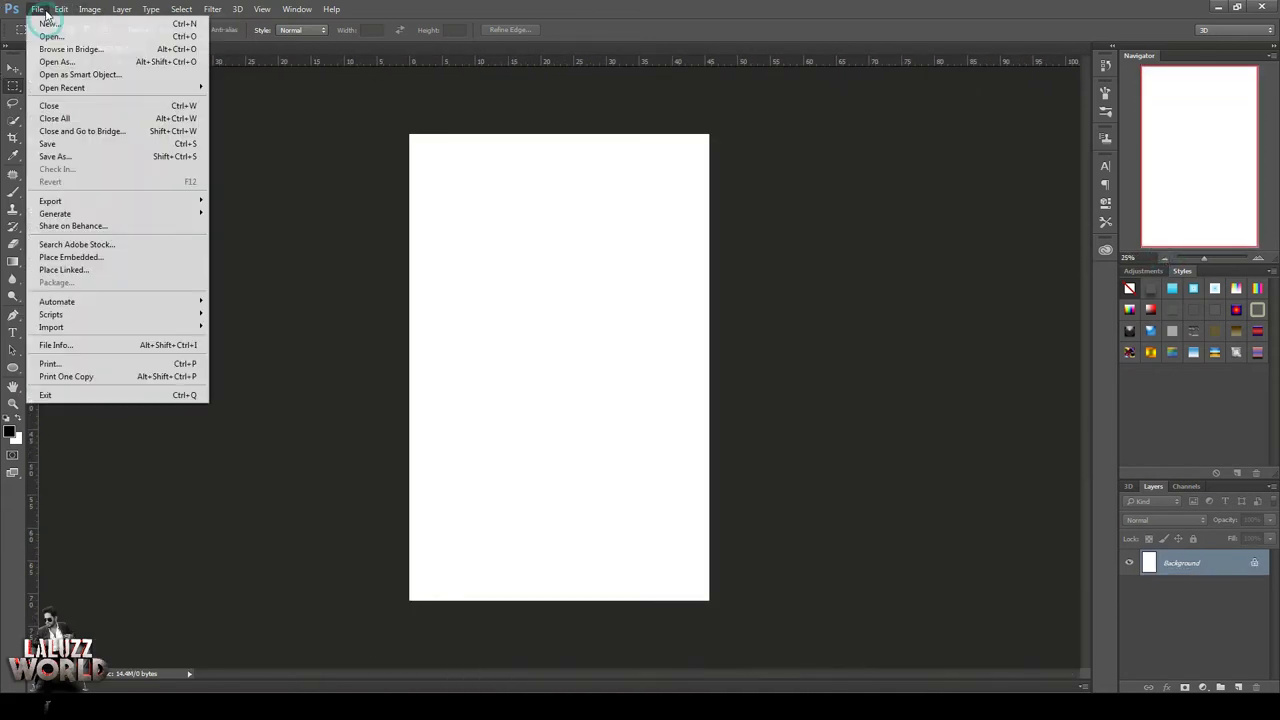
left_click(50, 37)
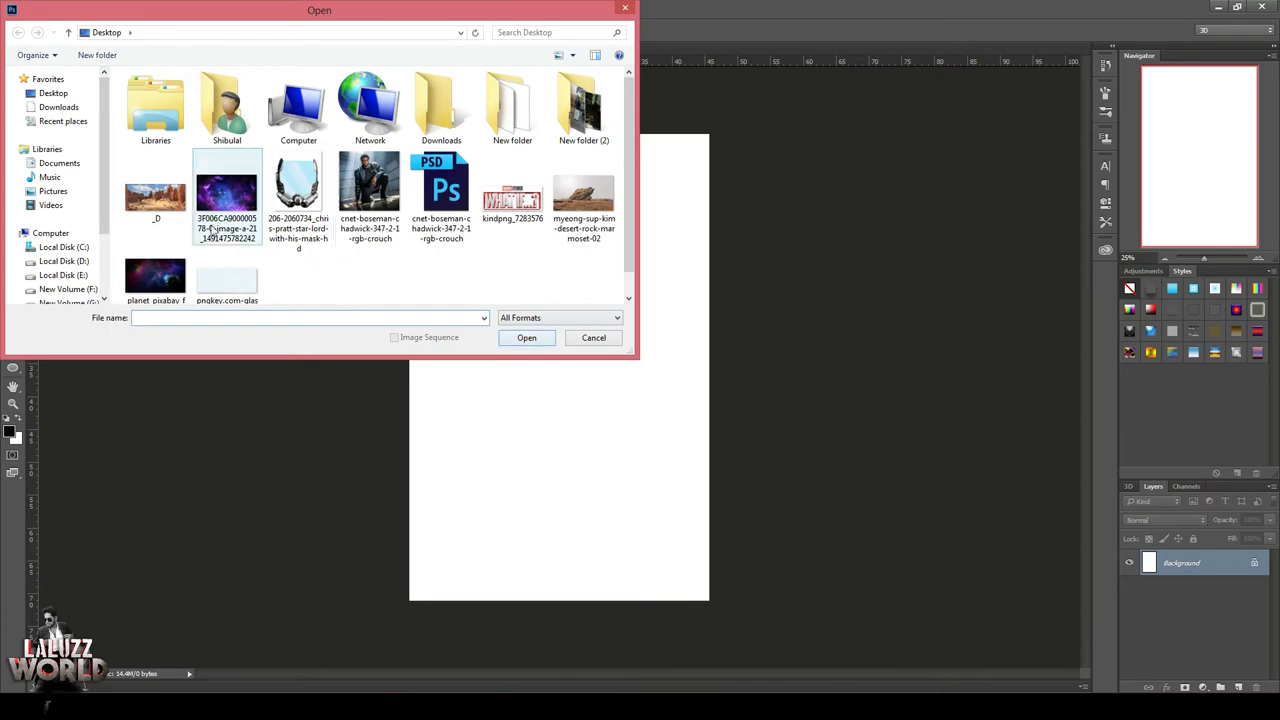
left_click(583, 200)
Open myeong-sup-kim-desert-rock-marmoset-02.jpg and Quick-Select the rock and ground, excluding the sky
left_click(526, 337)
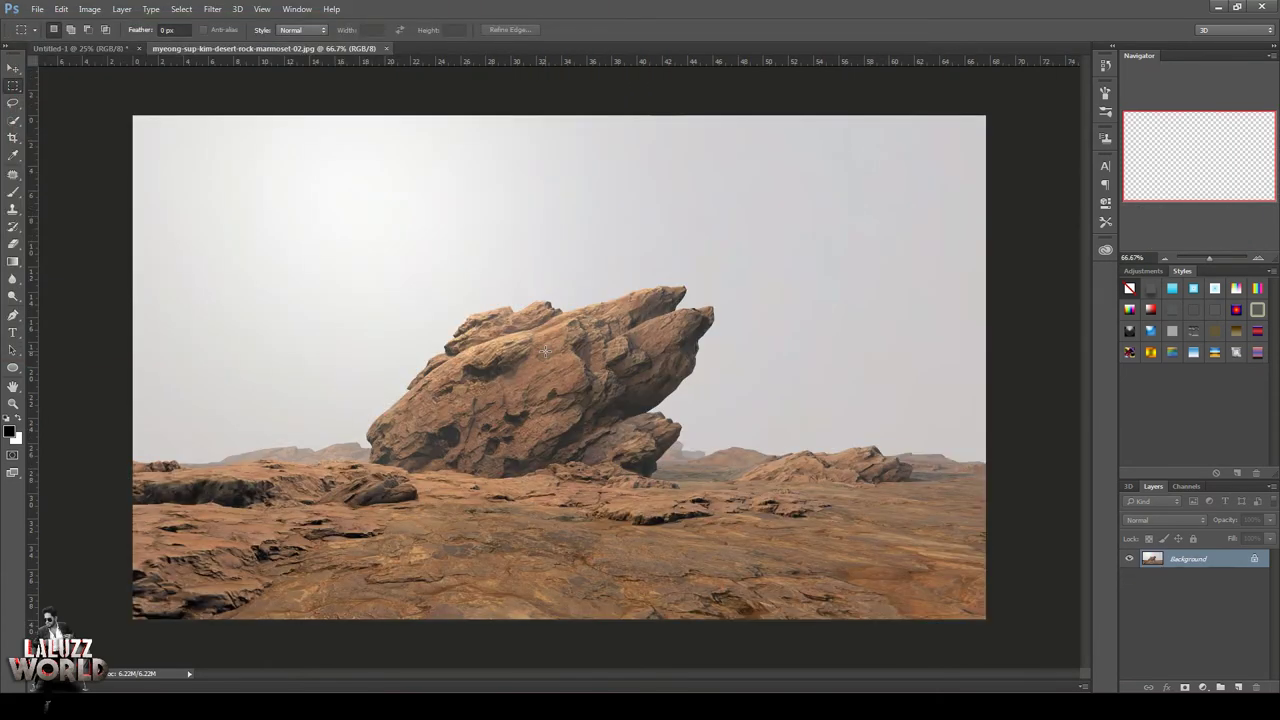
left_click(14, 119)
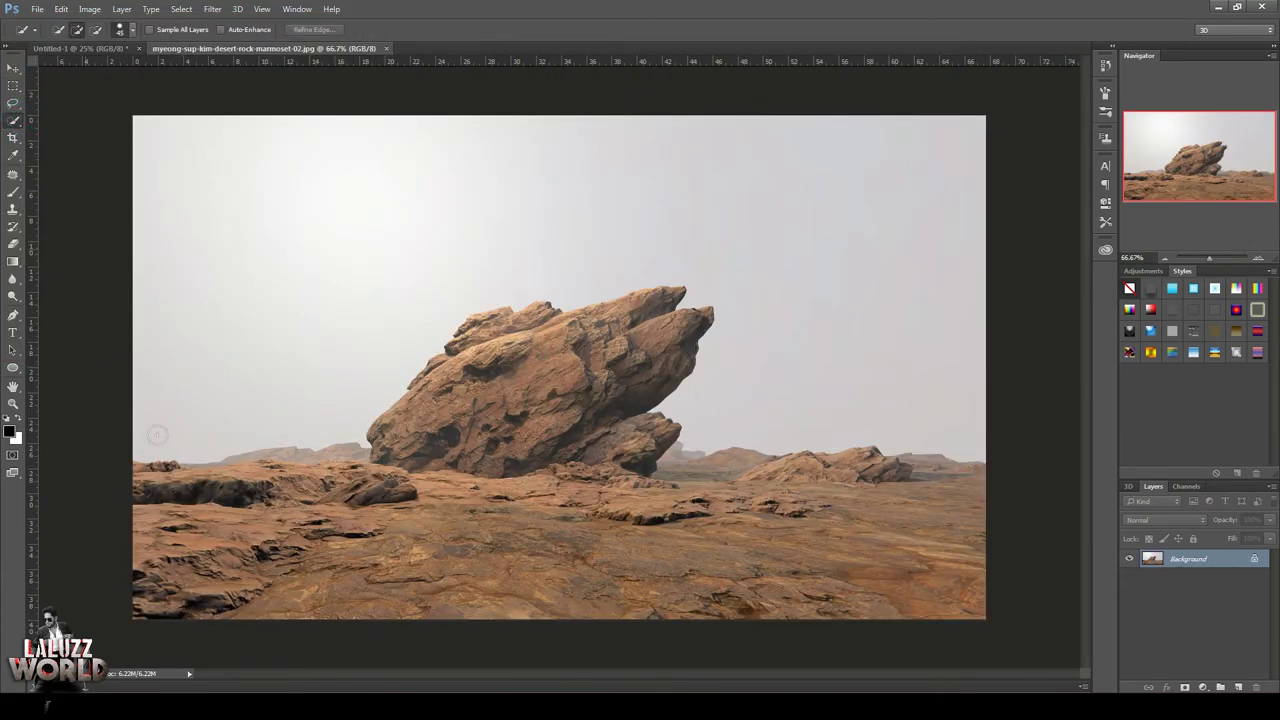
mouse_move(140, 470)
left_mouse_down()
mouse_move(525, 362)
mouse_move(957, 492)
mouse_move(474, 401)
left_mouse_up()
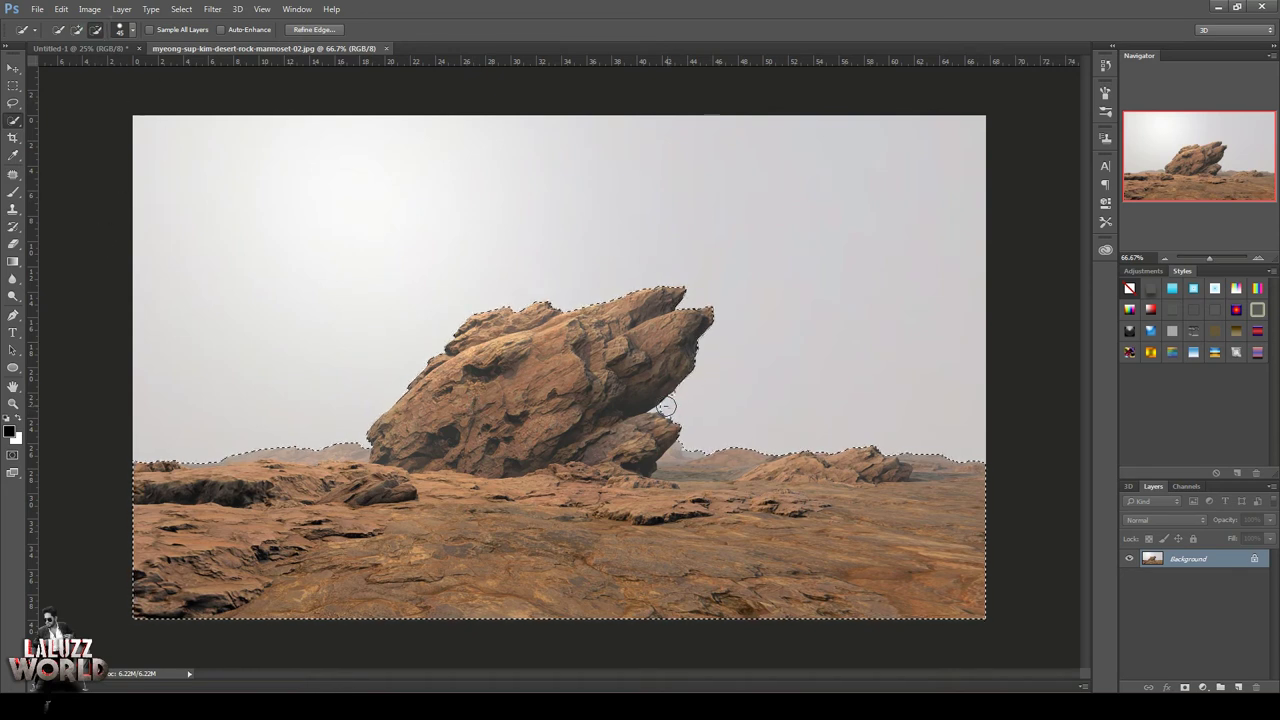
left_click(77, 30)
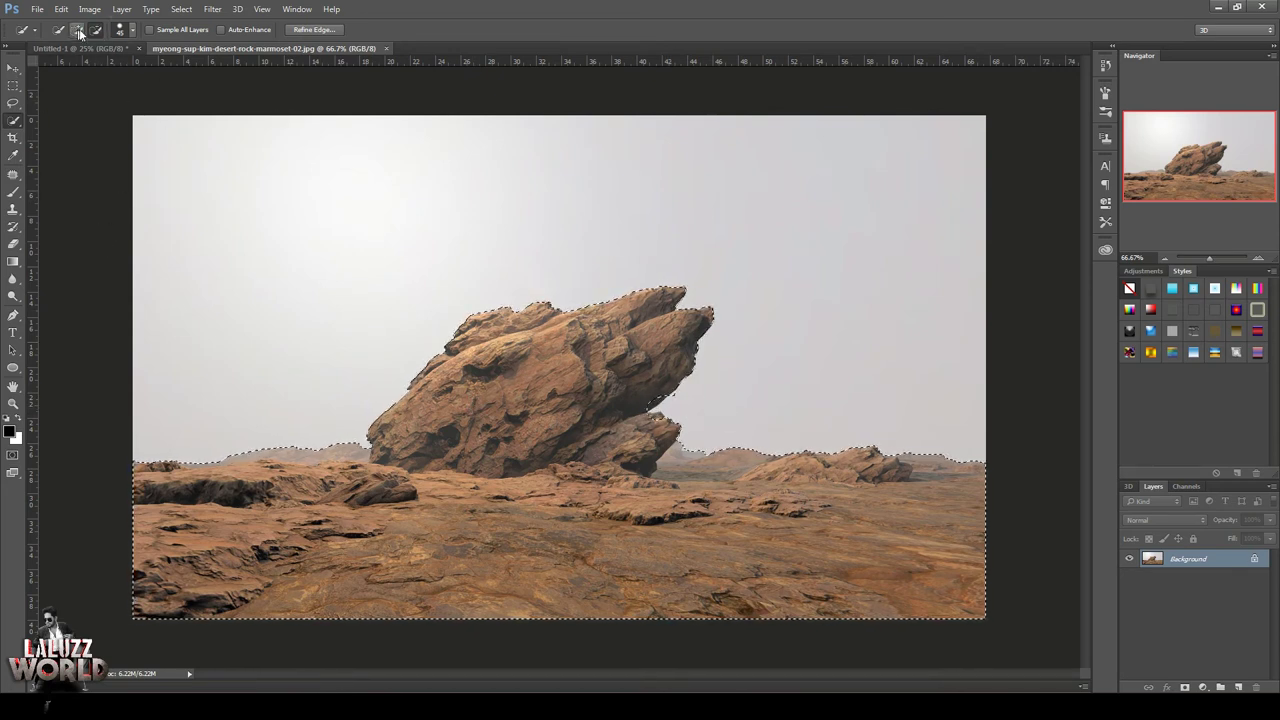
left_click(640, 424)
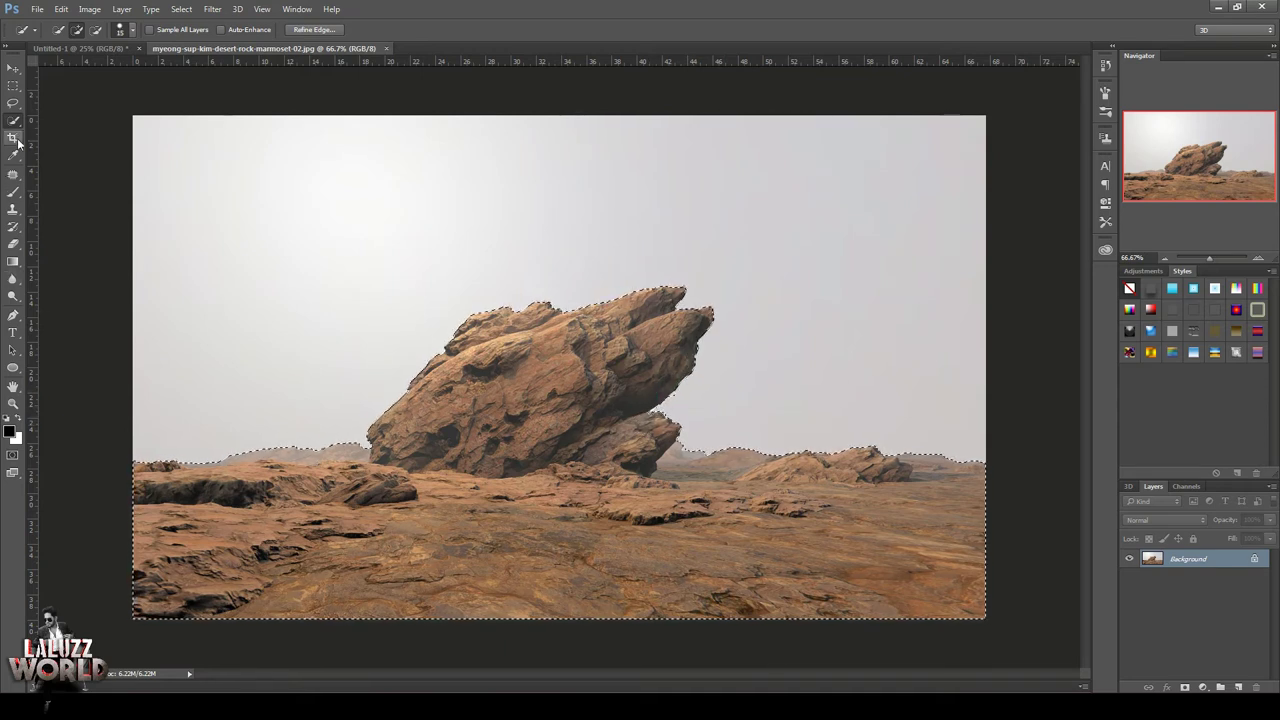
Paste the selected rock into the blank Untitled-1 portrait canvas
left_click(96, 30)
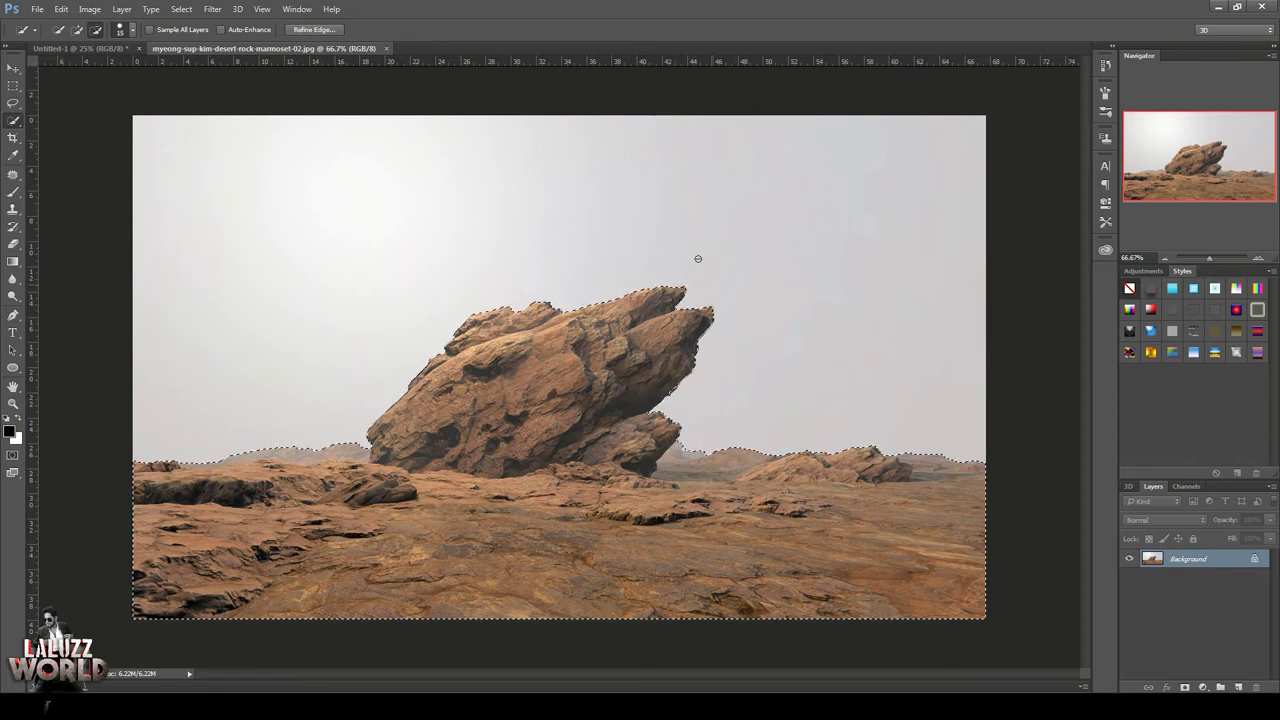
left_click(13, 85)
left_click(87, 46)
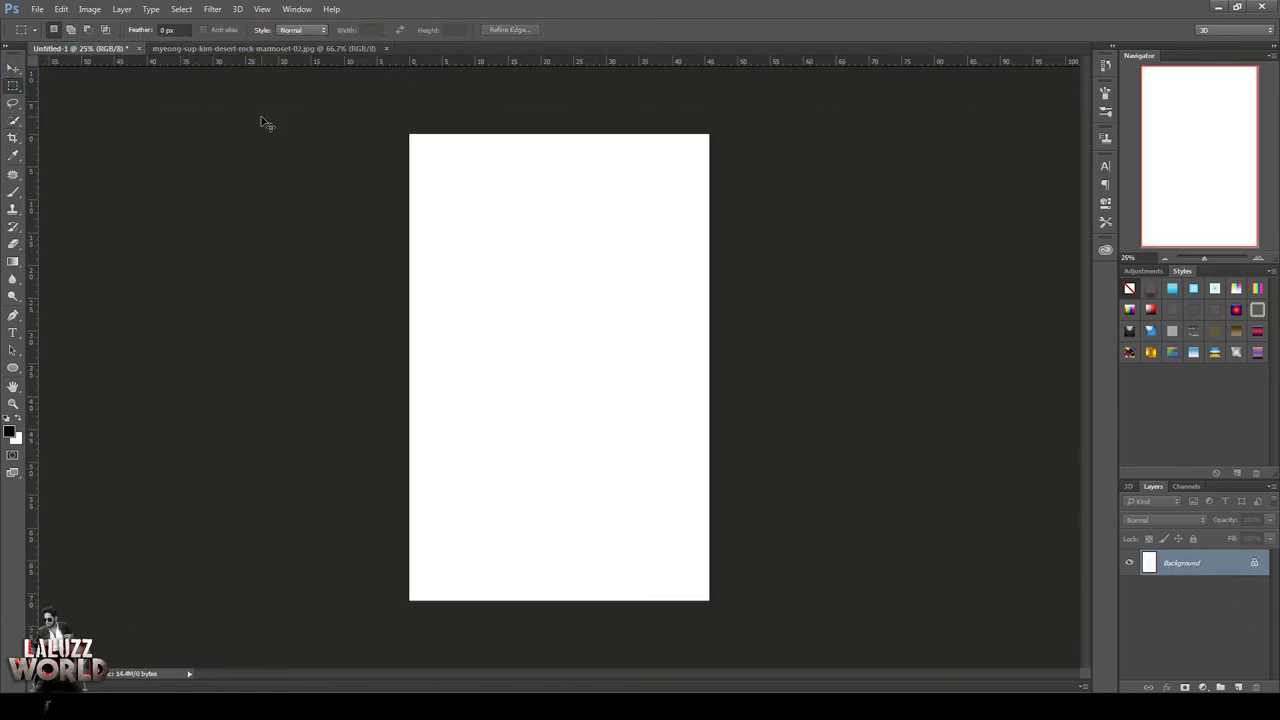
key("ctrl+v")
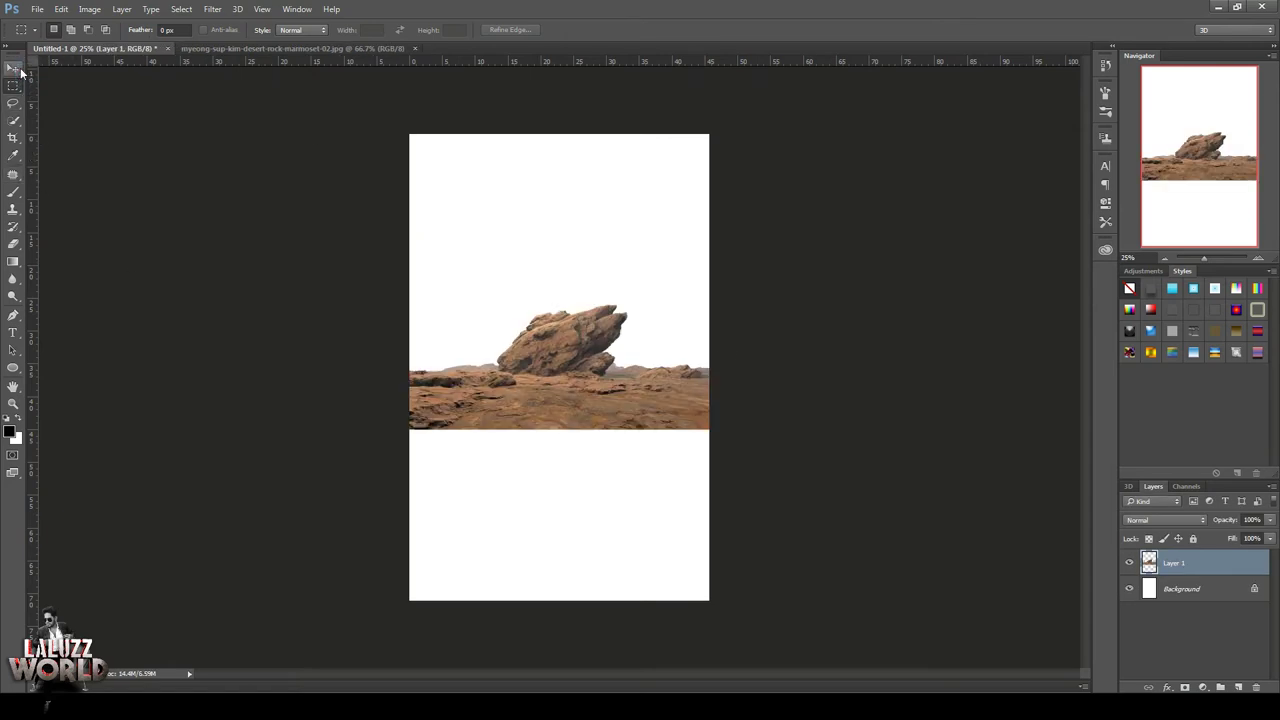
Scale the rock up, about 177% and more, so it spans the canvas bottom
left_click(18, 69)
left_click_drag(727, 431, 834, 486)
left_click_drag(655, 505, 643, 575)
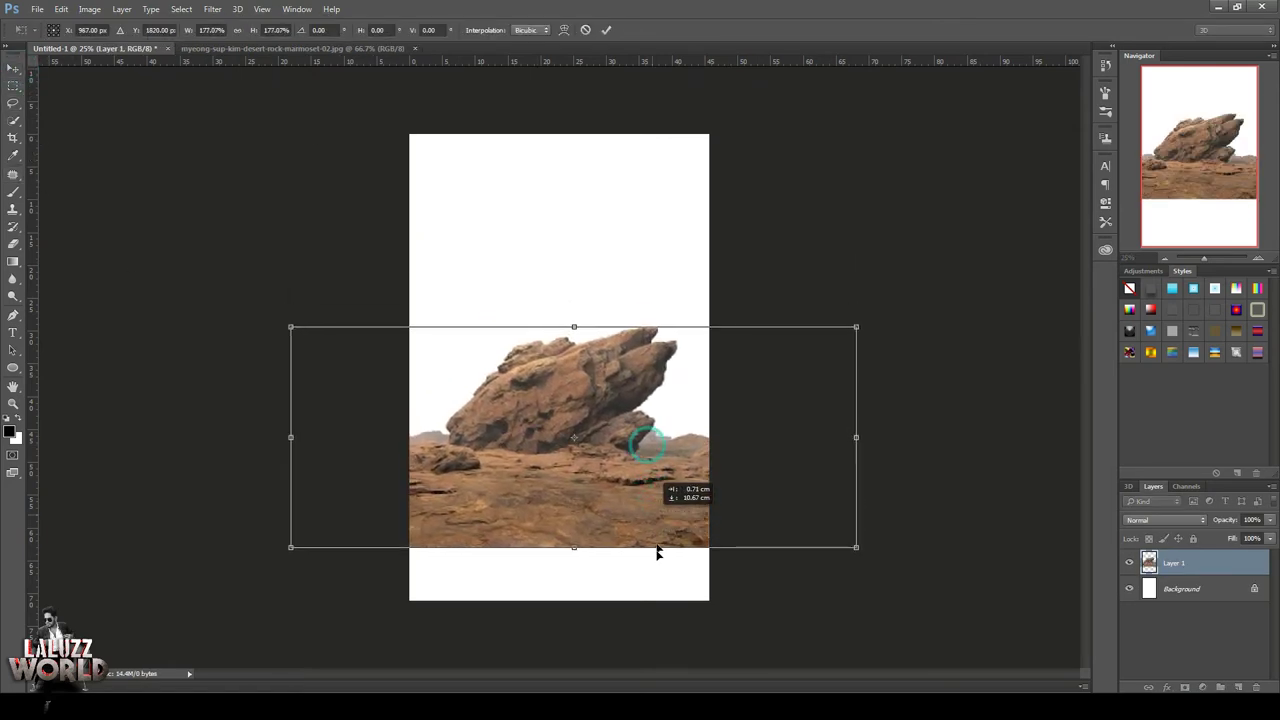
key("Return")
left_click(890, 266)
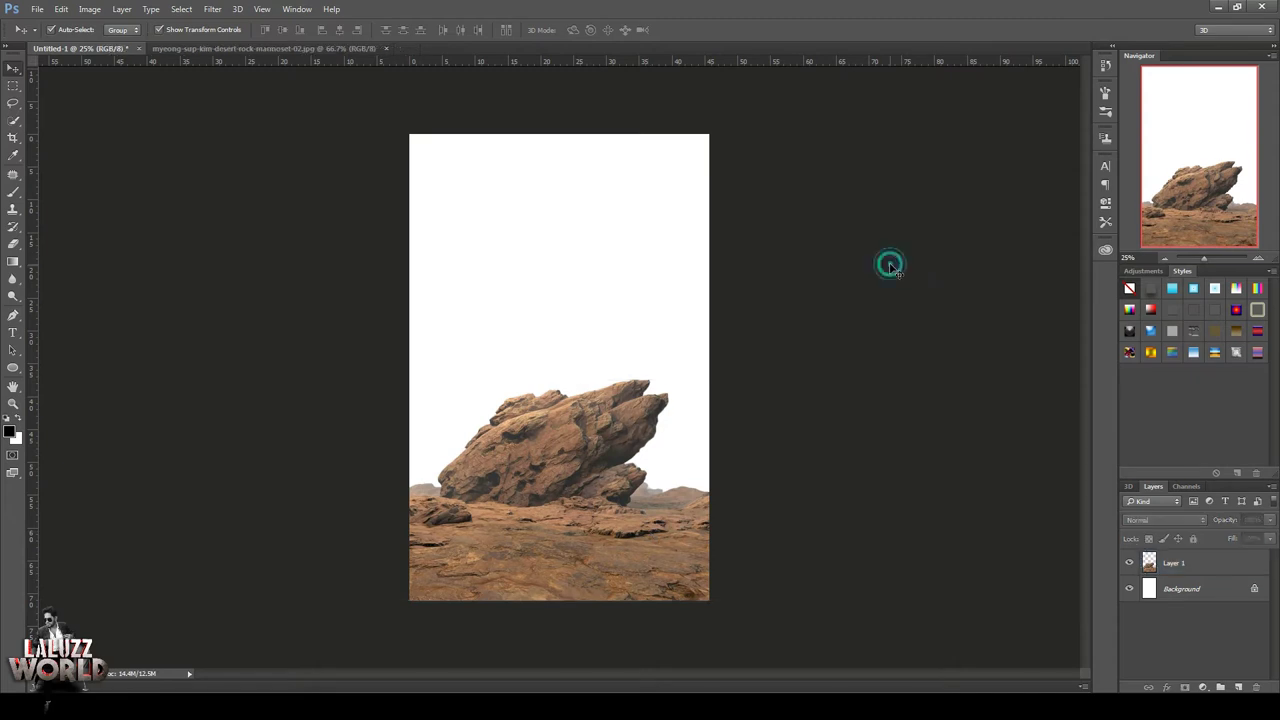
left_click(573, 465)
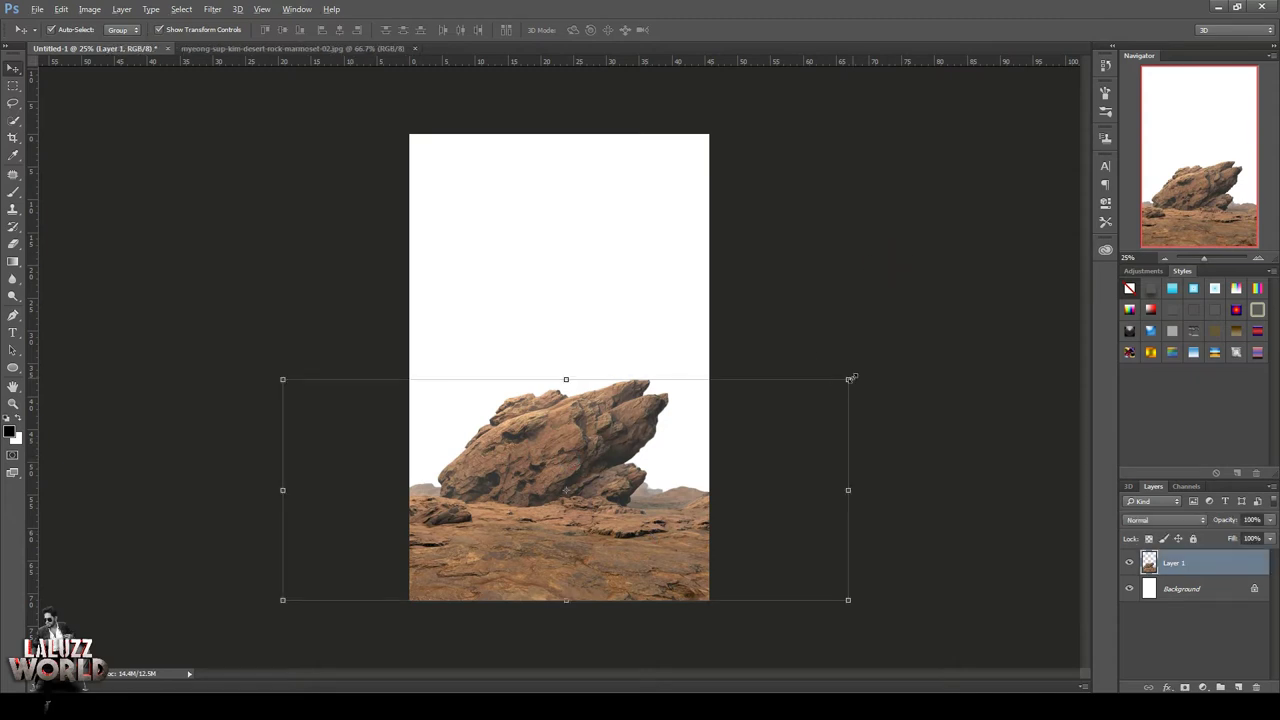
left_click_drag(849, 379, 971, 263)
left_click_drag(613, 473, 631, 432)
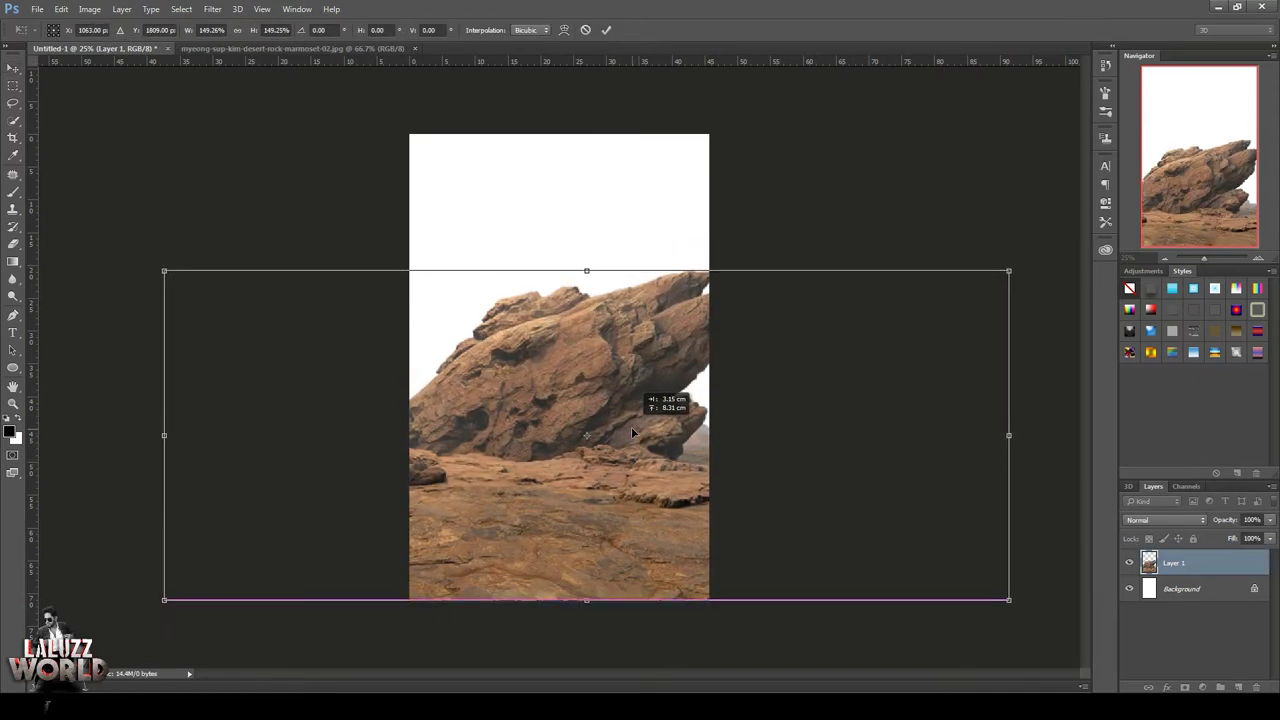
key("Return")
left_click_drag(600, 352, 662, 354)
left_click(140, 183)
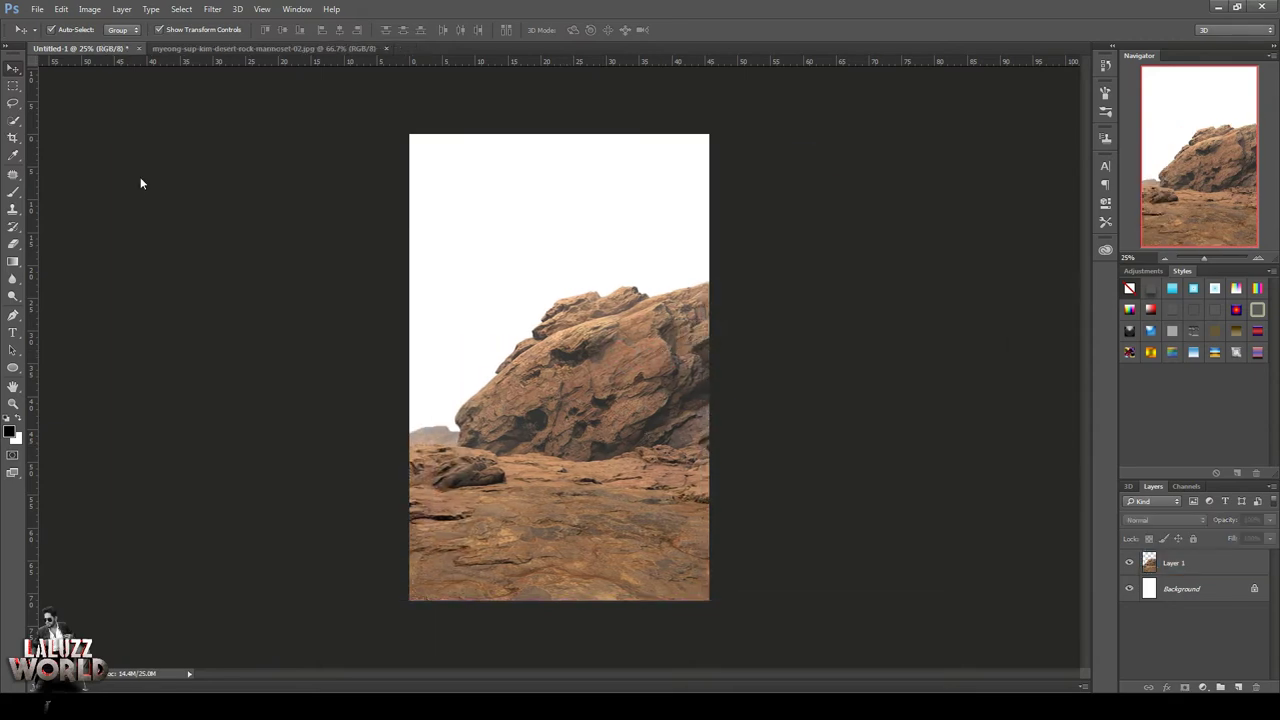
left_click(35, 9)
Open the _D desert canyon image
left_click(61, 9)
left_click(38, 9)
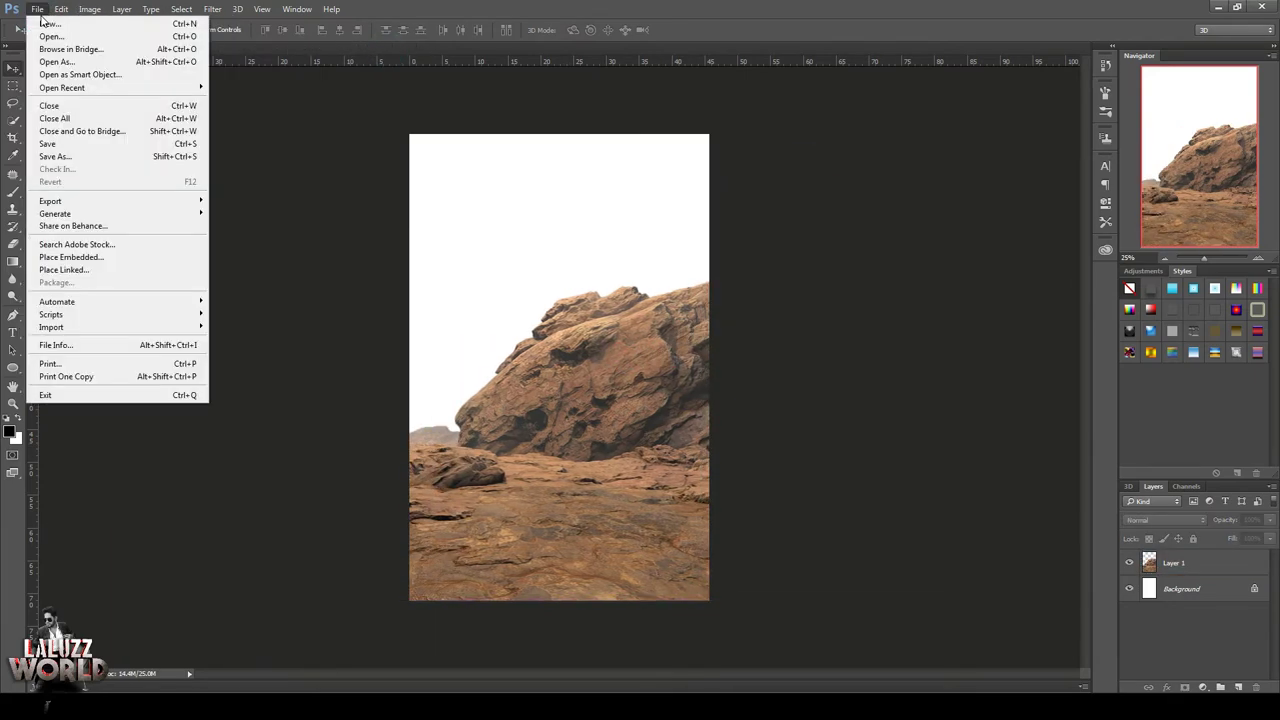
left_click(51, 36)
left_click(153, 200)
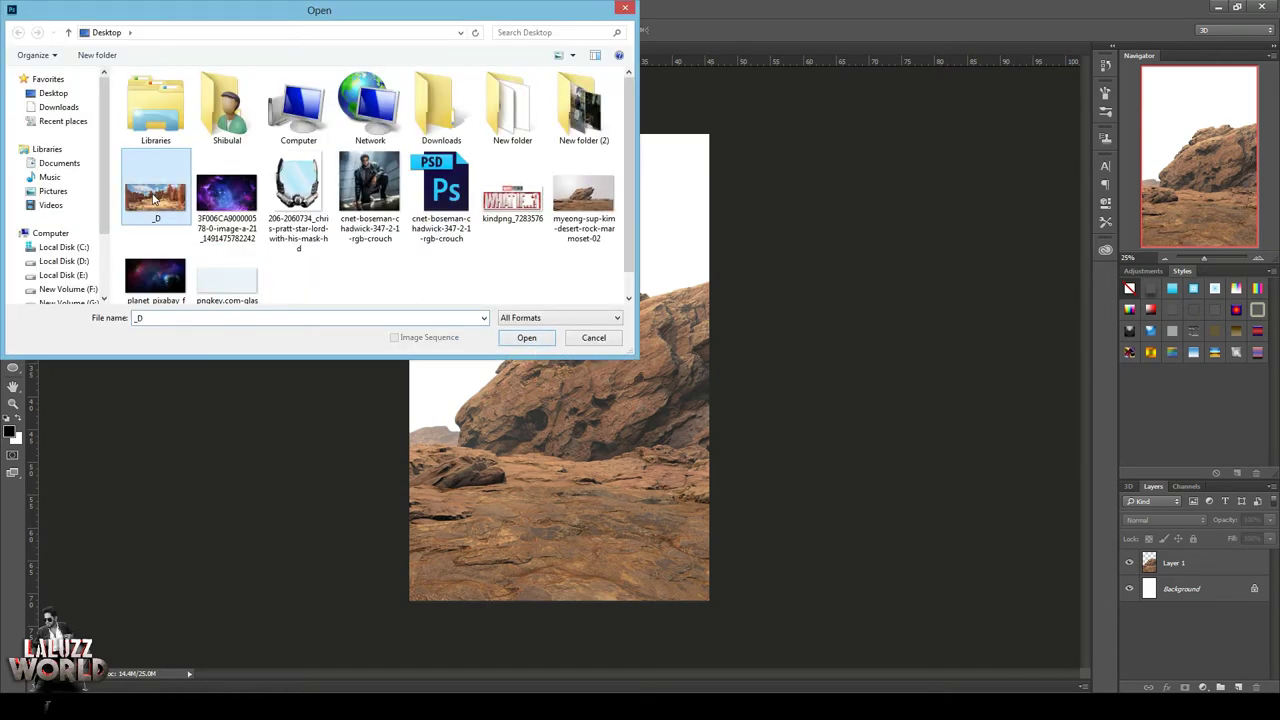
left_click(524, 336)
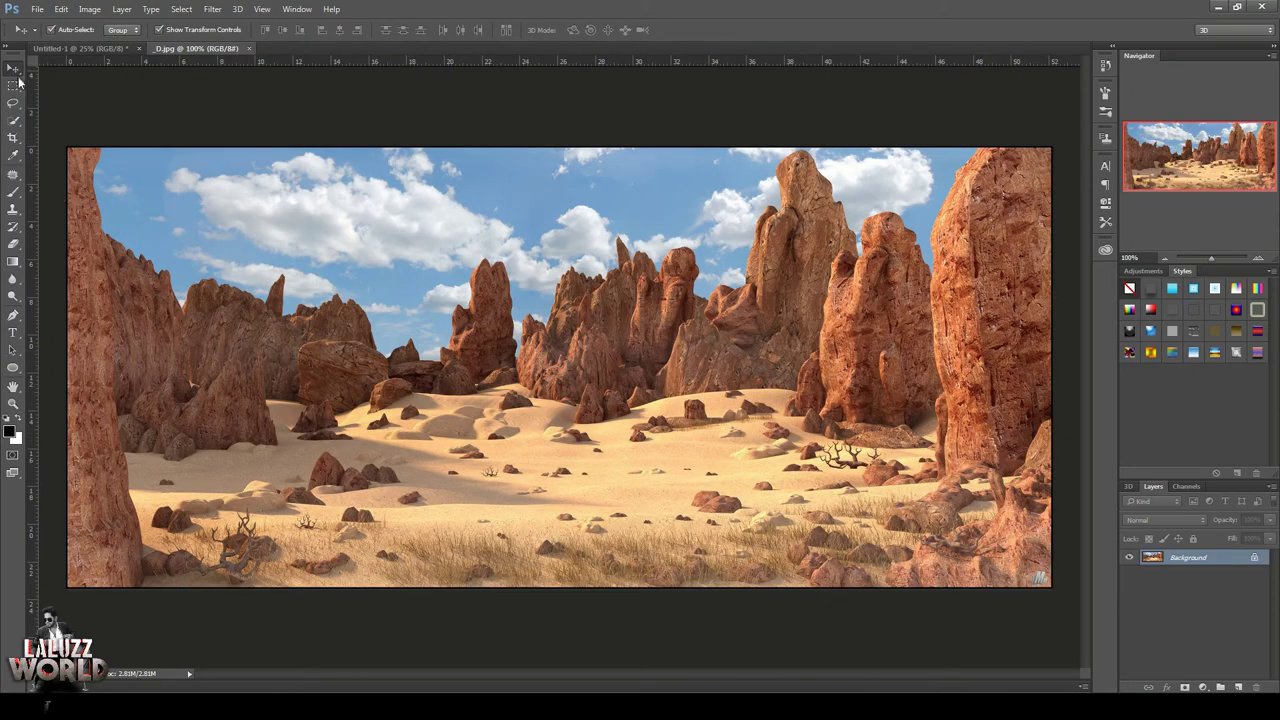
Select the sky above the canyon, then invert to select the rocks and sand
left_click(13, 120)
mouse_move(130, 240)
left_mouse_down()
mouse_move(280, 190)
mouse_move(490, 215)
mouse_move(836, 167)
left_mouse_up()
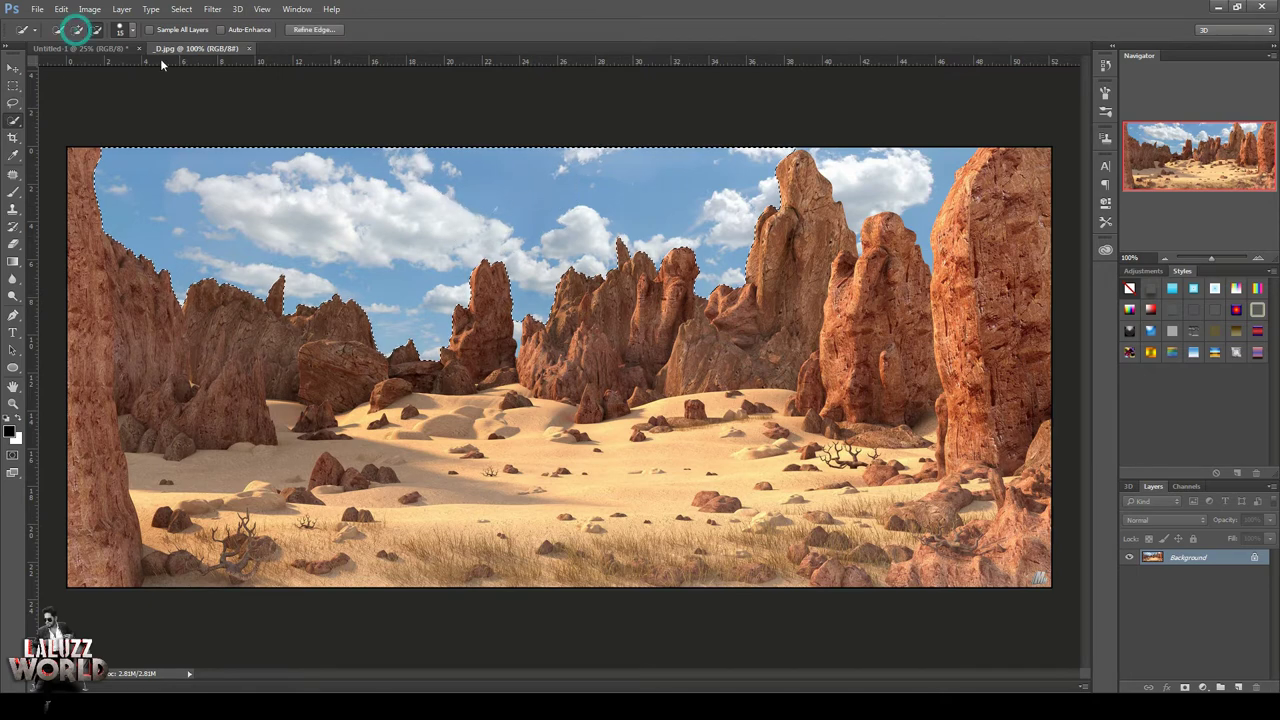
left_click(79, 30)
left_click(901, 170)
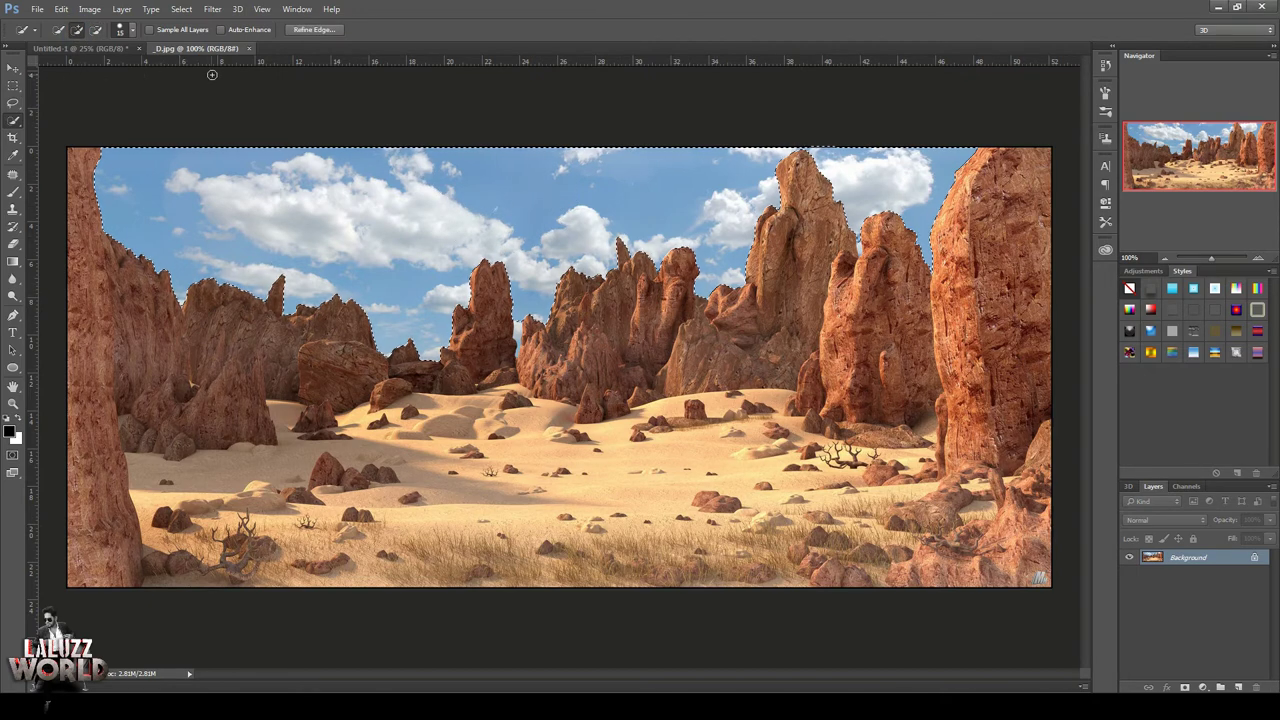
left_click(13, 85)
right_click(477, 264)
left_click(523, 289)
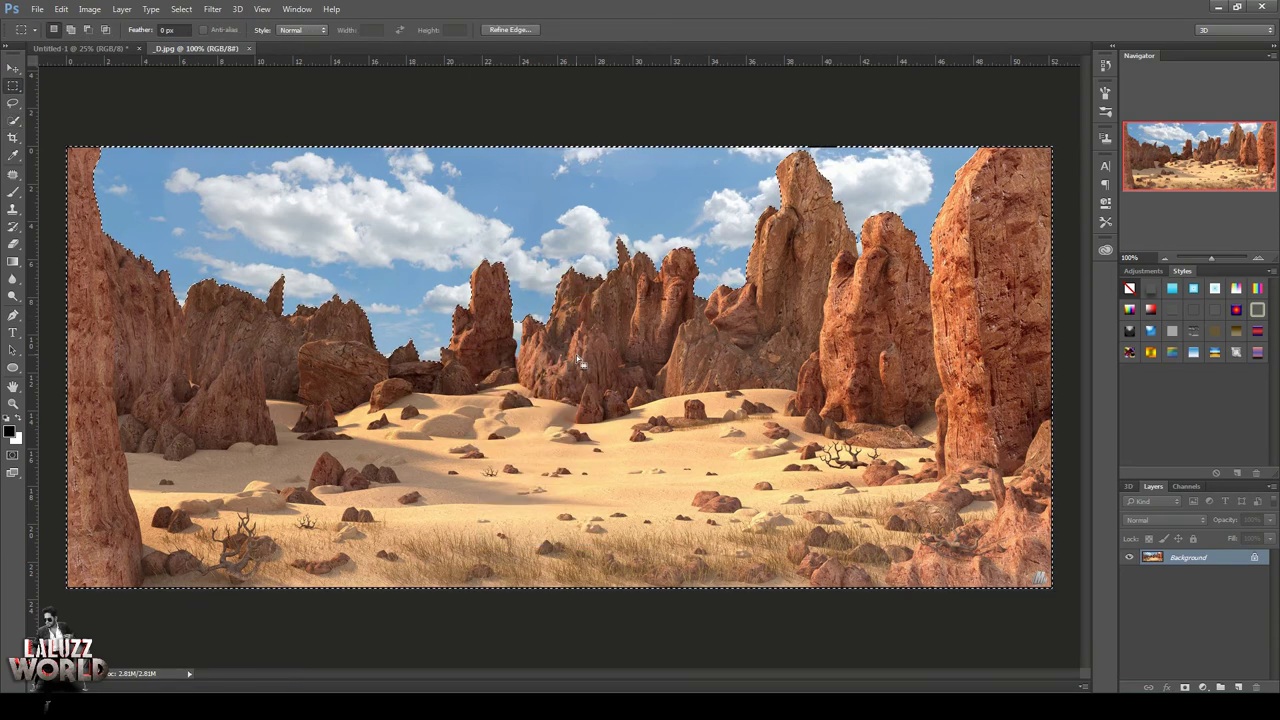
Paste the canyon into the portrait composite and enlarge it with Free Transform
left_click(80, 48)
key("ctrl+v")
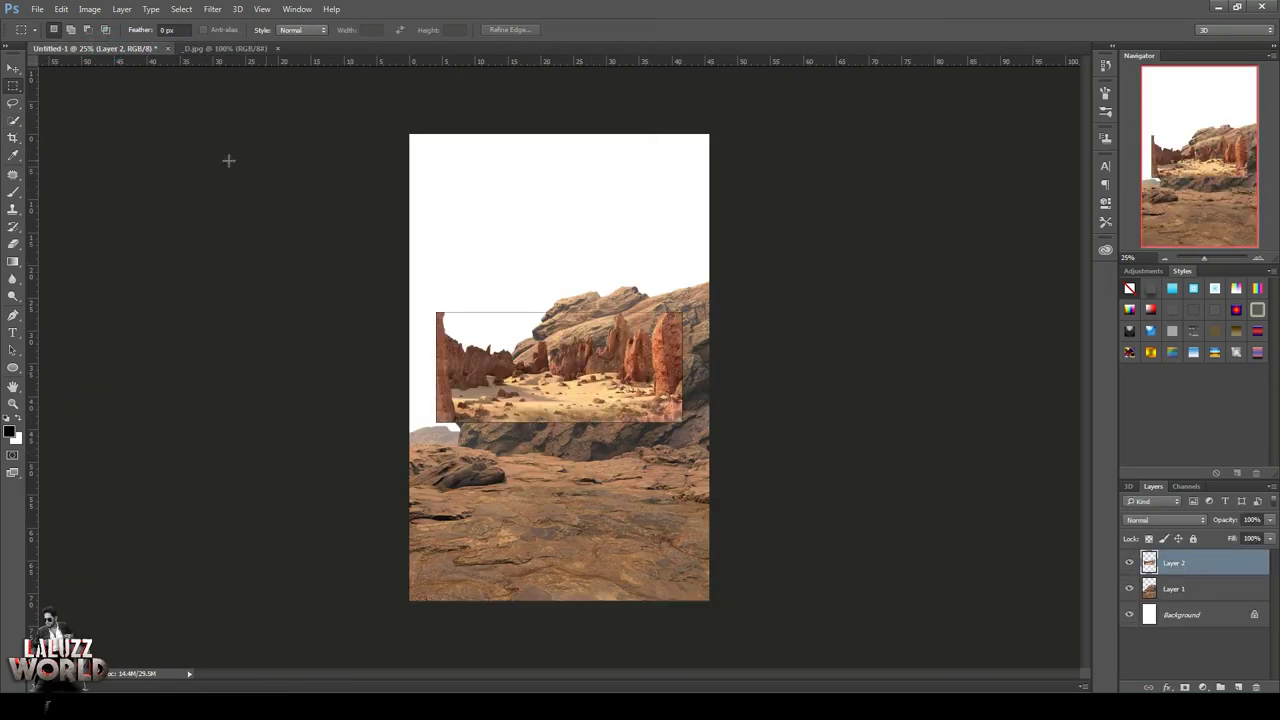
left_click(13, 67)
key("ctrl+t")
left_click_drag(708, 428, 835, 491)
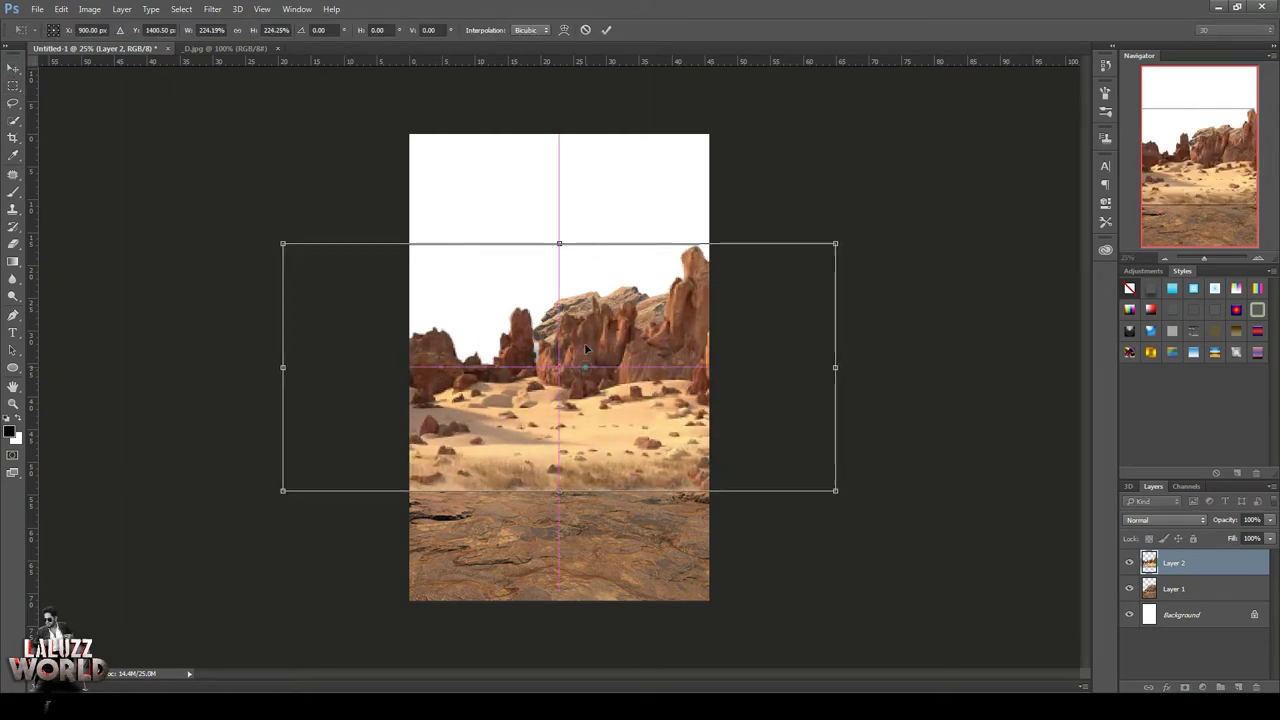
left_click_drag(560, 400, 560, 363)
key("Return")
Stack the rock layer above the canyon and shift both slightly lower
left_click_drag(1192, 595, 1192, 560)
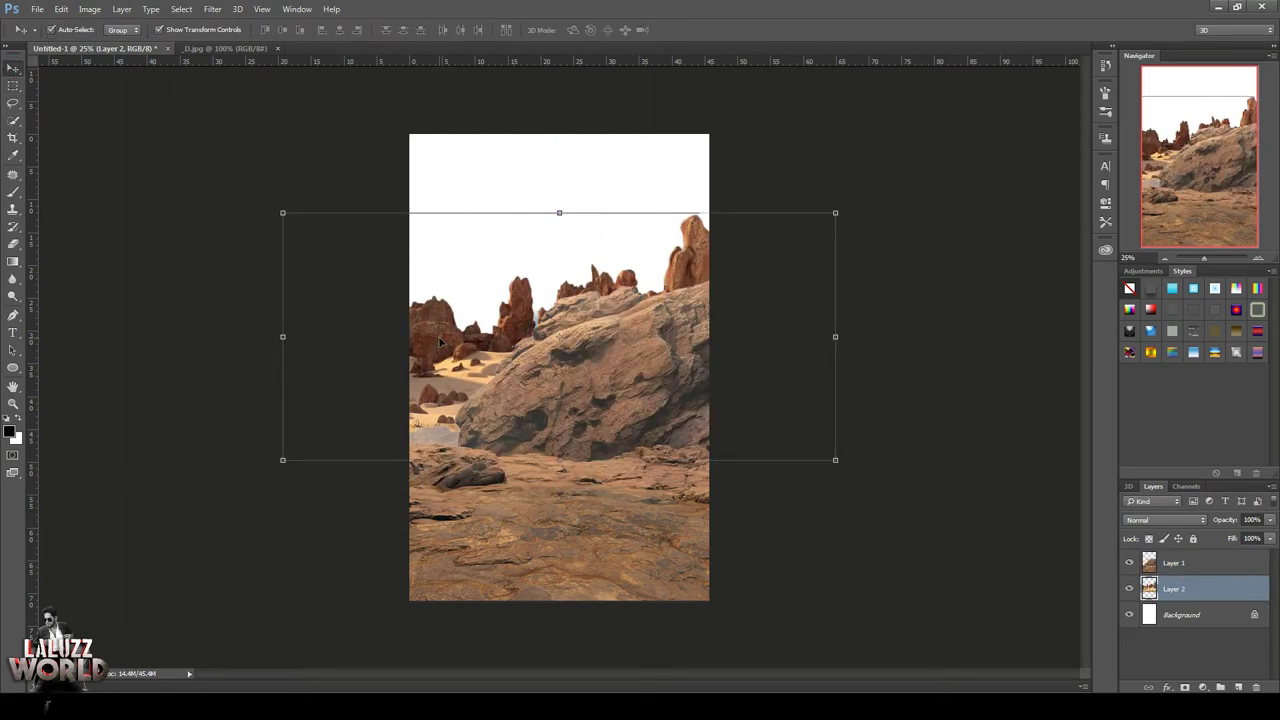
mouse_move(508, 308)
left_mouse_down()
mouse_move(519, 330)
mouse_move(535, 318)
left_mouse_up()
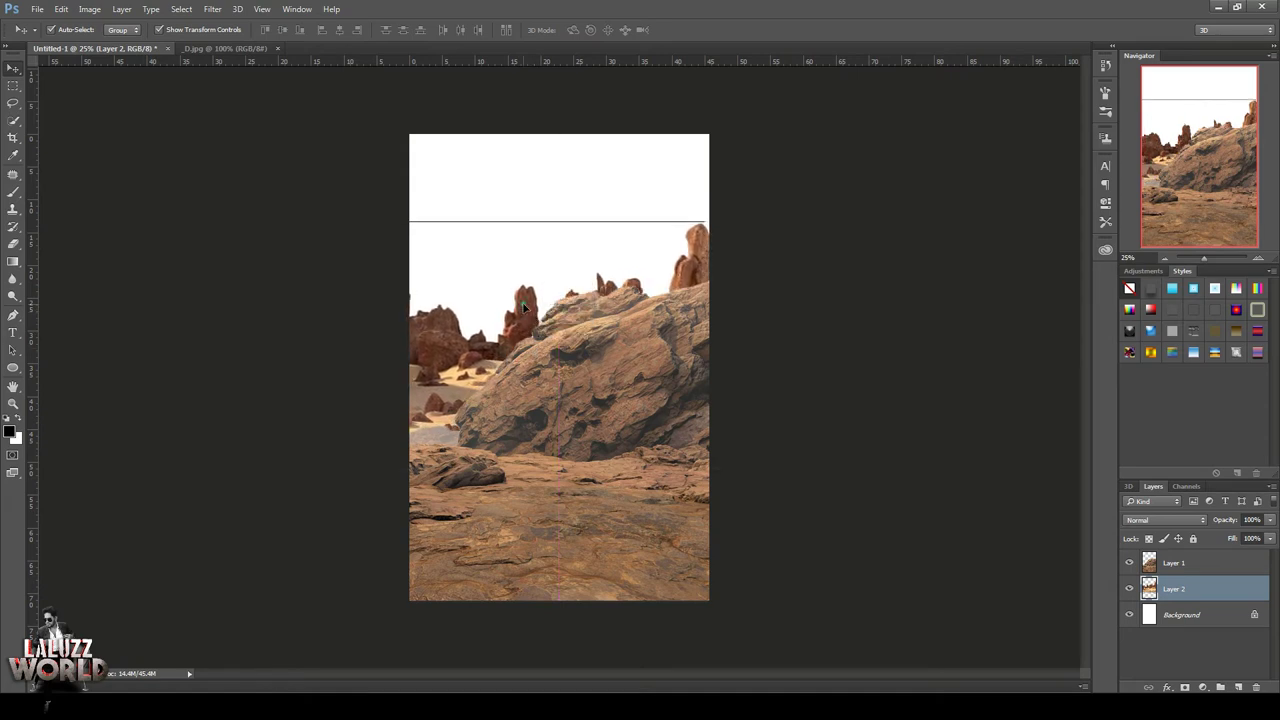
left_click(986, 220)
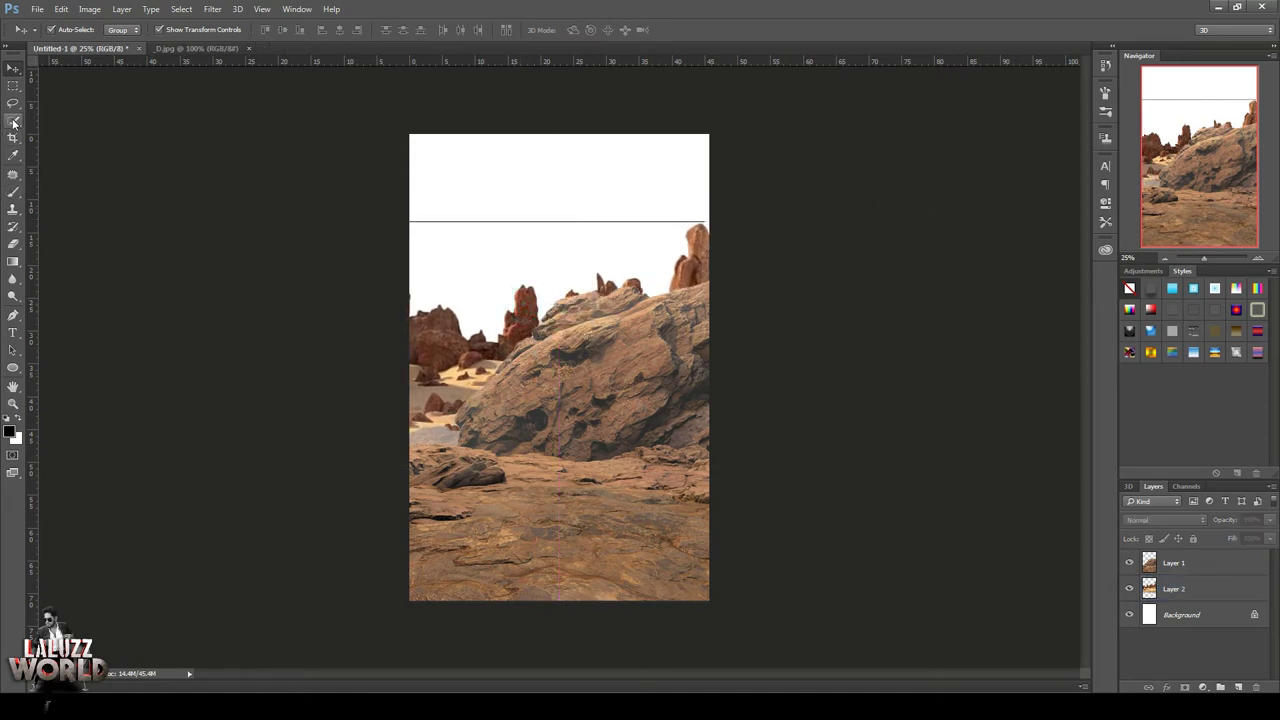
Erase the thin dark line across the sky on Layer 2
left_click(250, 48)
left_click(13, 243)
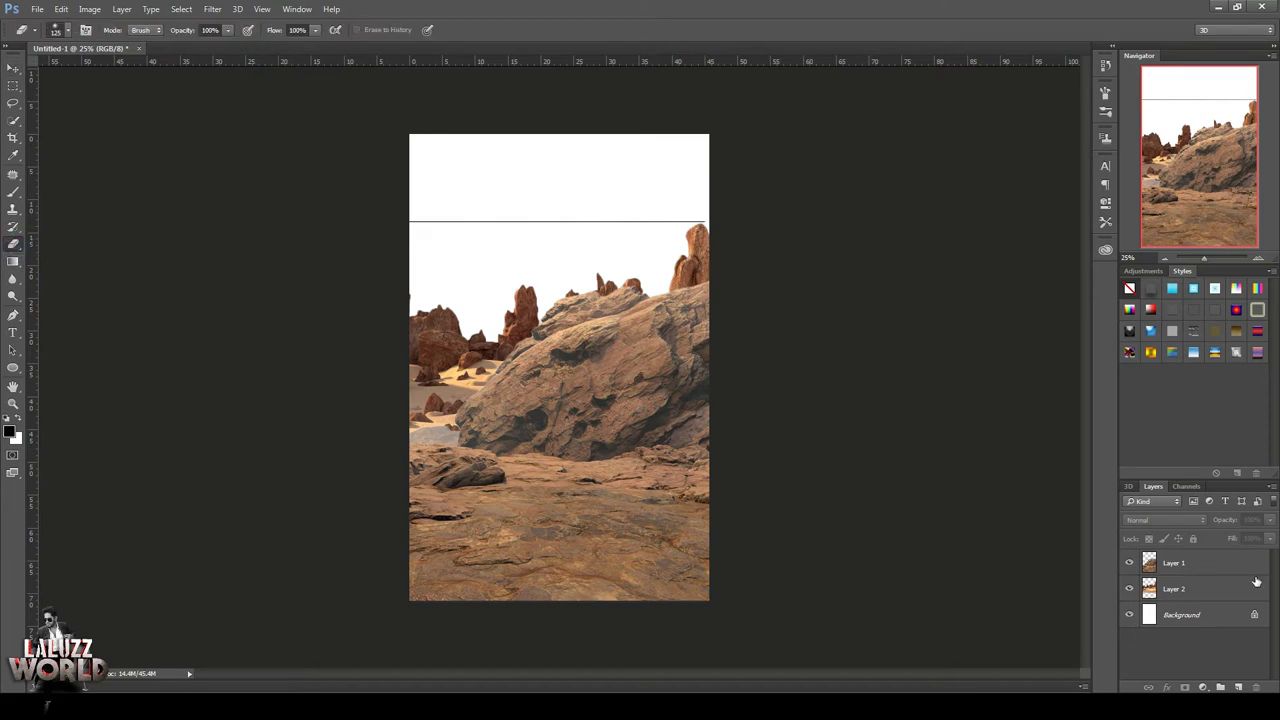
left_click(1190, 580)
left_click_drag(396, 234, 652, 217)
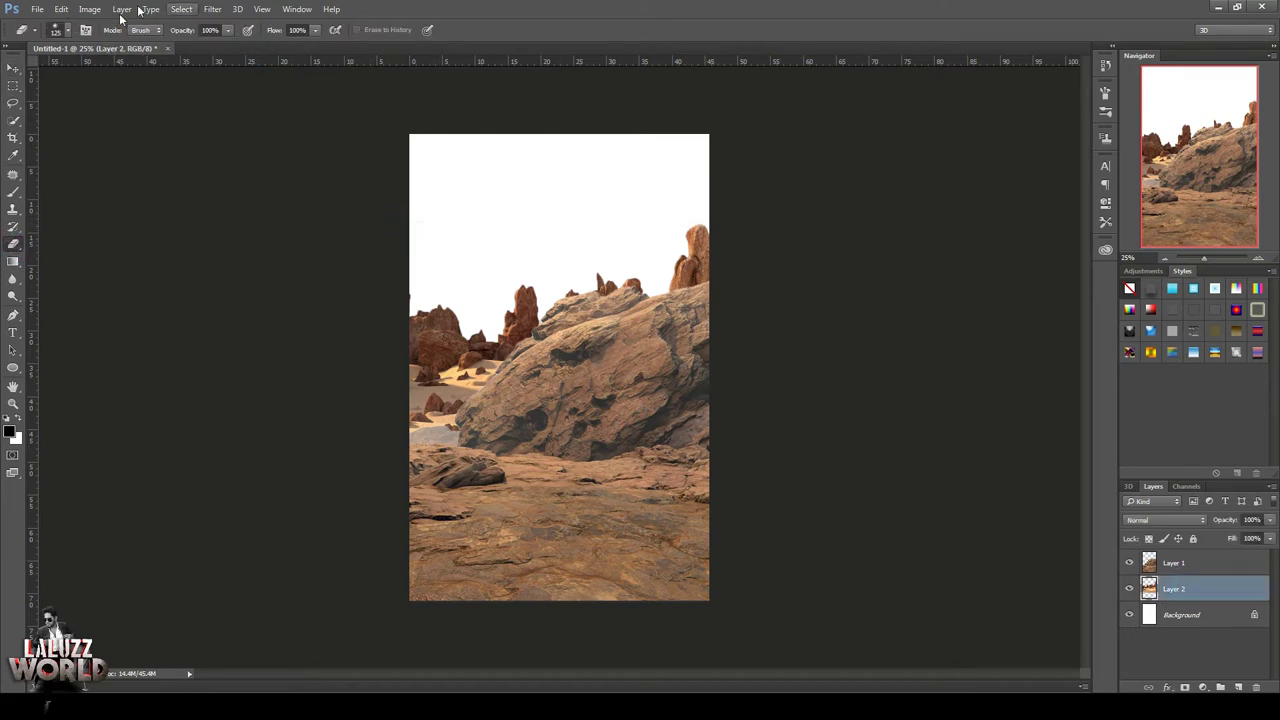
Add a Color Lookup layer with Moonlight.3DL above Layer 1
left_click(1203, 687)
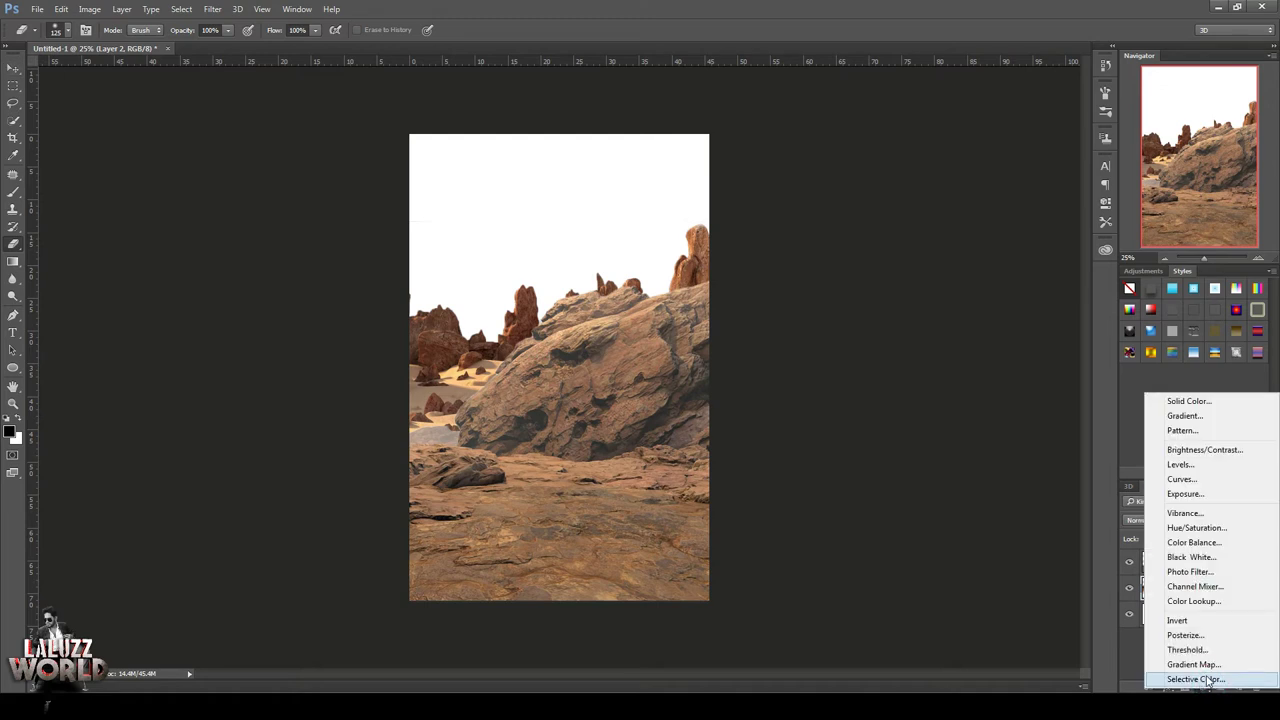
left_click(1210, 602)
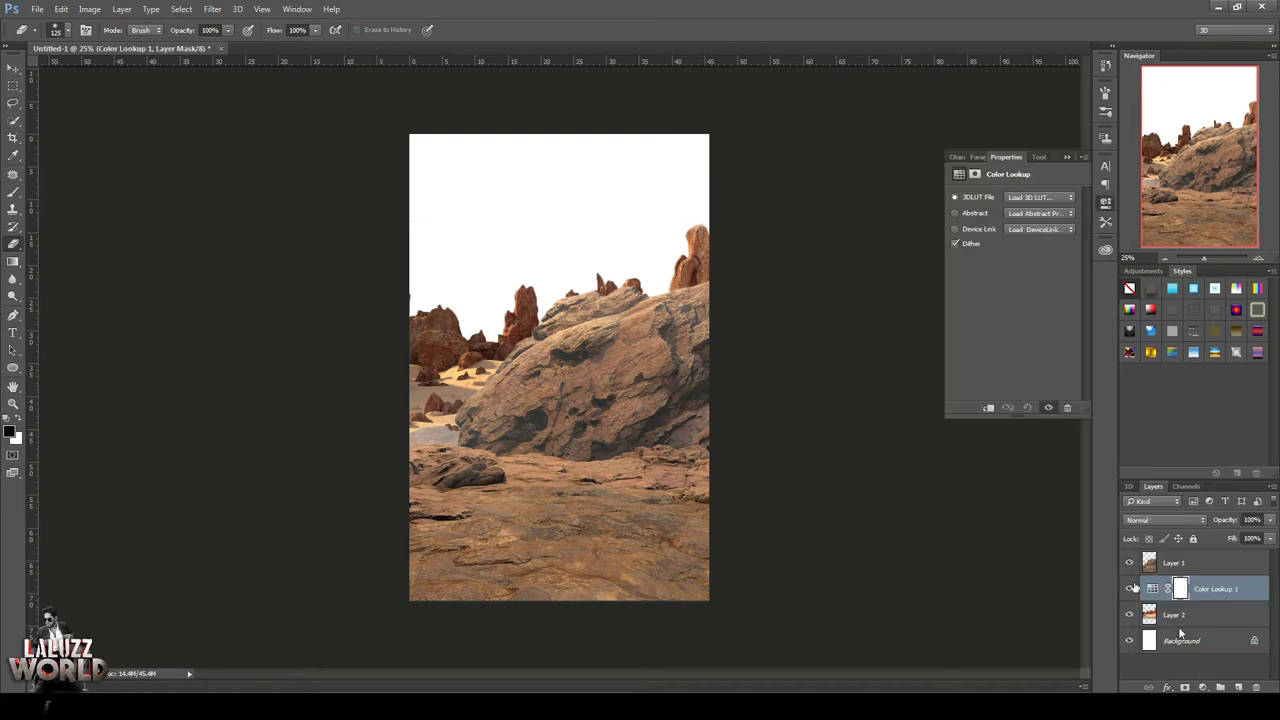
left_click(1046, 199)
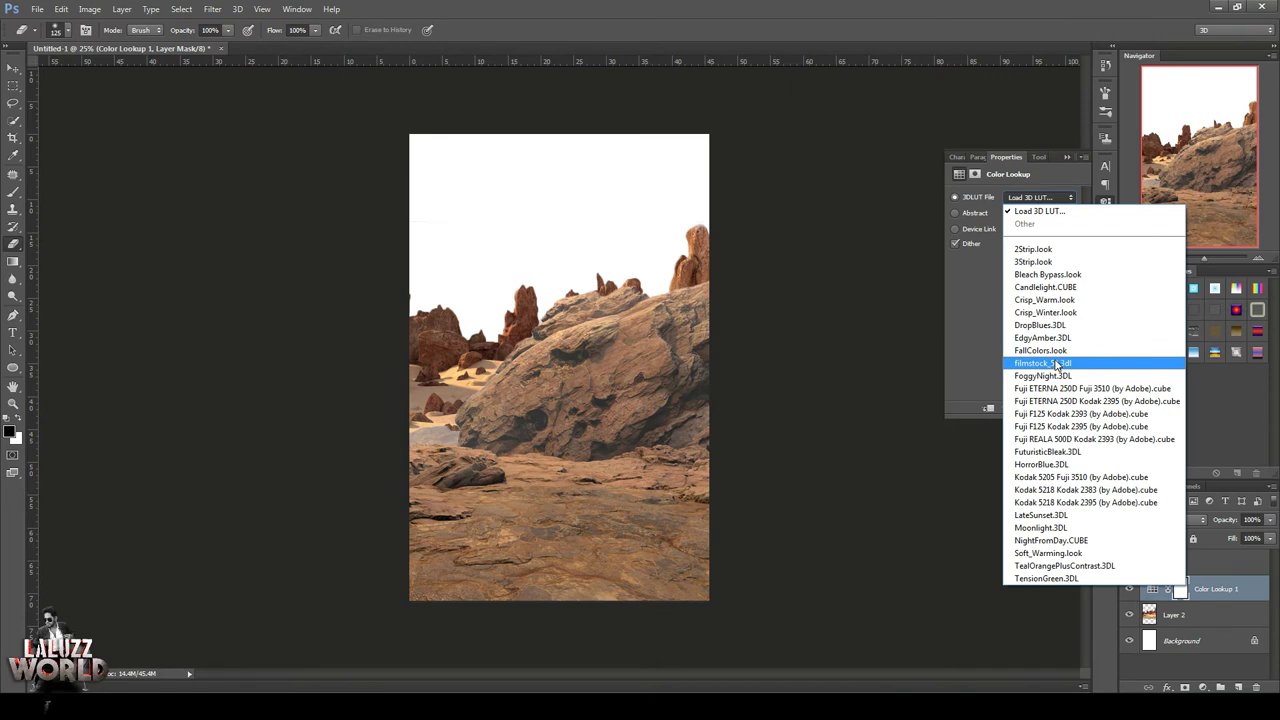
left_click(1044, 527)
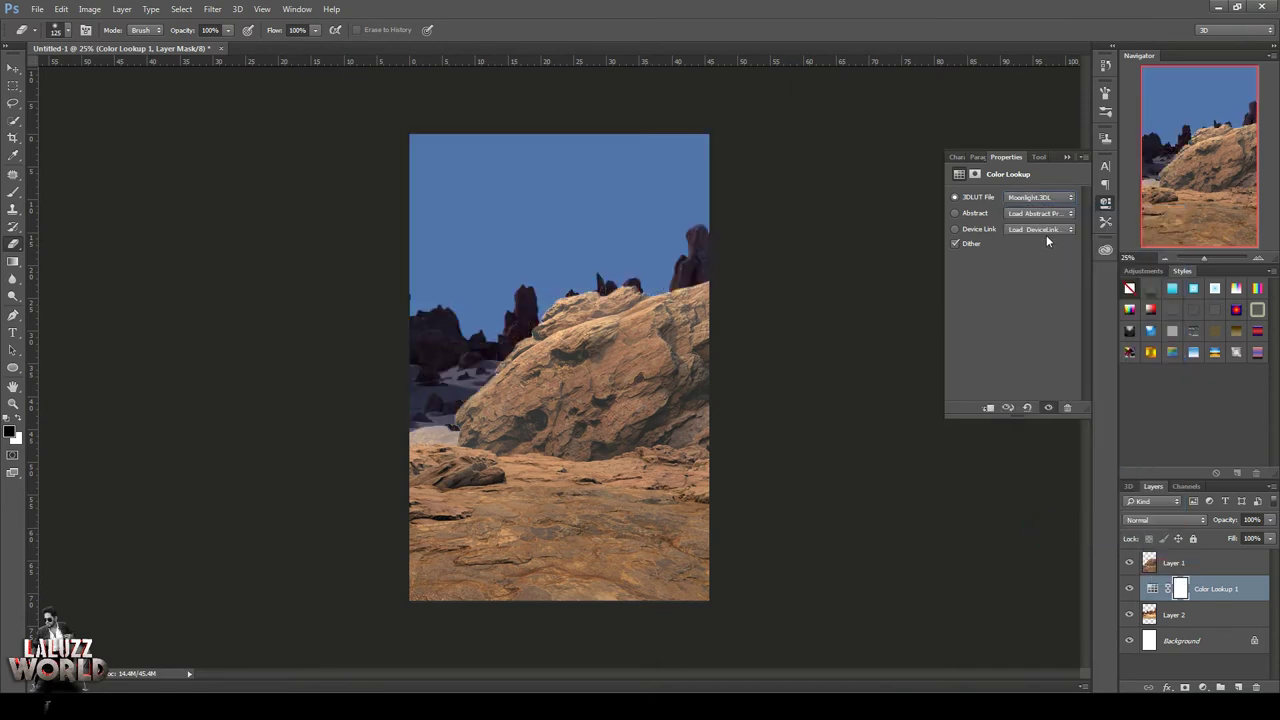
left_click_drag(1198, 590, 1180, 556)
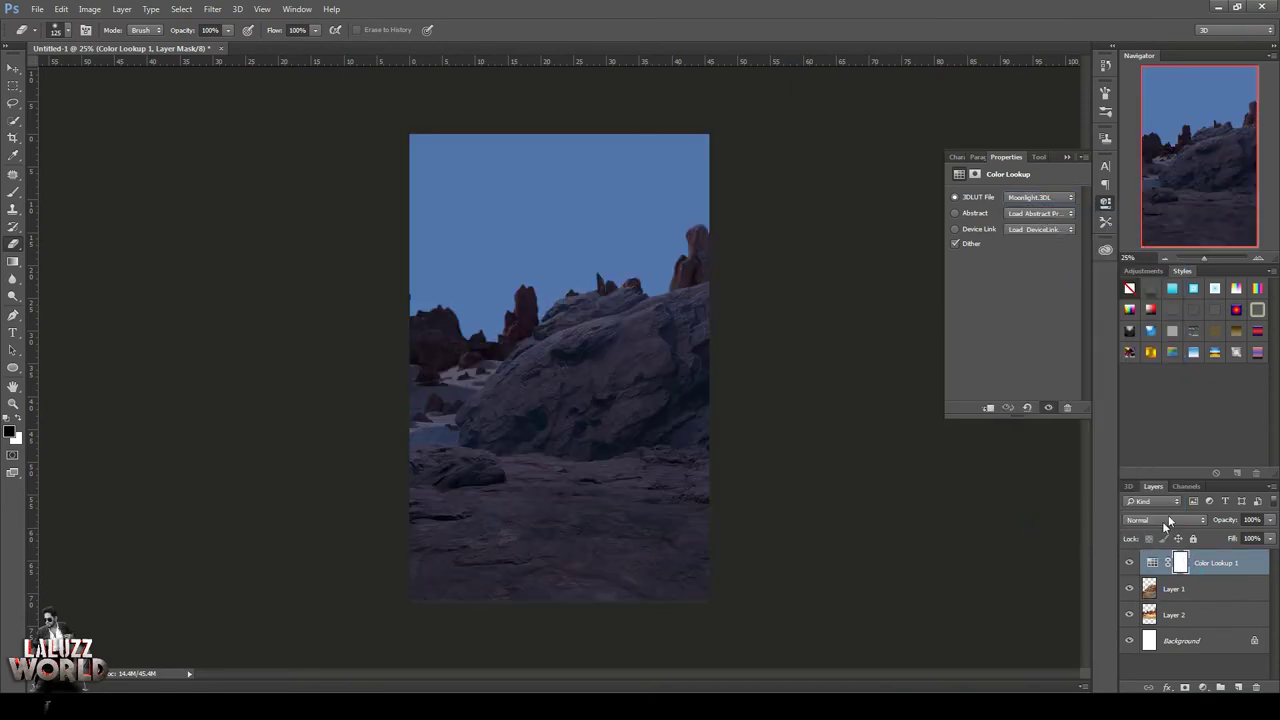
Compare NightFromDay.CUBE, DropBlues.3DL and FoggyNight.3DL looks, then keep Moonlight.3DL
left_click(1036, 200)
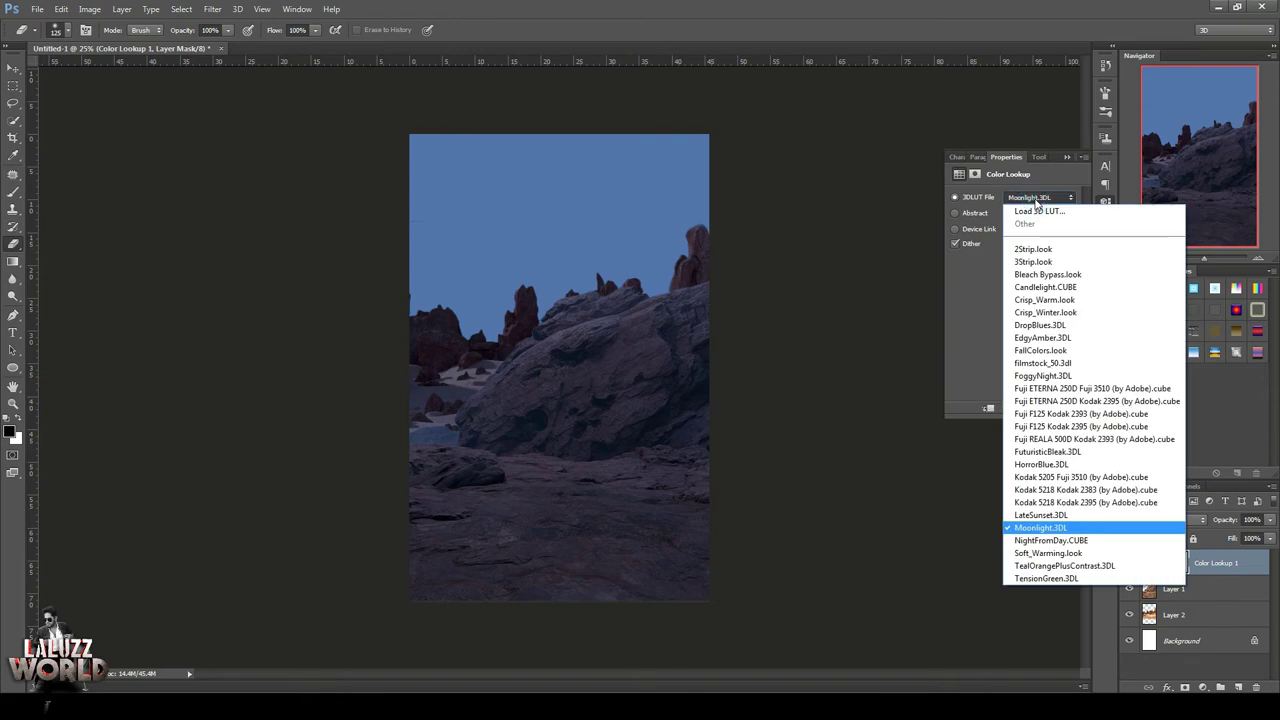
left_click(1048, 540)
left_click(1034, 199)
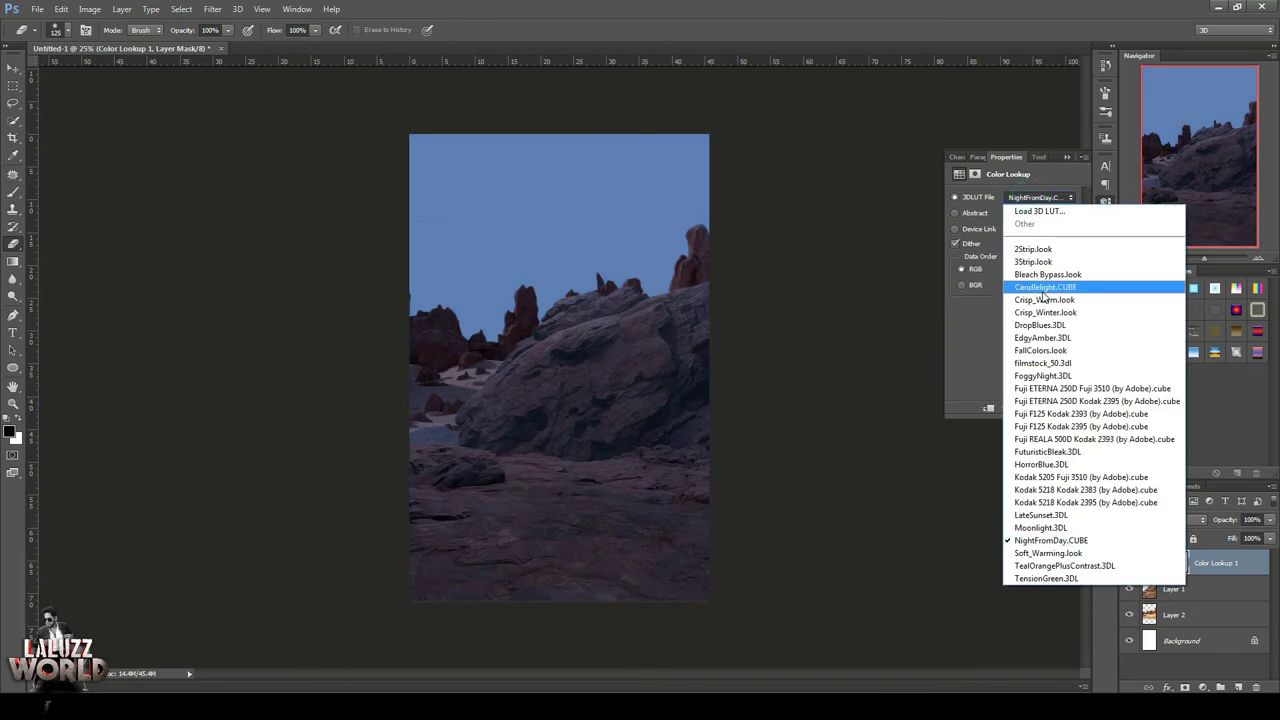
left_click(1040, 325)
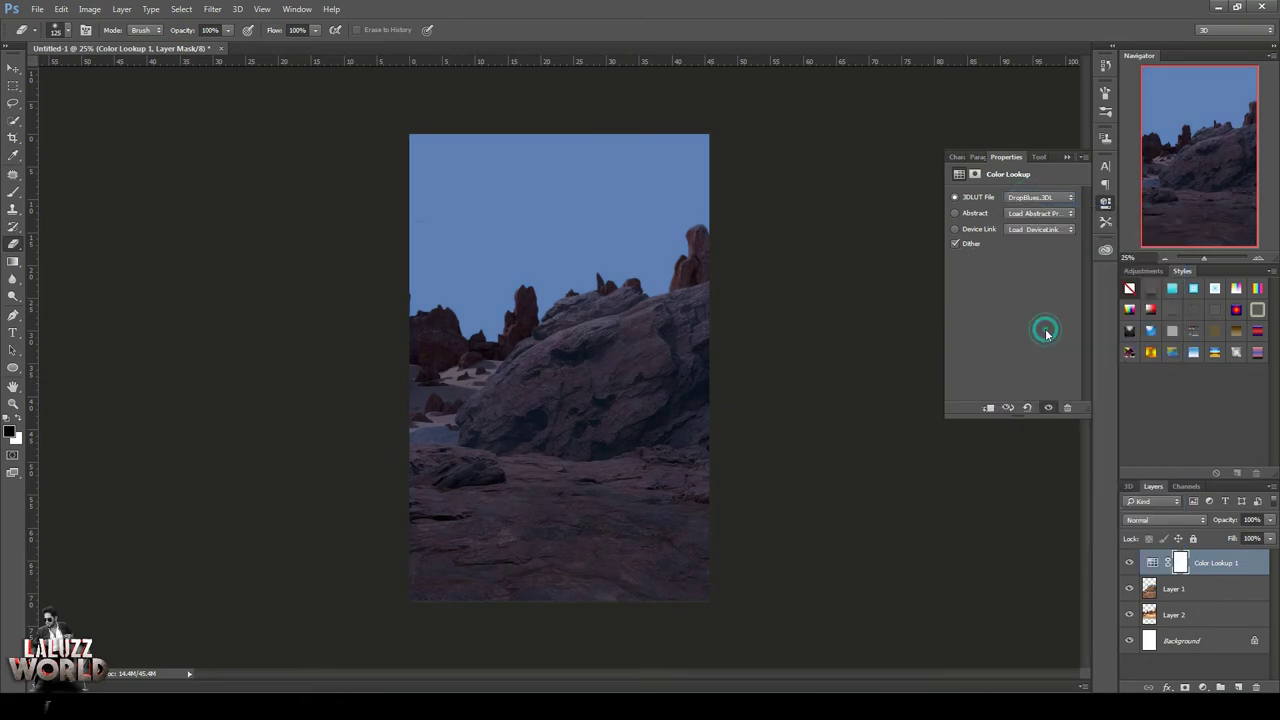
left_click(1040, 200)
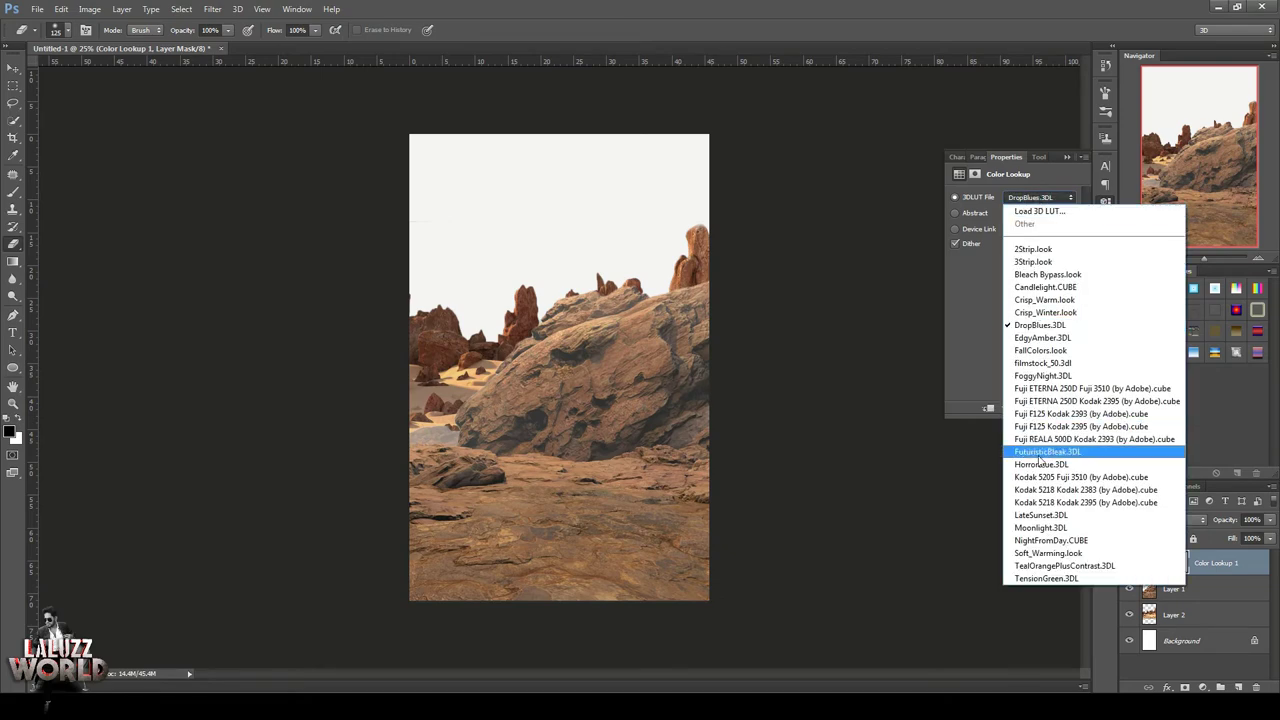
left_click(1042, 375)
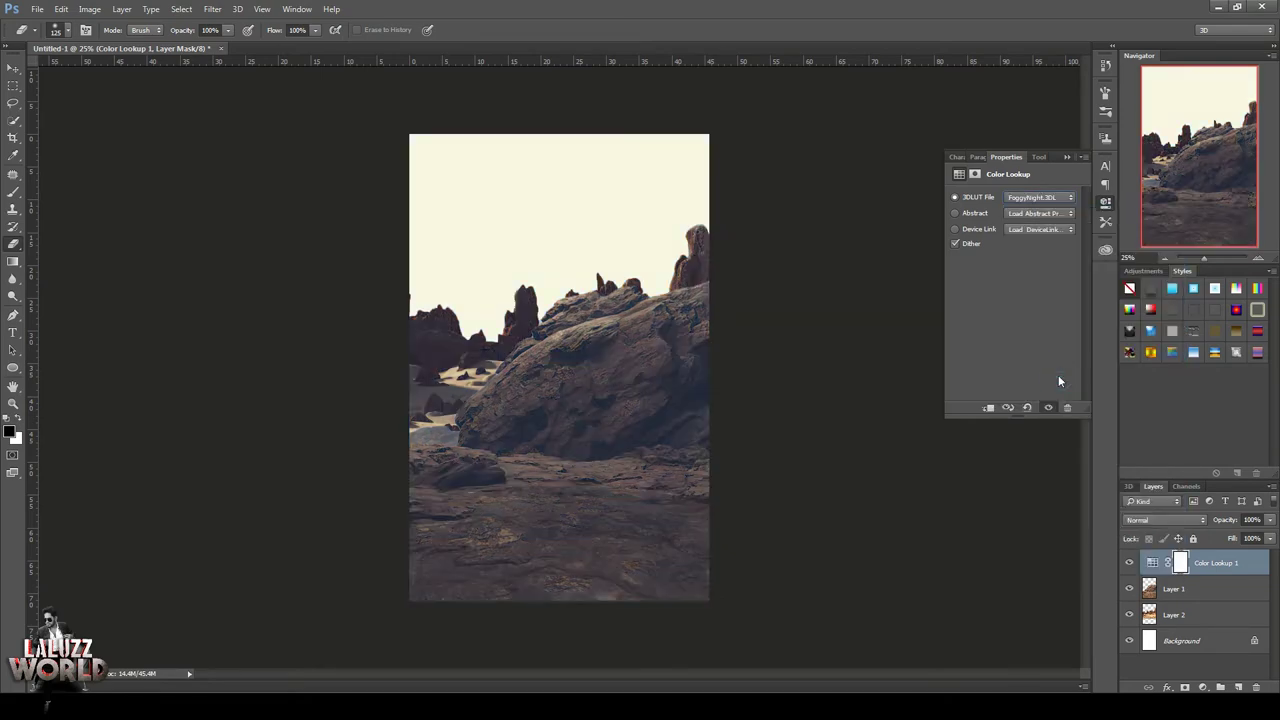
left_click(1032, 200)
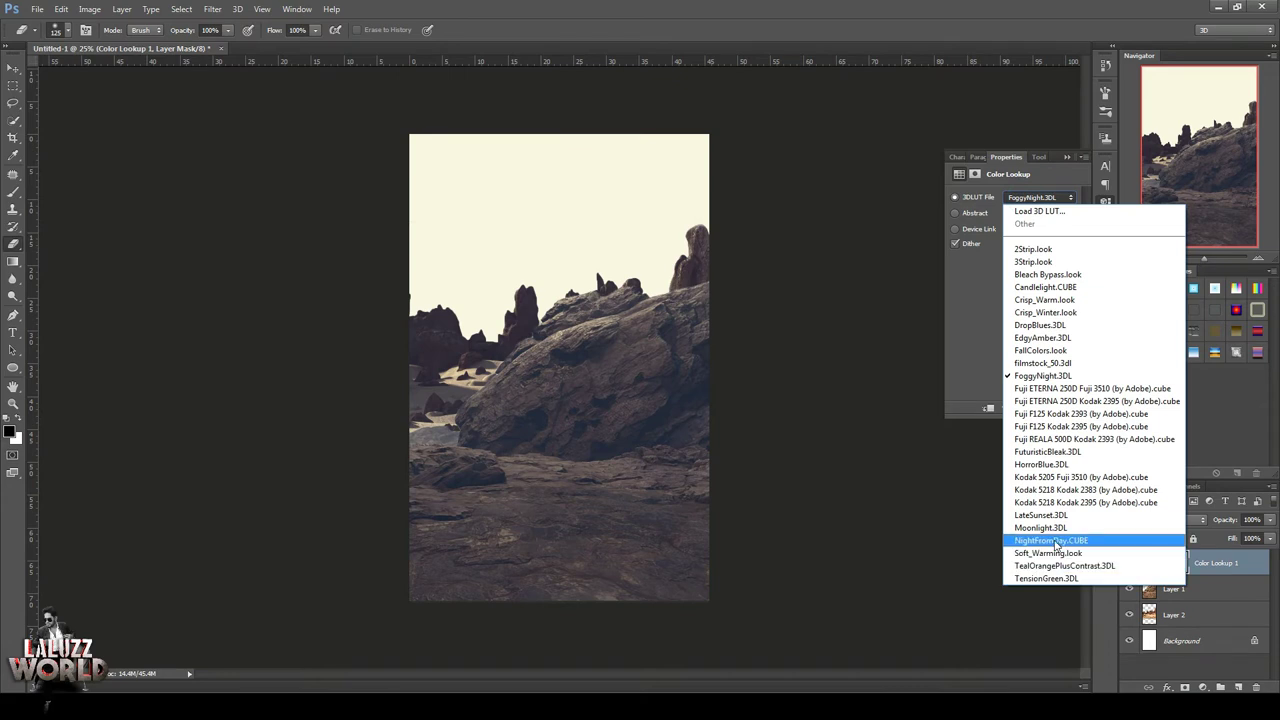
left_click(1045, 527)
left_click(1105, 138)
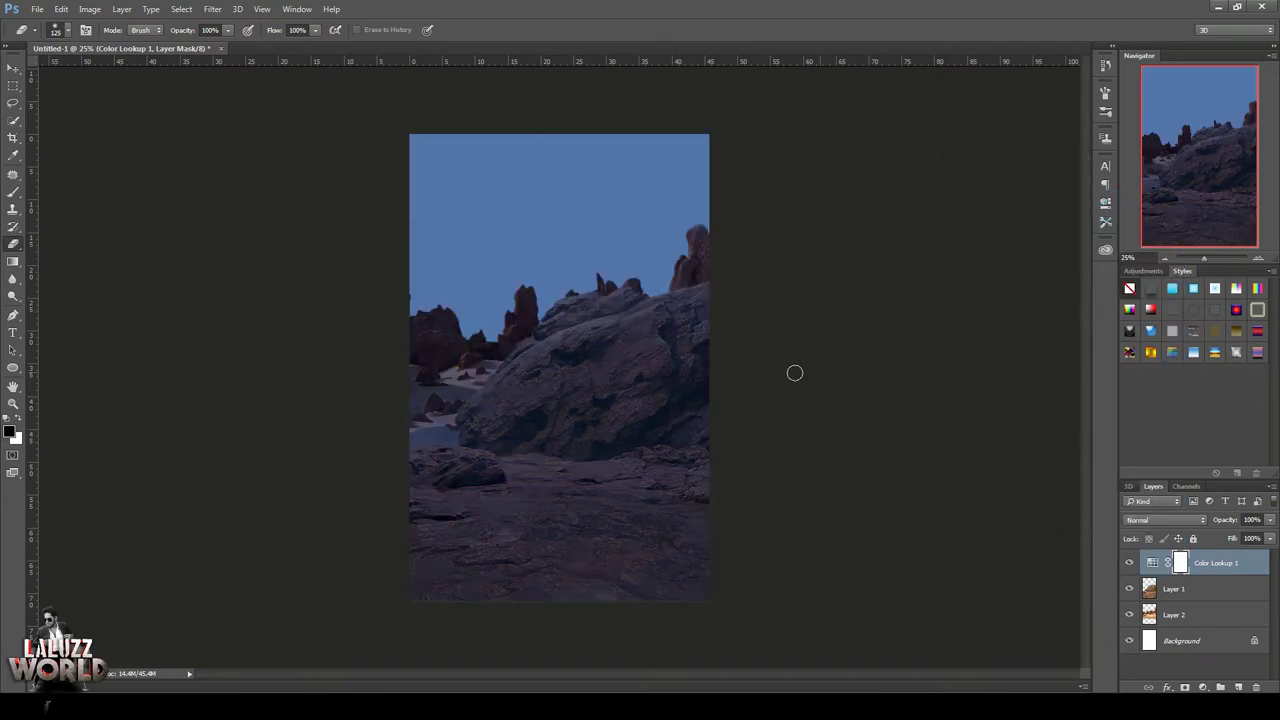
Open the galaxy image in its own floating window
left_click(36, 9)
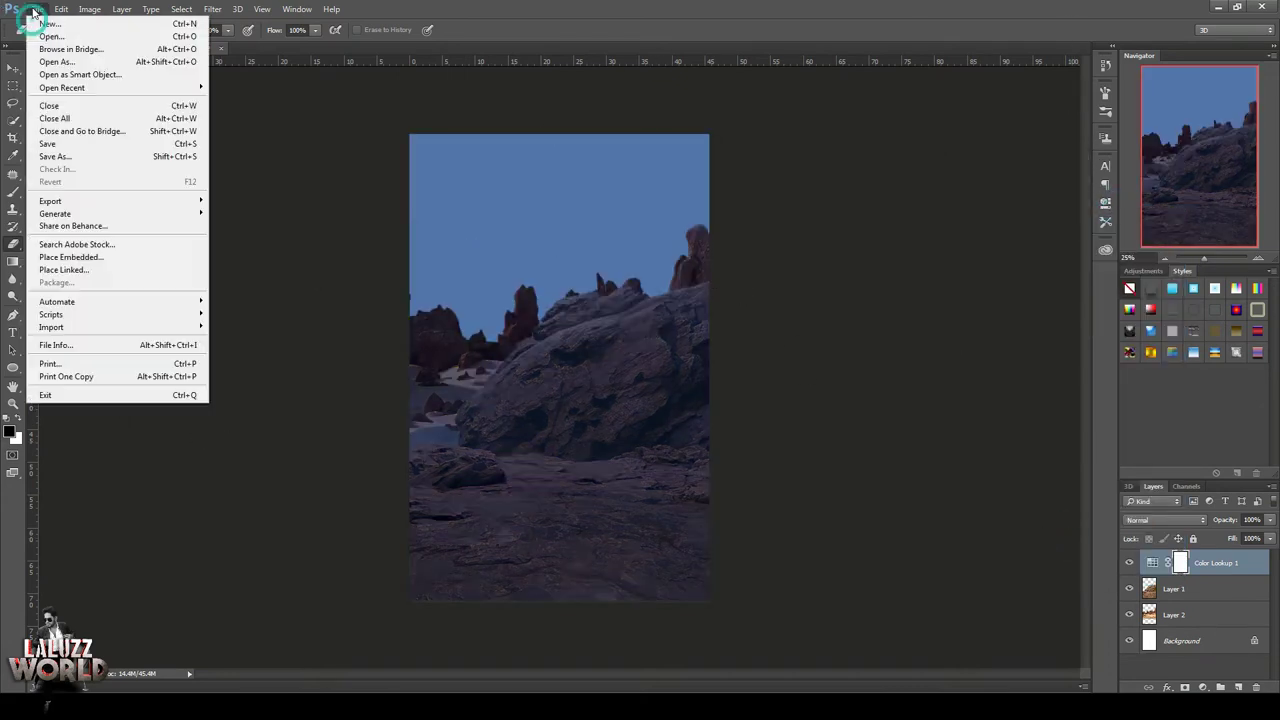
left_click(60, 80)
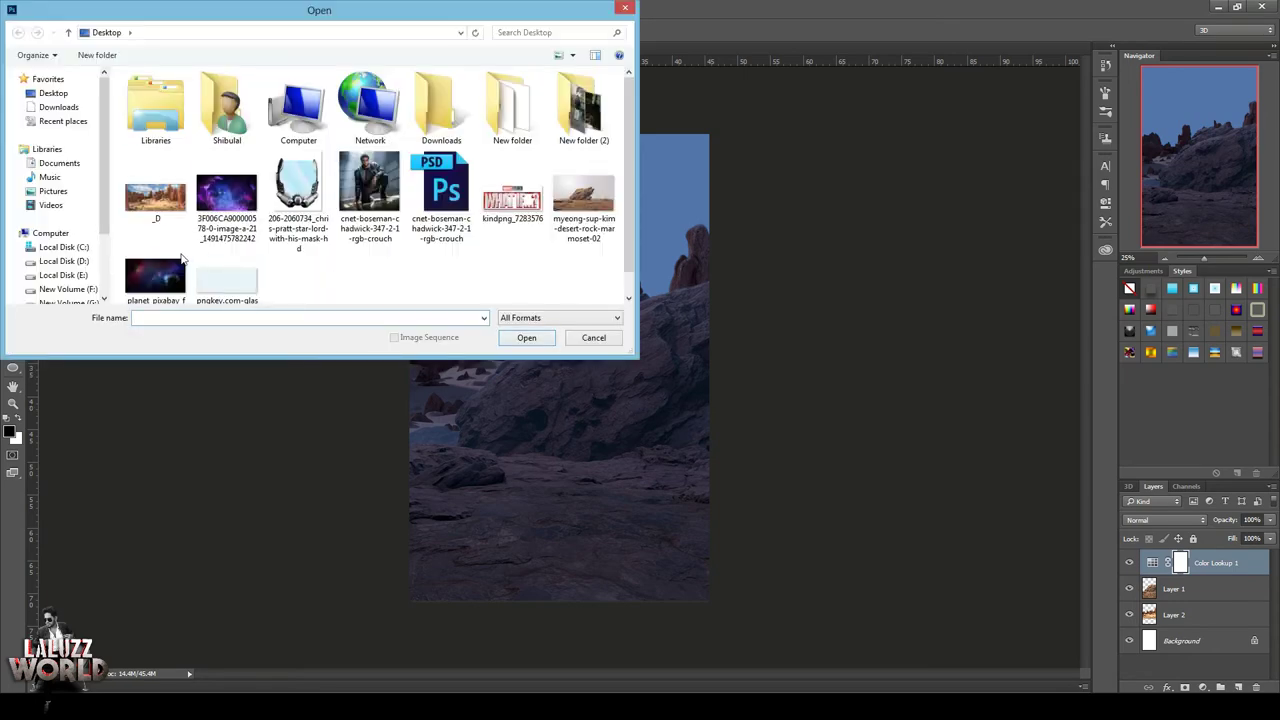
left_click(226, 200)
left_click(526, 337)
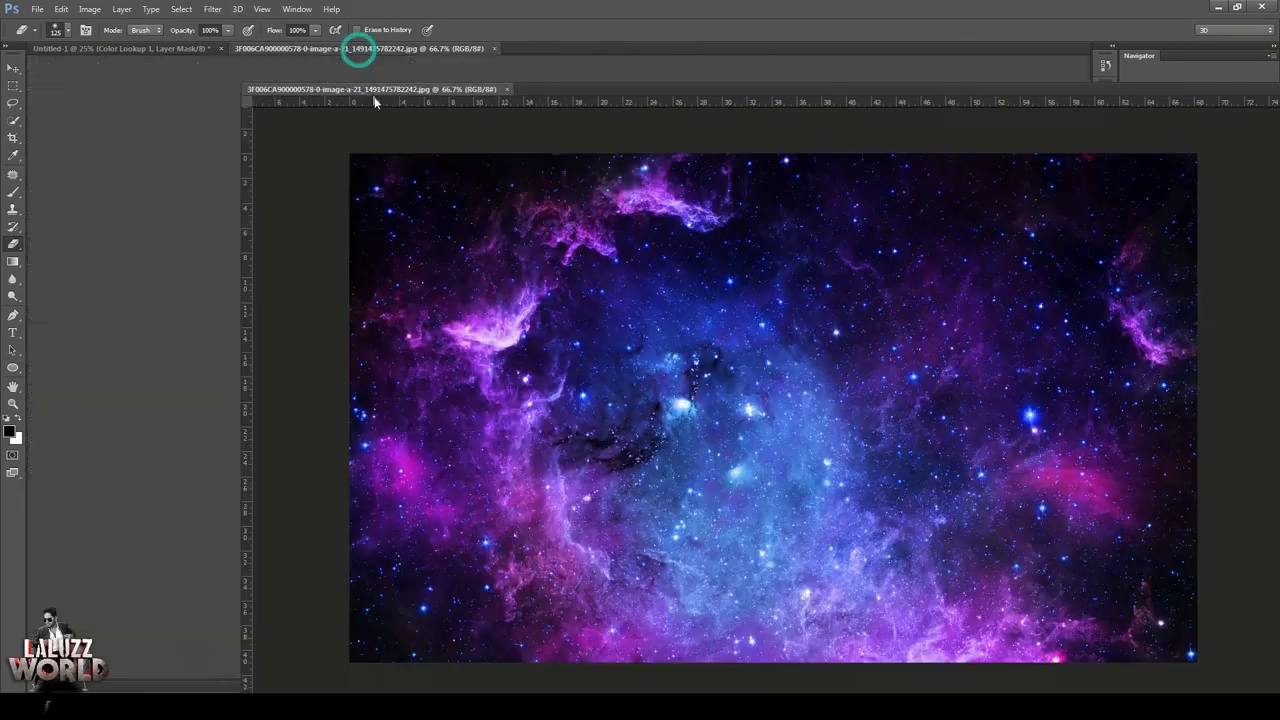
left_click_drag(357, 48, 850, 88)
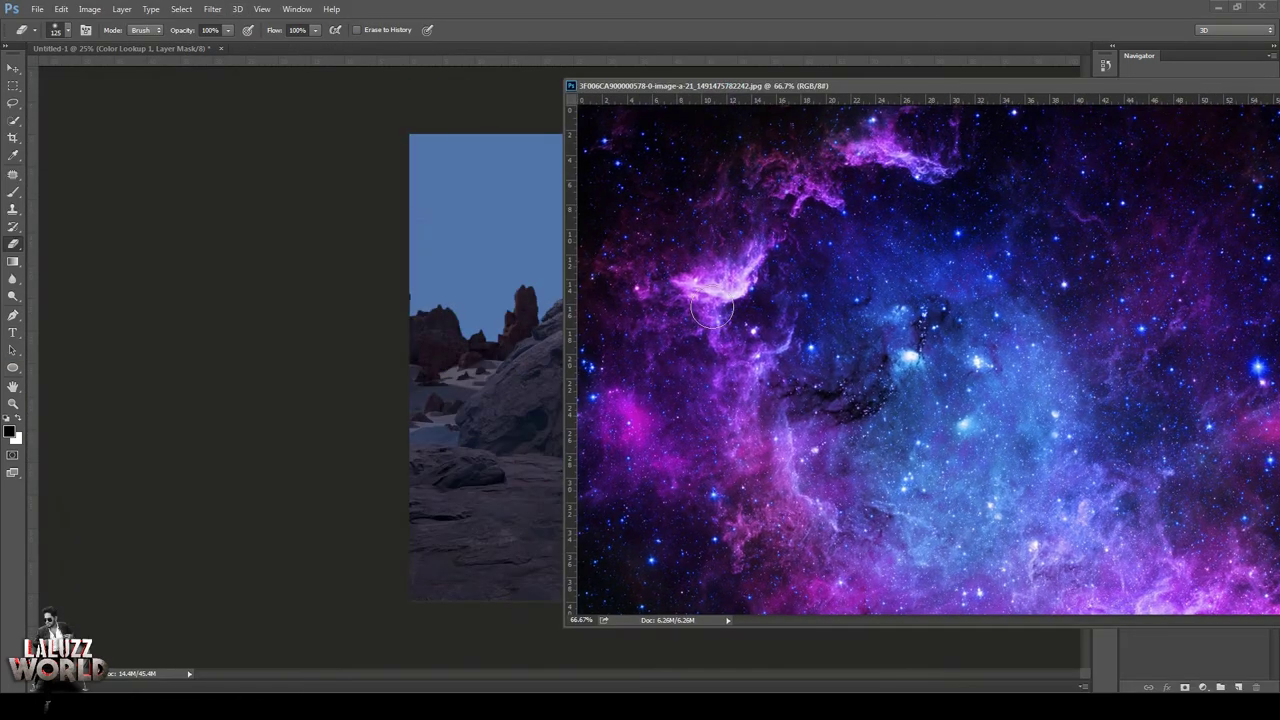
Drag the galaxy into the composite as a new layer and hide Color Lookup 1
left_click(12, 68)
left_click_drag(608, 410, 548, 428)
left_click_drag(1100, 86, 745, 118)
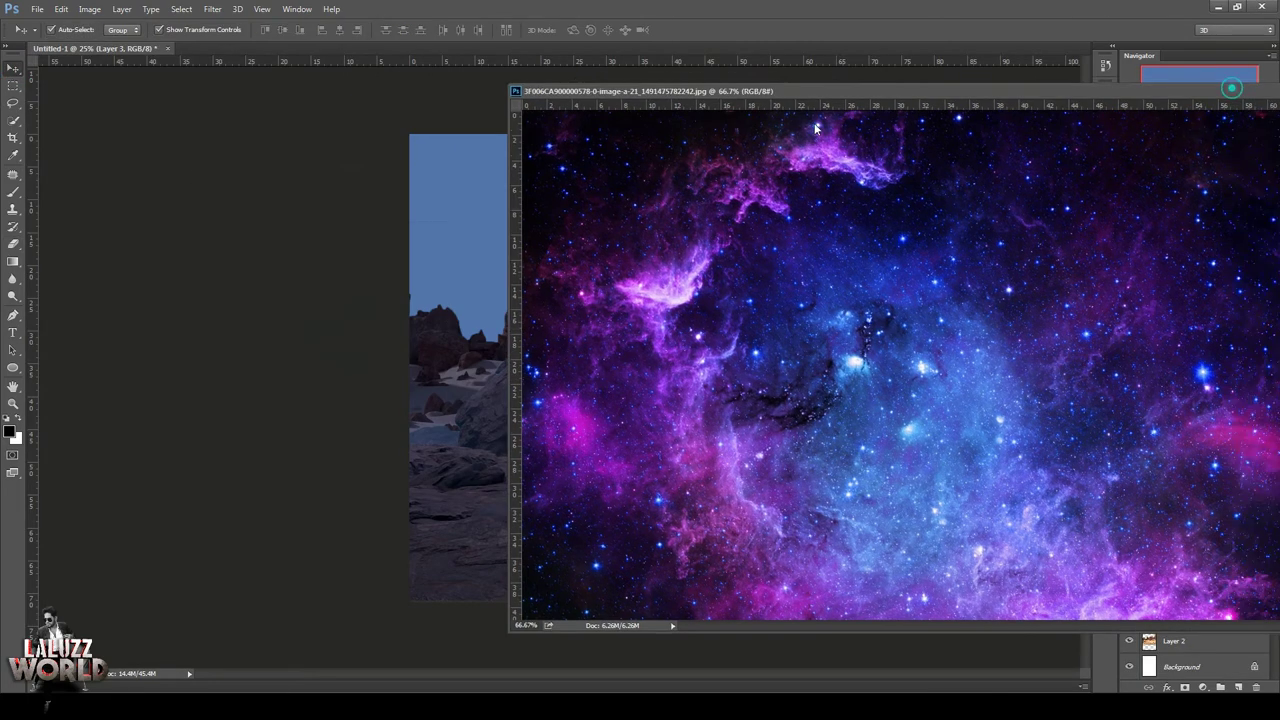
left_click(745, 118)
left_click(1129, 589)
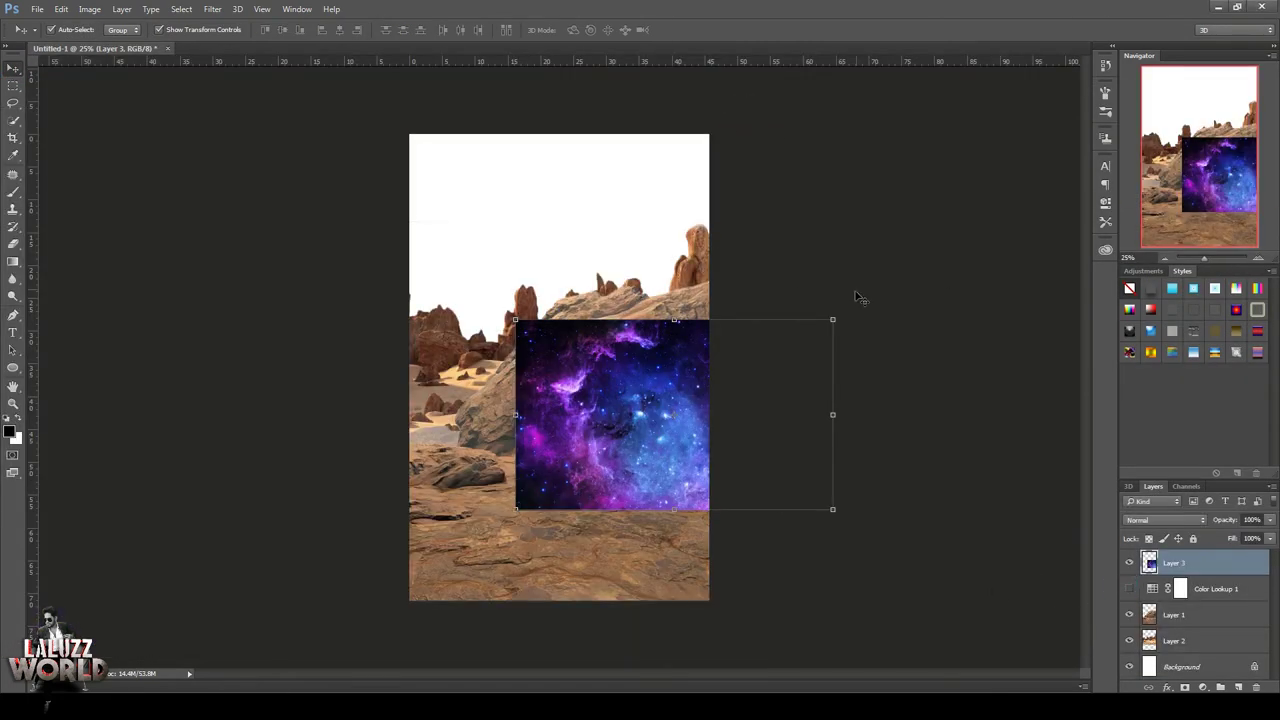
Rotate the galaxy upright and enlarge it to cover the whole canvas
left_click_drag(645, 345, 521, 341)
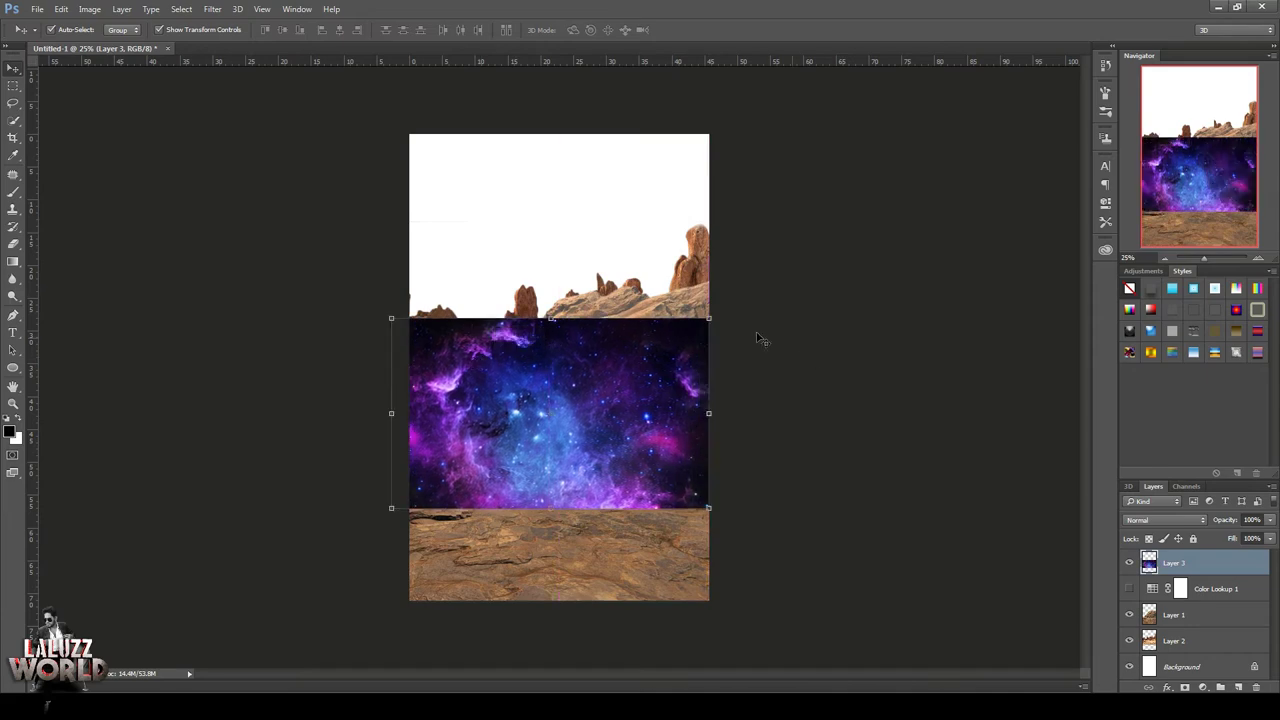
mouse_move(720, 312)
left_mouse_down()
mouse_move(634, 203)
mouse_move(400, 137)
left_mouse_up()
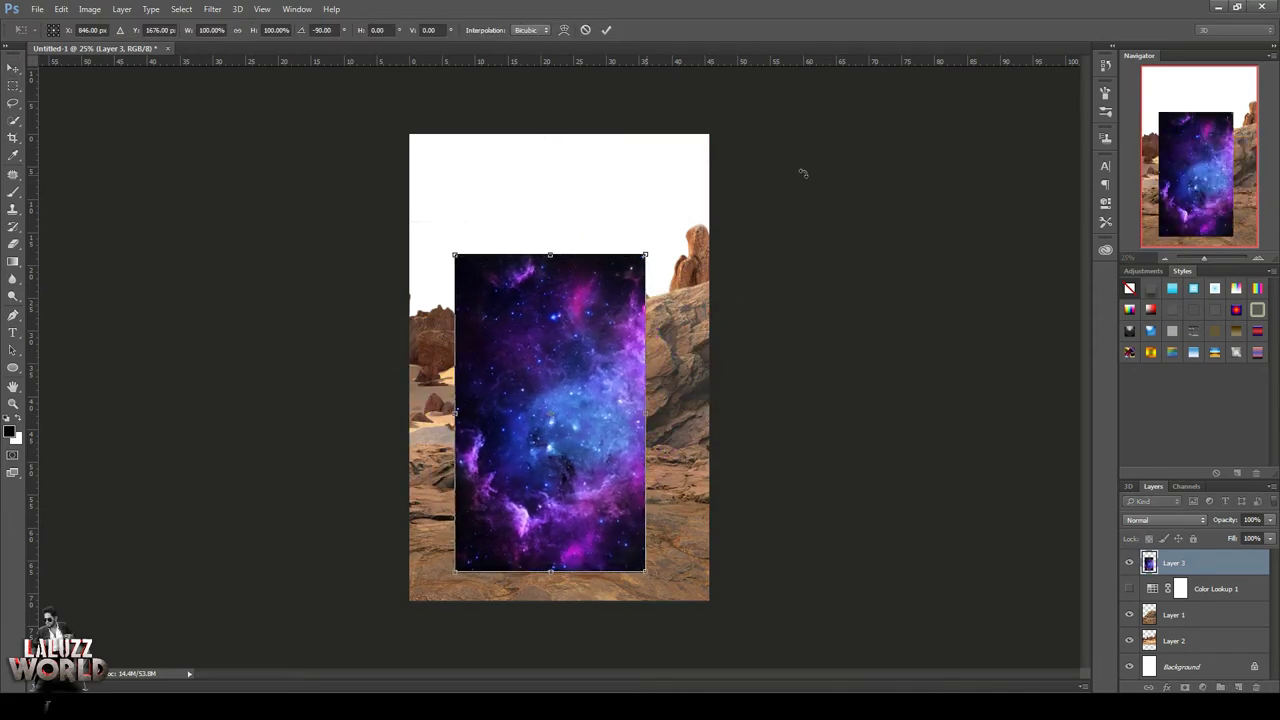
mouse_move(646, 253)
left_mouse_down()
mouse_move(714, 251)
mouse_move(668, 268)
left_mouse_up()
key("Return")
Set the galaxy layer's blend mode to Overlay after trying Color
left_click(1165, 520)
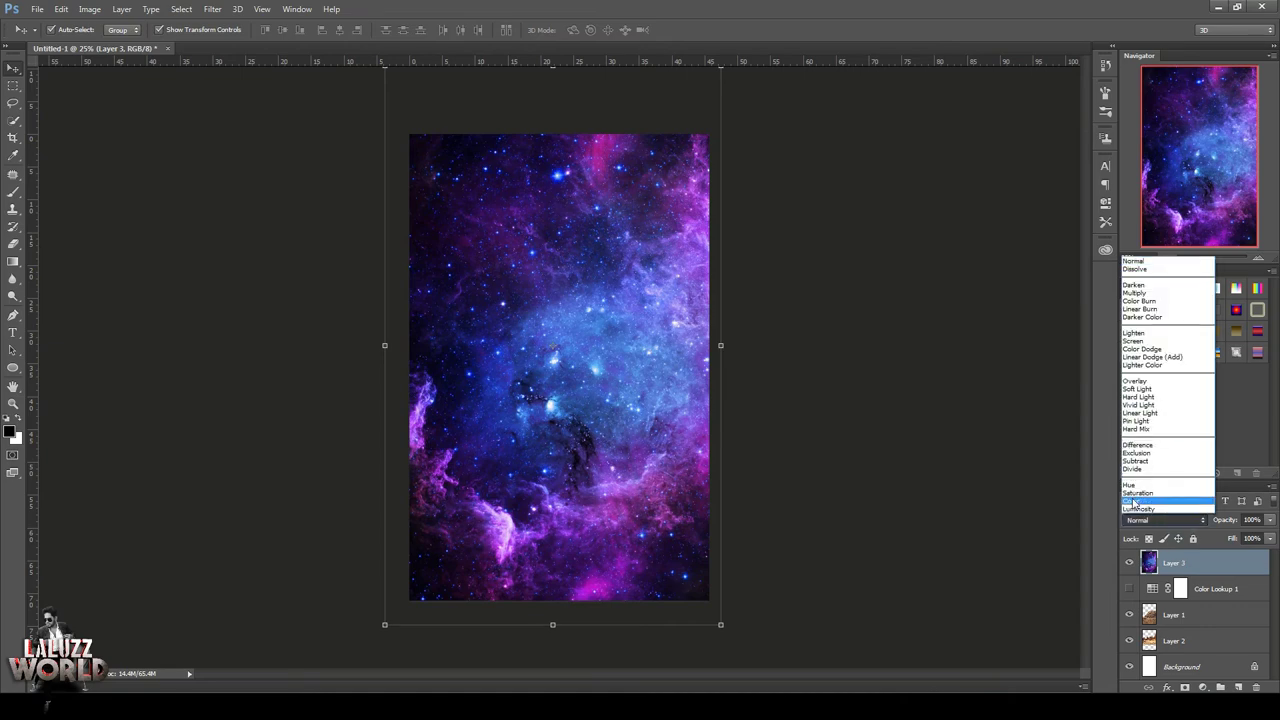
left_click(1142, 505)
left_click(1160, 520)
left_click(1150, 388)
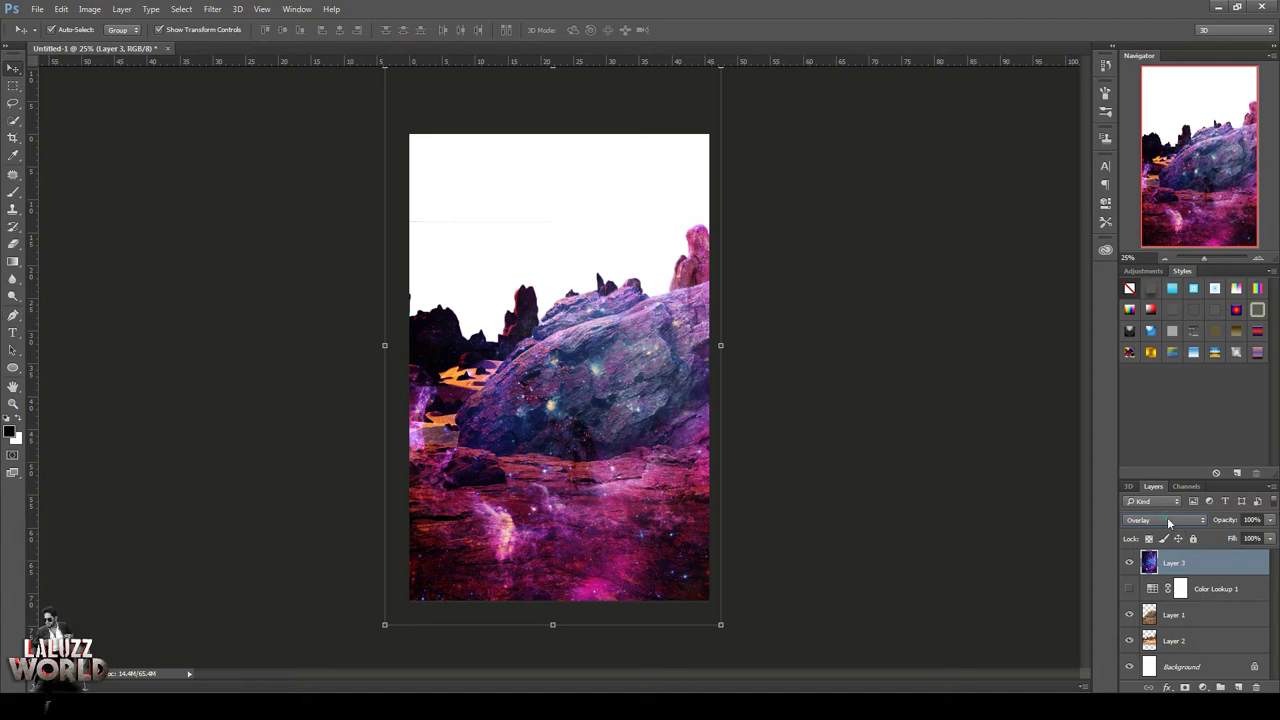
Try Color Dodge and Hard Light on the galaxy layer and shift it slightly lower
left_click(1168, 520)
left_click(1147, 350)
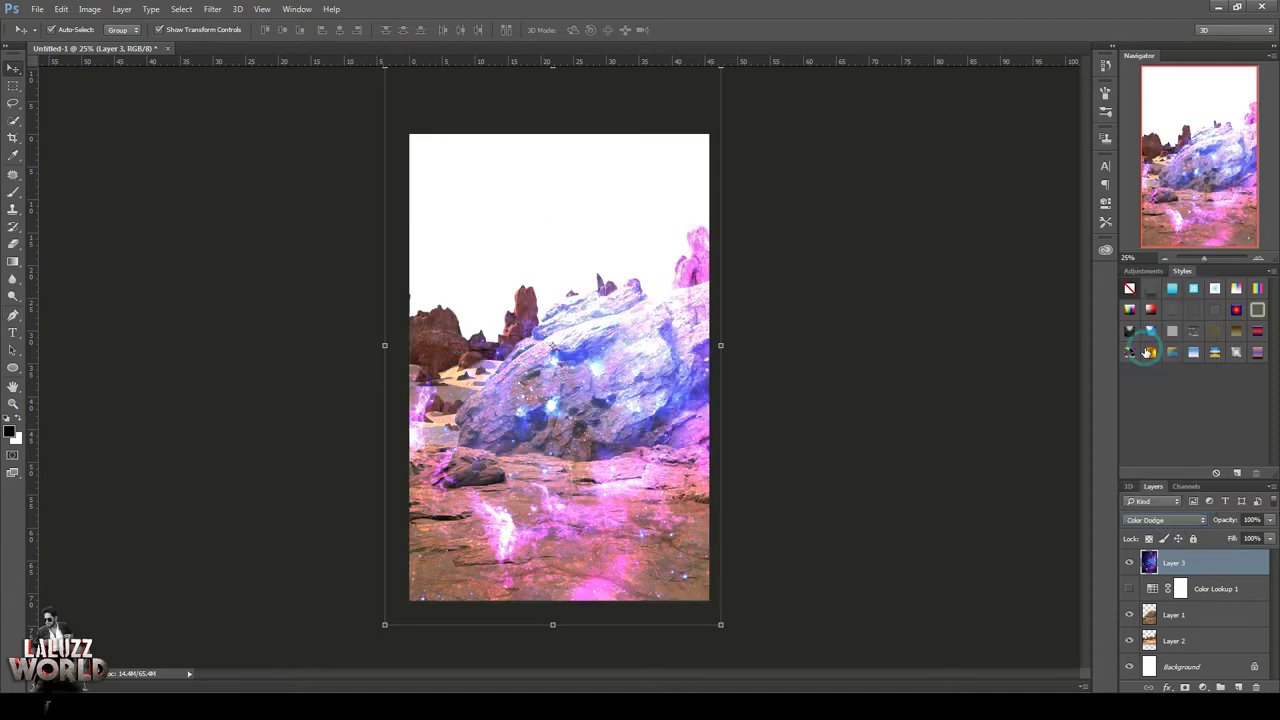
left_click(1152, 520)
left_click(1145, 405)
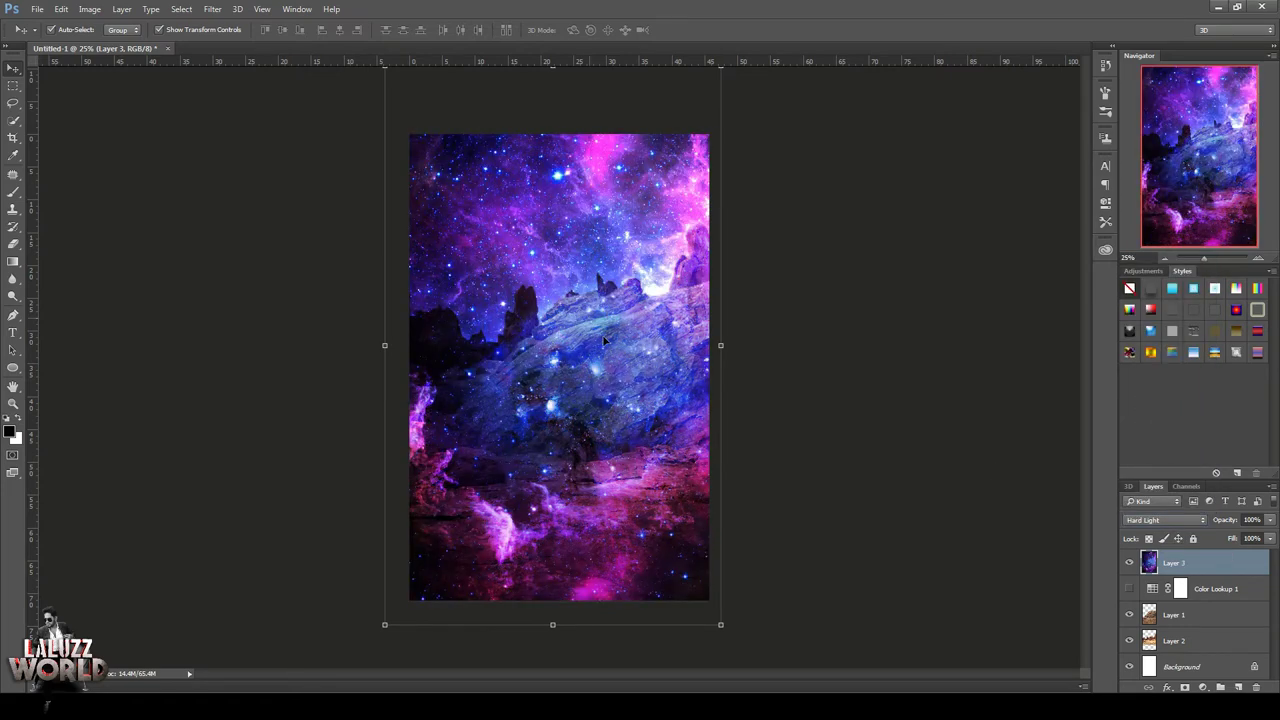
mouse_move(603, 341)
left_mouse_down()
mouse_move(601, 378)
mouse_move(601, 359)
left_mouse_up()
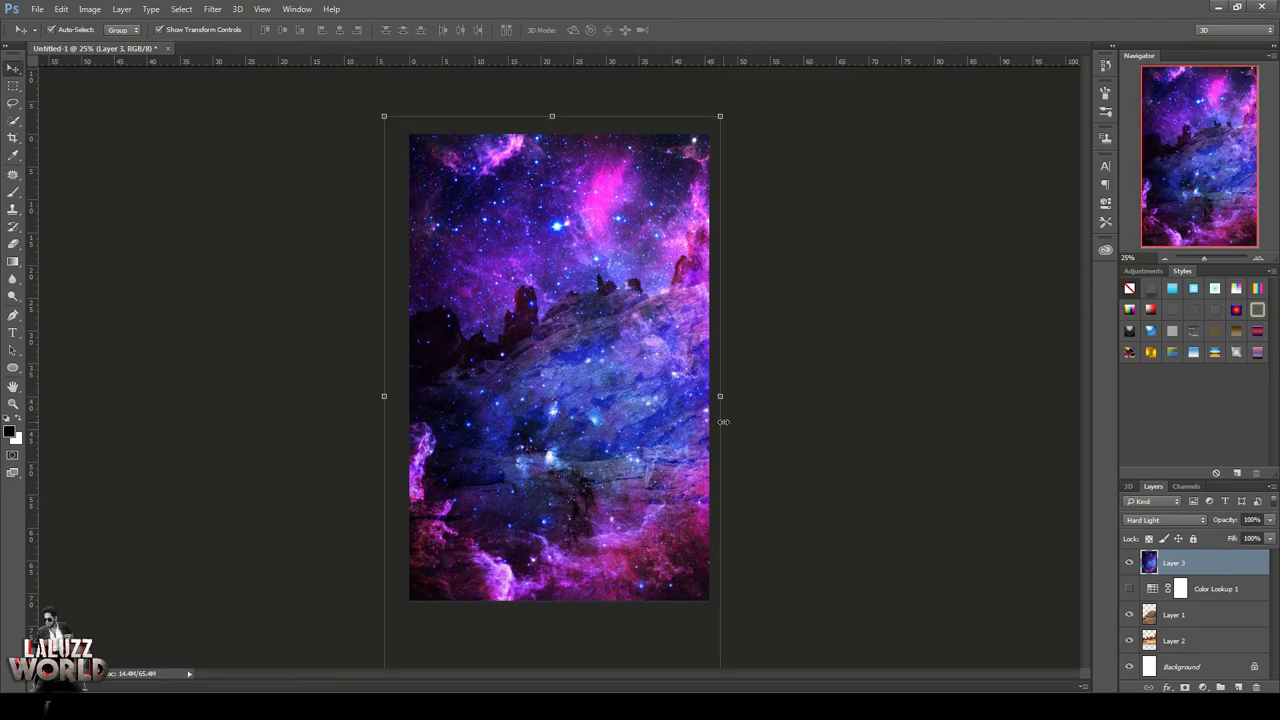
Cycle the galaxy layer through Color, Linear Light and Hard Mix, returning to Overlay
left_click(1160, 521)
left_click(1163, 506)
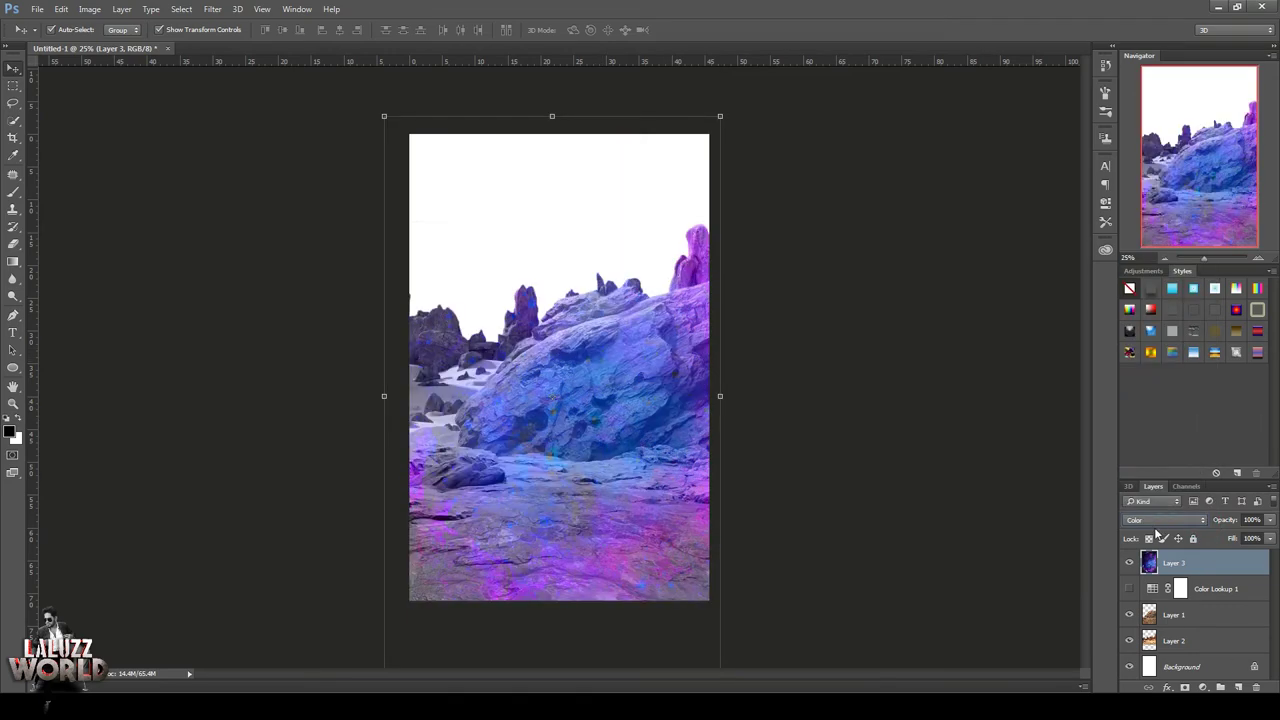
left_click(1157, 528)
left_click(1150, 451)
left_click(1157, 517)
left_click(1150, 429)
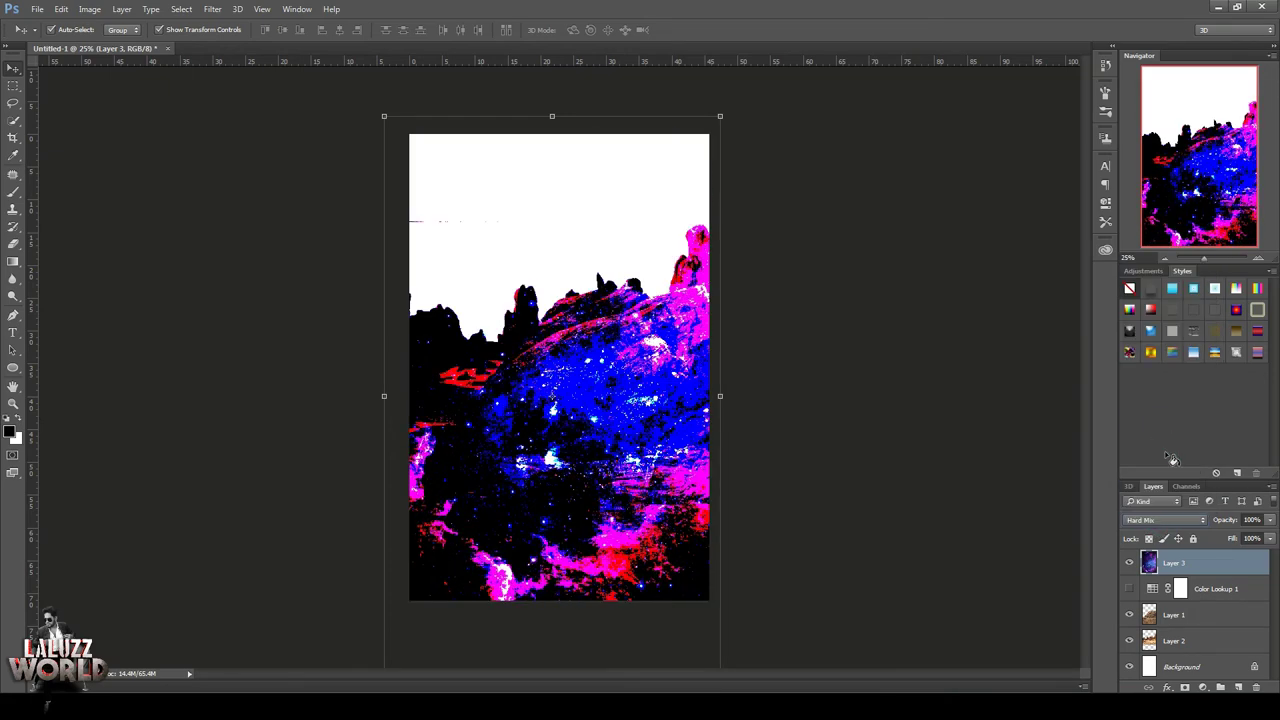
left_click(1168, 519)
left_click(1140, 381)
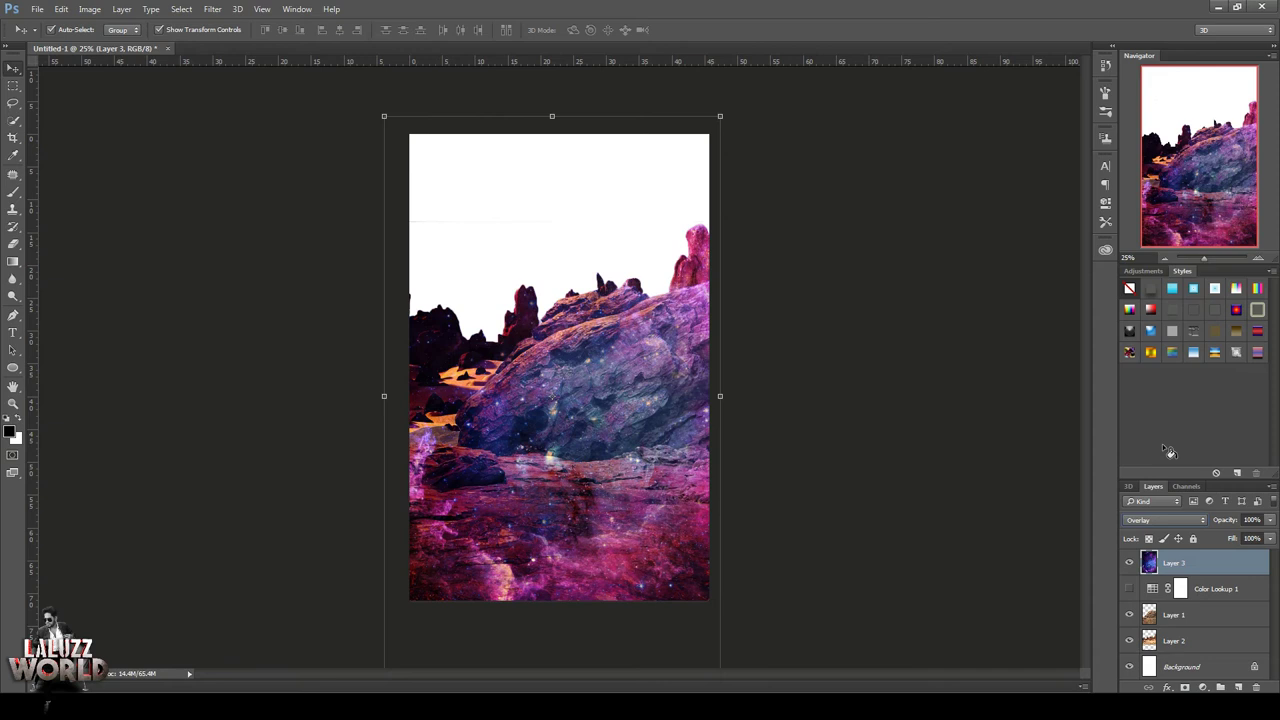
Compare Multiply, Darken, Color Dodge and Soft Light on the galaxy layer before settling on Overlay
left_click(1187, 522)
left_click(1153, 293)
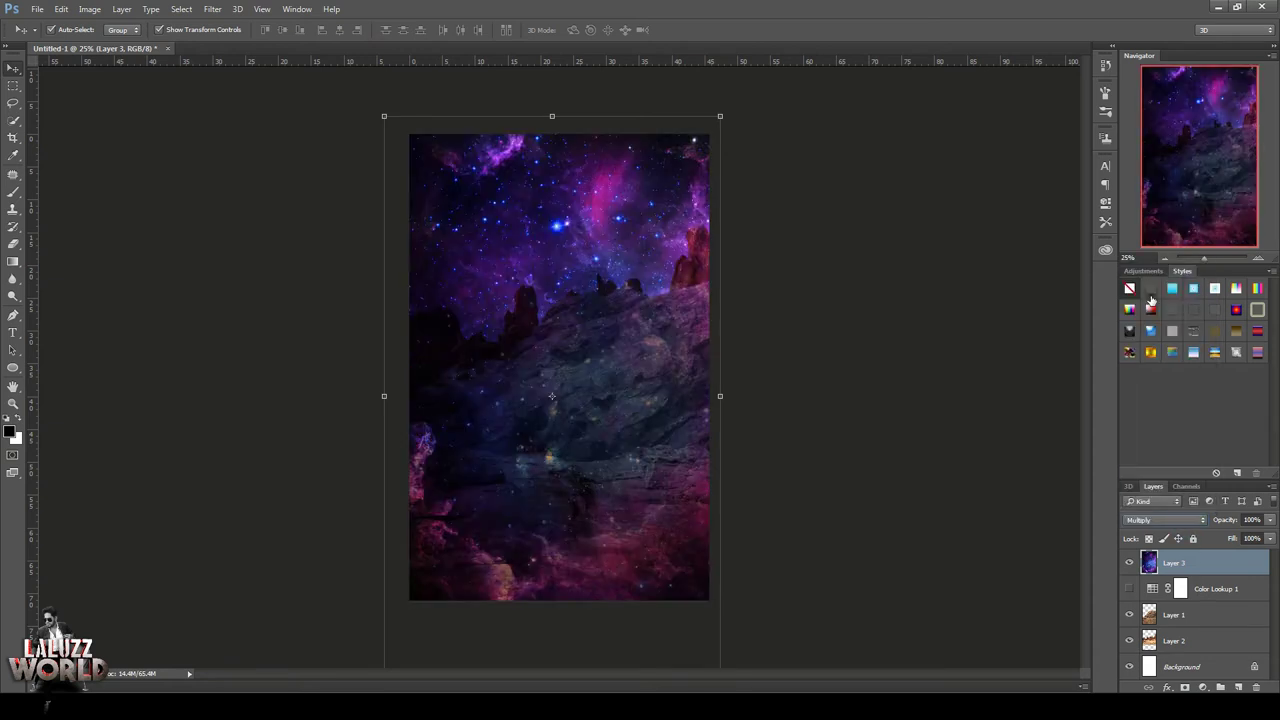
left_click(1180, 520)
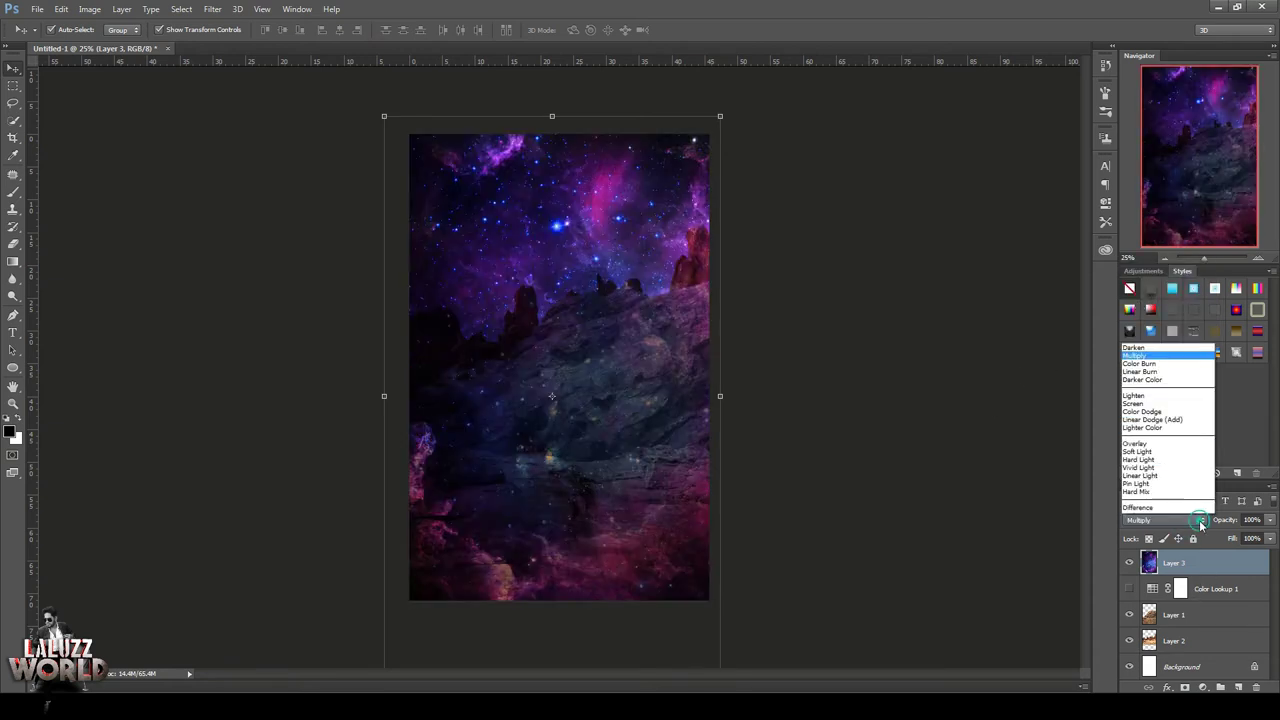
left_click(1143, 287)
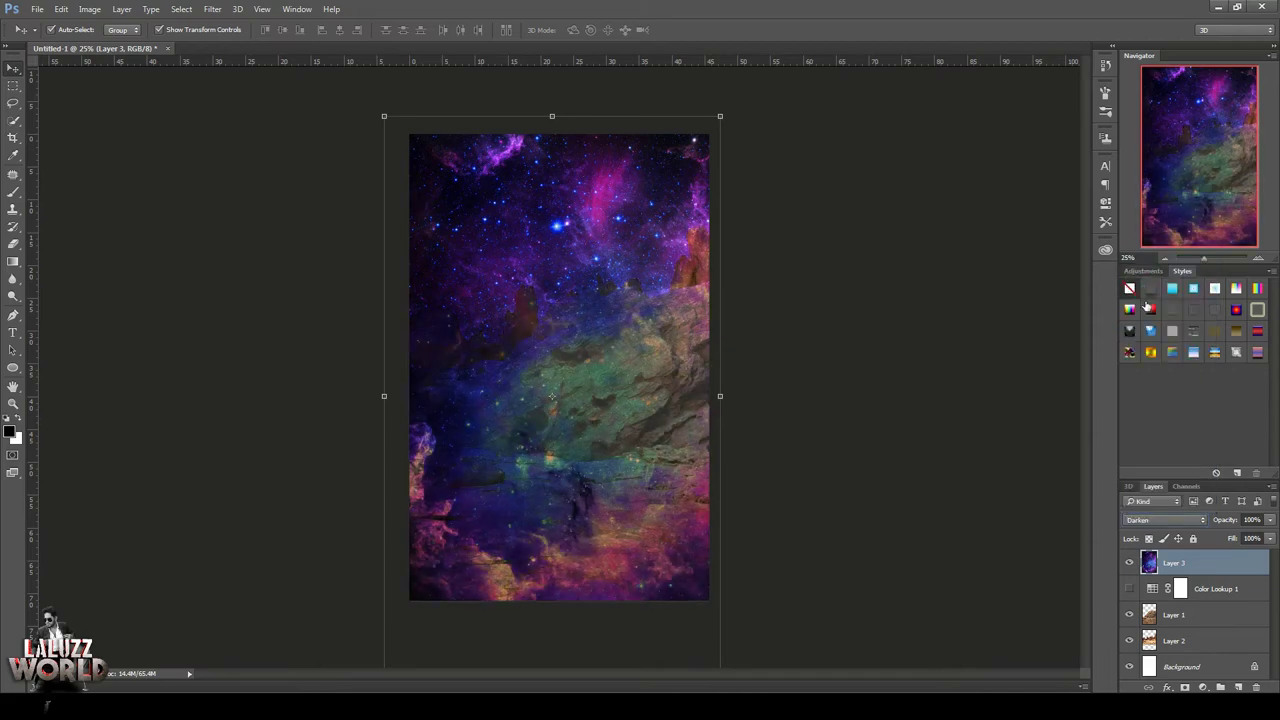
left_click(1146, 522)
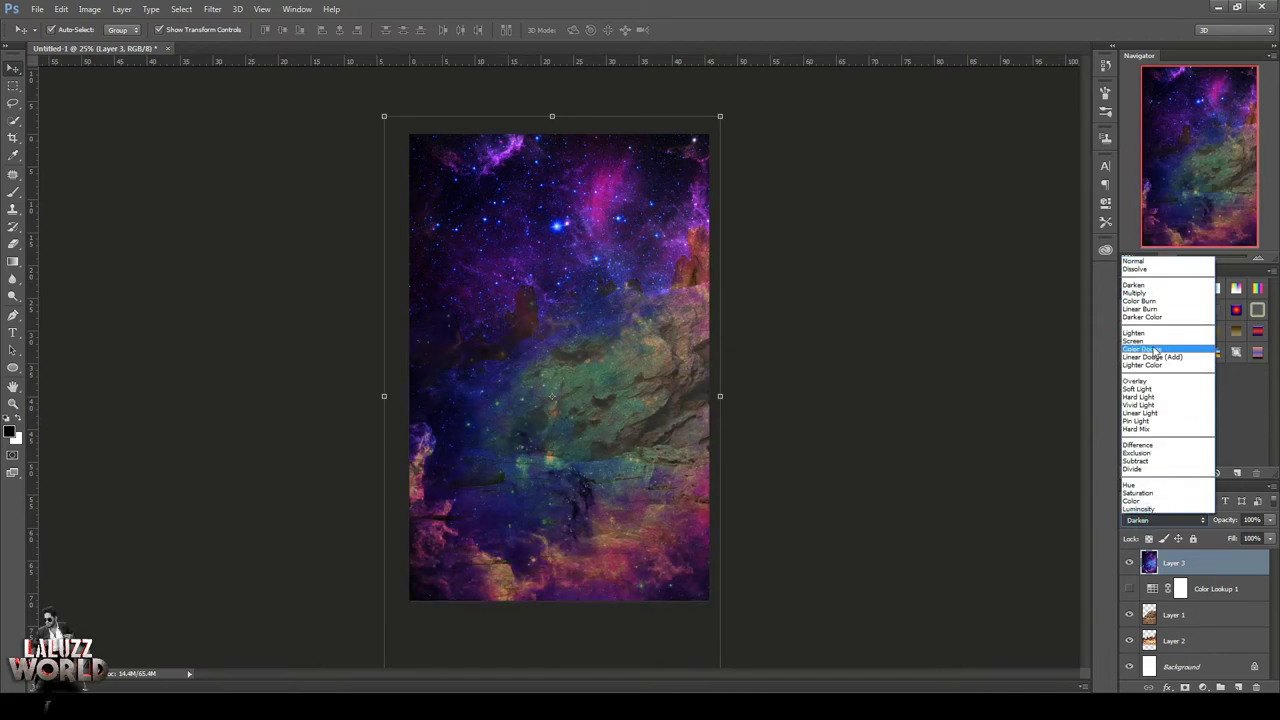
left_click(1152, 356)
left_click(1158, 523)
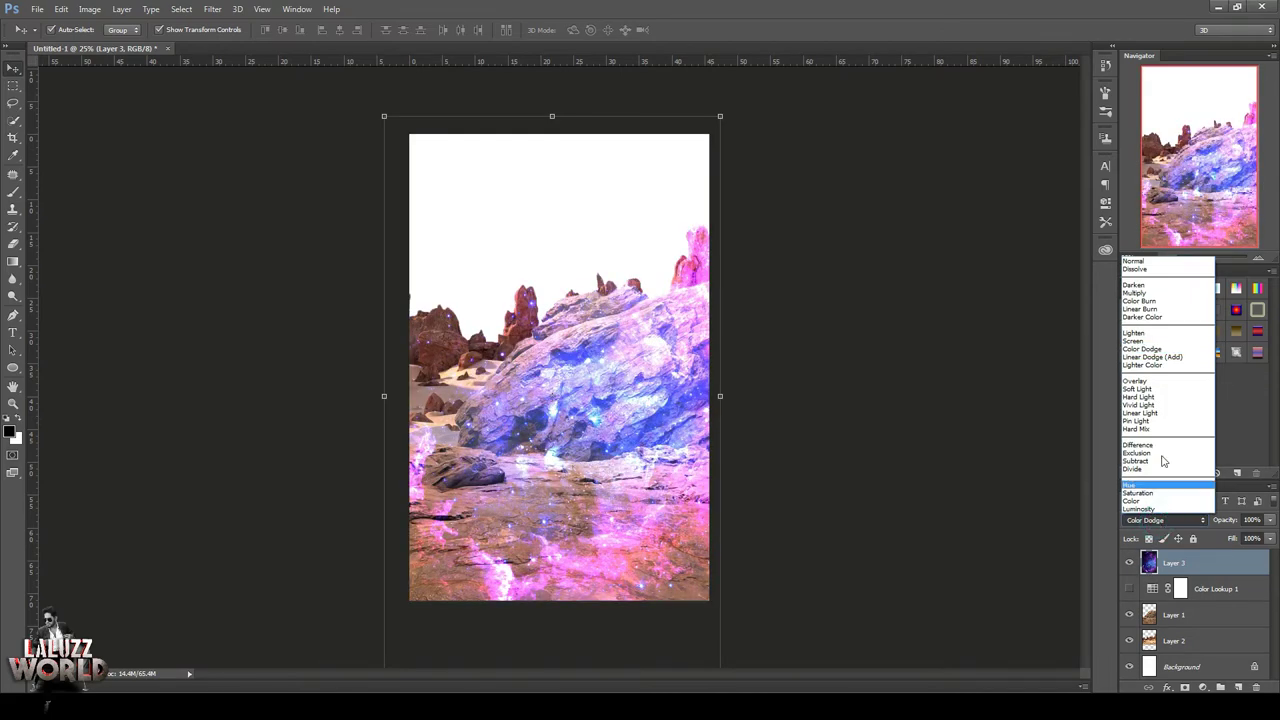
left_click(1152, 397)
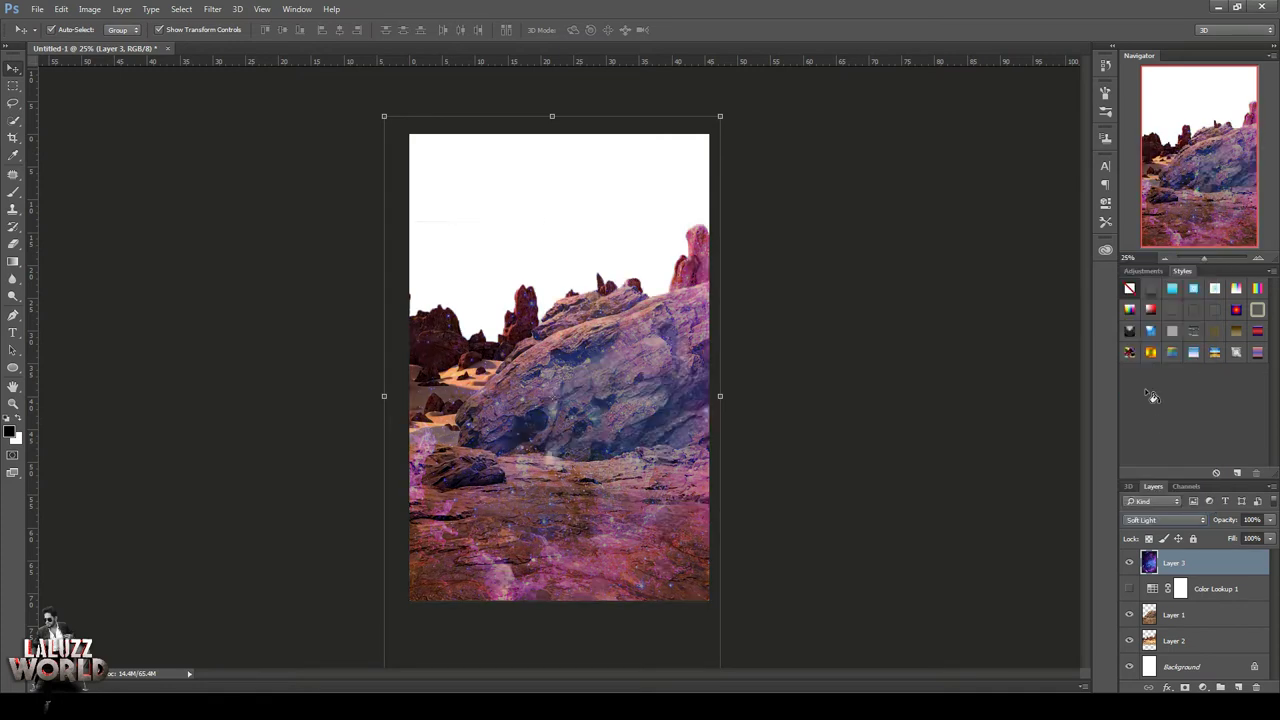
left_click(1146, 519)
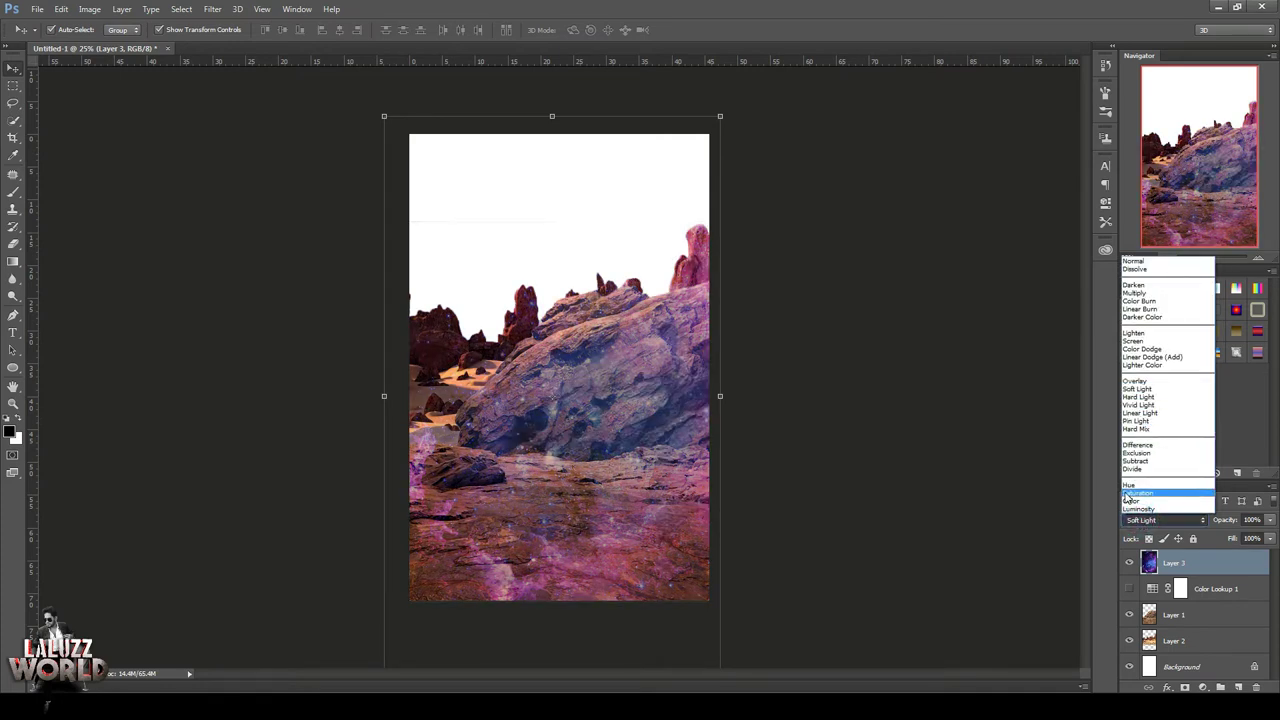
left_click(1146, 392)
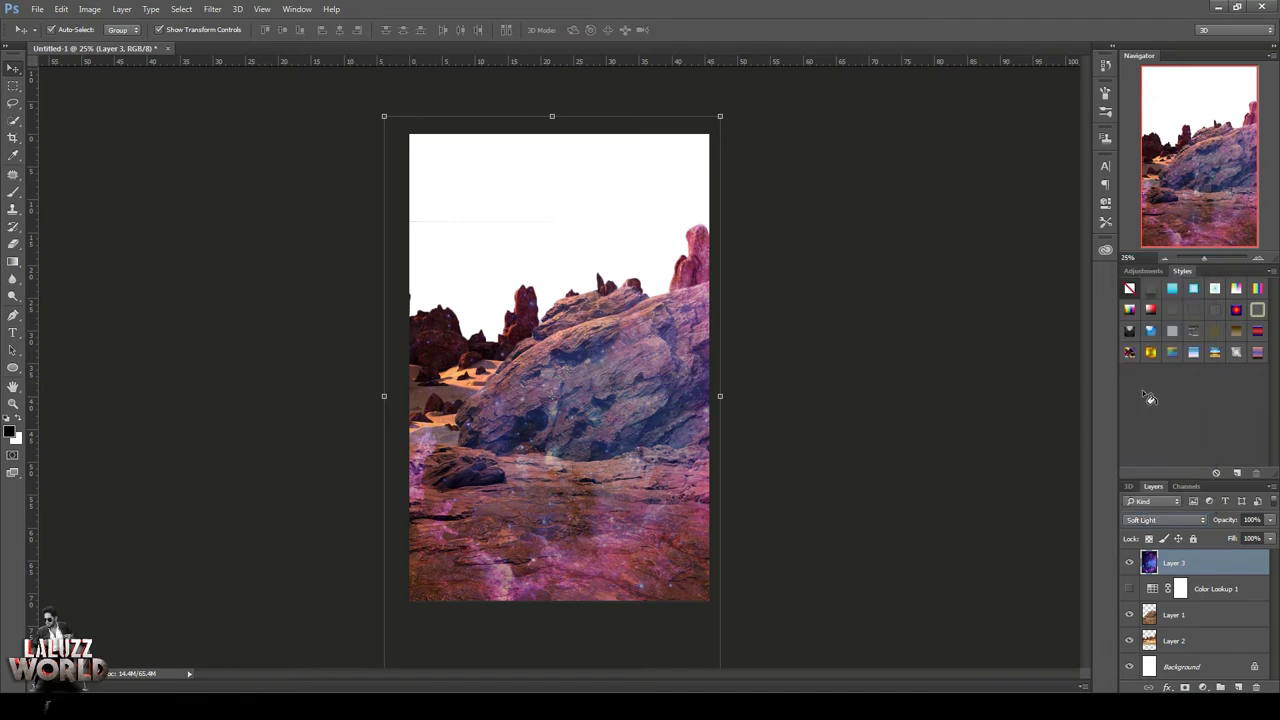
left_click(1175, 522)
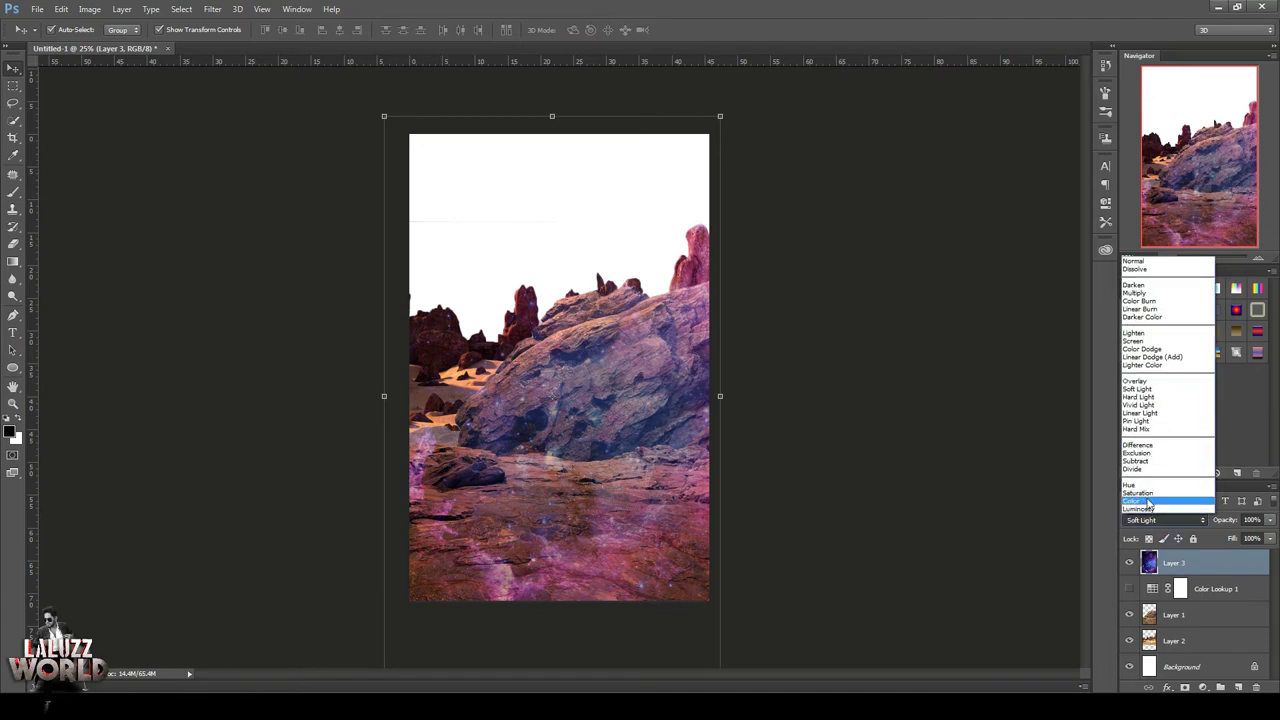
left_click(1145, 380)
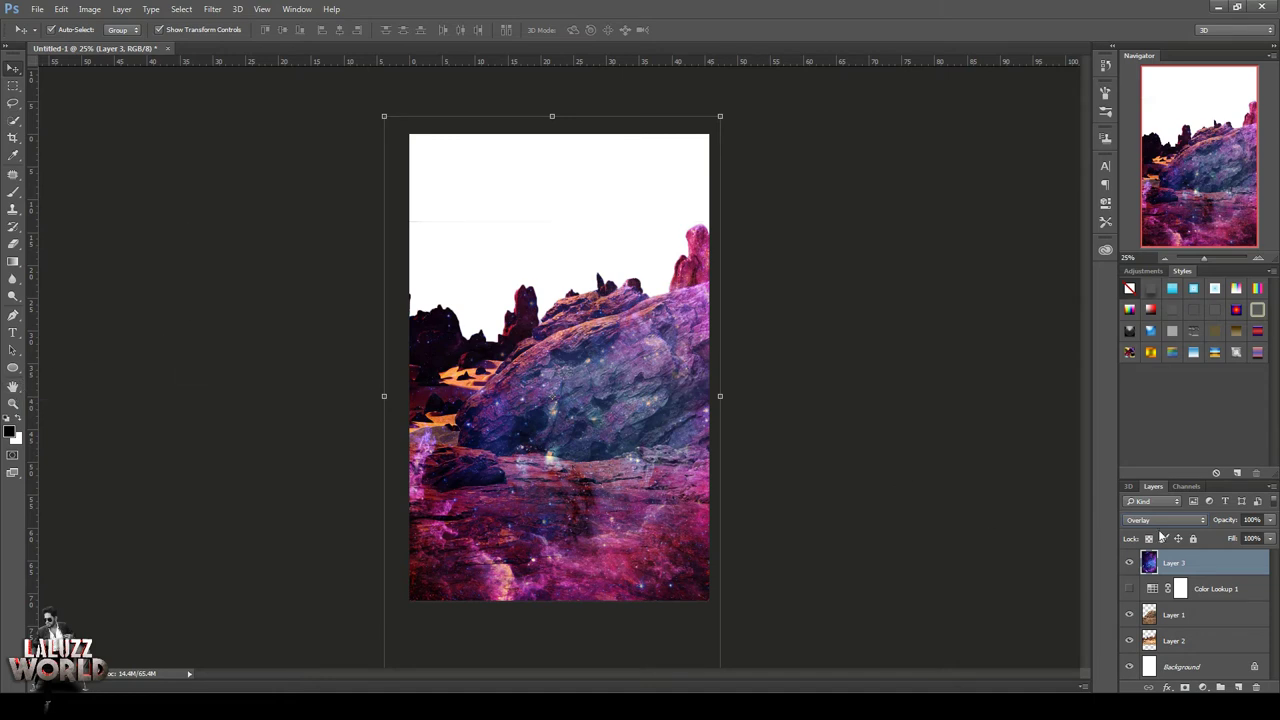
left_click(1202, 687)
Add a Curves adjustment layer with the curve pulled down to darken the composite
left_click(1182, 474)
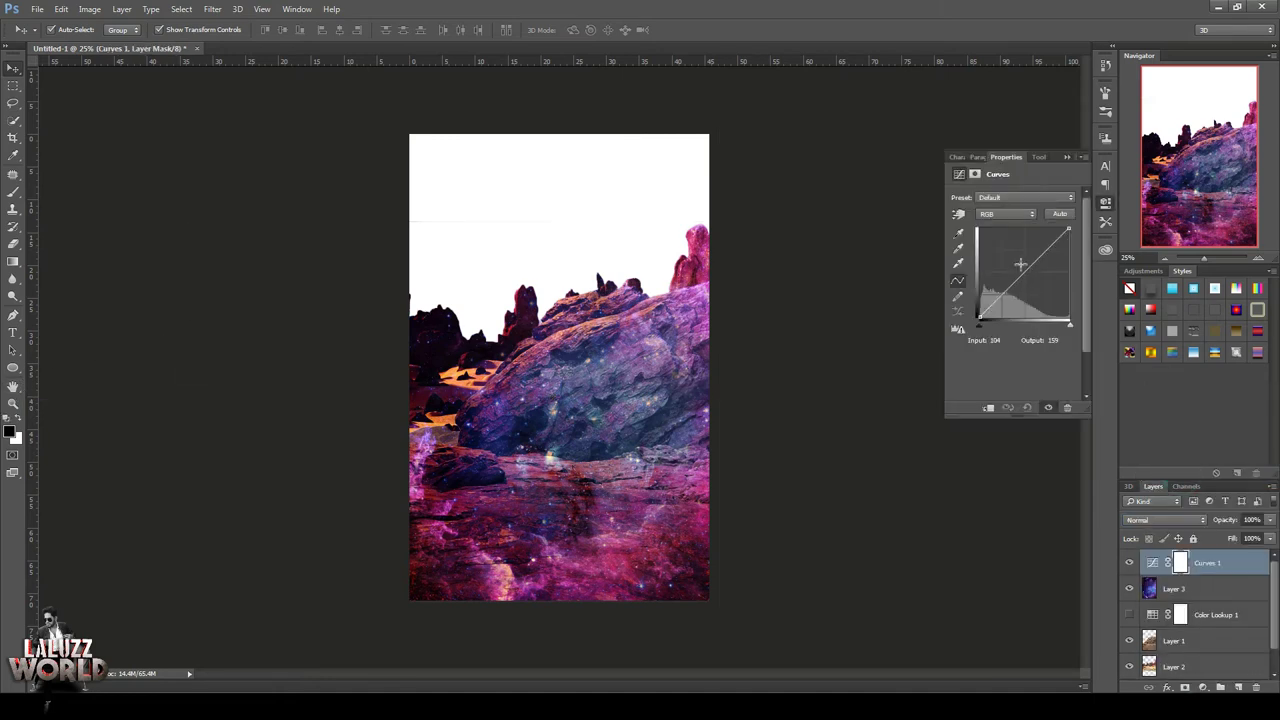
mouse_move(1022, 264)
left_mouse_down()
mouse_move(1037, 270)
mouse_move(1058, 247)
left_mouse_up()
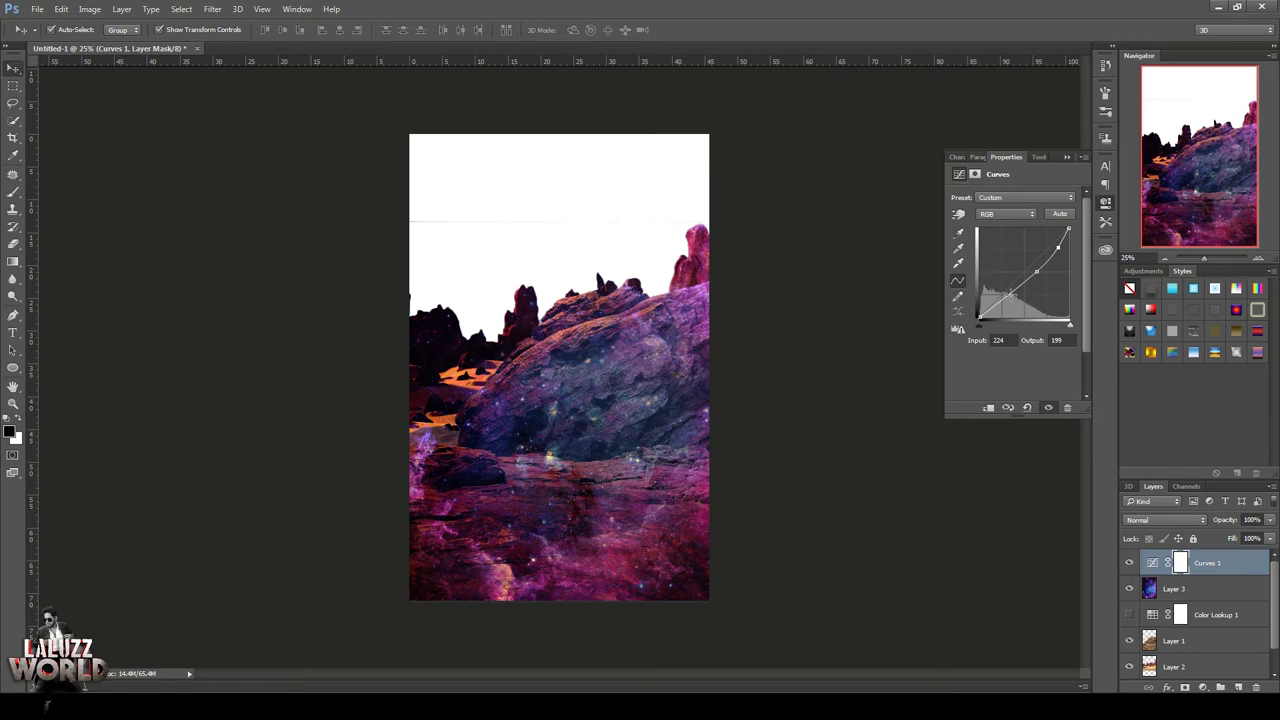
left_click(450, 371)
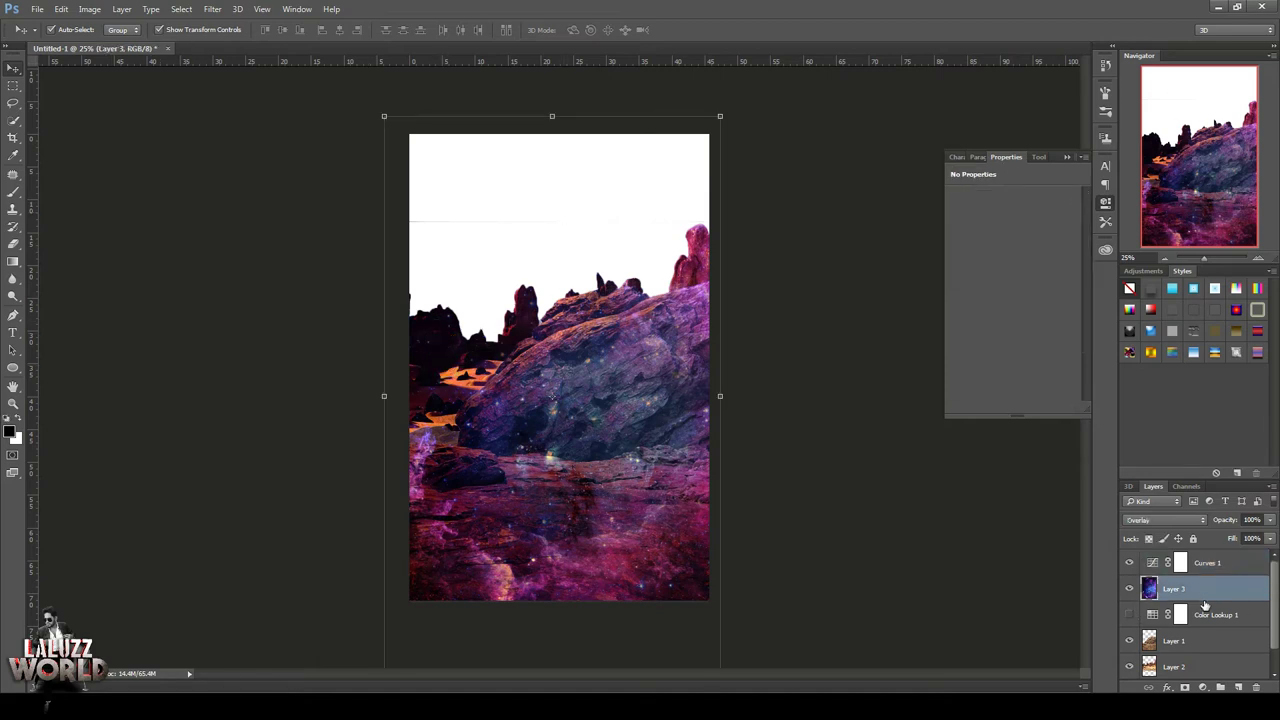
left_click(1172, 641)
left_click(1172, 666)
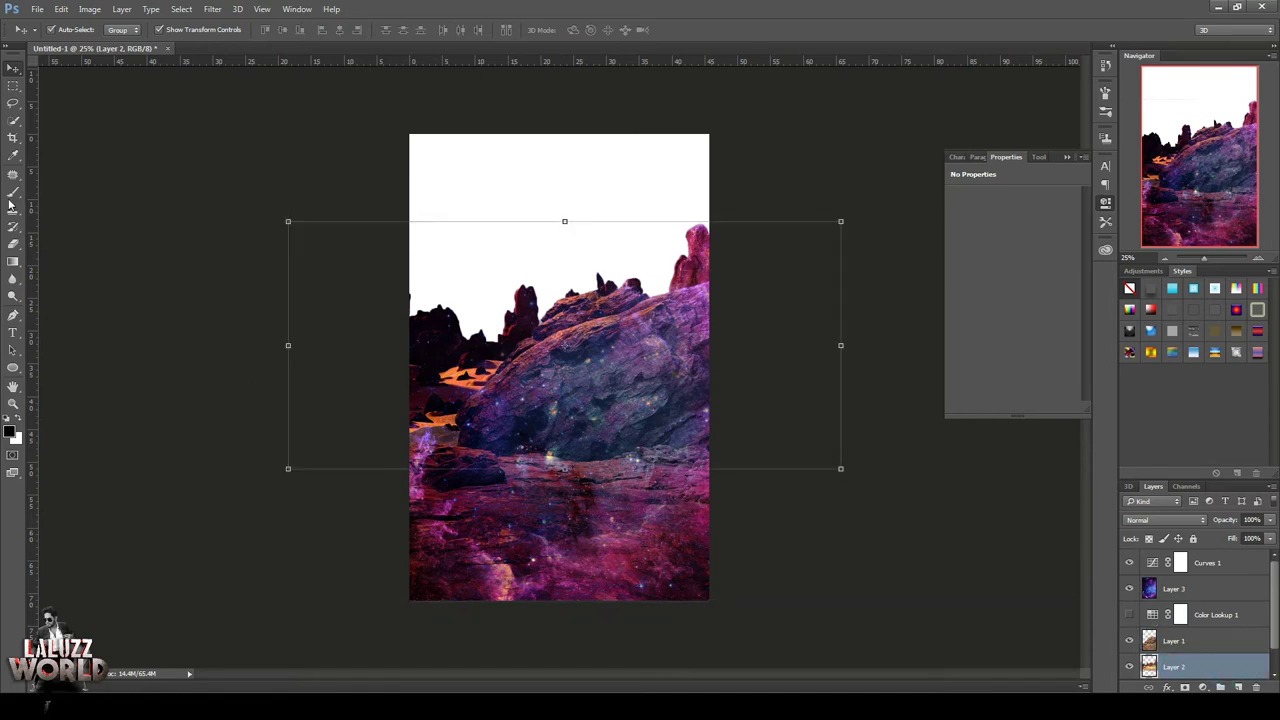
Delete the unused Color Lookup 1 adjustment layer
left_click(15, 247)
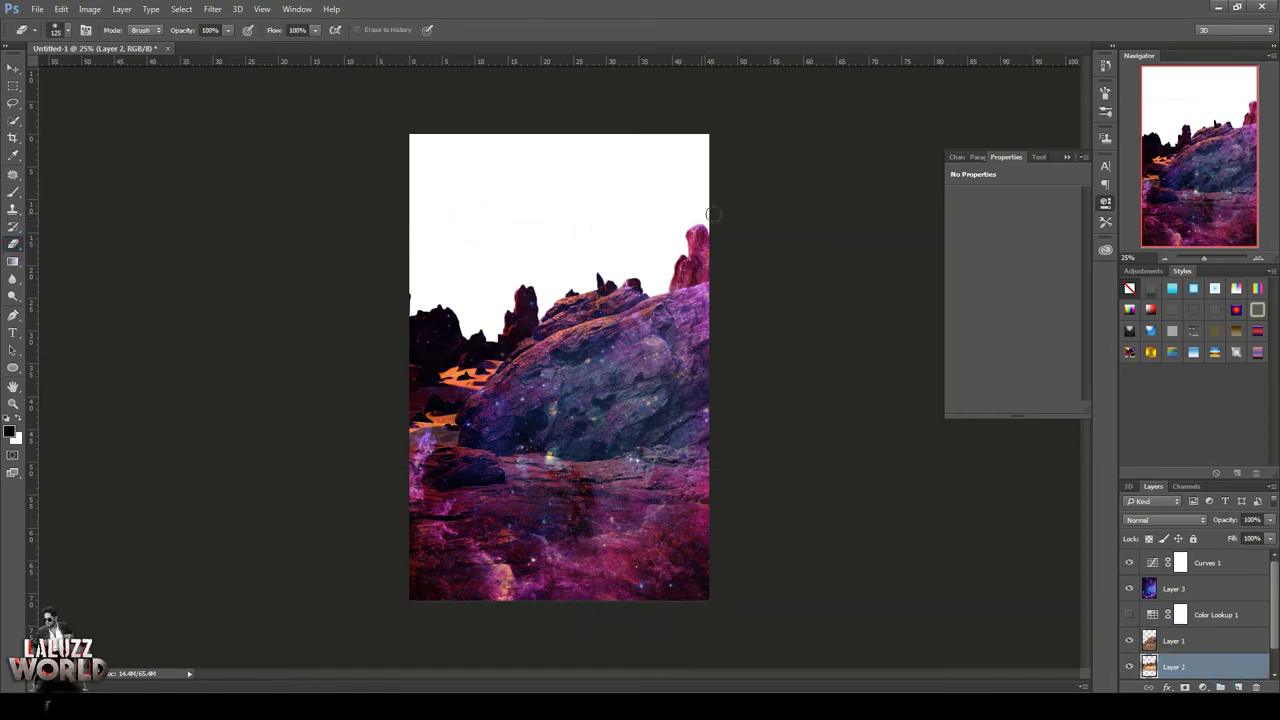
left_click(13, 67)
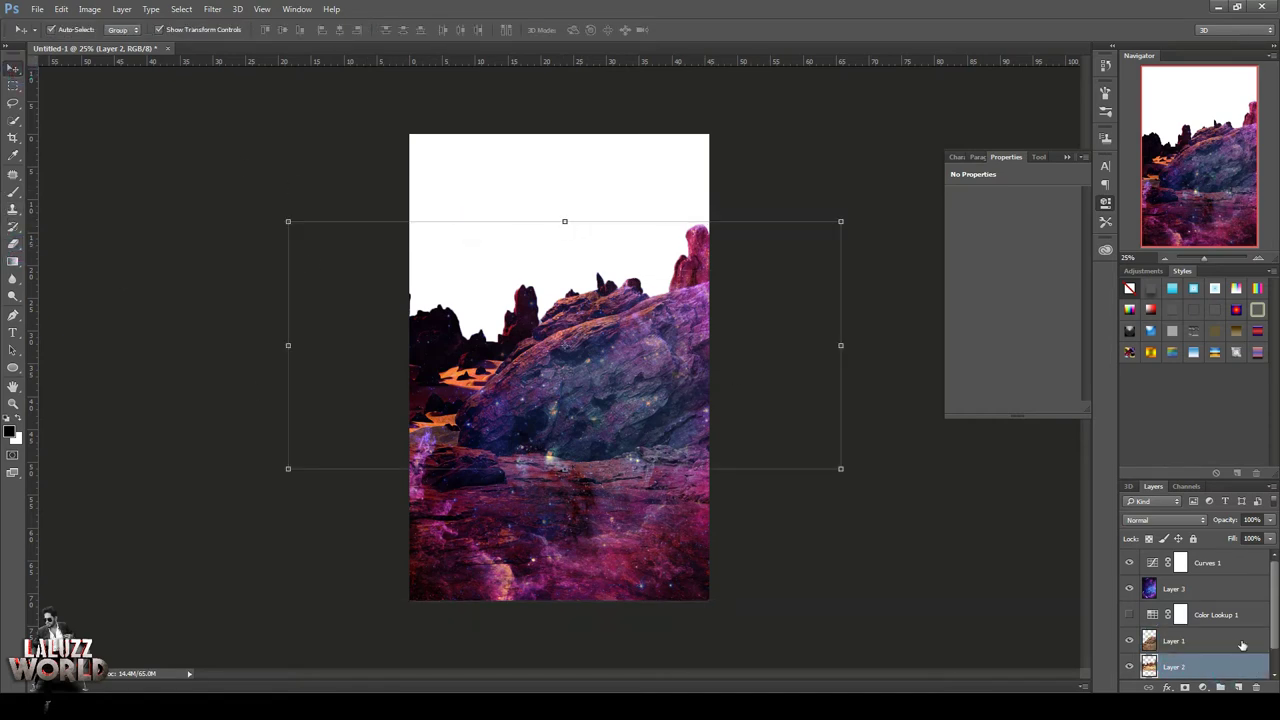
left_click(1244, 614)
key("Delete")
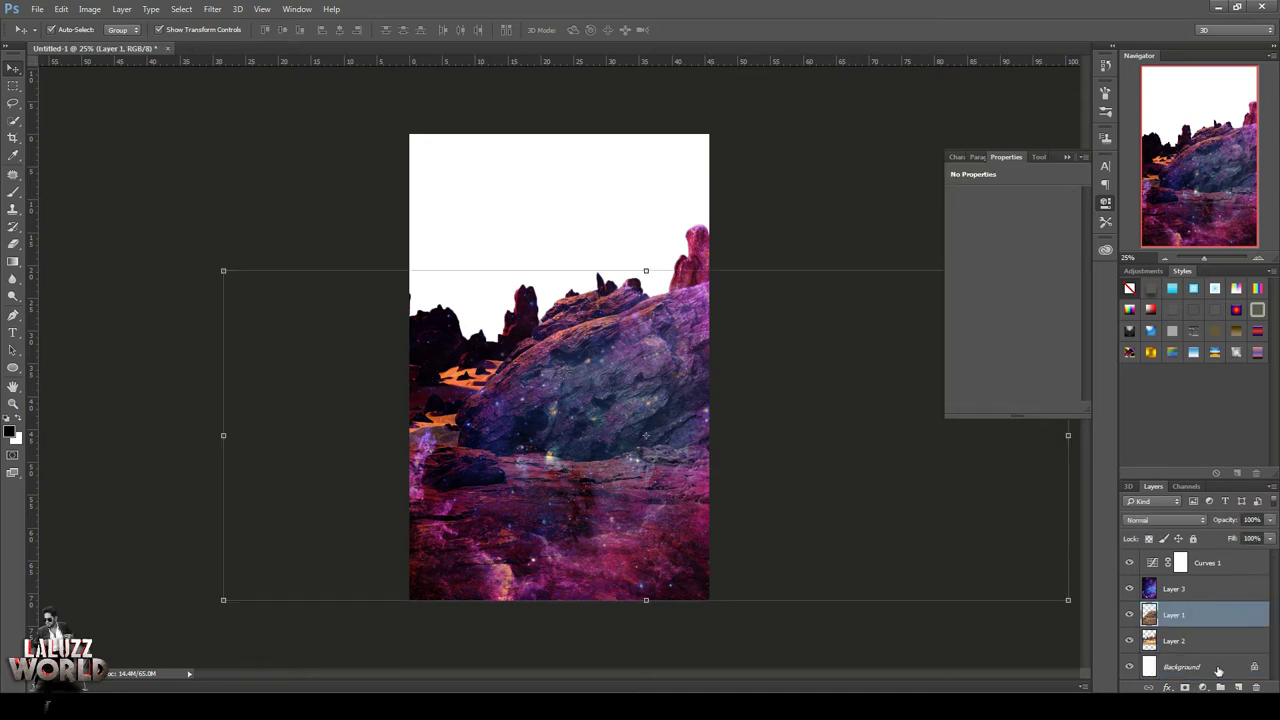
left_click(1204, 688)
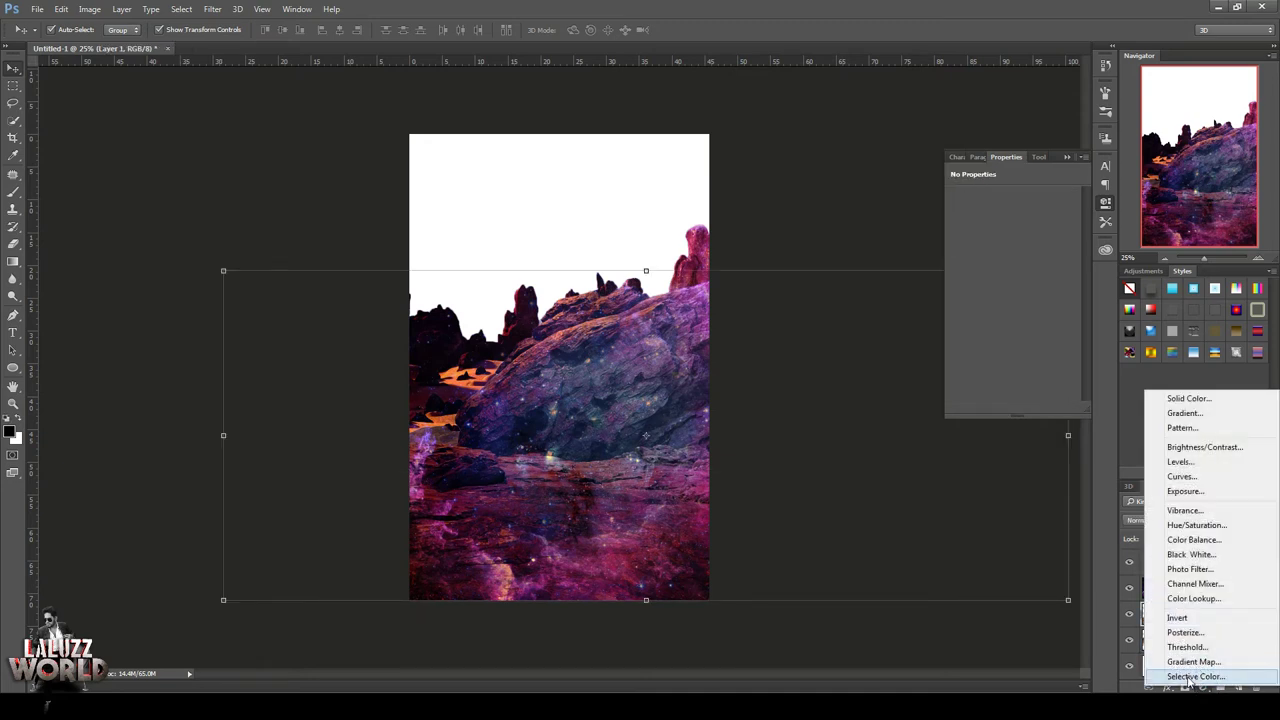
Add a Cooling Filter (80) photo filter below Layer 1 with raised density
left_click(1199, 569)
left_click(1030, 197)
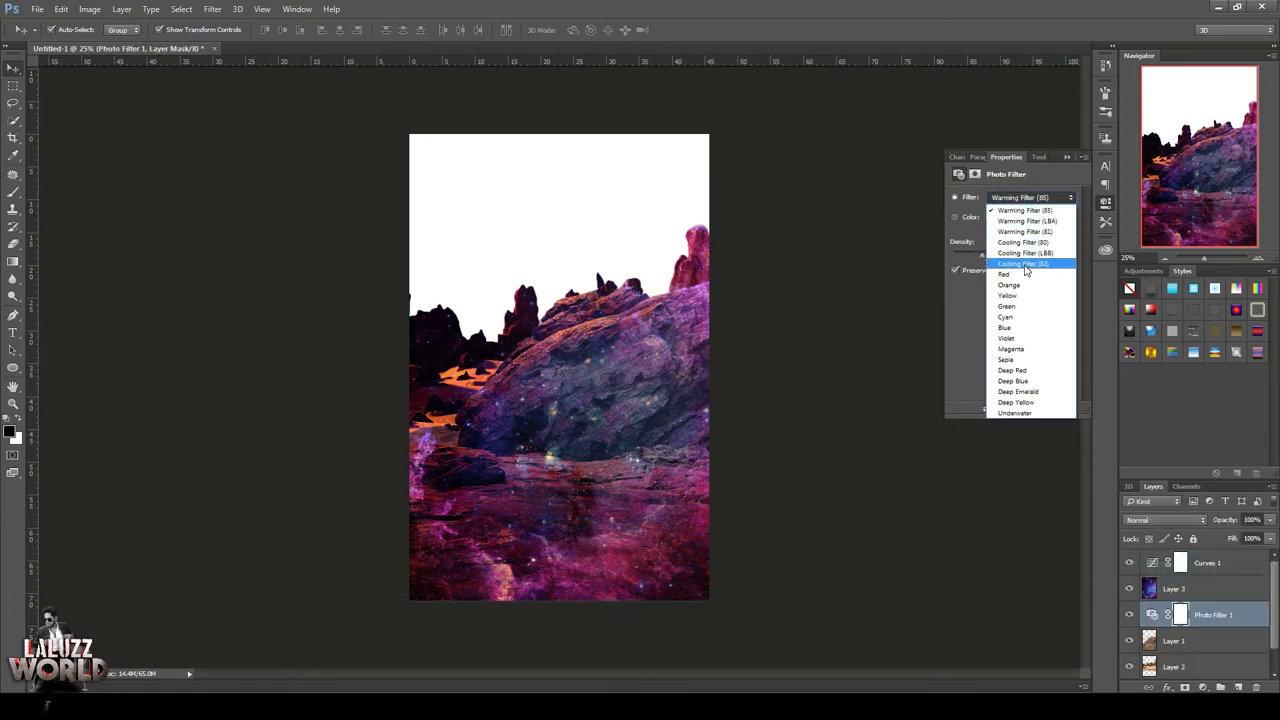
left_click(1028, 242)
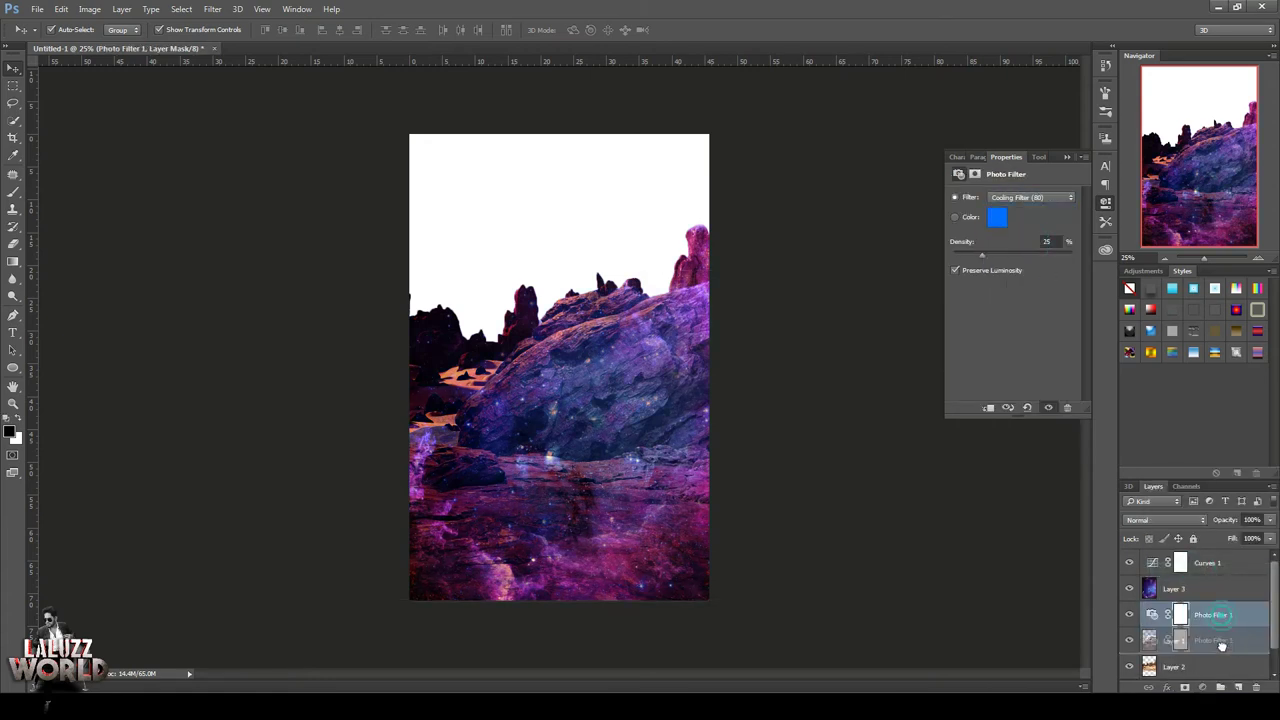
left_click_drag(1235, 637, 1232, 653)
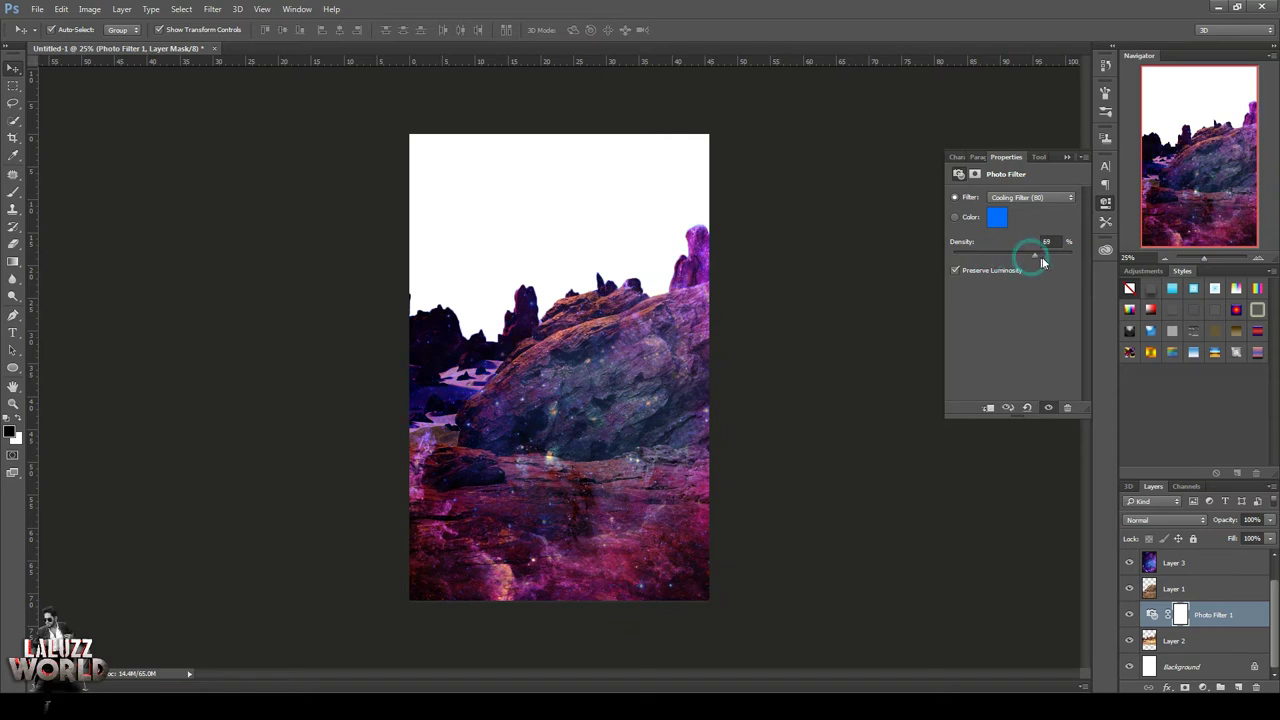
left_click_drag(1031, 256, 1043, 255)
left_click(1105, 202)
Add a second photo filter clipped to rock Layer 1 using the Deep Blue preset
left_click(1210, 588)
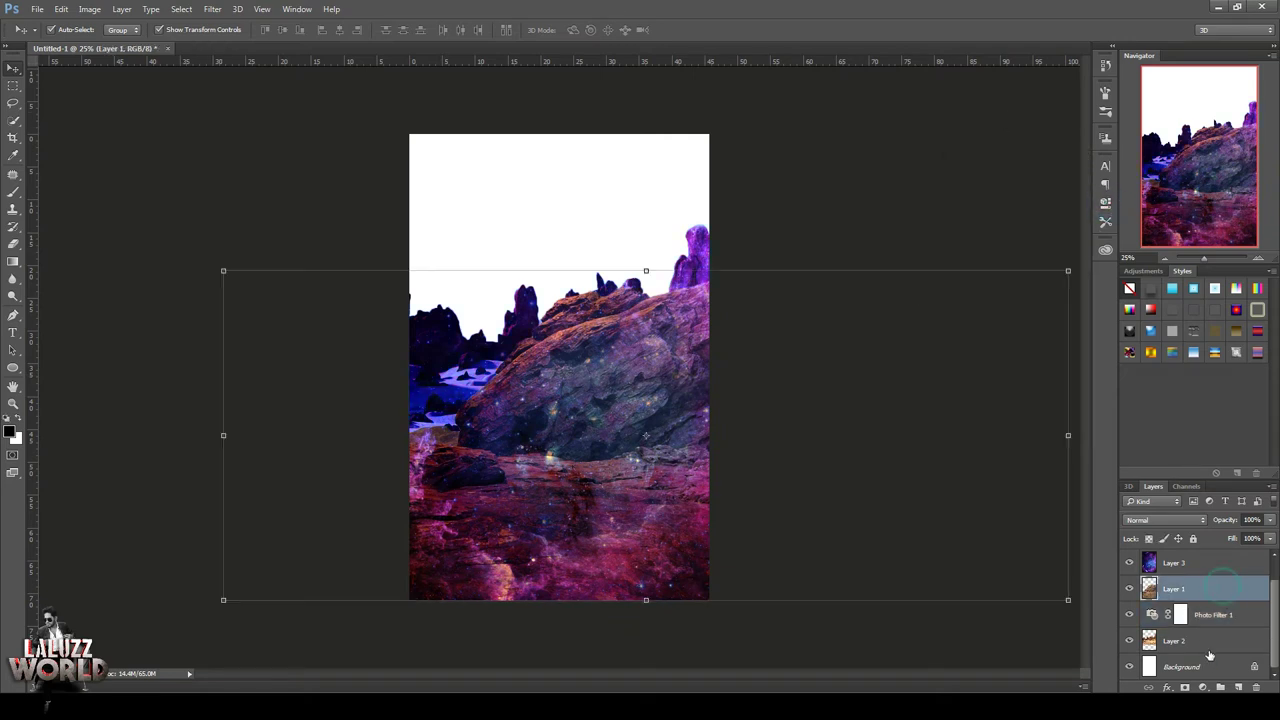
left_click(1203, 687)
left_click(1190, 569)
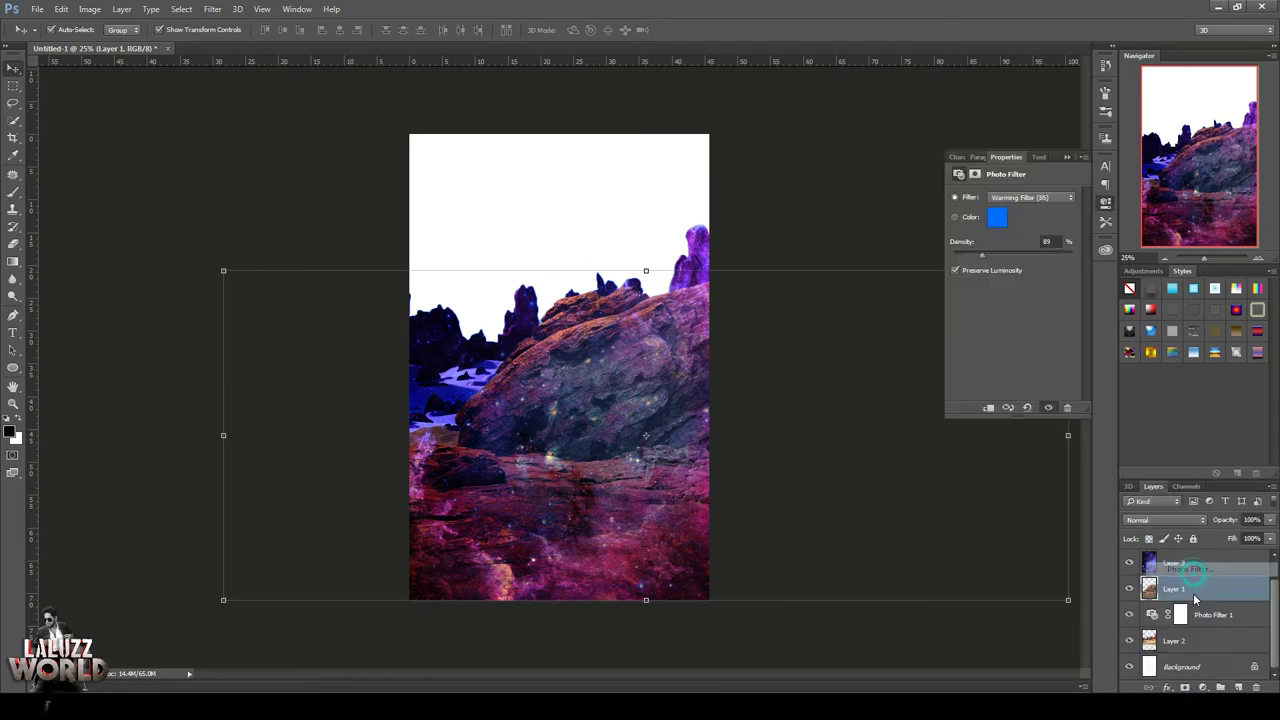
left_click(988, 407)
left_click(1025, 198)
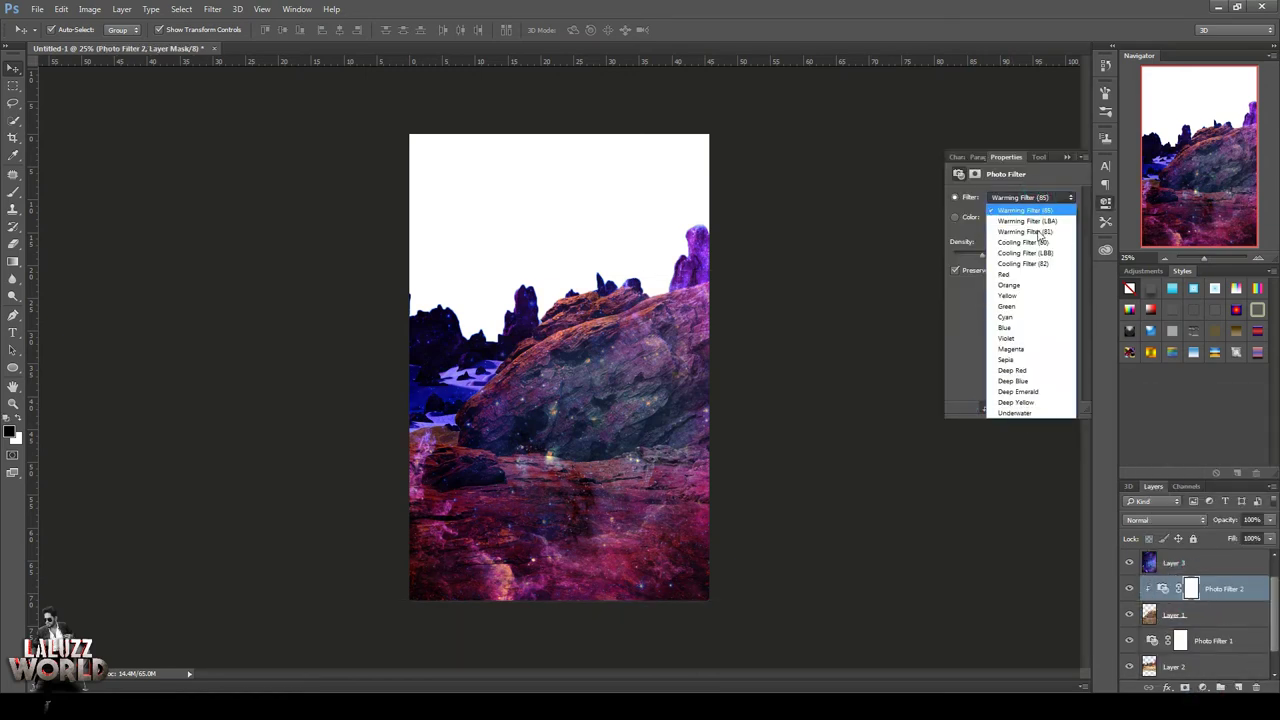
left_click(1010, 376)
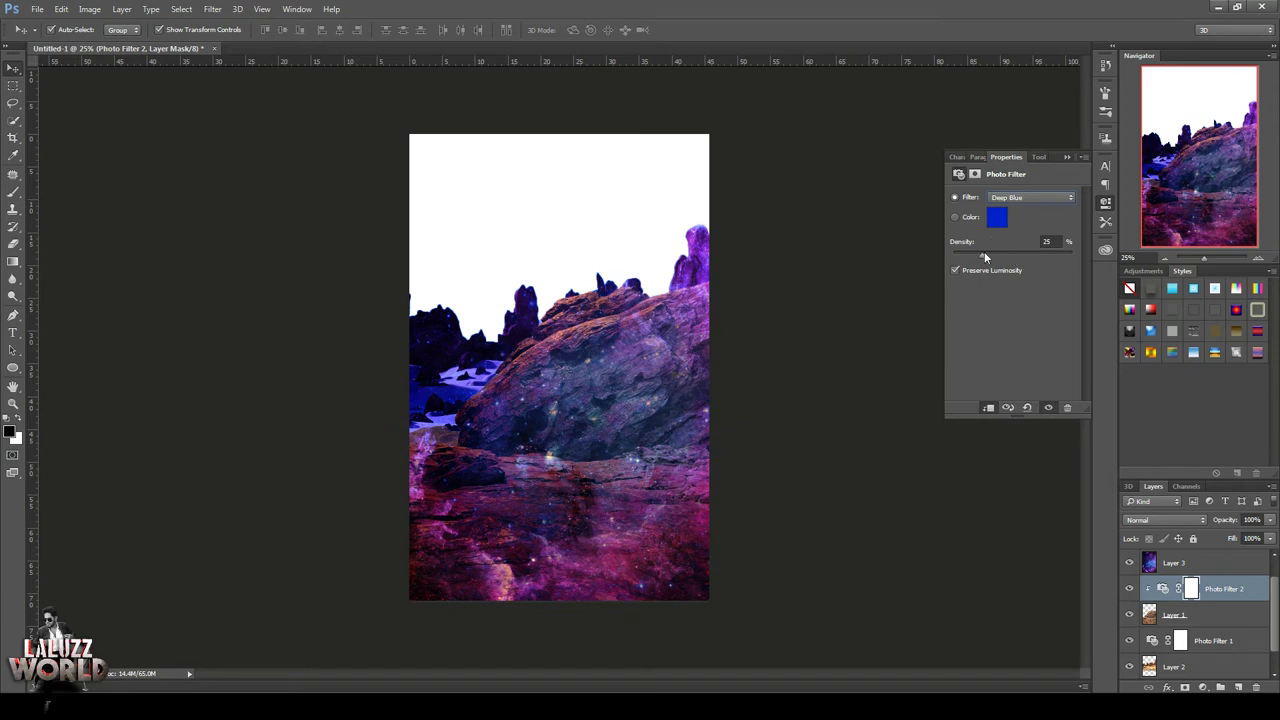
left_click(1180, 563)
Mask galaxy Layer 3 and paint it out at 37% across the lower foreground with a 400 brush
left_click(1186, 688)
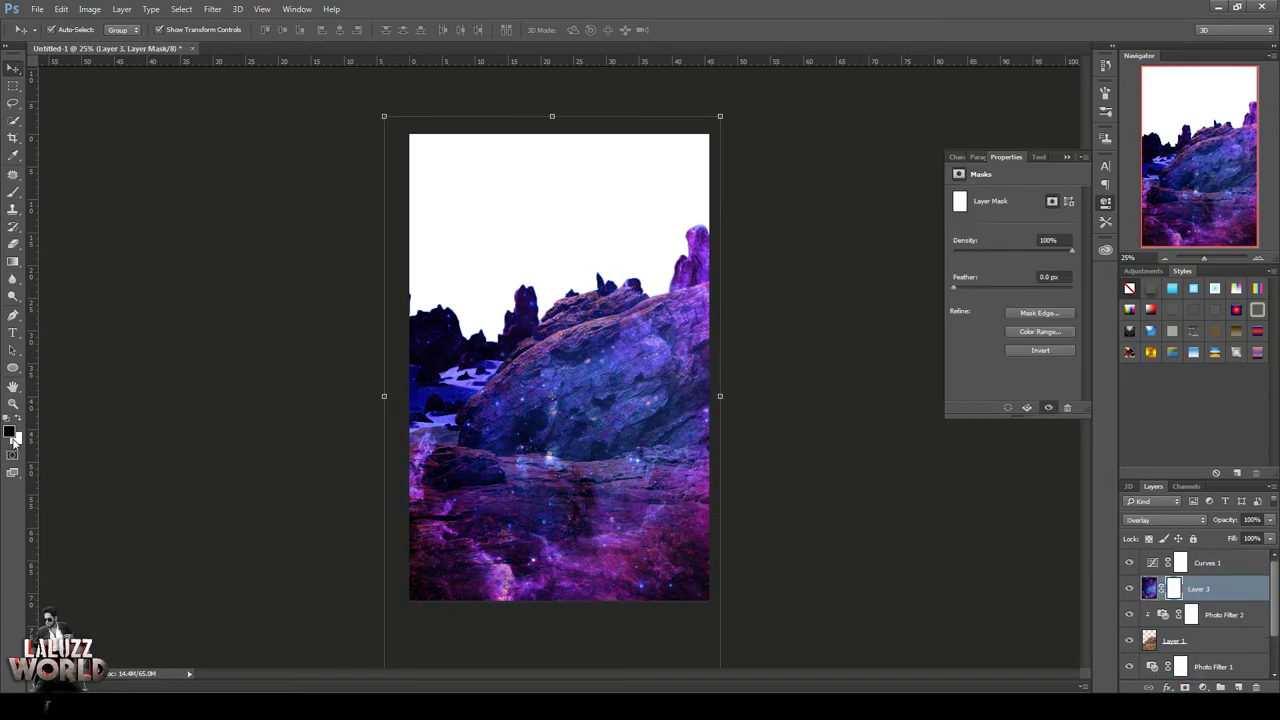
left_click(12, 191)
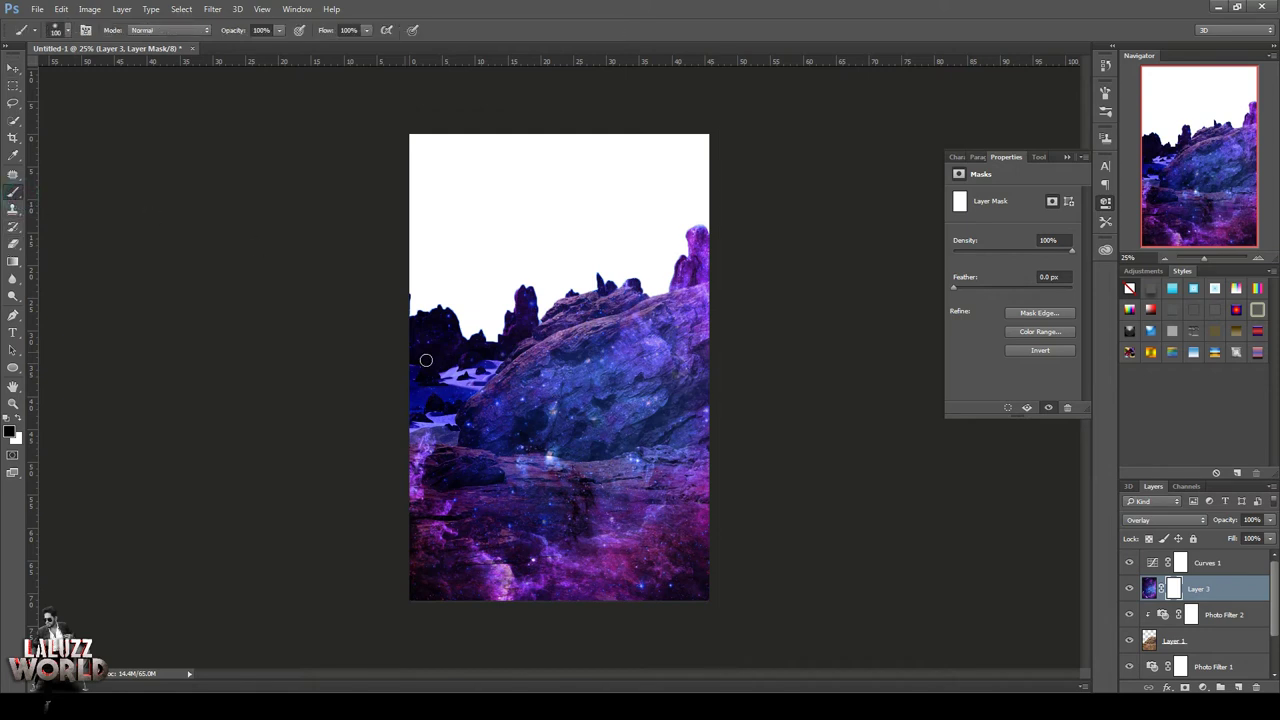
key("bracketright")
key("bracketright")
key("bracketright")
mouse_move(508, 543)
left_mouse_down()
mouse_move(623, 529)
mouse_move(538, 543)
left_mouse_up()
key("ctrl+z")
mouse_move(449, 591)
left_mouse_down()
mouse_move(437, 557)
mouse_move(666, 517)
mouse_move(555, 500)
mouse_move(697, 577)
mouse_move(443, 531)
mouse_move(686, 509)
mouse_move(607, 566)
left_mouse_up()
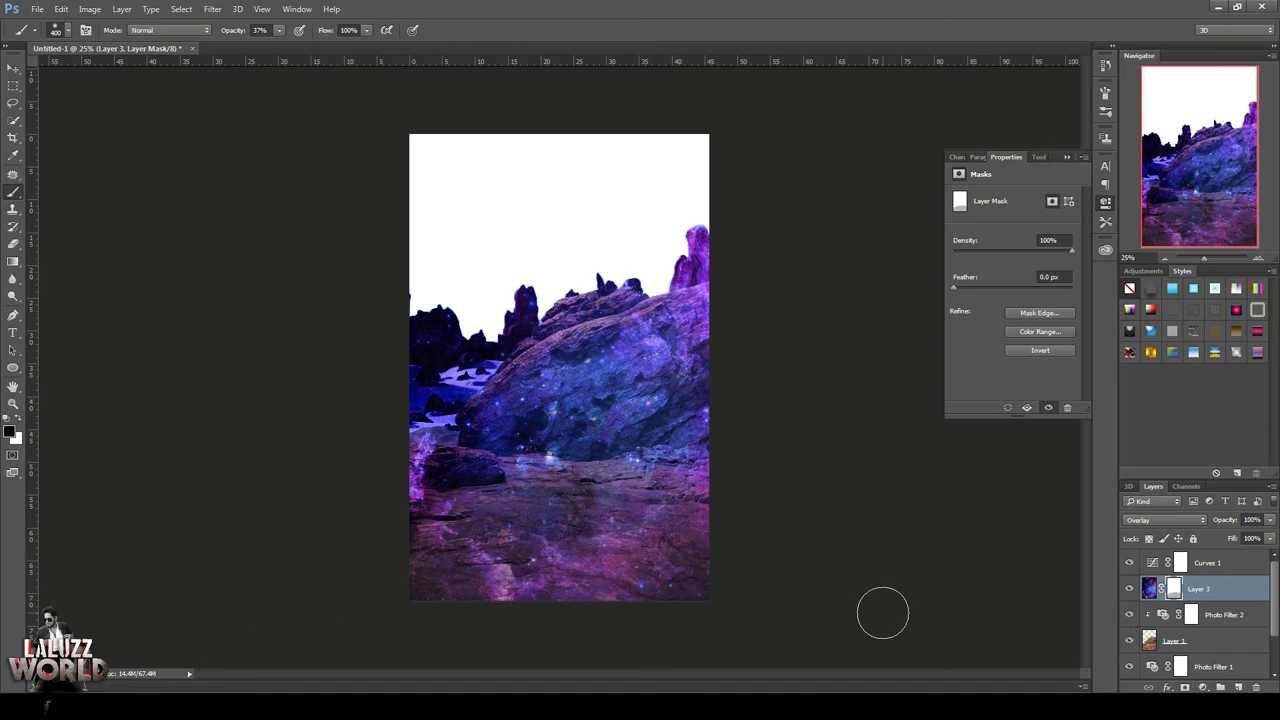
Select the Photo Filter 2 adjustment above Layer 1
scroll(1200, 672, "down", 2)
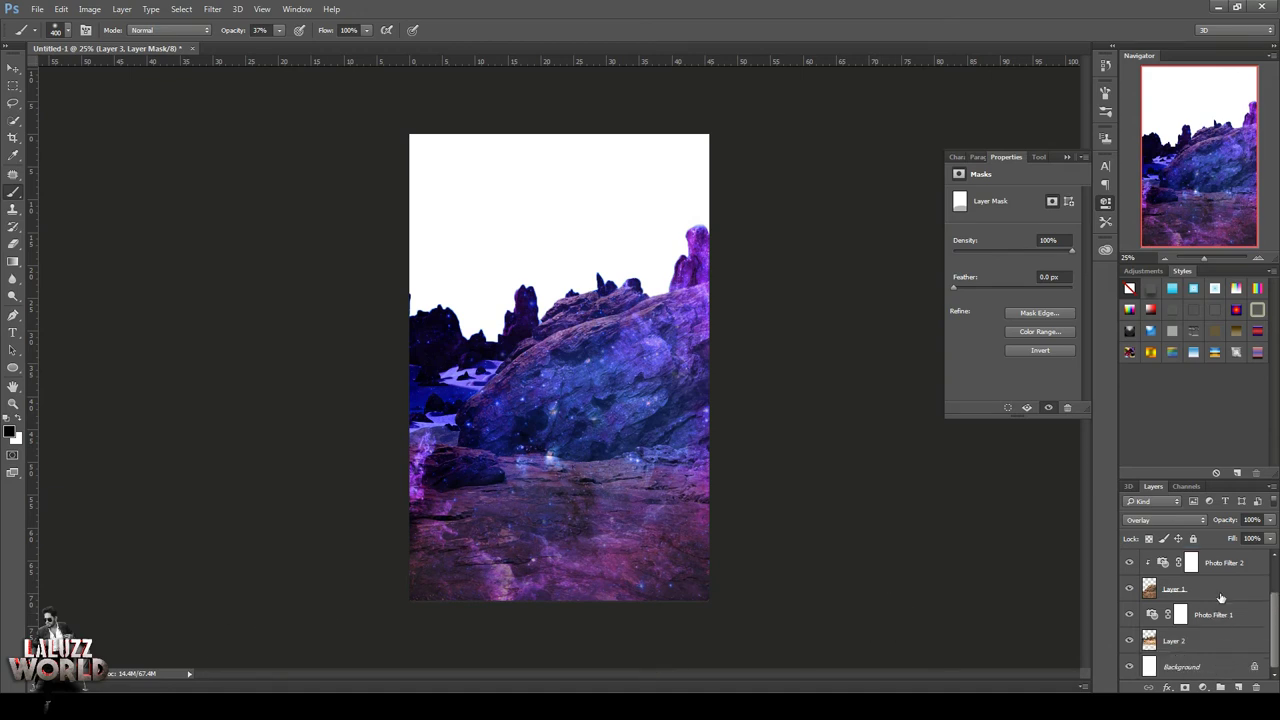
left_click(1222, 597)
left_click(1191, 562)
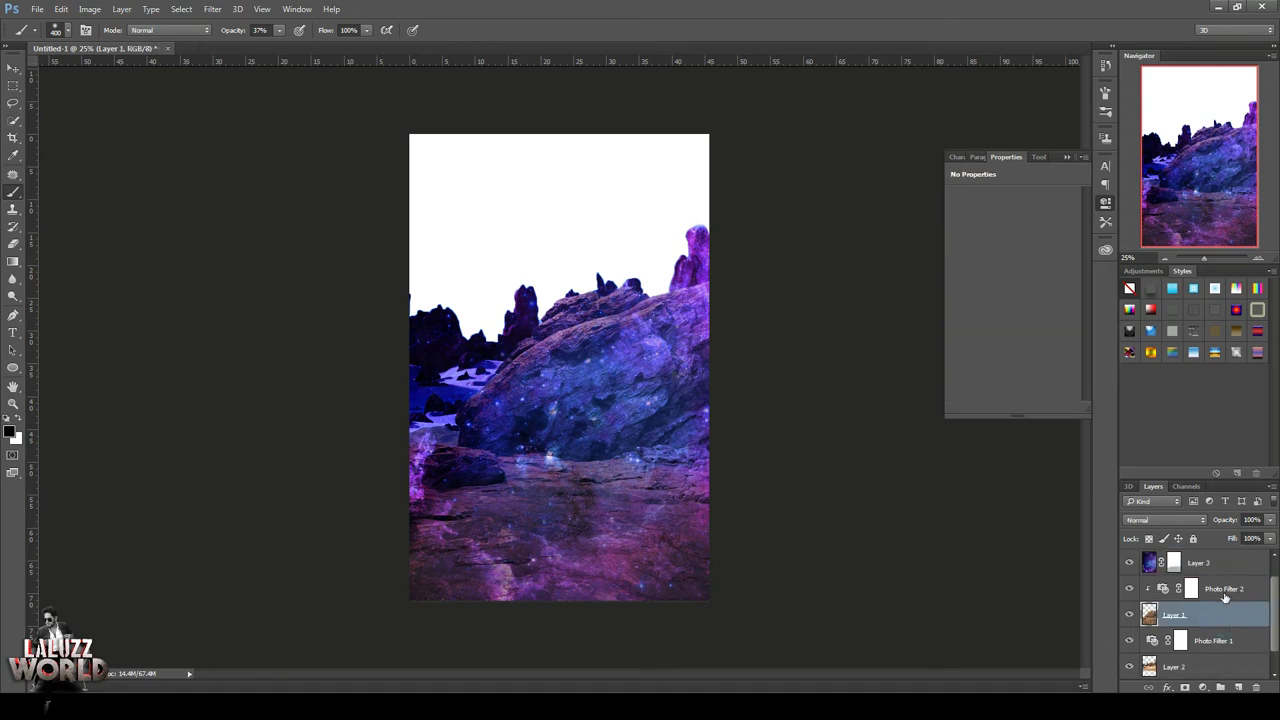
left_click(1203, 688)
Add a clipped Brightness/Contrast adjustment with brightness -15 and contrast 100
left_click(1199, 445)
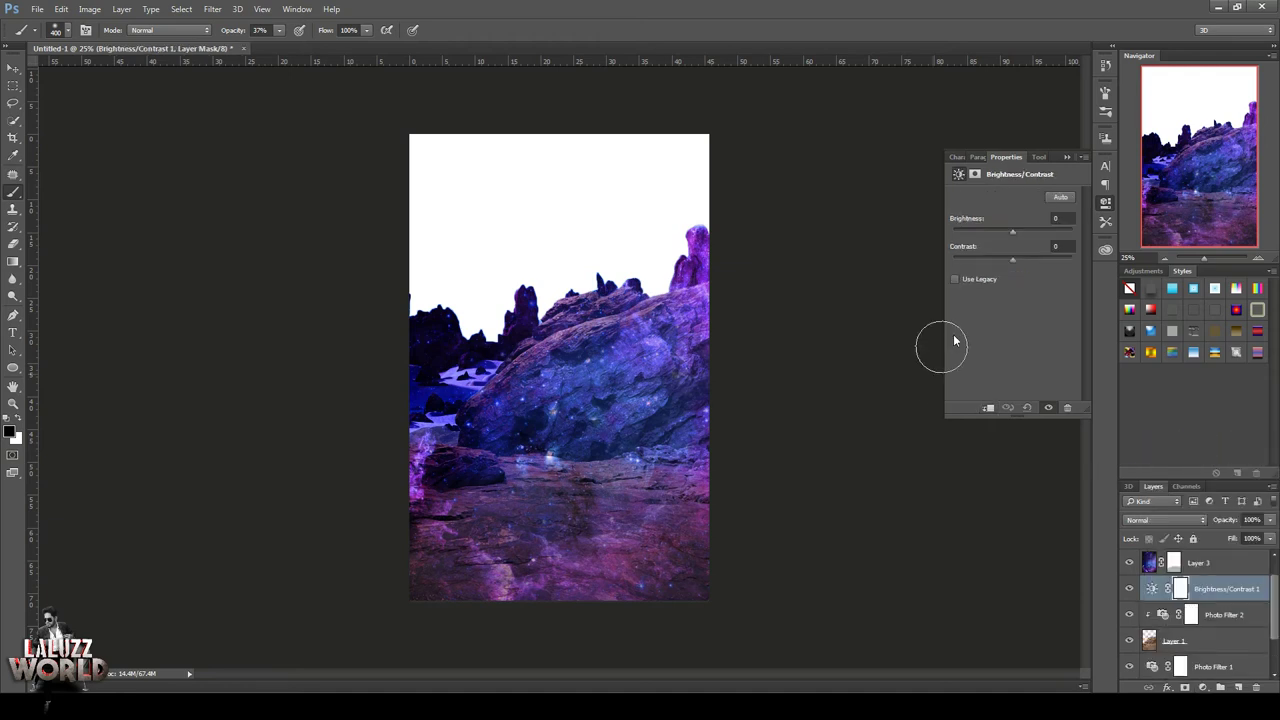
left_click(988, 409)
left_click_drag(1014, 231, 1076, 259)
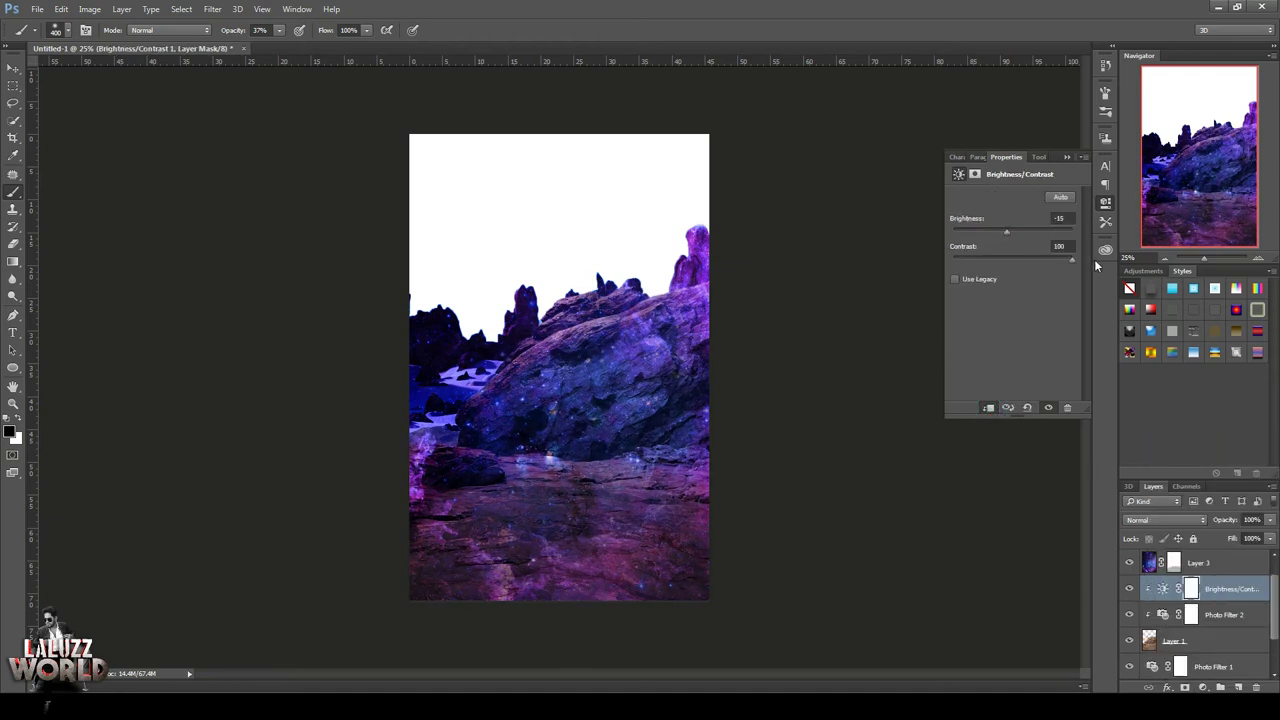
left_click(1106, 204)
key("v")
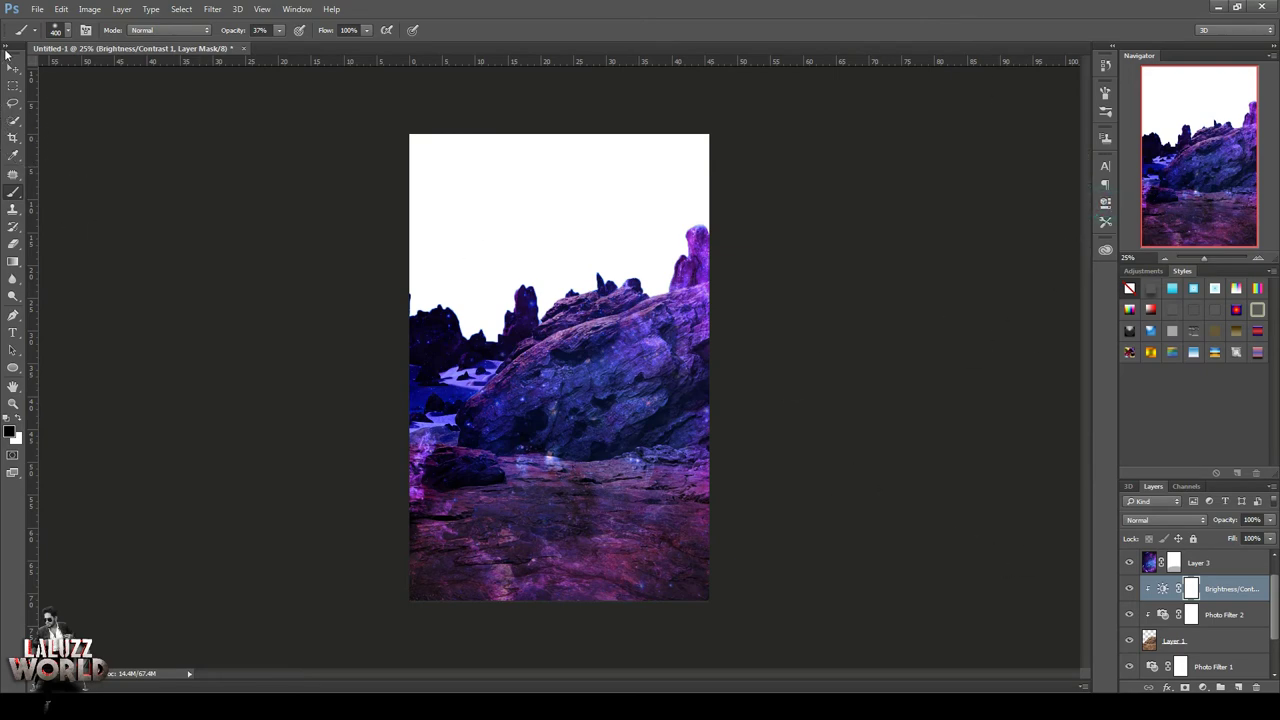
Save the poster as Untitled-1.psd in Photoshop format
key("ctrl+s")
left_click(537, 414)
left_click(806, 218)
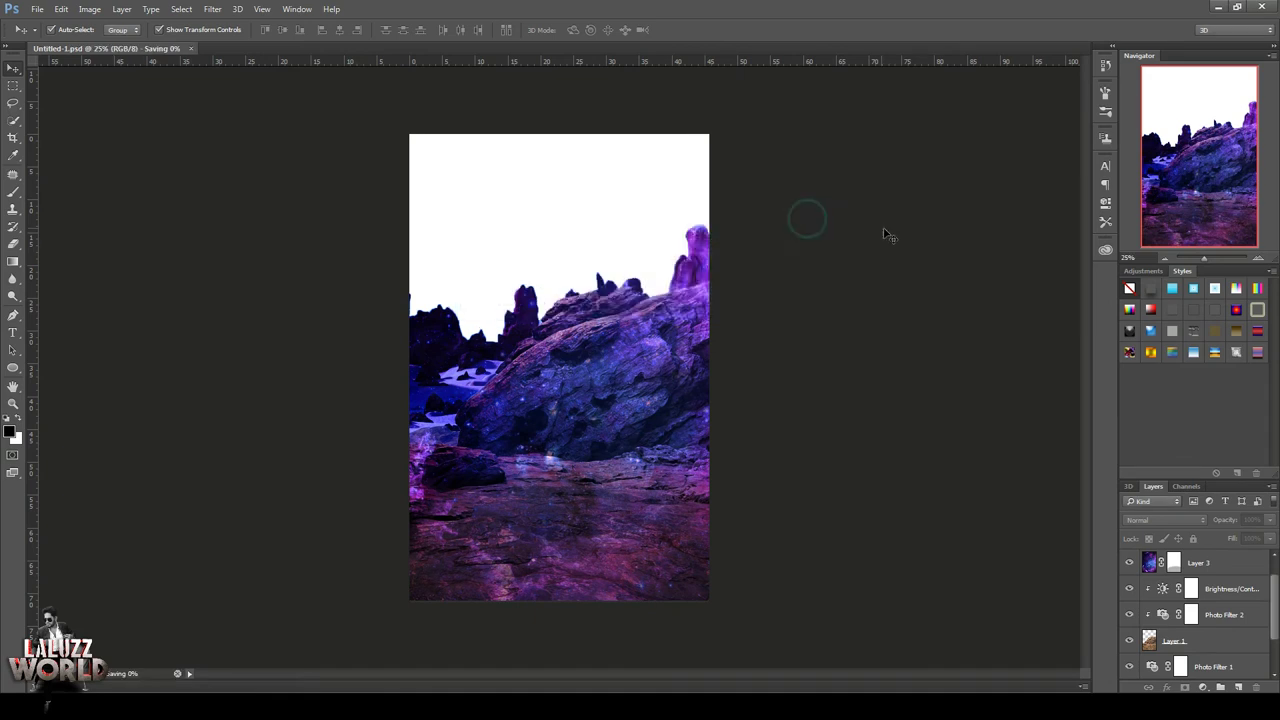
left_click(36, 9)
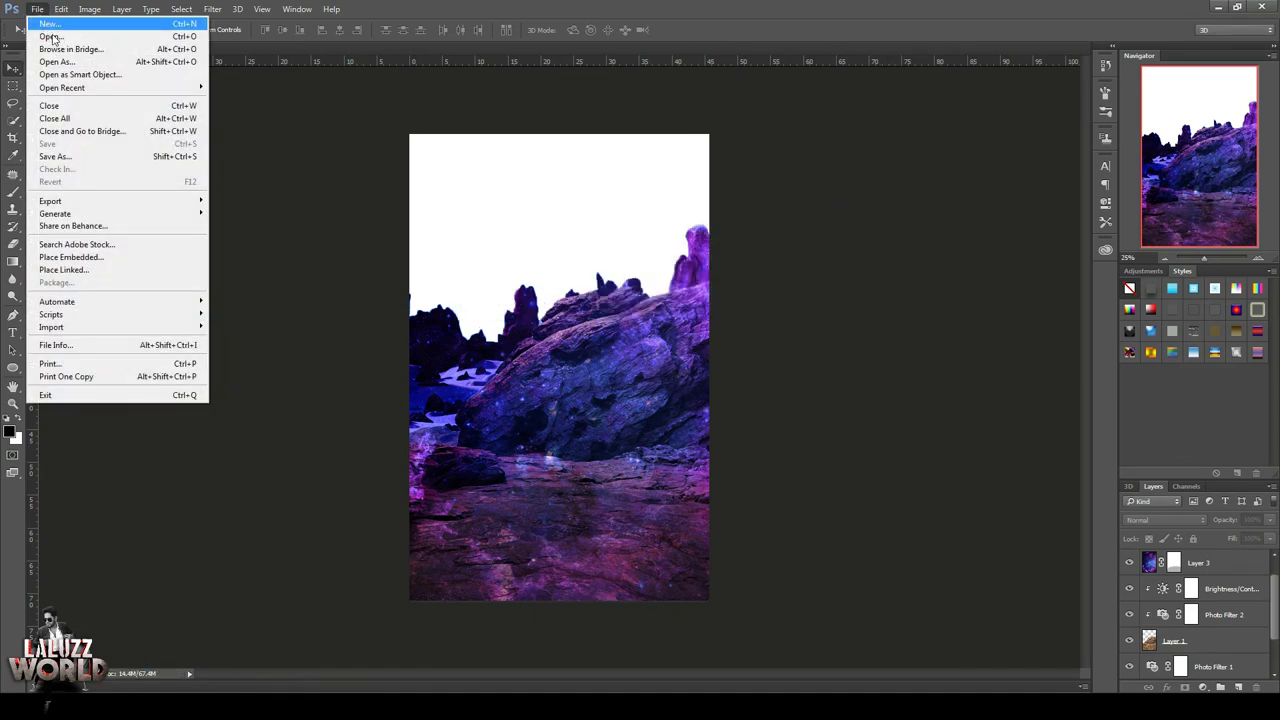
left_click(50, 36)
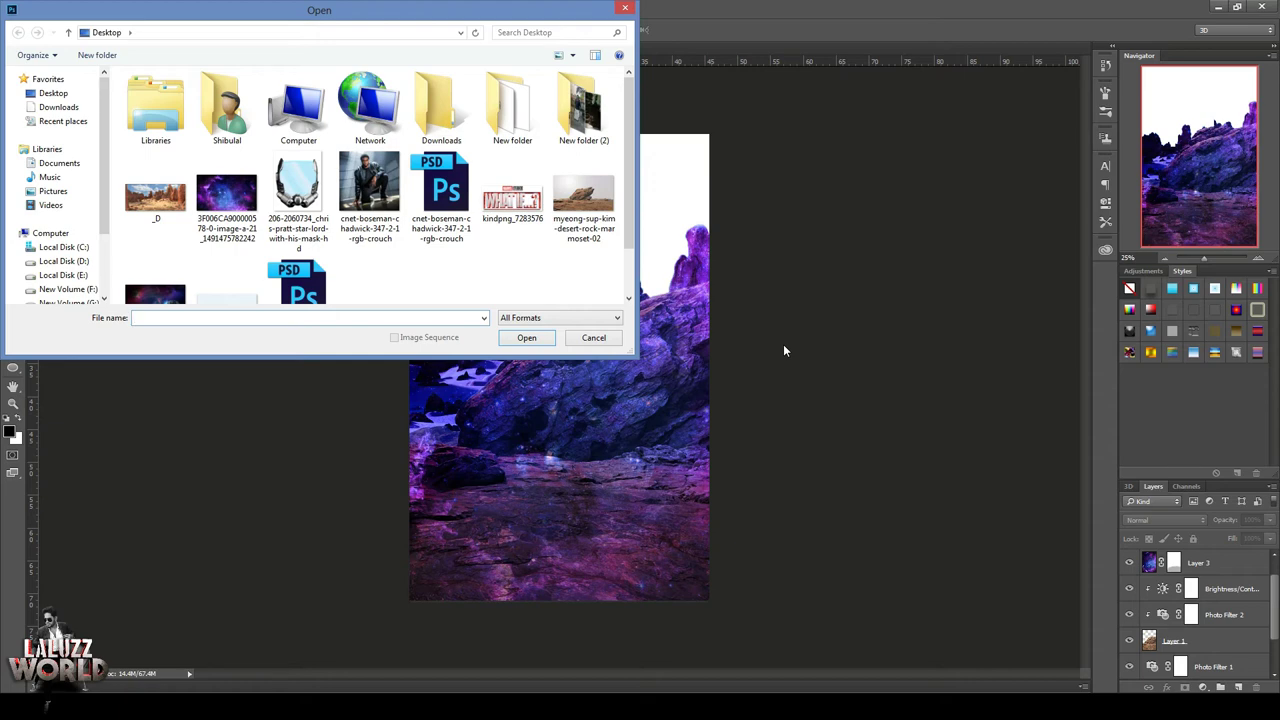
left_click(155, 293)
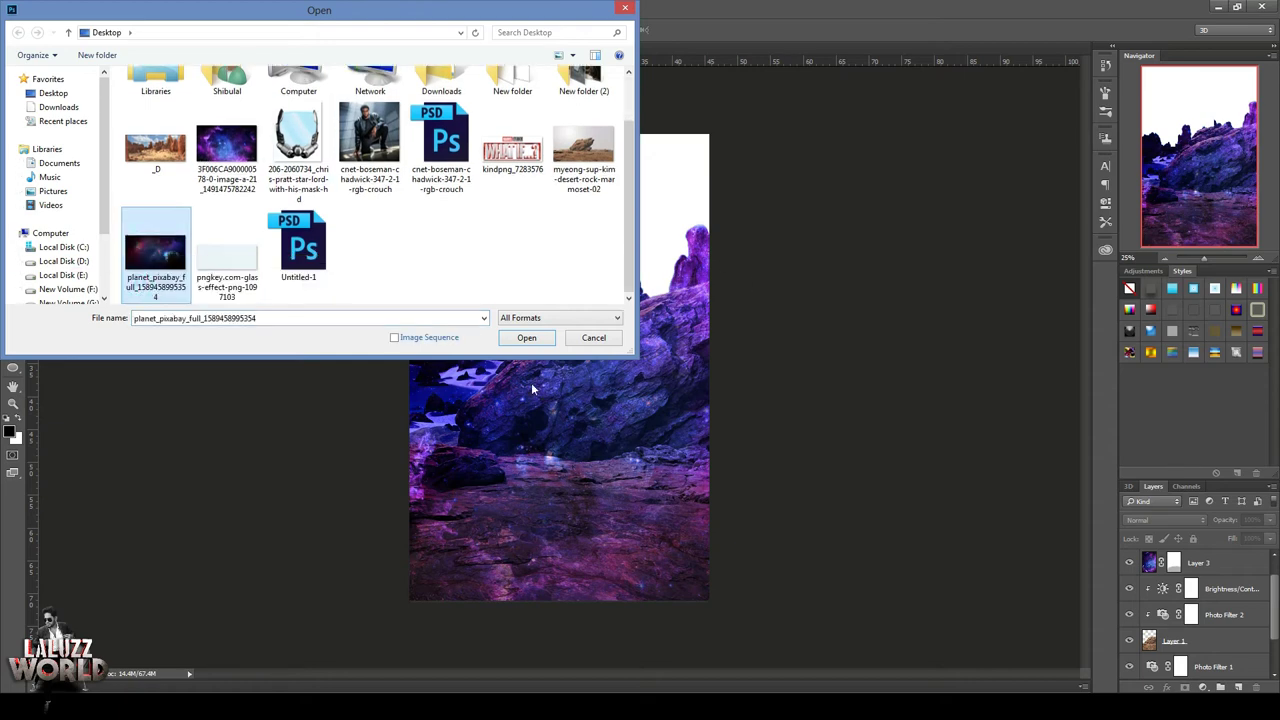
left_click(527, 339)
Bring the planet image in as Layer 4, enlarged across the top and layered behind the rocks
left_click_drag(329, 49, 525, 103)
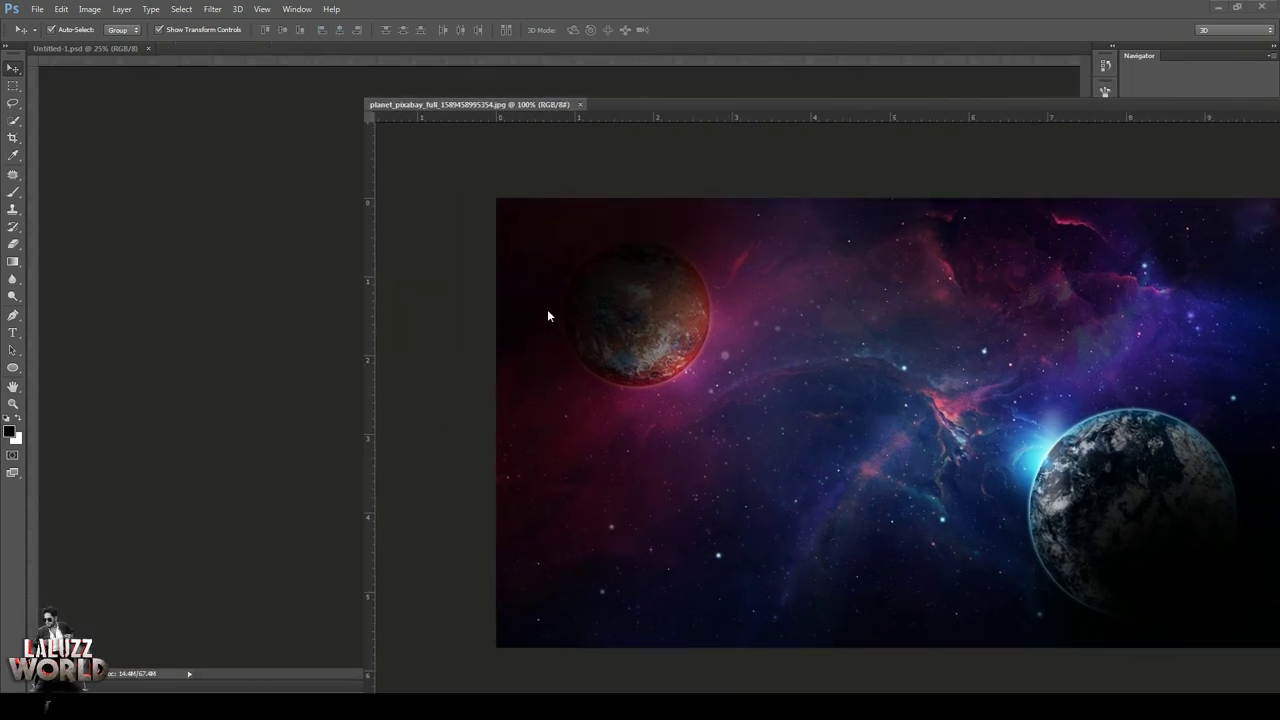
mouse_move(545, 488)
left_mouse_down()
mouse_move(620, 535)
mouse_move(518, 169)
left_mouse_up()
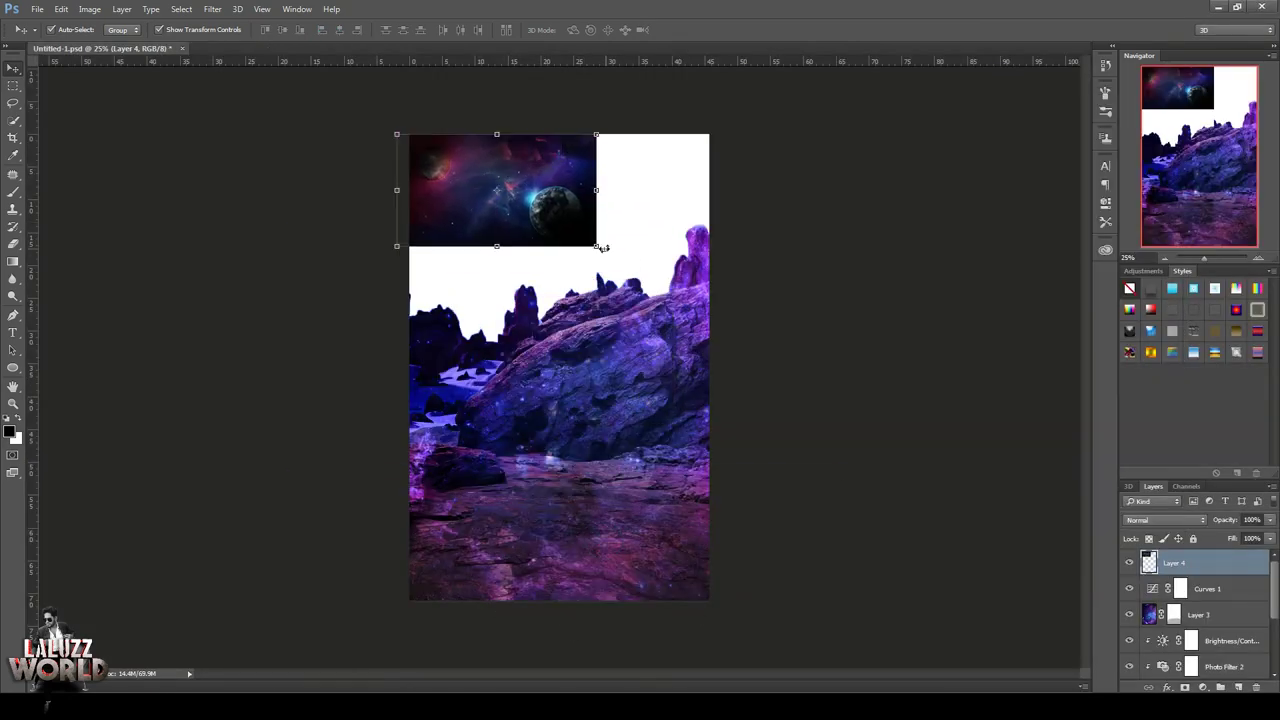
mouse_move(612, 256)
left_mouse_down()
mouse_move(738, 342)
mouse_move(781, 341)
left_mouse_up()
key("Return")
left_click_drag(598, 256, 560, 262)
left_click_drag(768, 141, 798, 123)
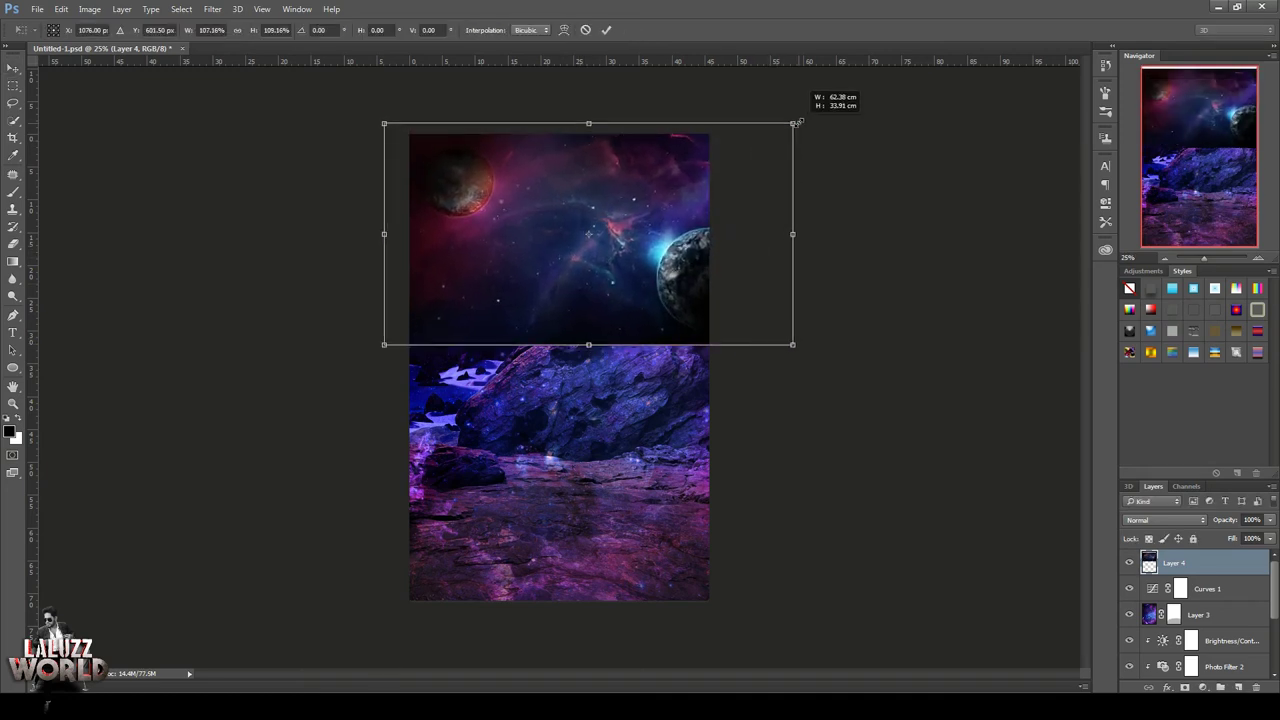
key("Return")
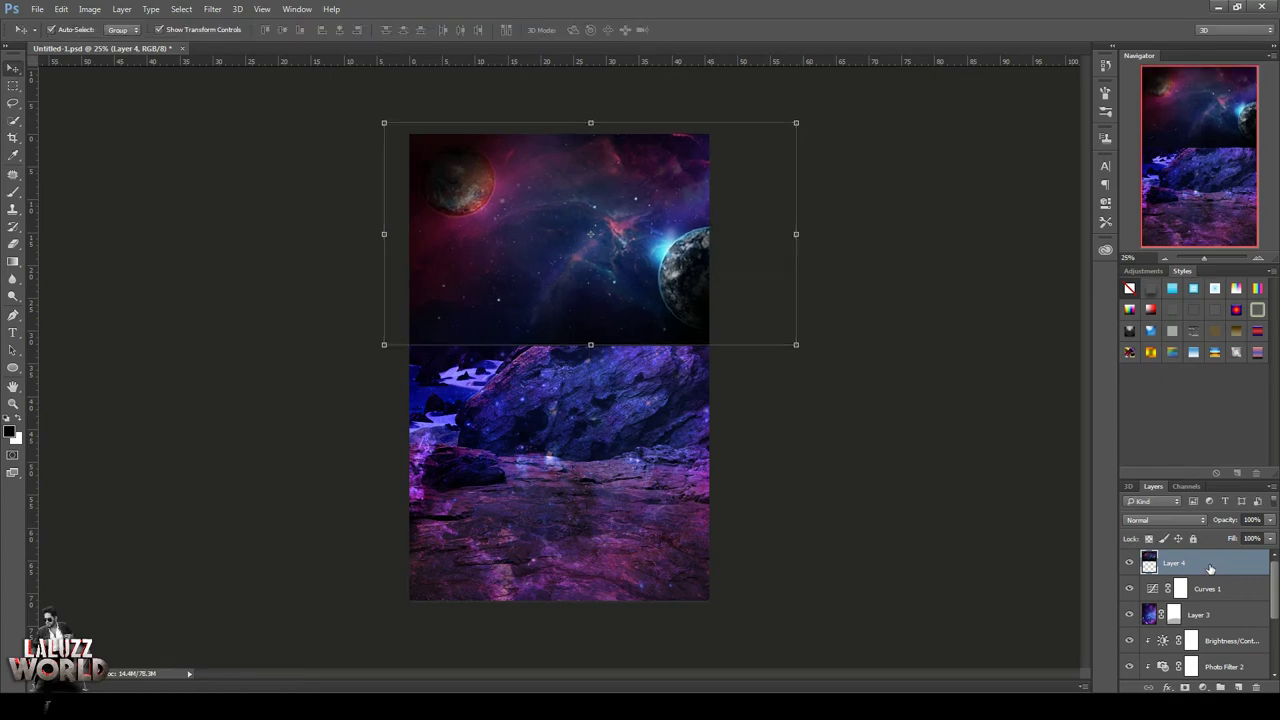
left_click_drag(1210, 568, 1200, 652)
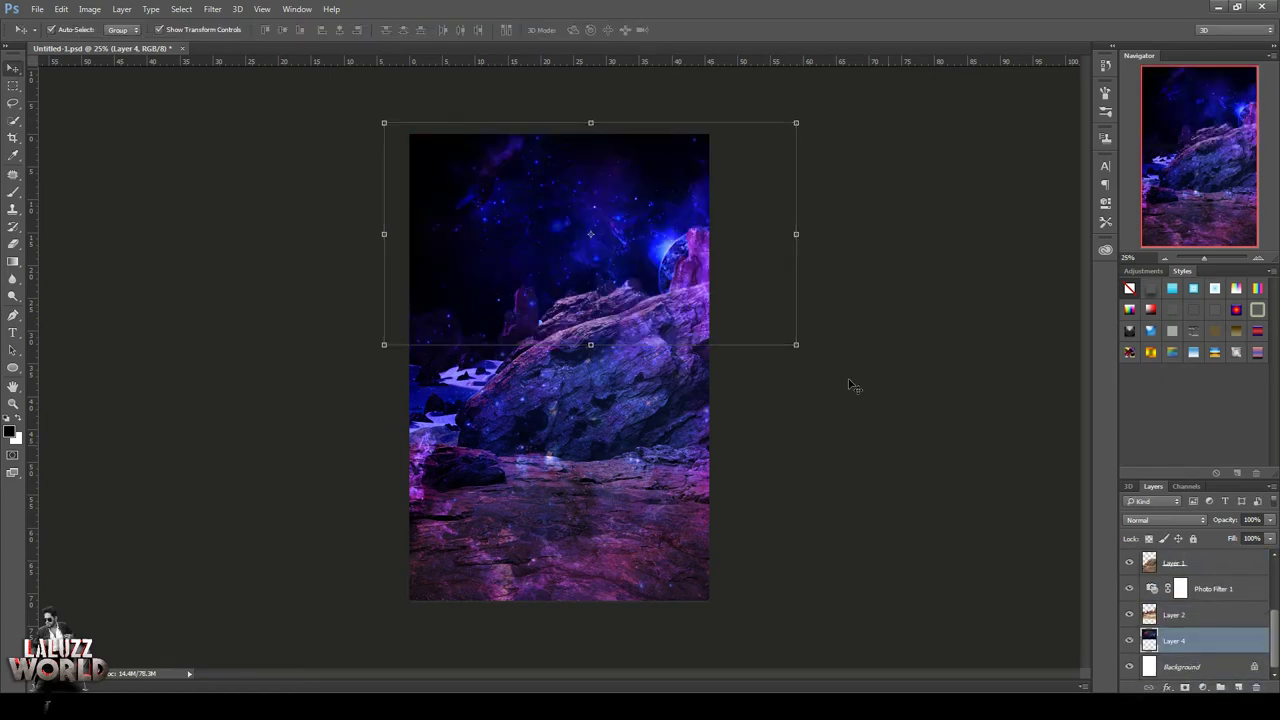
Clip Photo Filter 1 to Layer 2 and Curves 1 to Layer 3
right_click(1234, 585)
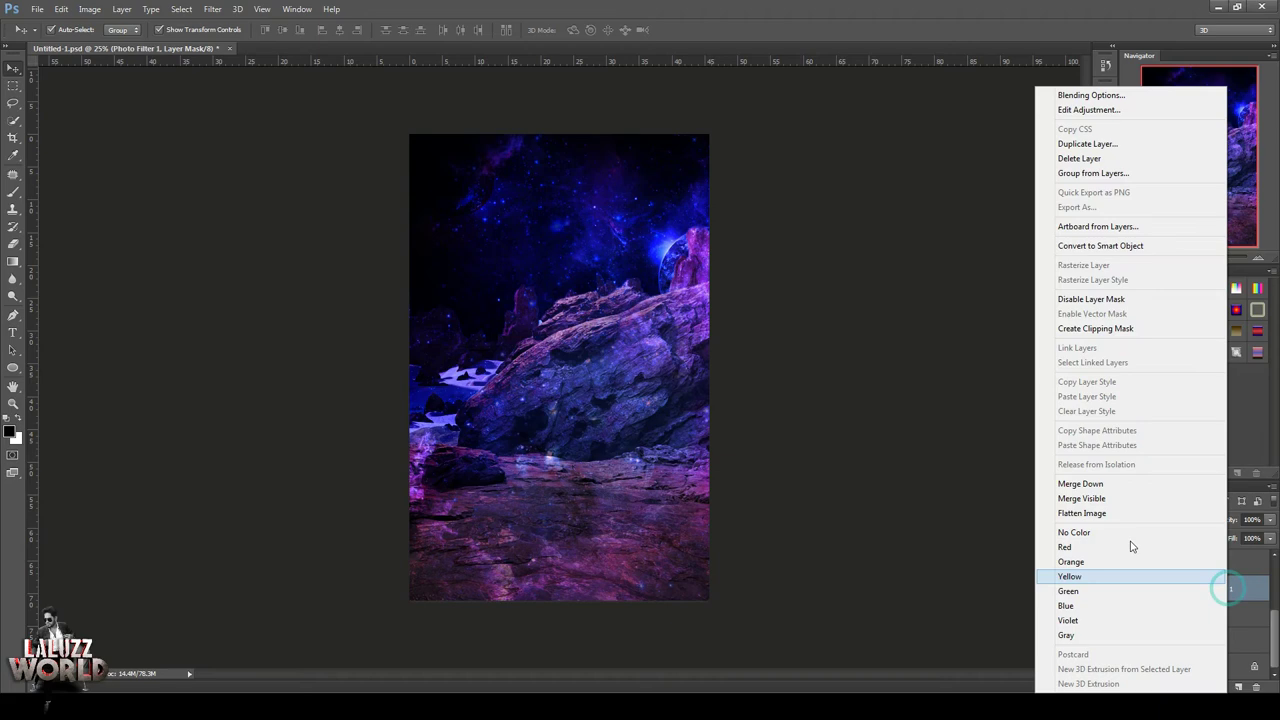
left_click(1100, 329)
scroll(1200, 600, "up", 1)
scroll(1200, 600, "up", 1)
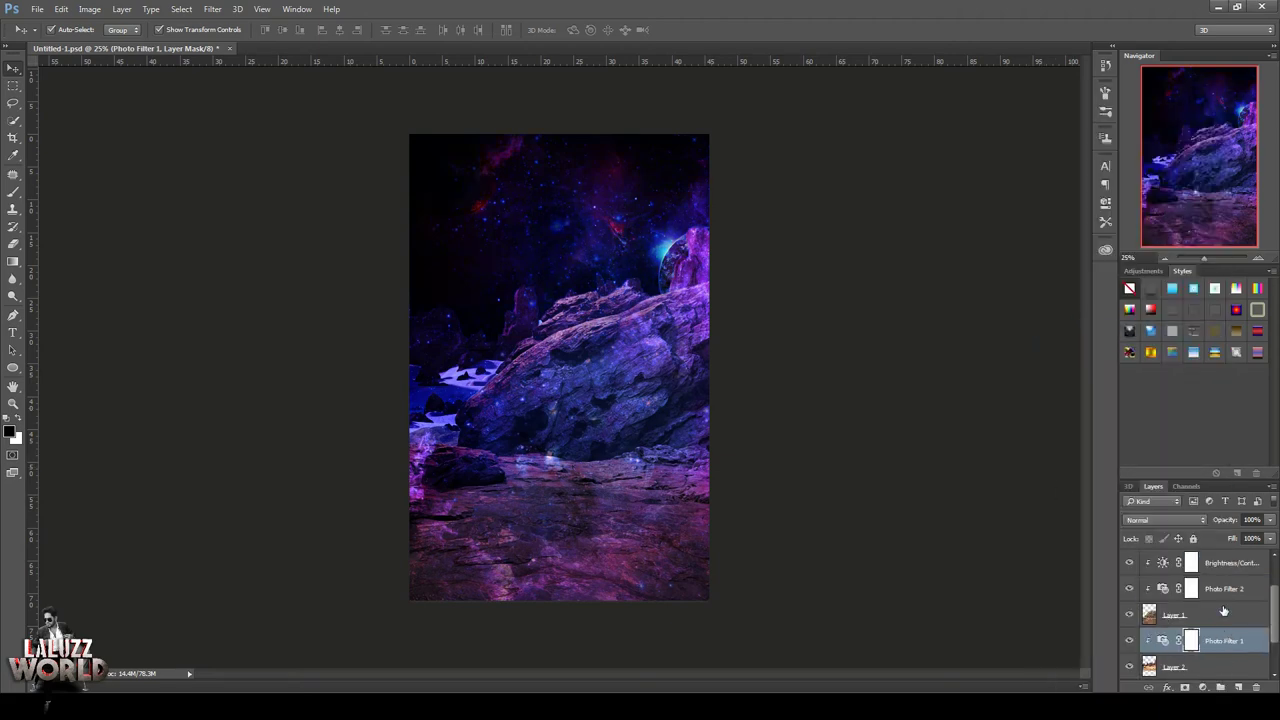
scroll(1200, 600, "up", 2)
left_click(1218, 561)
right_click(1218, 561)
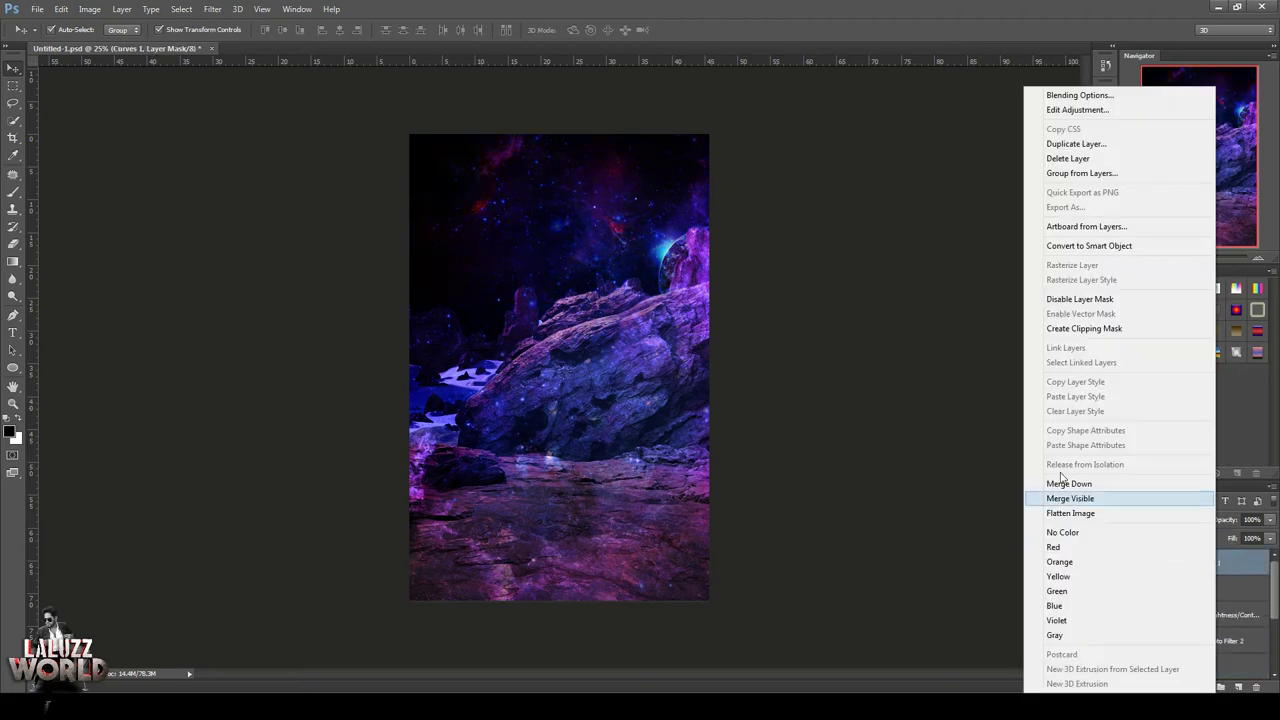
left_click(1086, 330)
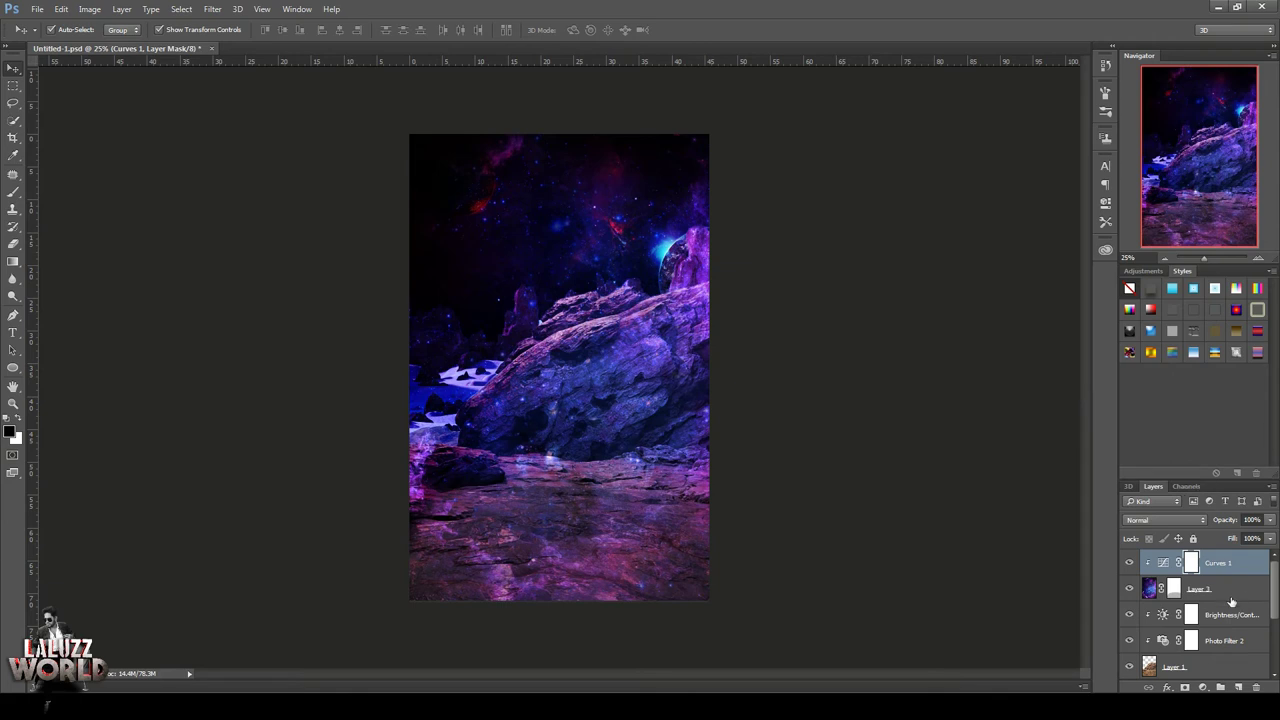
scroll(1231, 601, "down", 4)
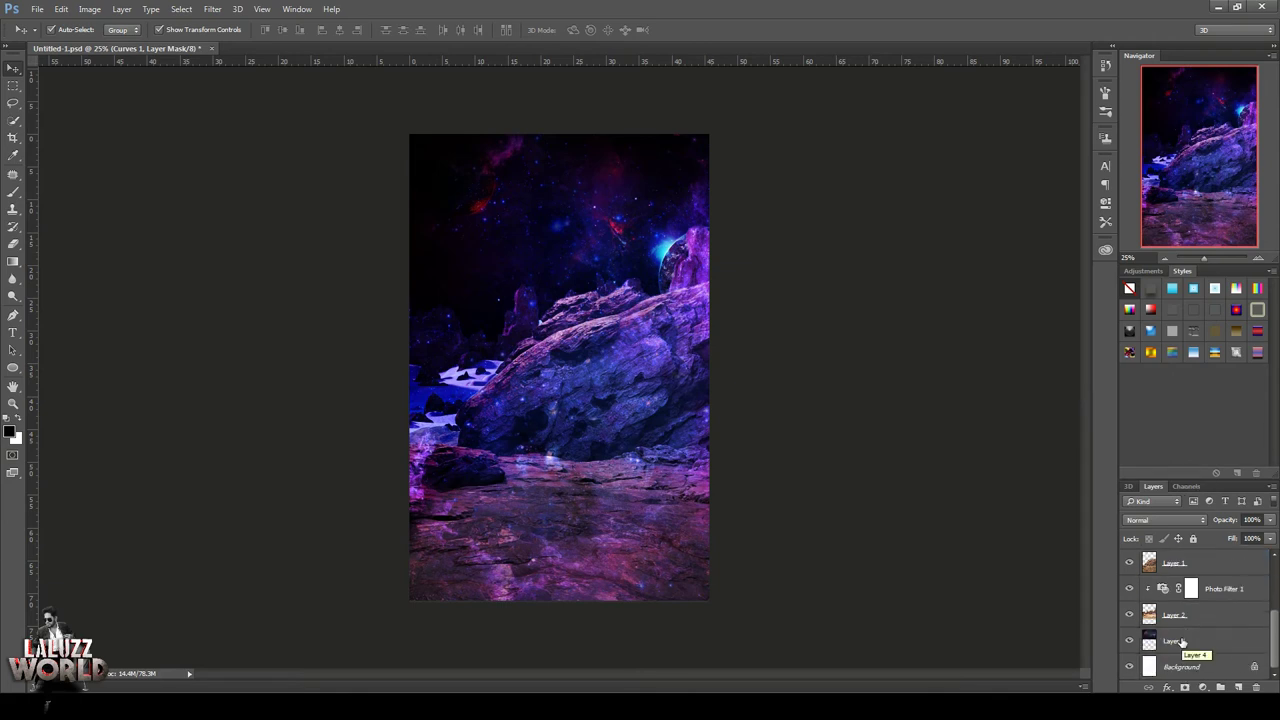
scroll(1203, 625, "up", 4)
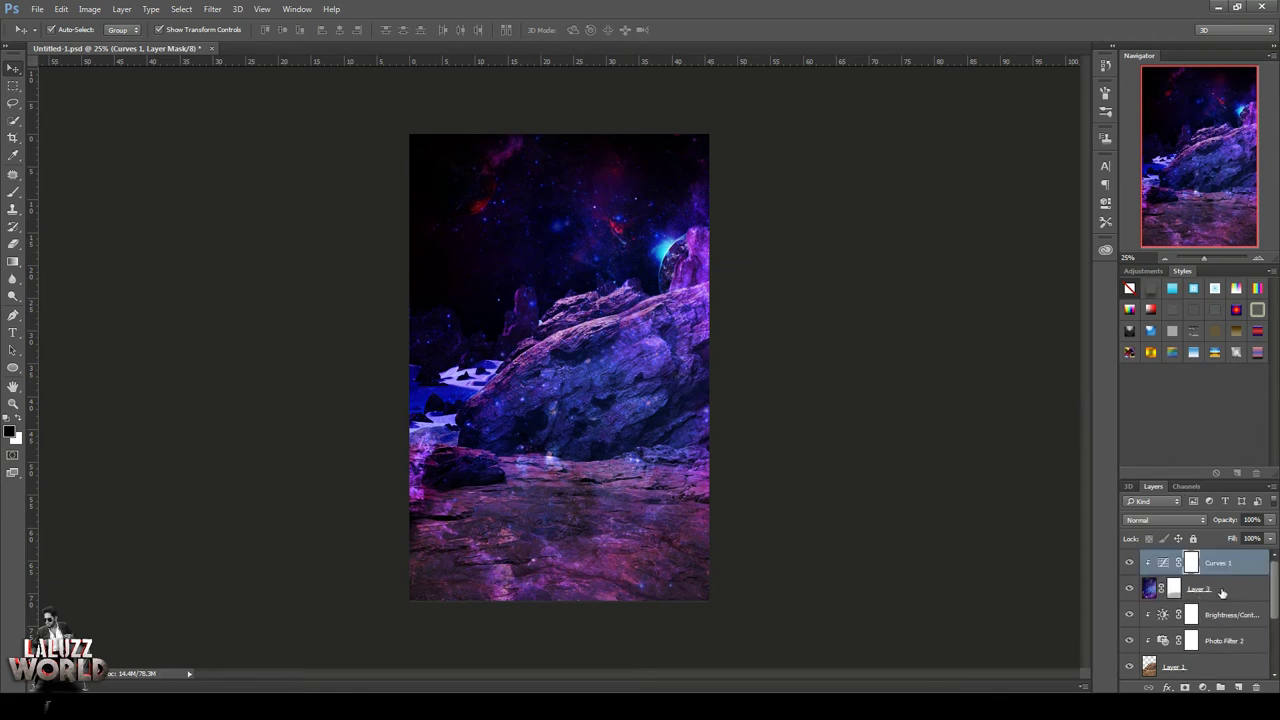
Group Photo Filter 2 through Layer 2 into Group 1 and expand it
left_click(1221, 592)
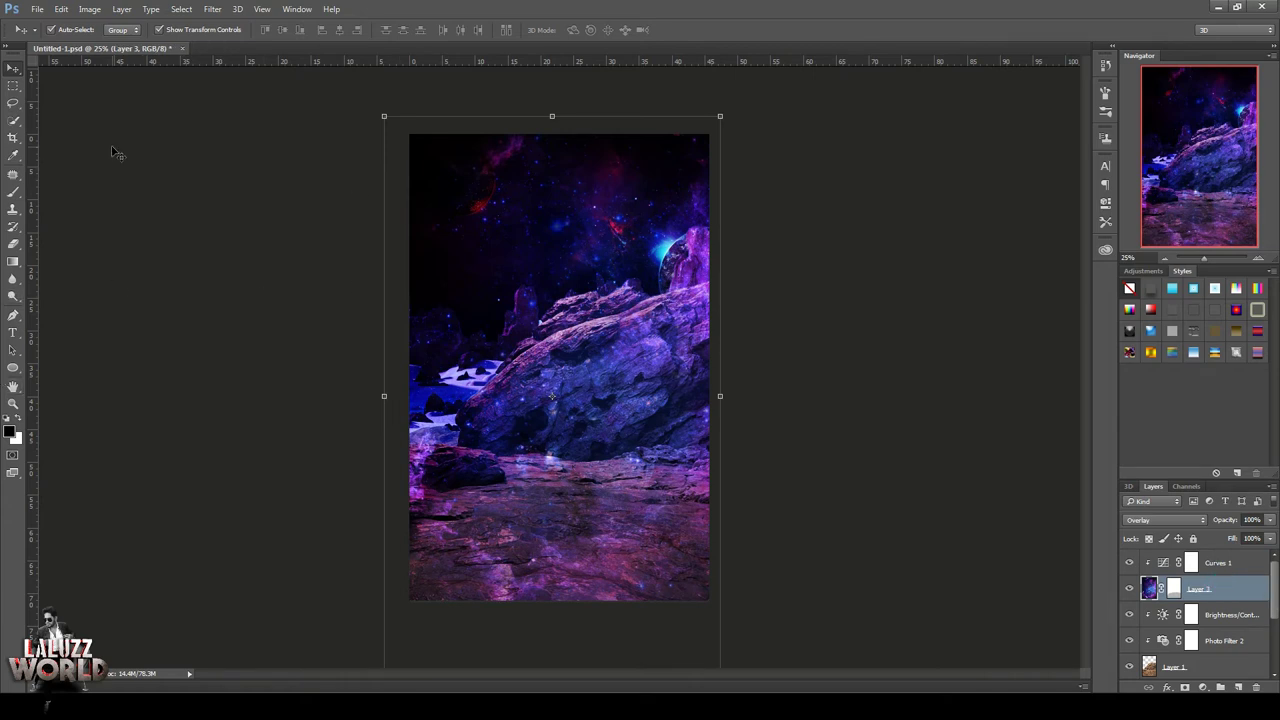
right_click(1222, 597)
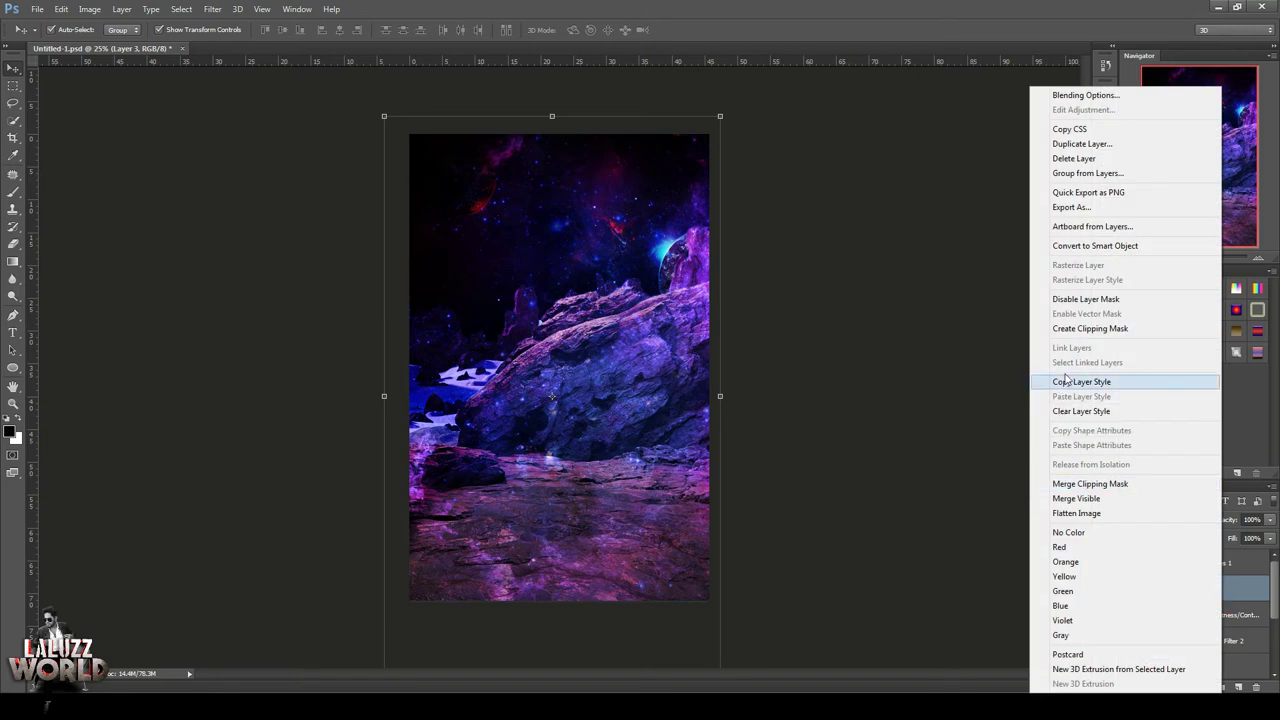
left_click(1250, 598)
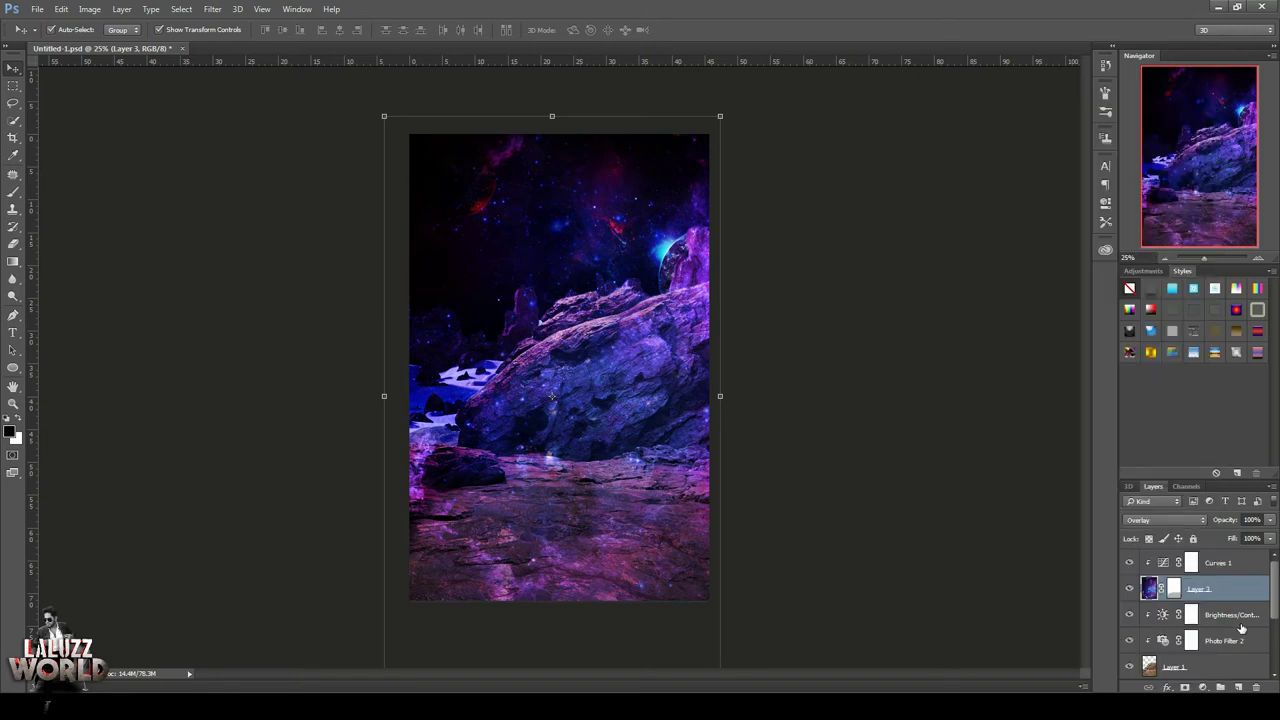
left_click(1240, 626)
scroll(1240, 630, "down", 1)
scroll(1240, 635, "down", 1)
left_click(1235, 641, "shift")
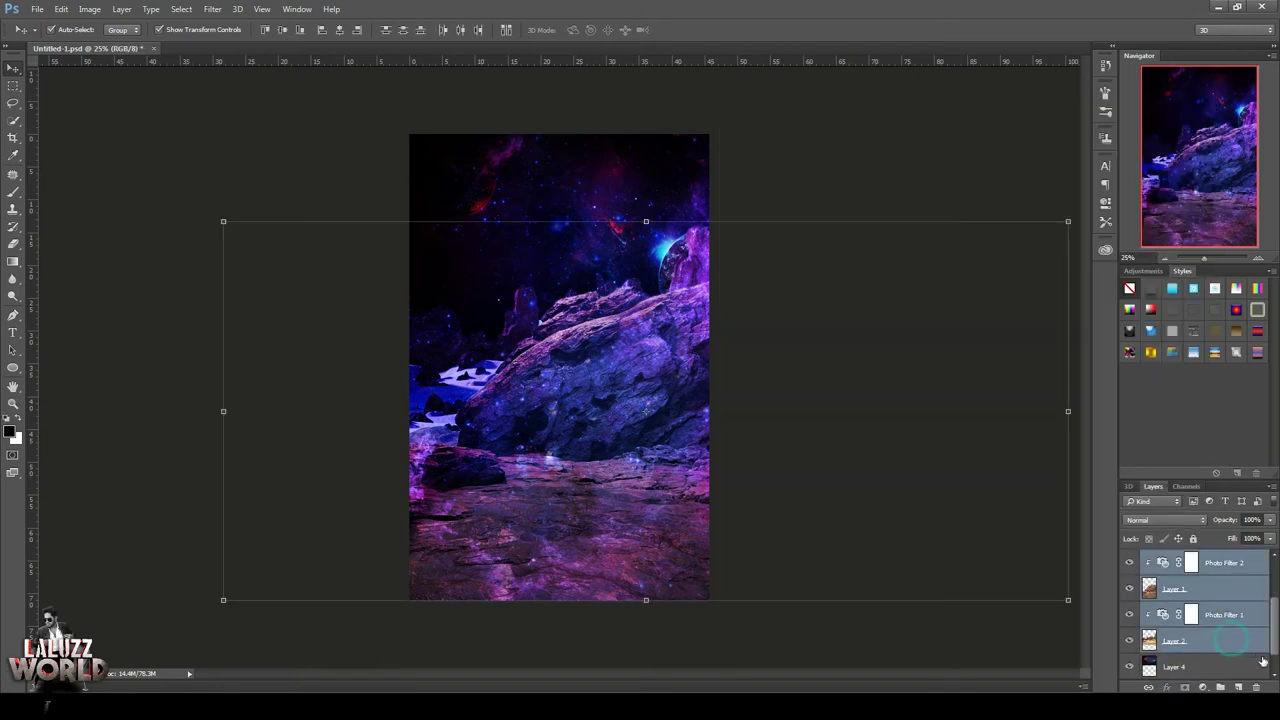
scroll(1225, 620, "up", 2)
left_click(1222, 597)
right_click(1222, 597)
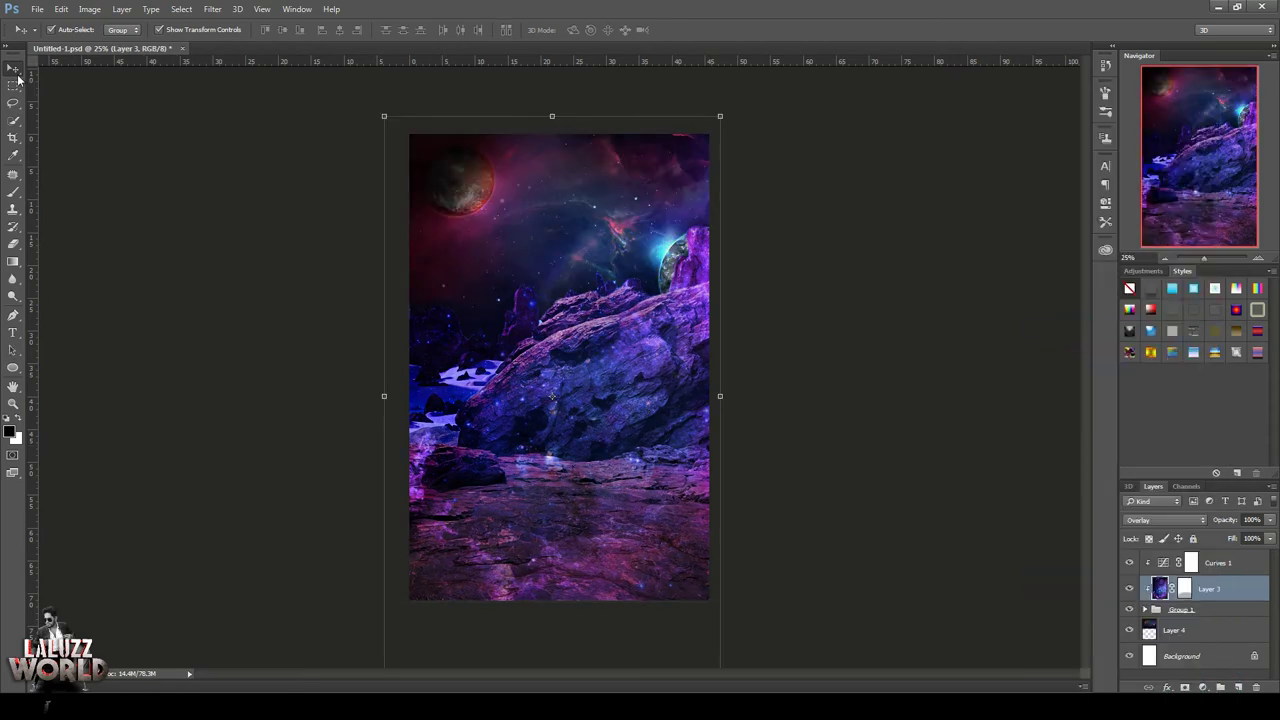
left_click(80, 168)
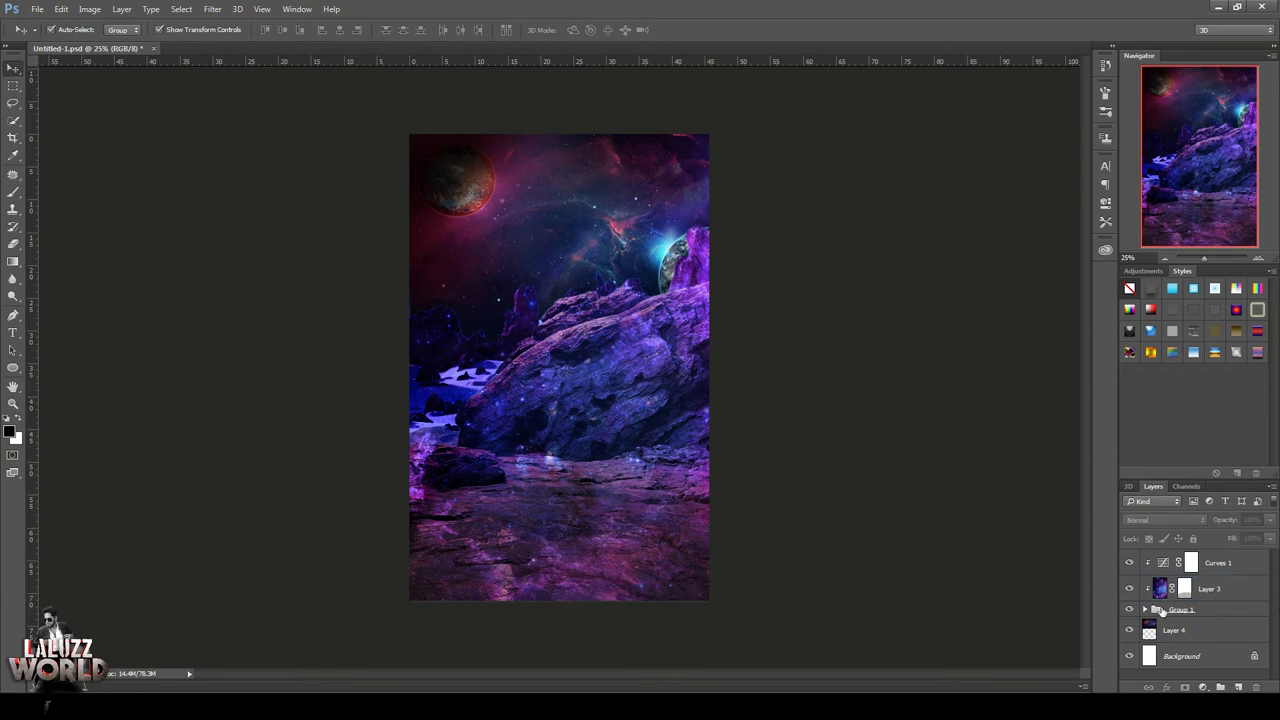
left_click(1163, 611)
left_click(1145, 610)
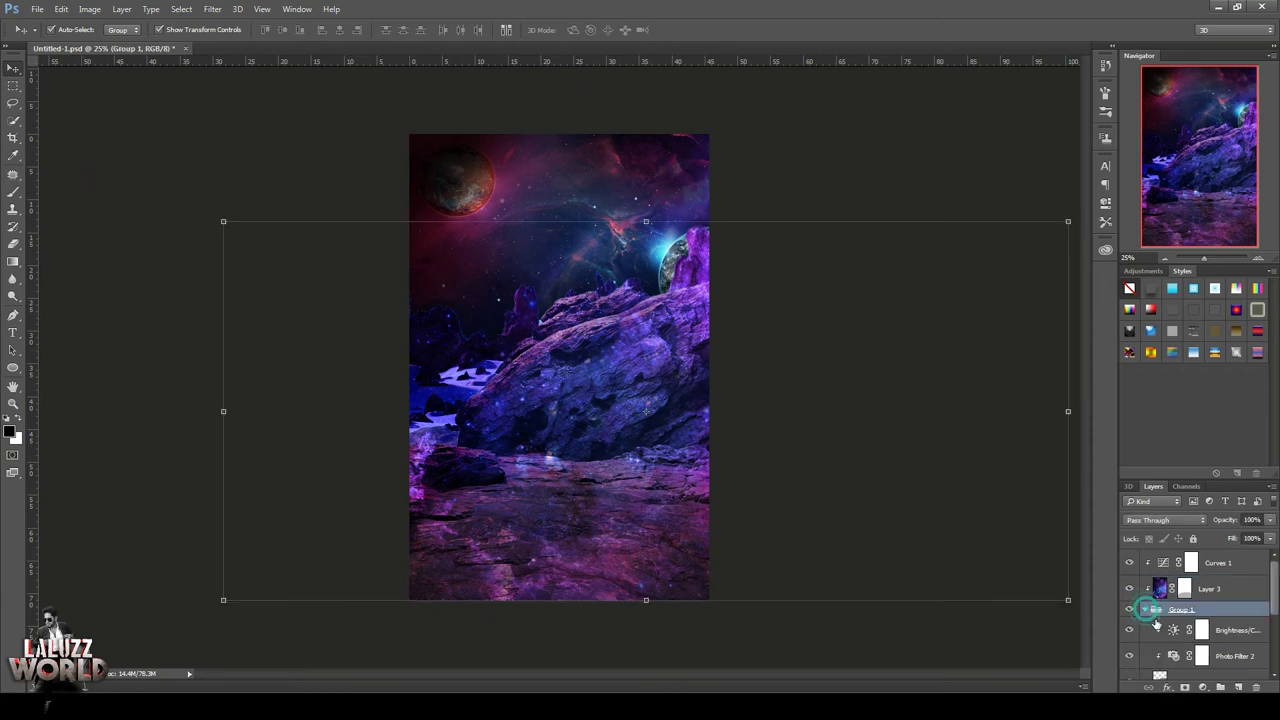
Paint out Photo Filter 1's mask along the rock edge with a size-150, 100% brush, then save
left_click(1203, 656)
left_click(13, 191)
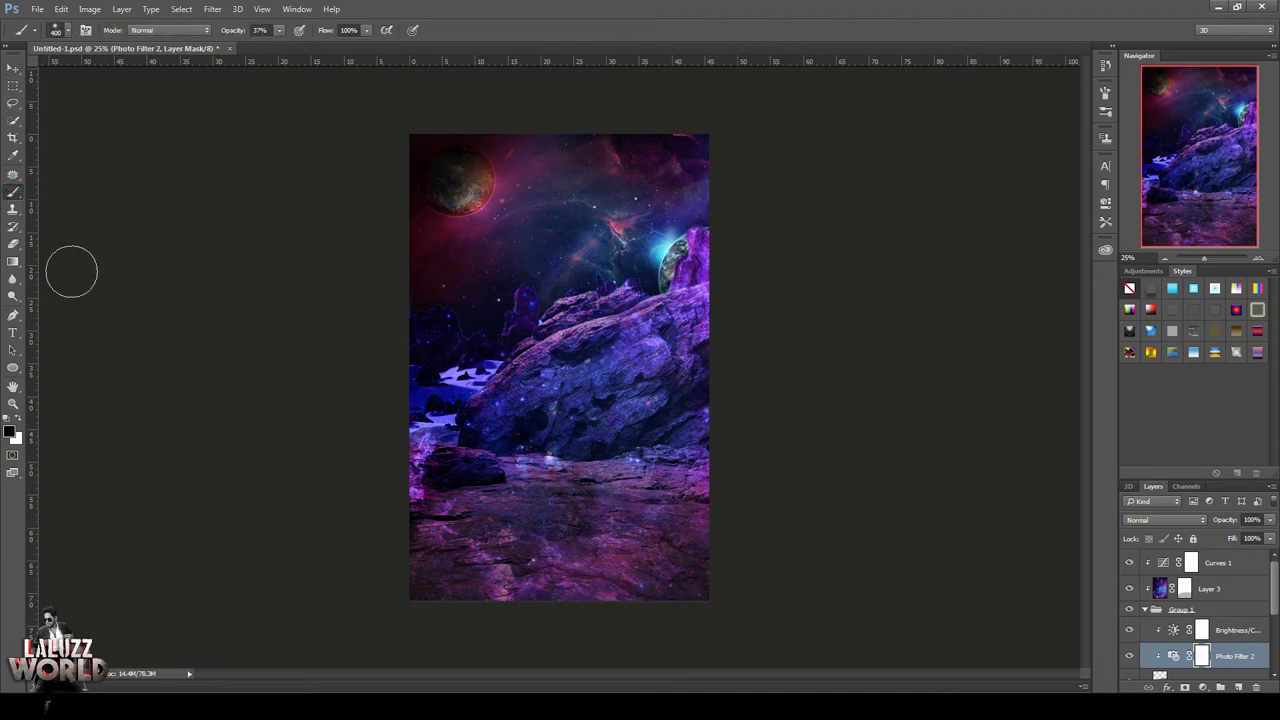
key("bracketleft")
key("bracketleft")
key("bracketleft")
key("bracketleft")
key("bracketleft")
scroll(1215, 628, "down", 2)
scroll(1215, 628, "down", 2)
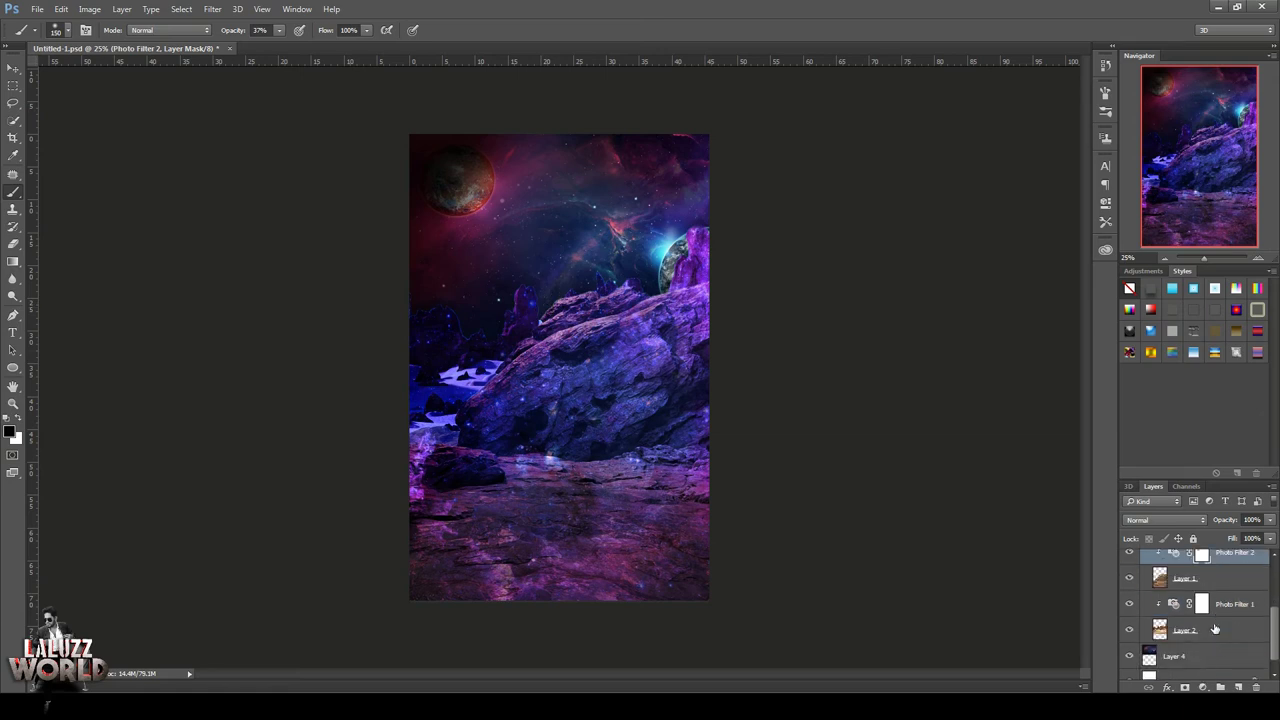
left_click(1200, 607)
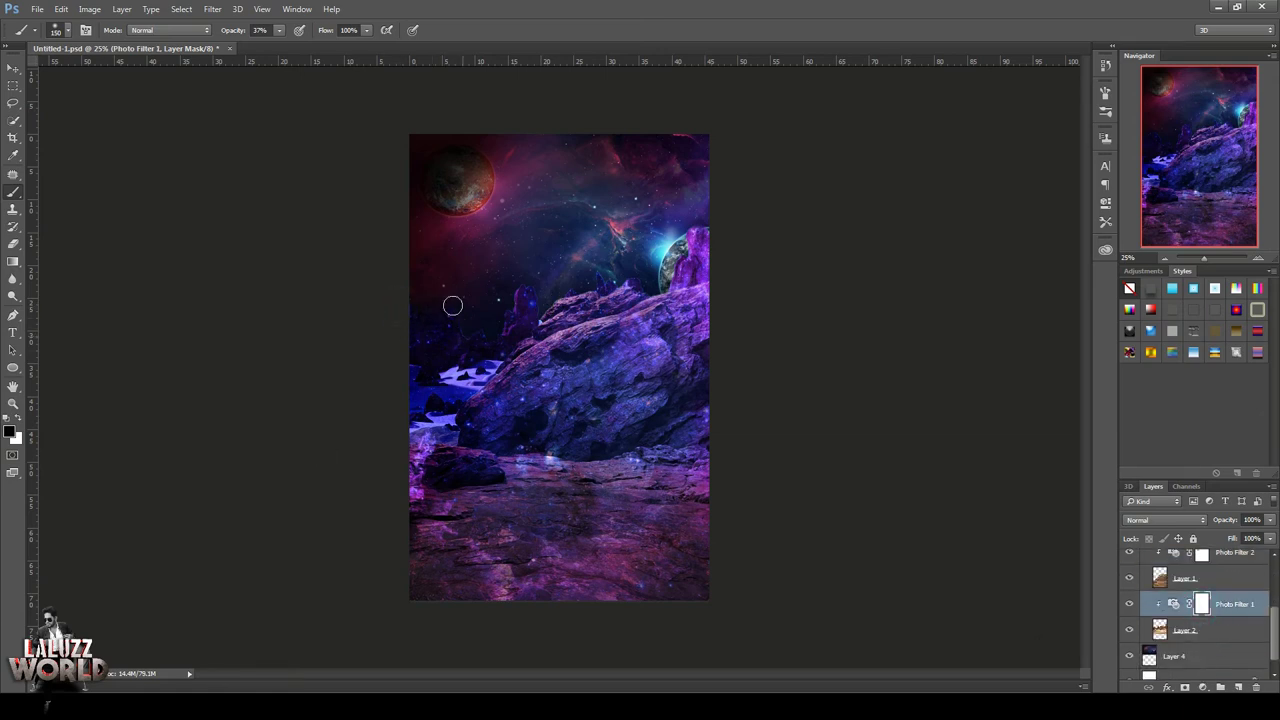
type("100")
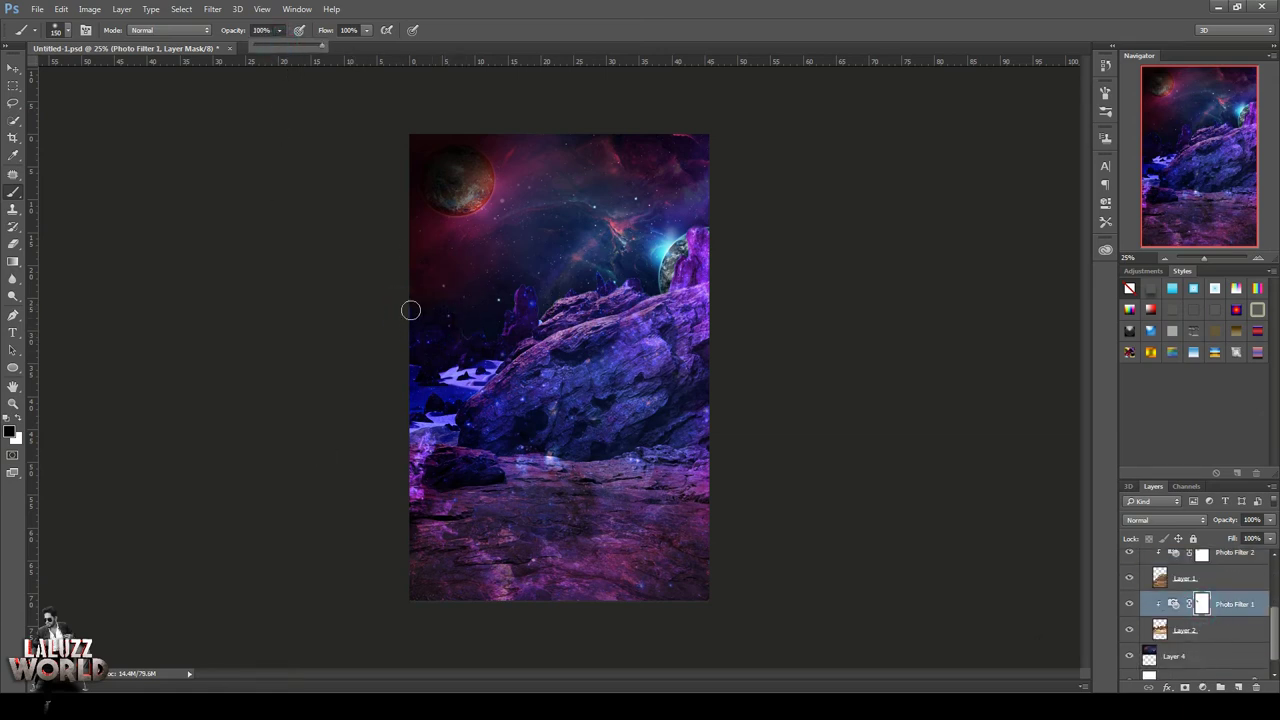
key("Return")
left_click_drag(523, 280, 626, 275)
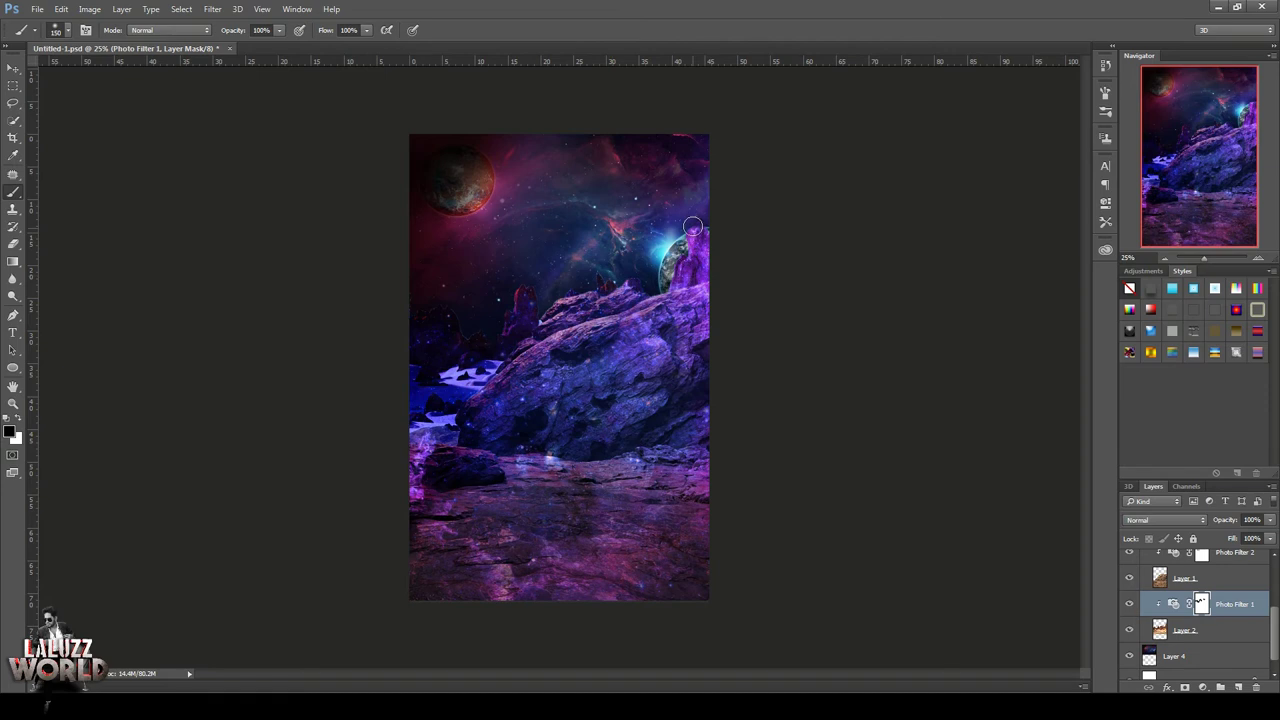
left_click(15, 67)
key("ctrl+s")
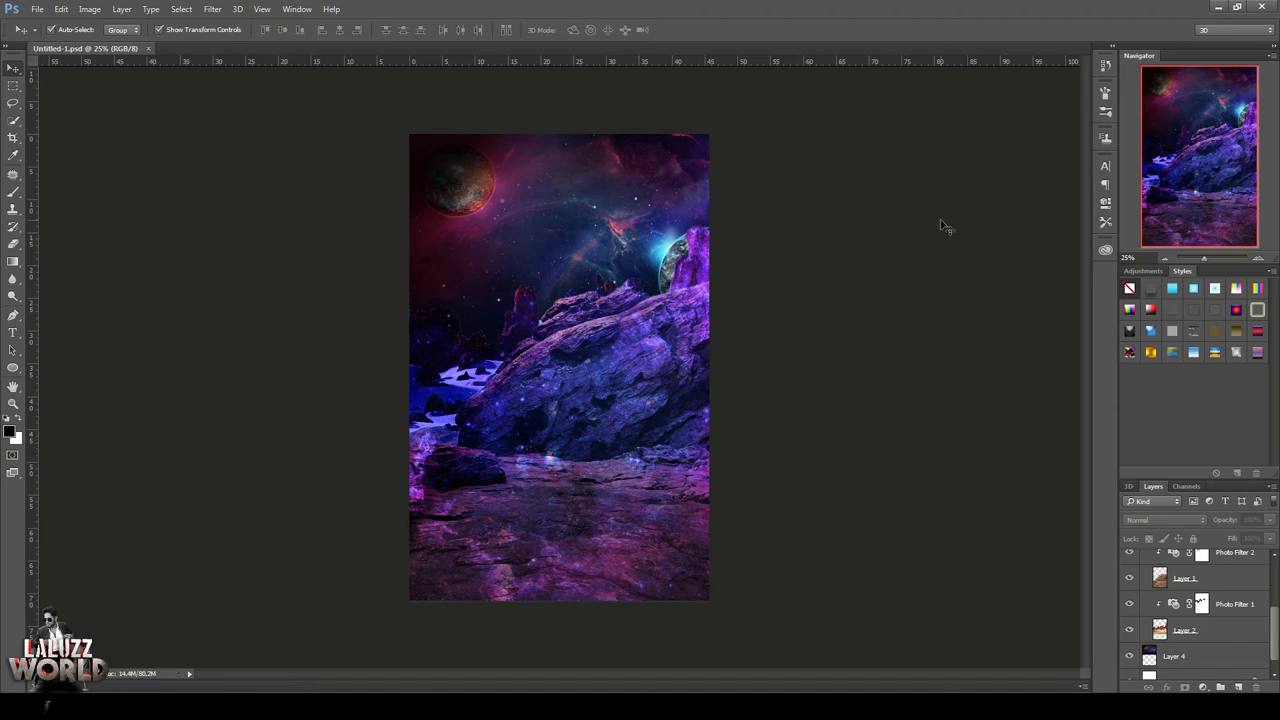
Open the crouching-man PSD document
left_click(33, 12)
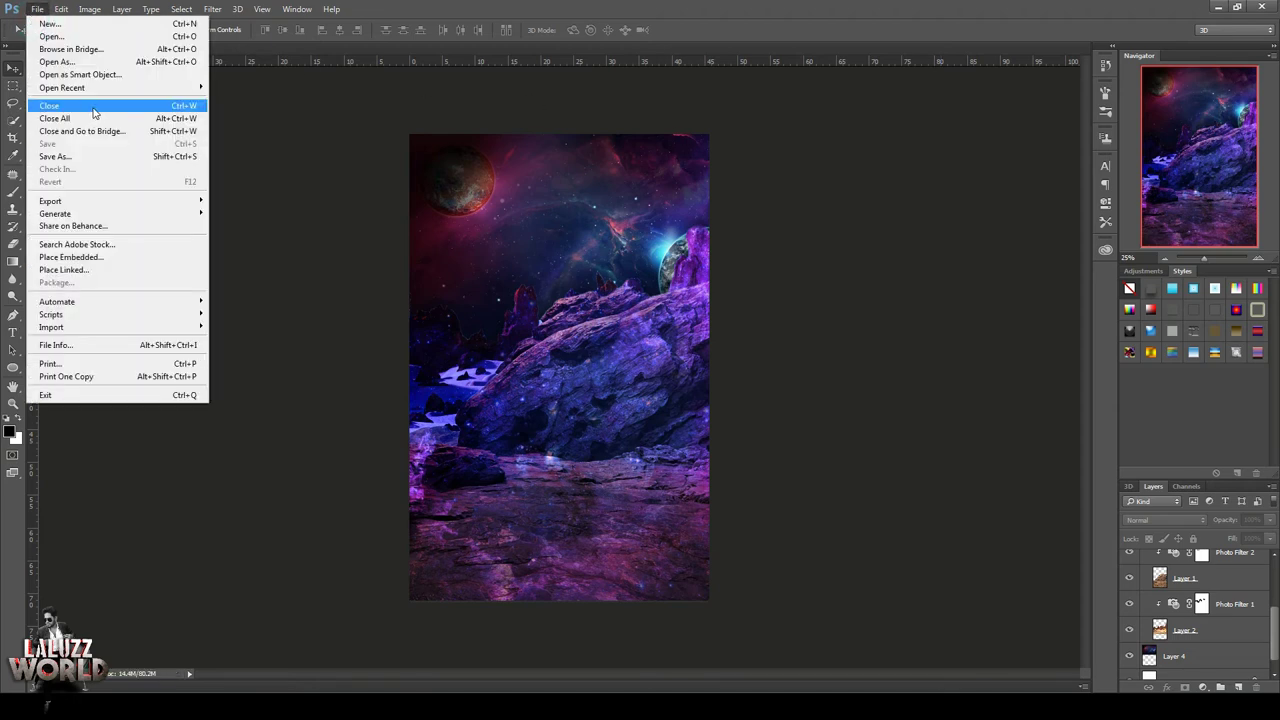
left_click(44, 37)
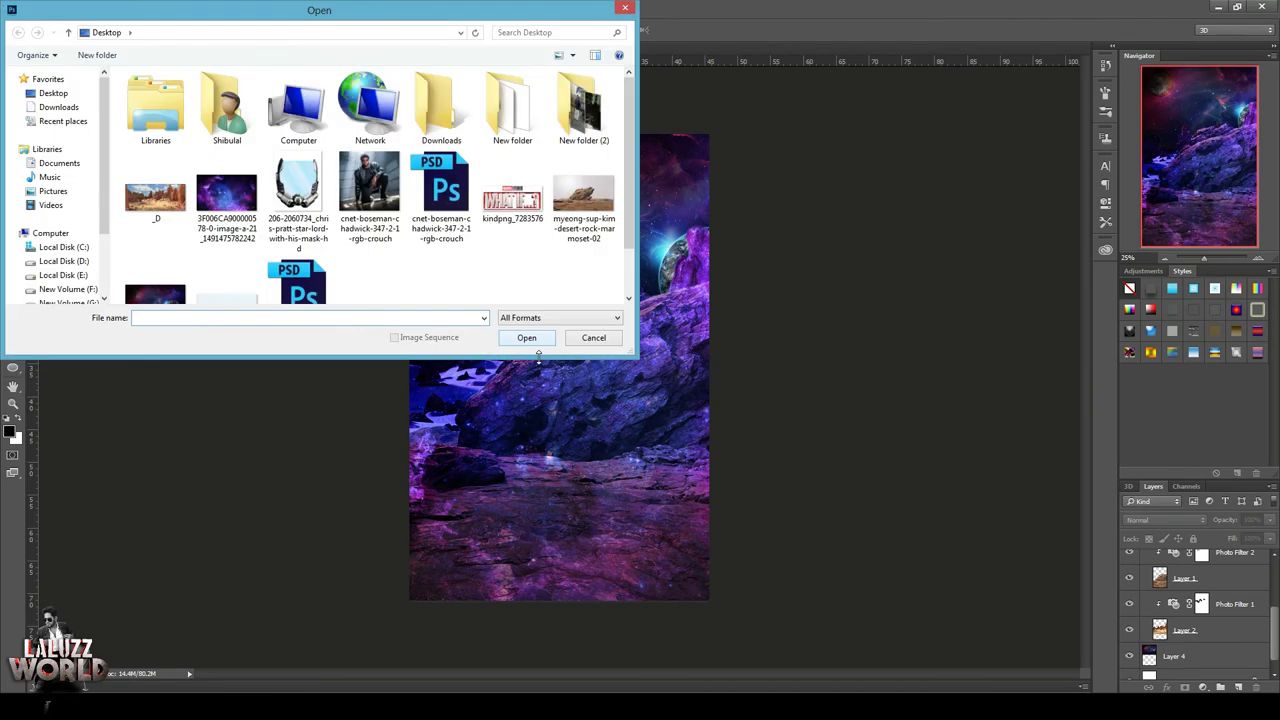
left_click(442, 196)
left_click(523, 334)
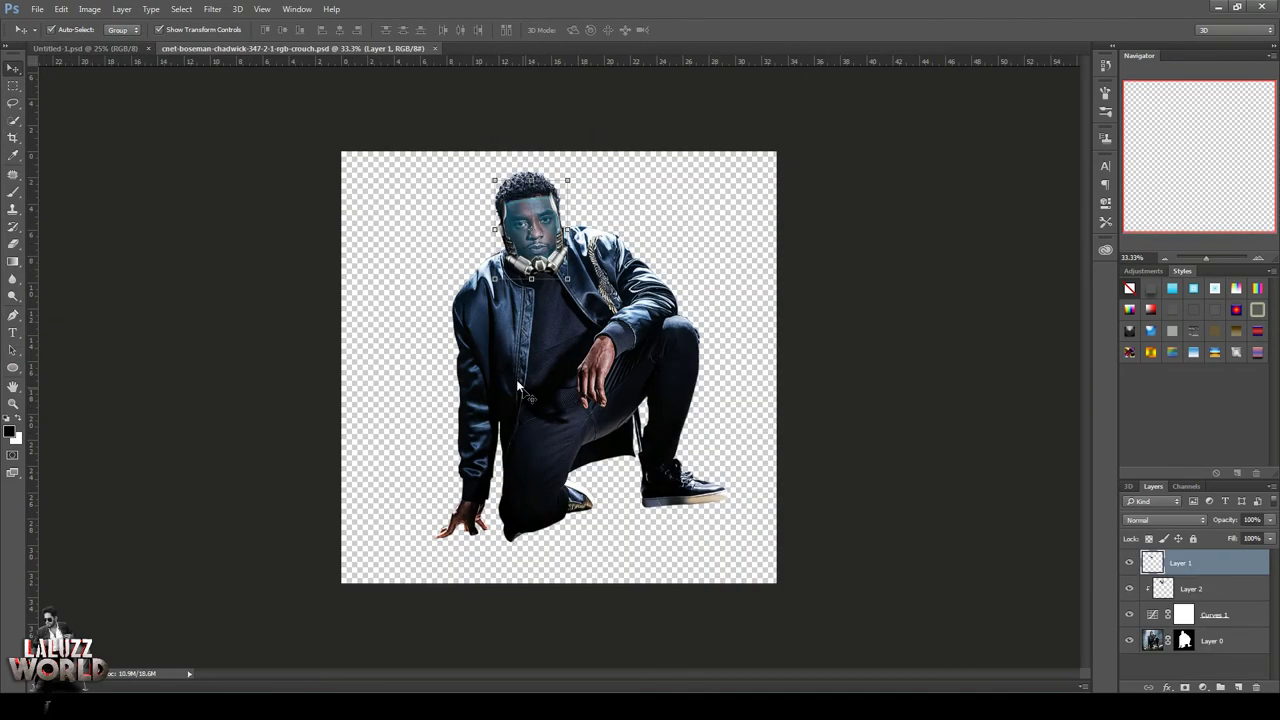
left_click(405, 48)
left_click(37, 9)
left_click(49, 37)
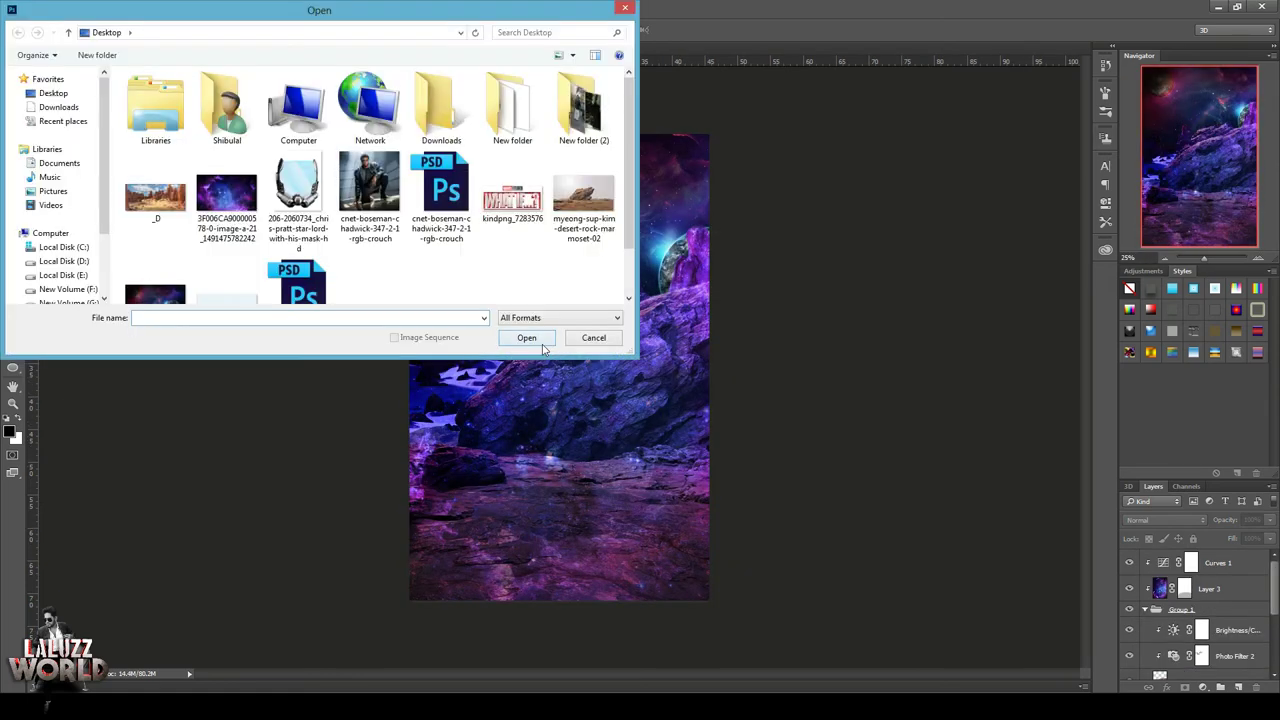
scroll(464, 285, "up", 1)
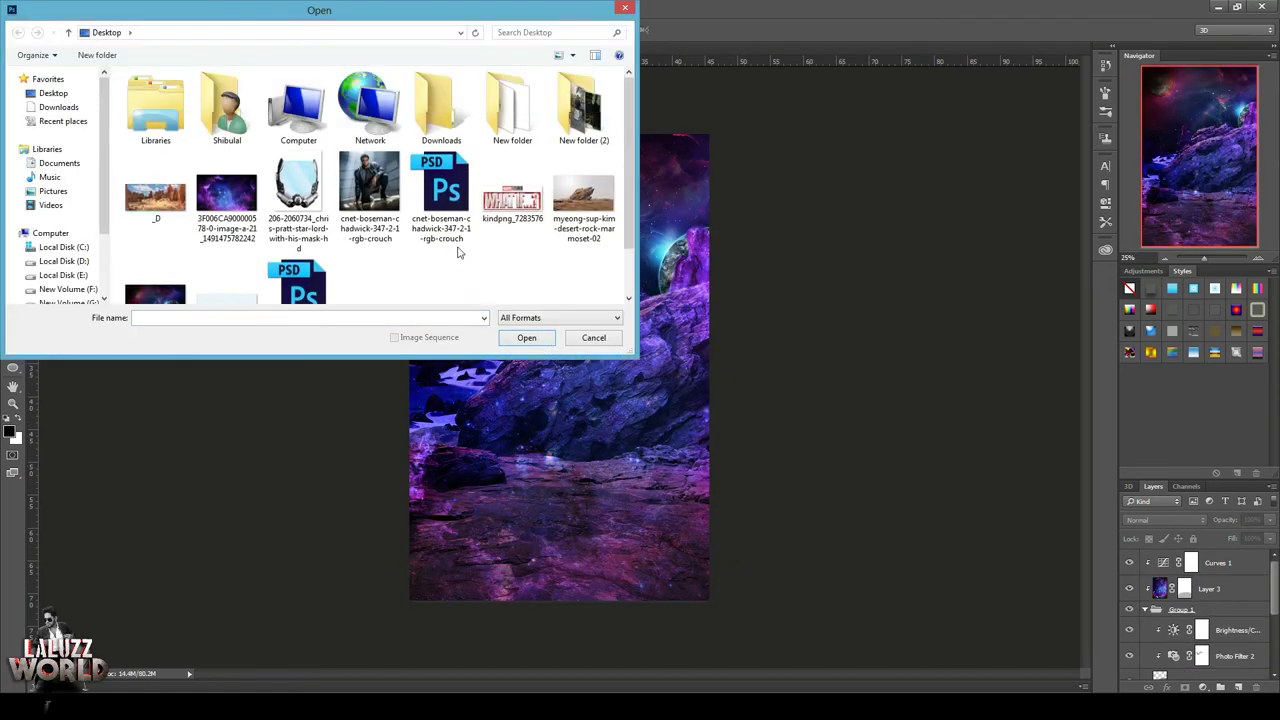
left_click(443, 225)
left_click(526, 337)
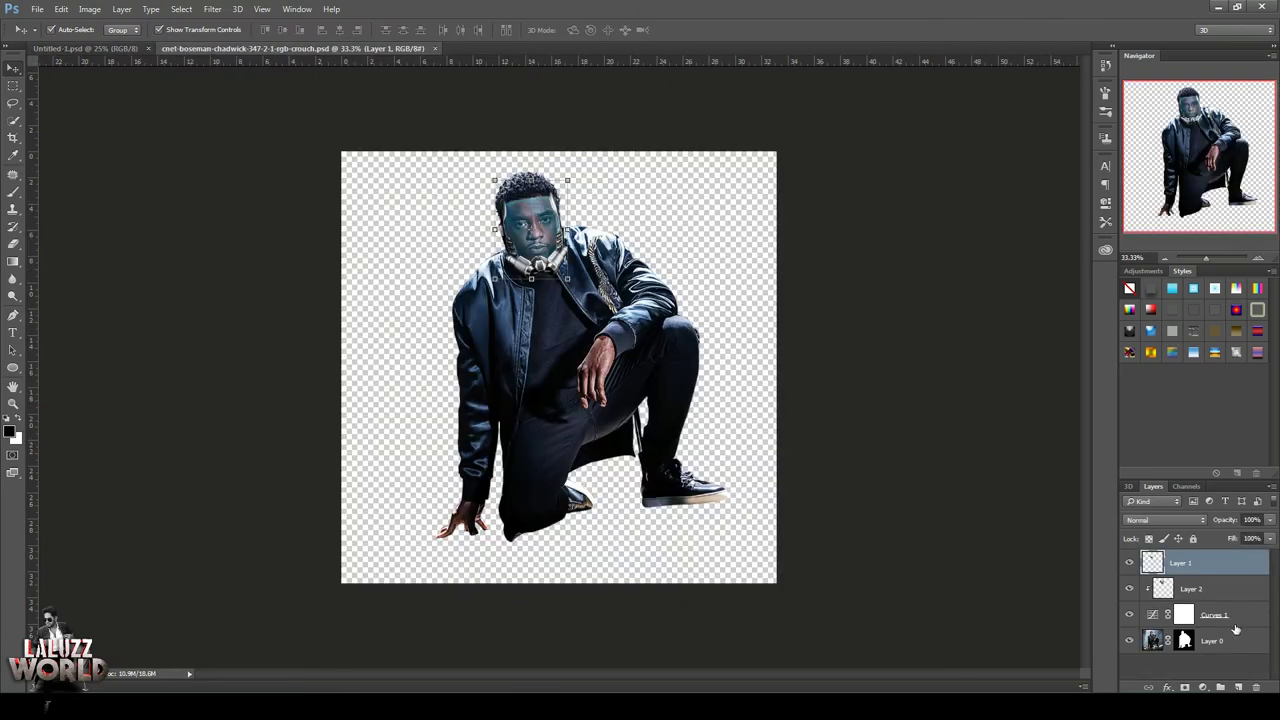
Apply Layer 0's mask, then merge it with Curves 1, Layer 2 and Layer 1
left_click(1188, 641)
right_click(1188, 641)
left_click(1215, 546)
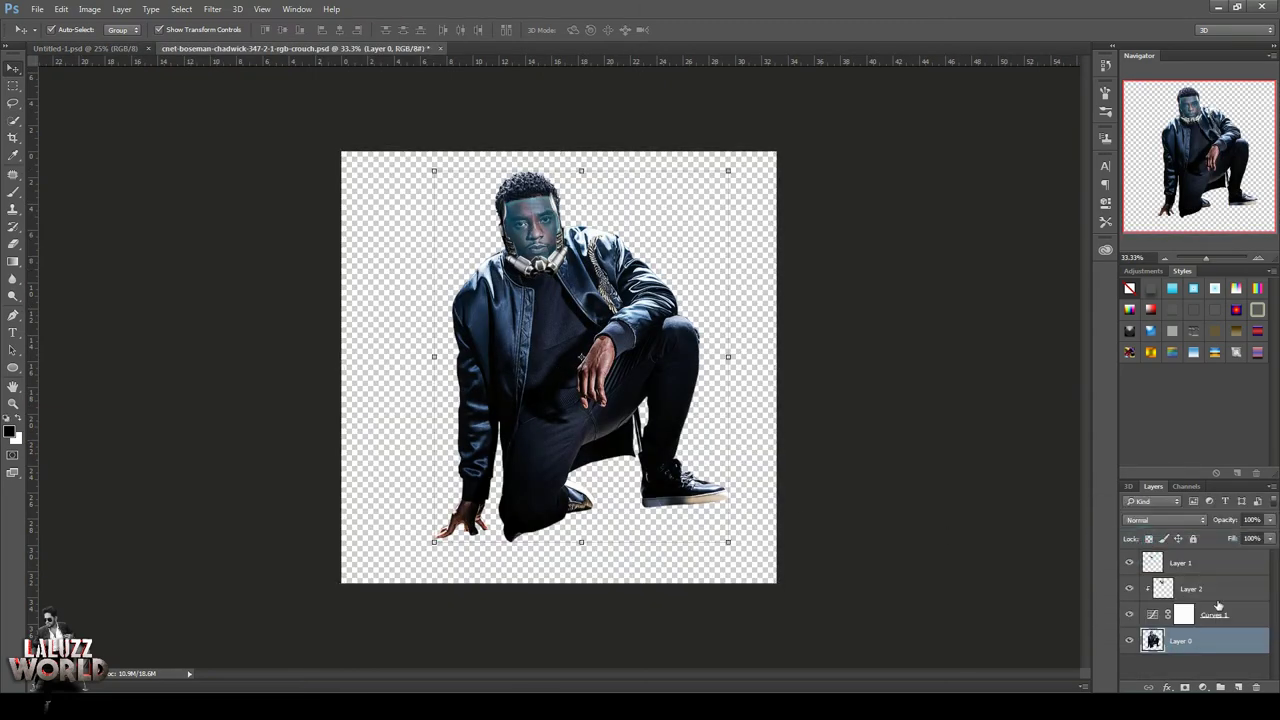
left_click(1217, 615, "ctrl")
left_click(1220, 589, "ctrl")
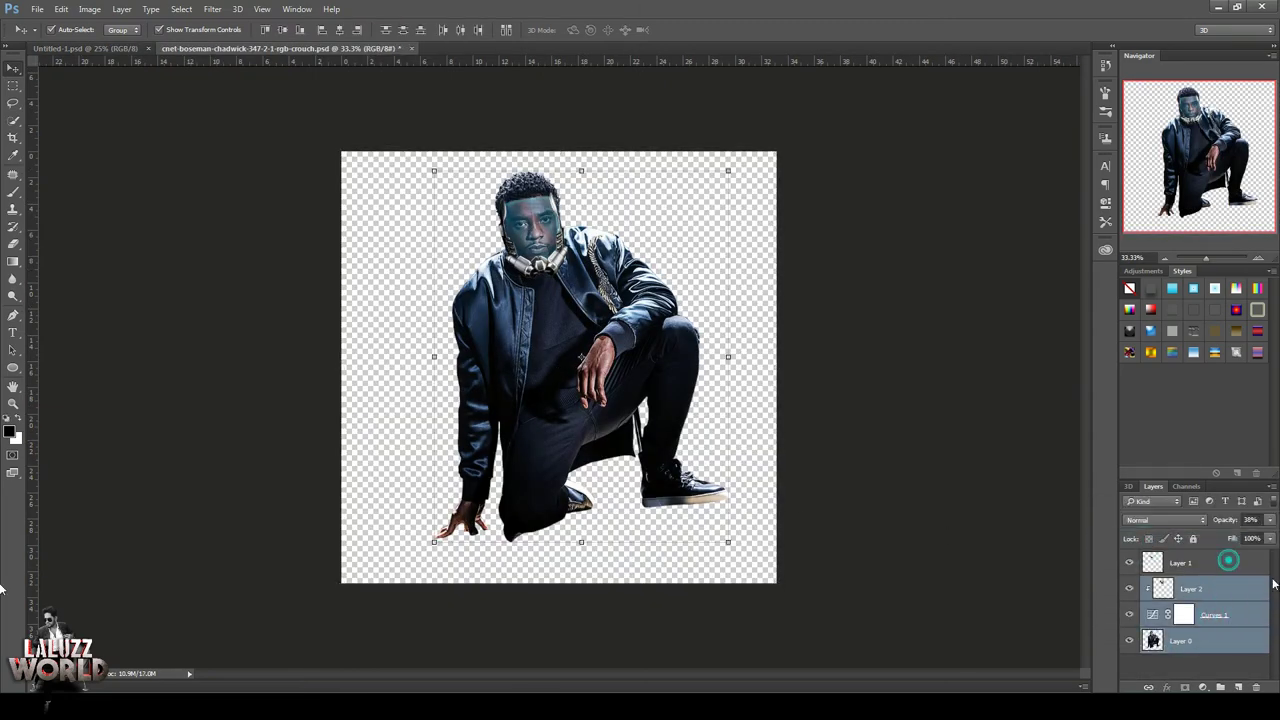
left_click(1225, 563, "ctrl")
right_click(1204, 630)
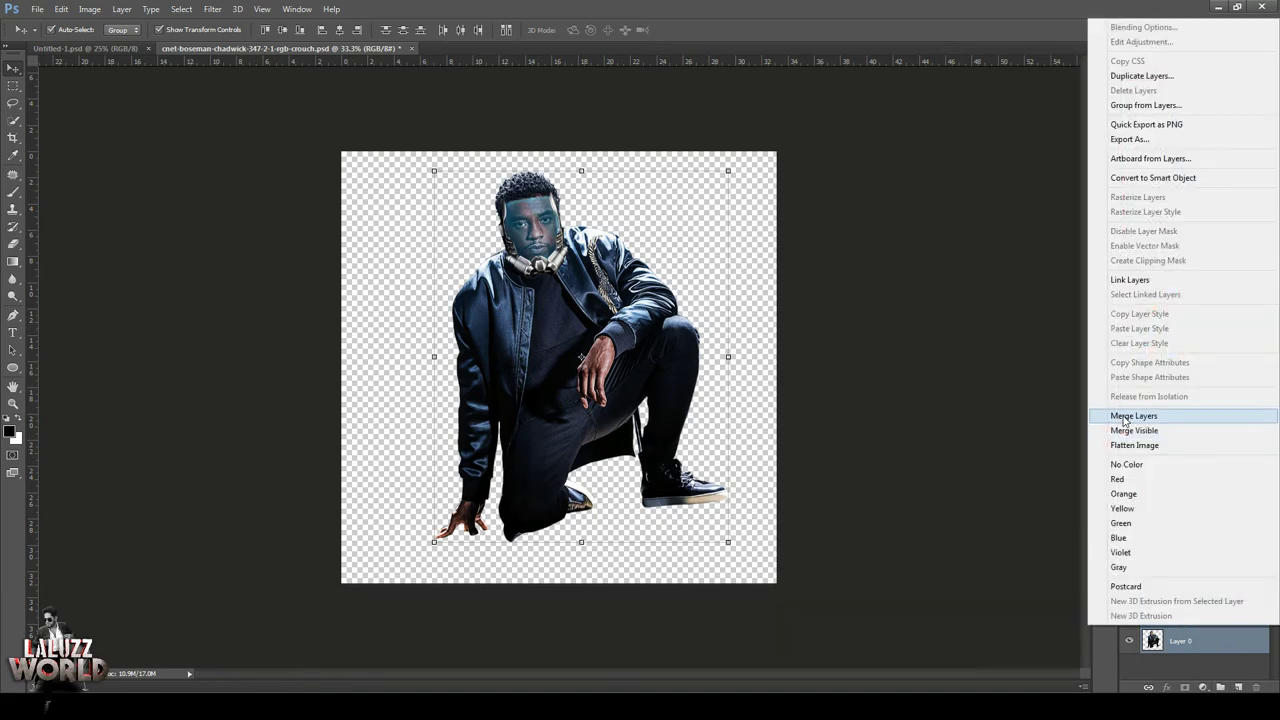
left_click(1150, 414)
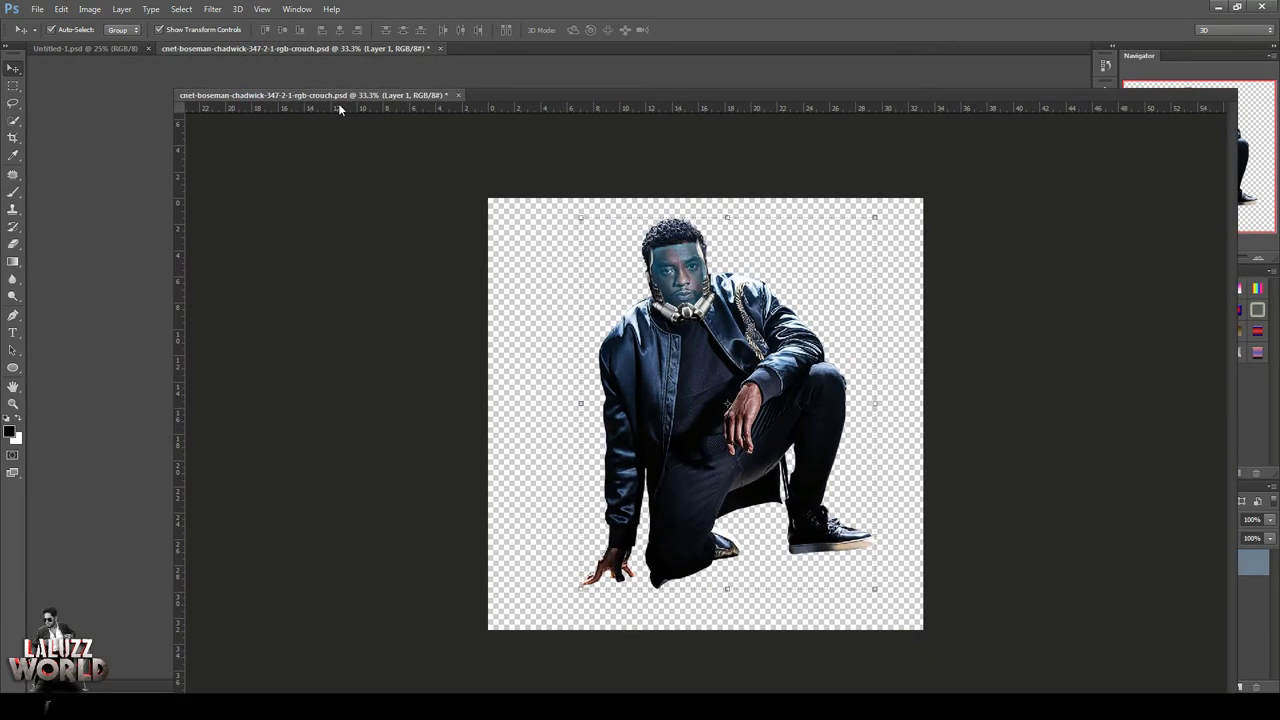
Copy the crouching man into the poster, close his file unsaved, and place him on the rocky ground
left_click_drag(245, 50, 644, 62)
left_click_drag(698, 355, 547, 482)
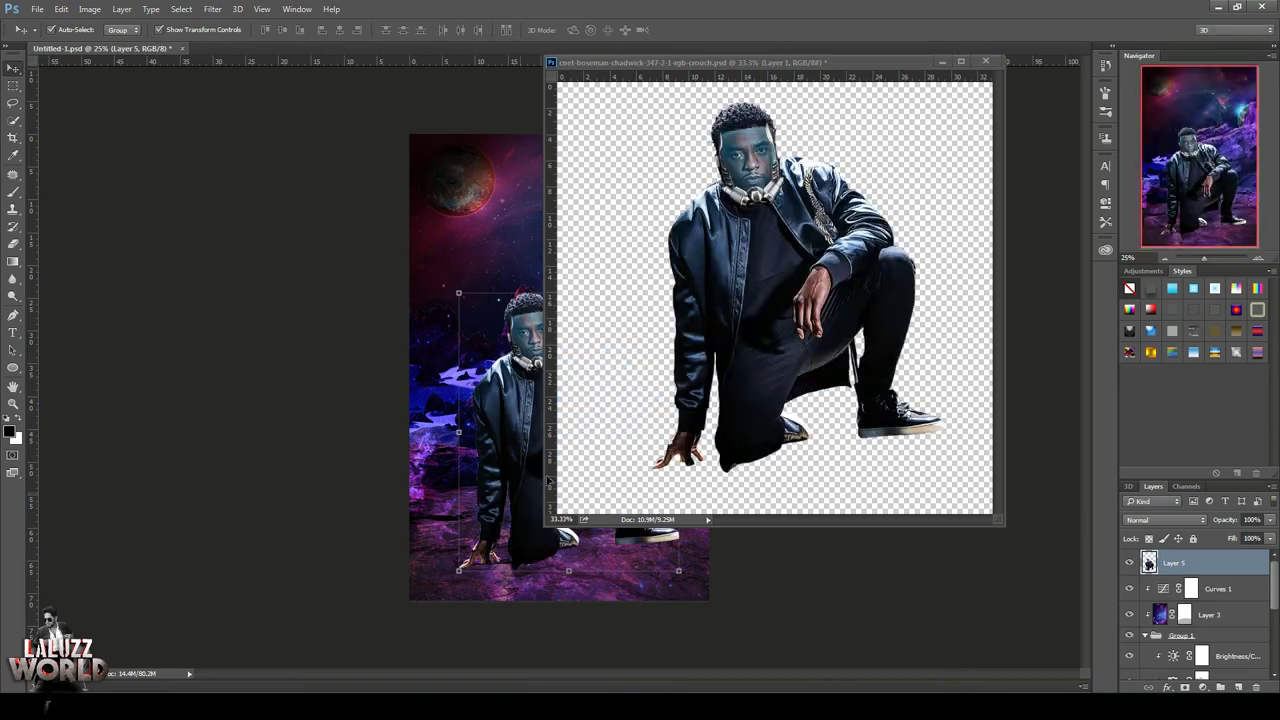
left_click(986, 62)
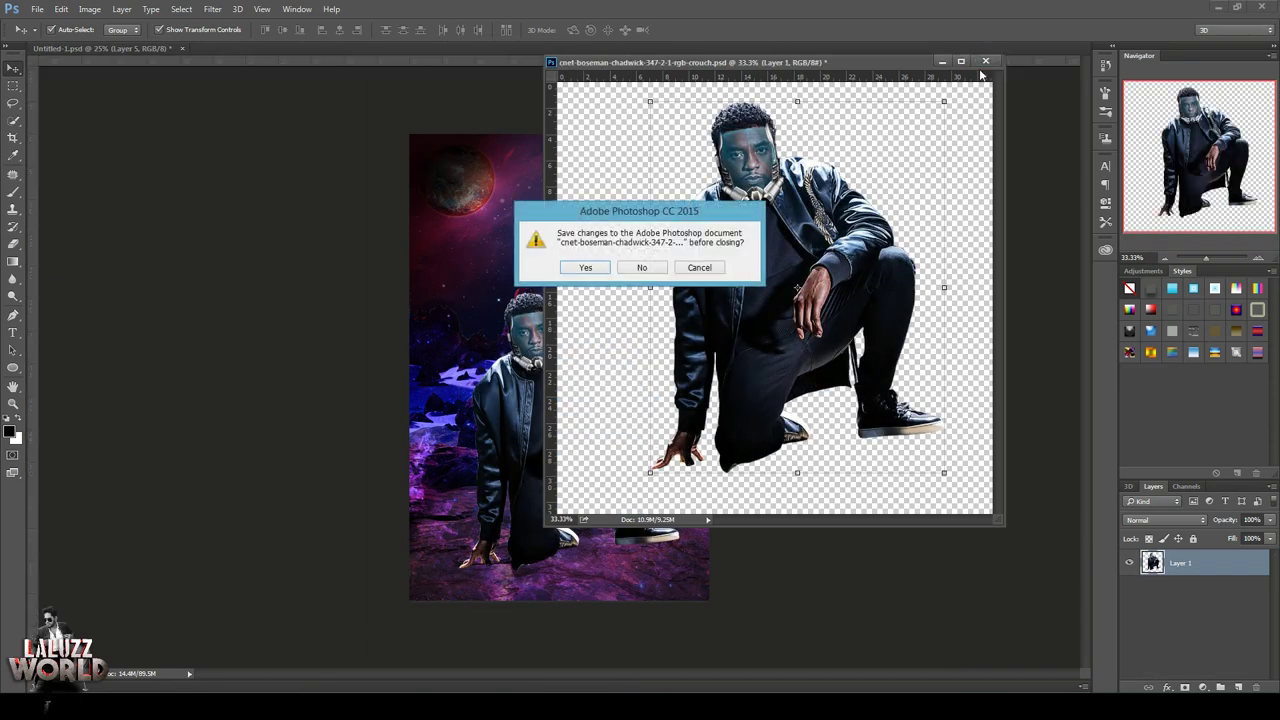
left_click(641, 268)
left_click_drag(546, 418, 536, 425)
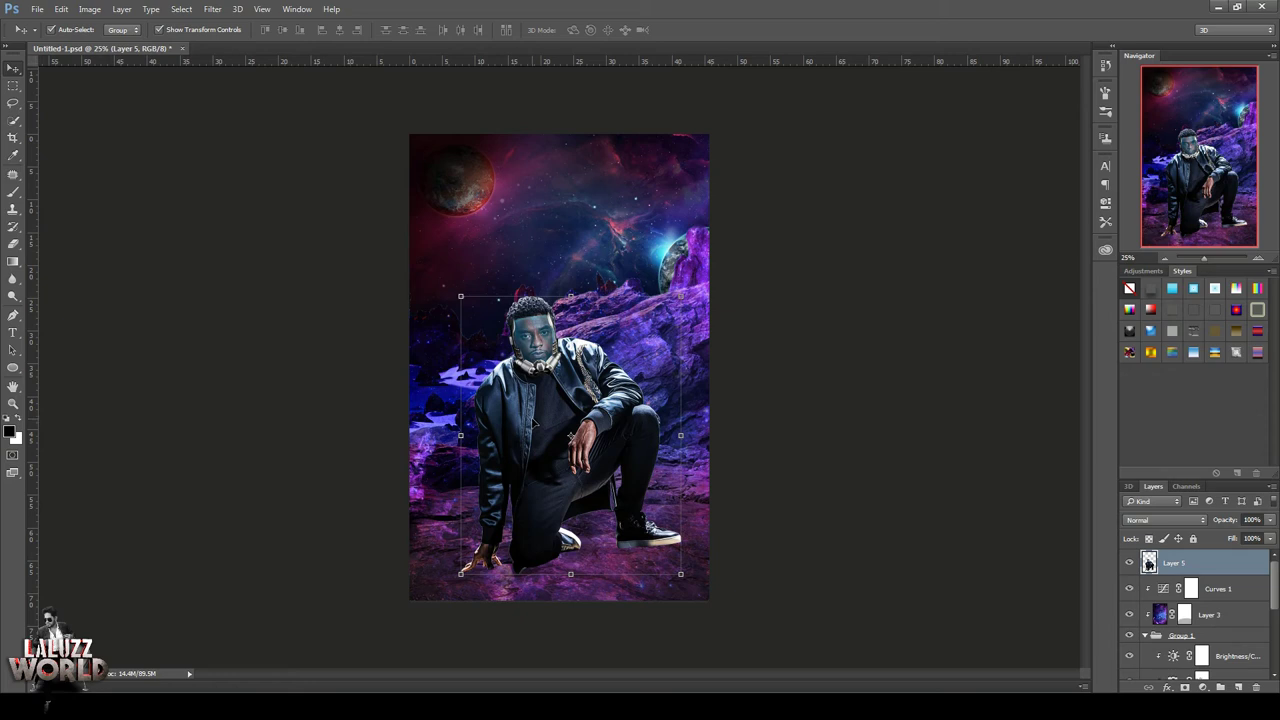
Add a Levels adjustment clipped to the figure with inputs 31, 1.10 and 237
left_click(1203, 688)
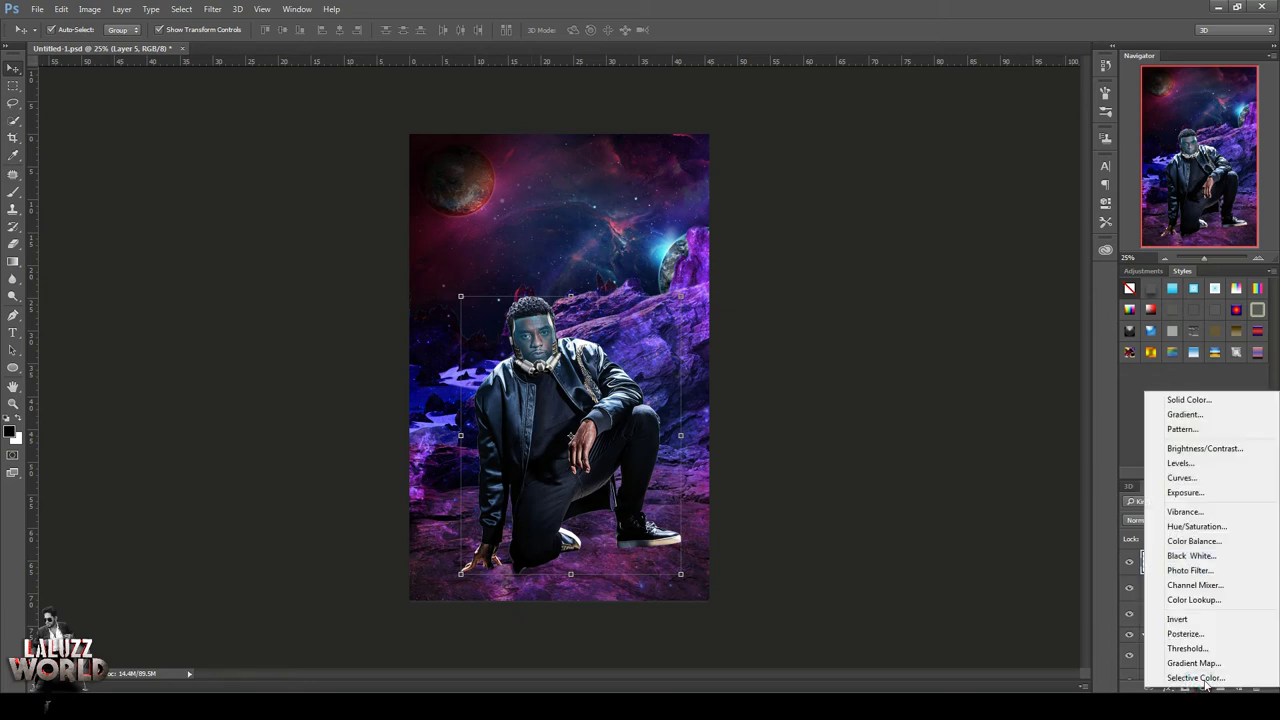
left_click(1180, 463)
left_click_drag(968, 291, 1025, 296)
left_click(989, 408)
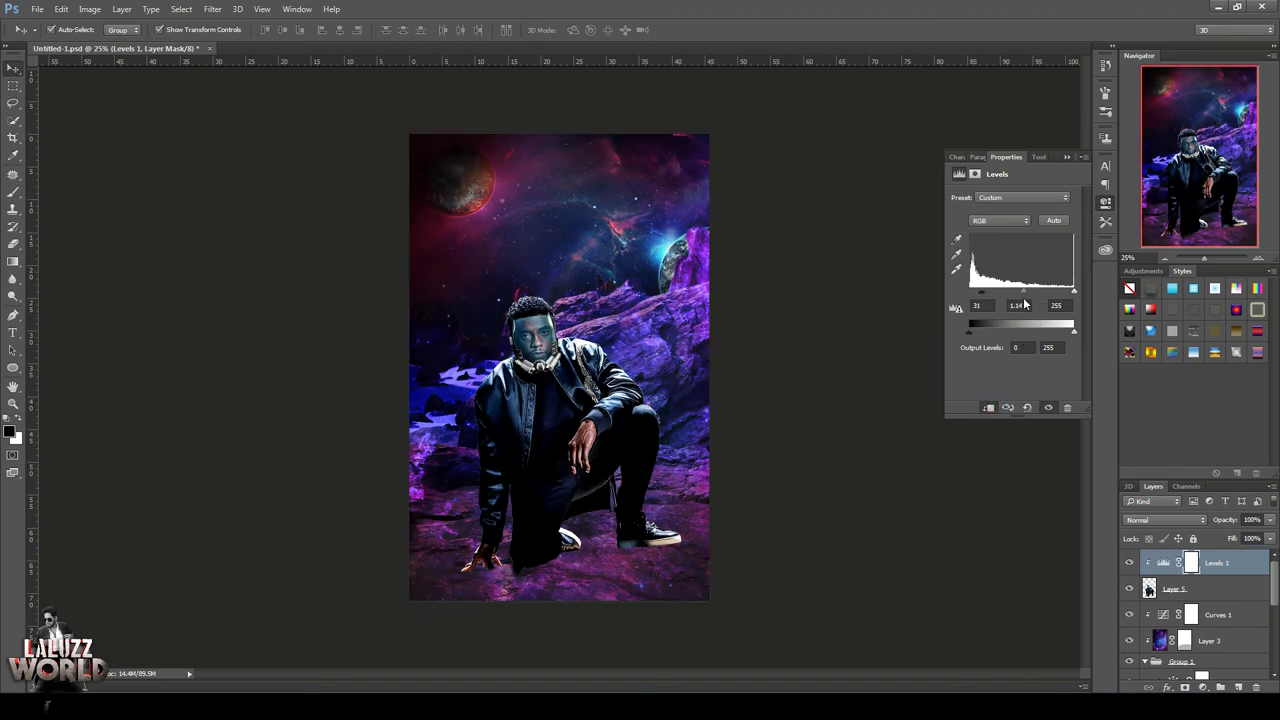
left_click_drag(1074, 291, 1058, 293)
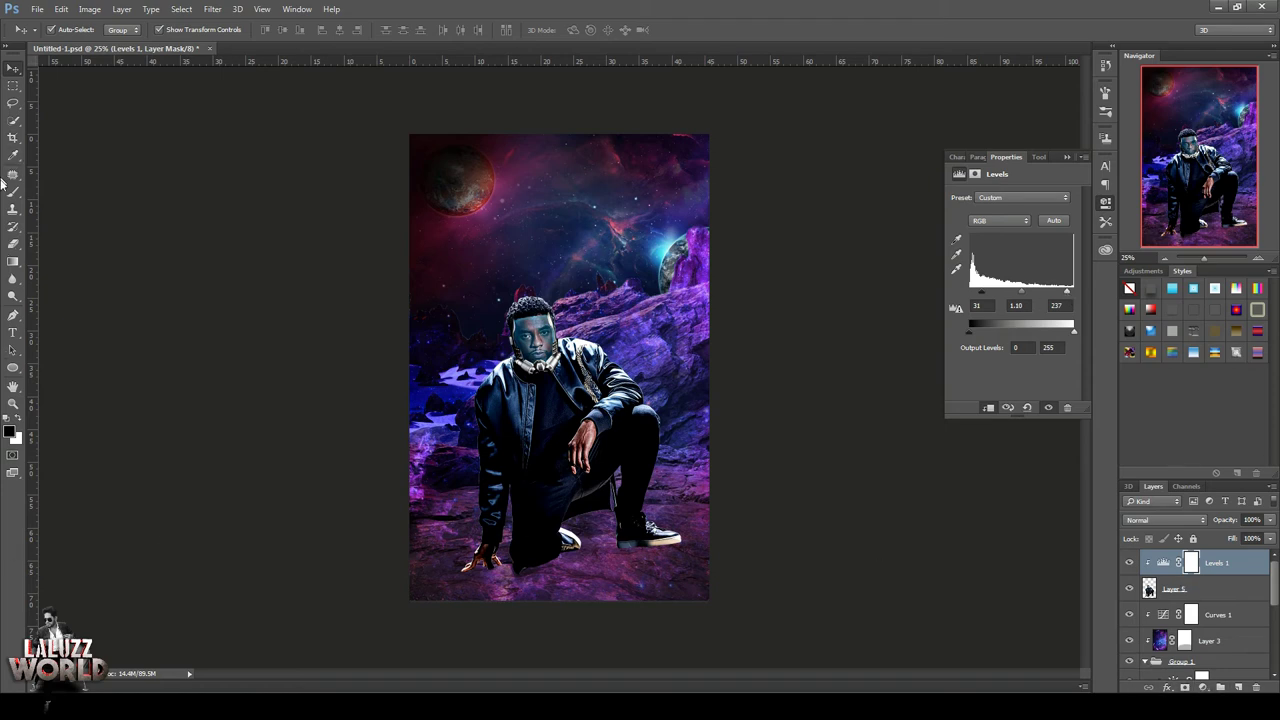
left_click(1203, 687)
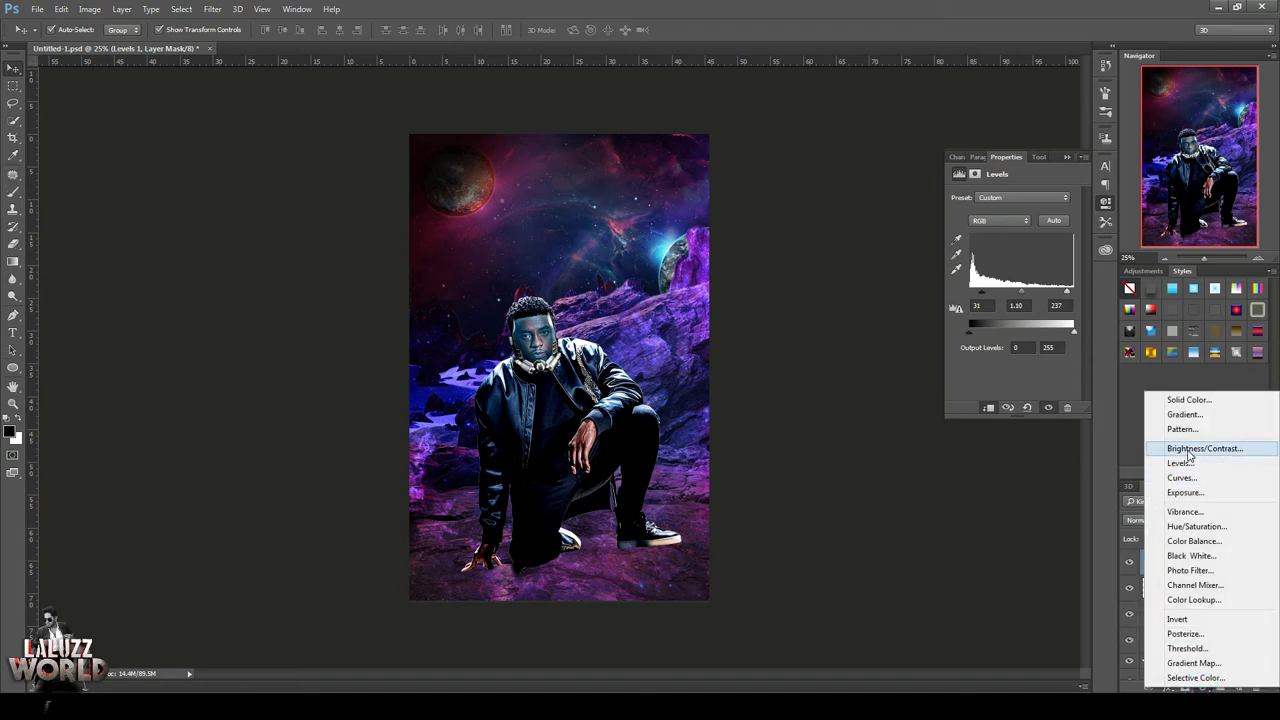
Clip a Deep Blue Photo Filter at 41% density to the man, and add an empty layer above
left_click(1190, 570)
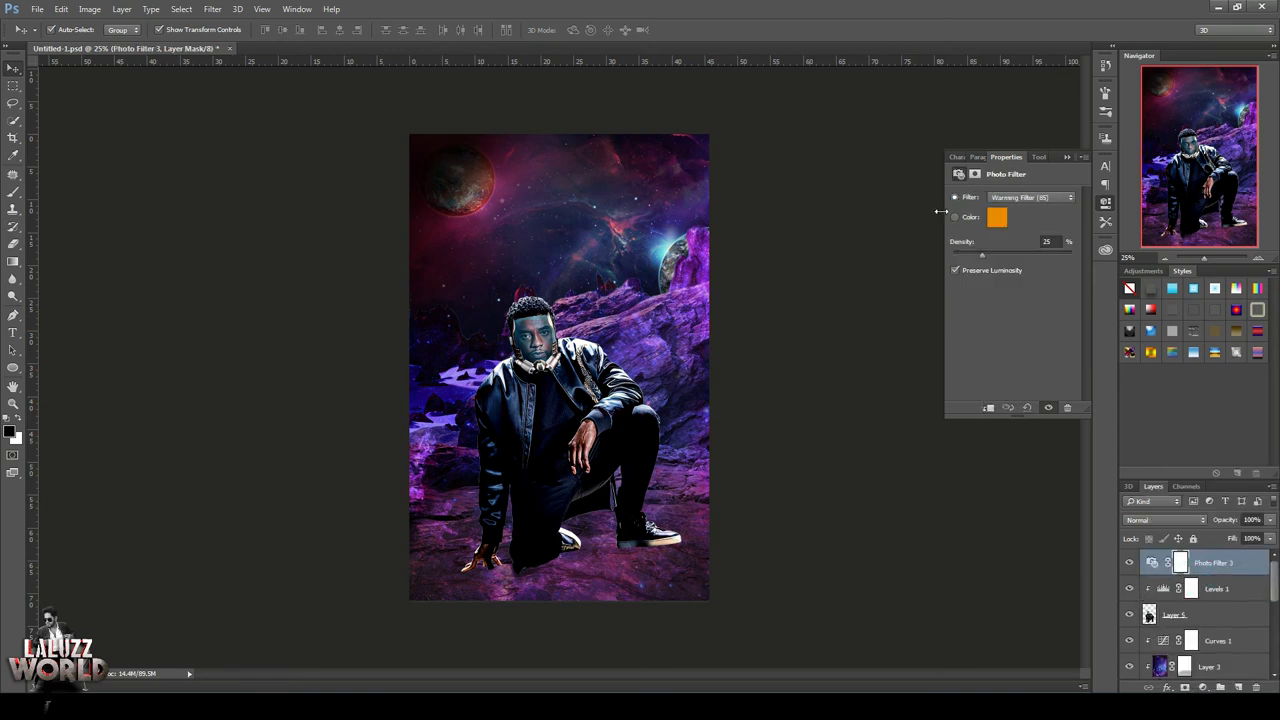
left_click(988, 408)
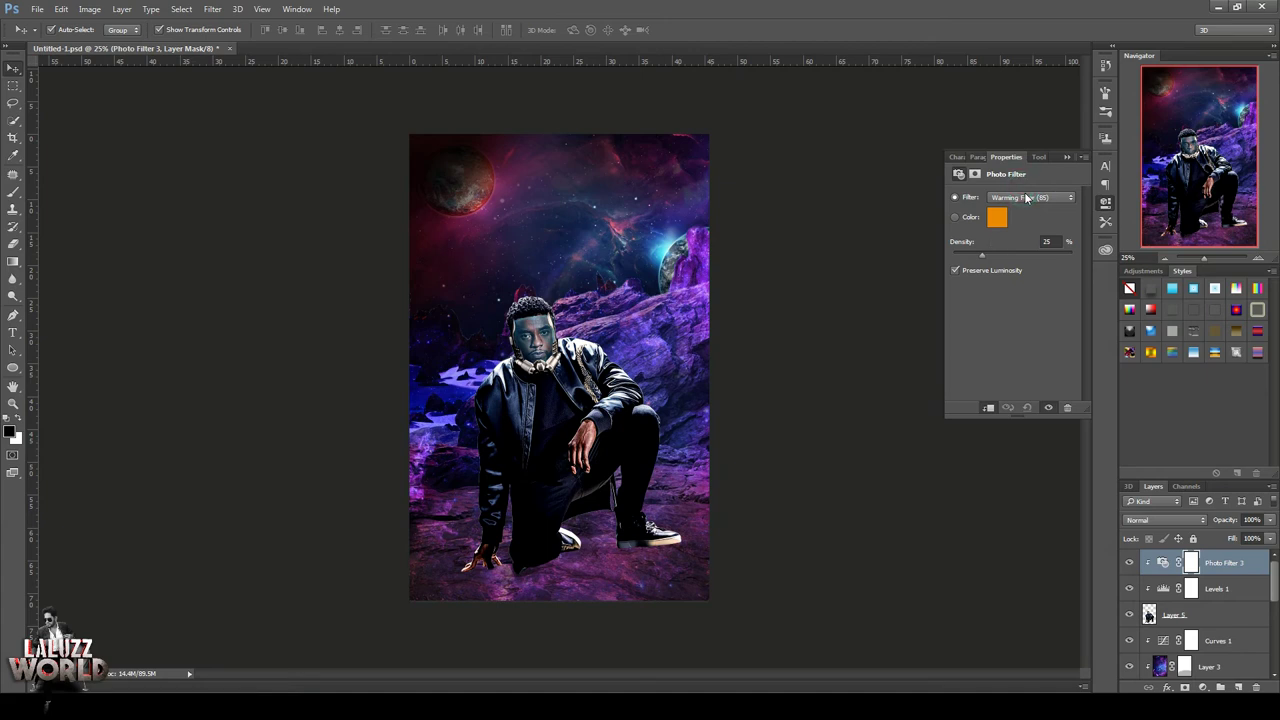
left_click(1025, 198)
left_click(1030, 376)
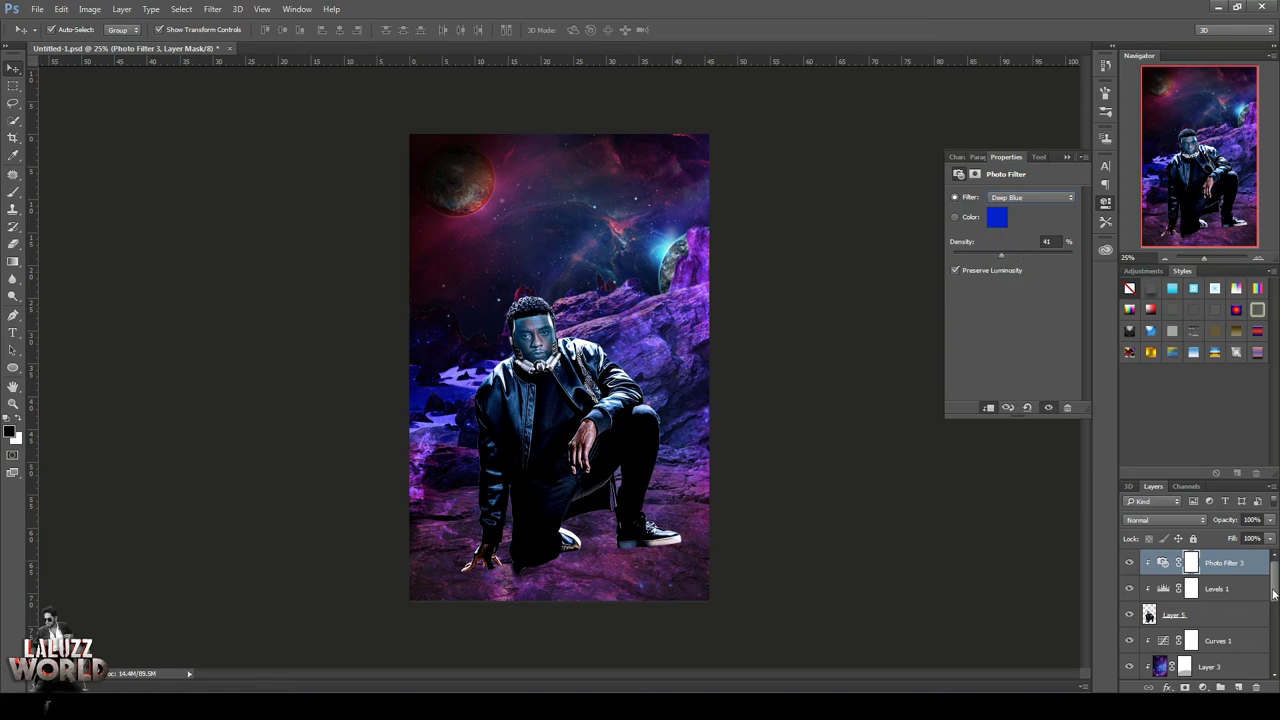
left_click(1238, 687)
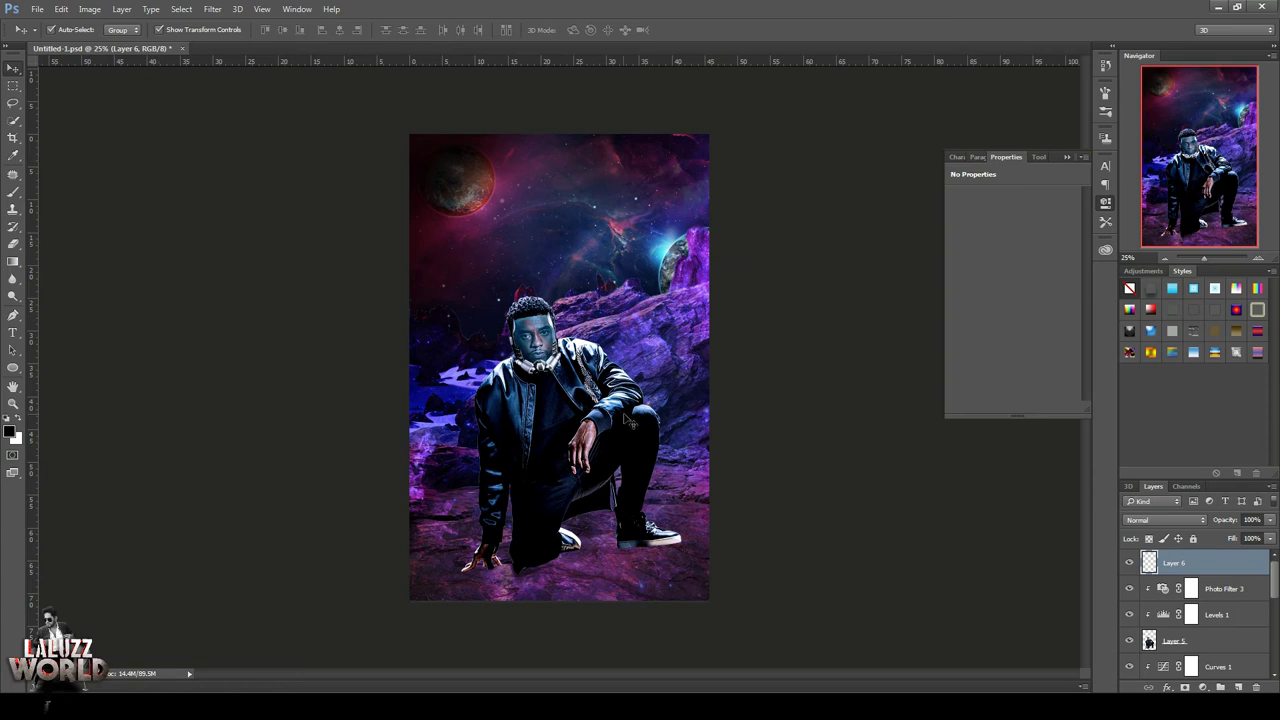
Set the foreground to purple #ae00ff, pick the Brush, and clip the new layer to the figure
left_click(9, 431)
left_click(1062, 427)
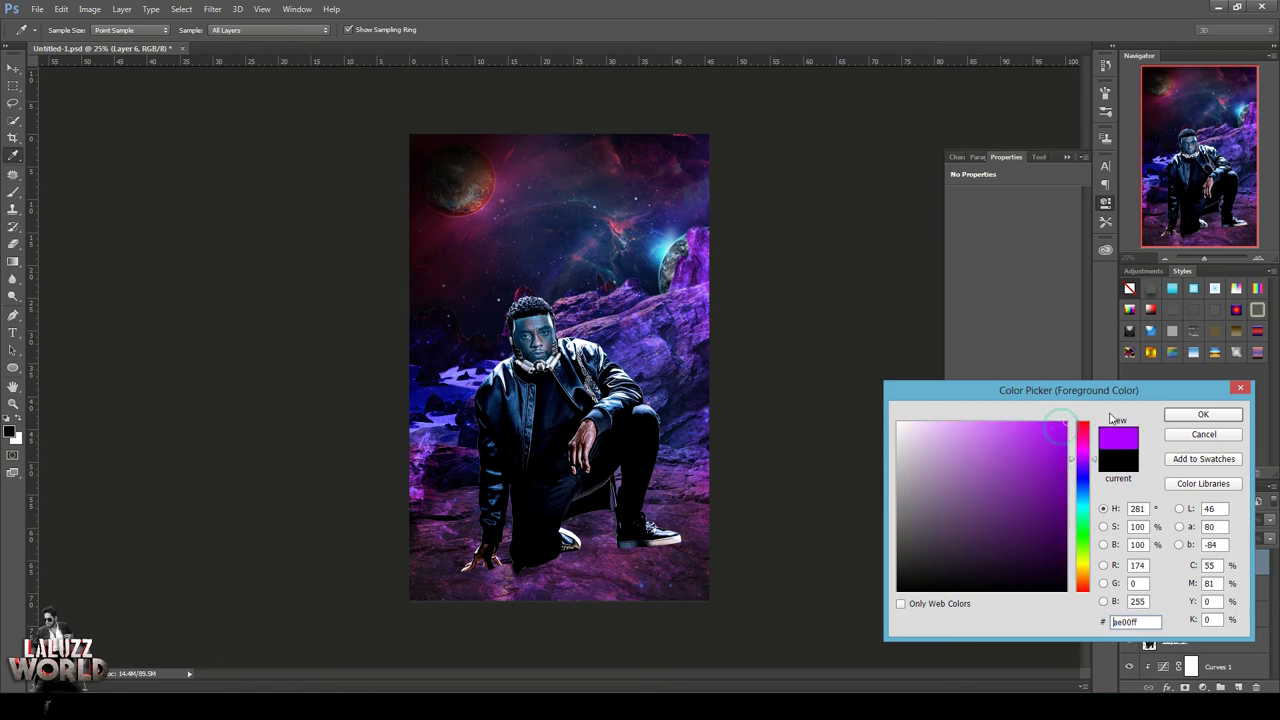
left_click(1205, 418)
key("b")
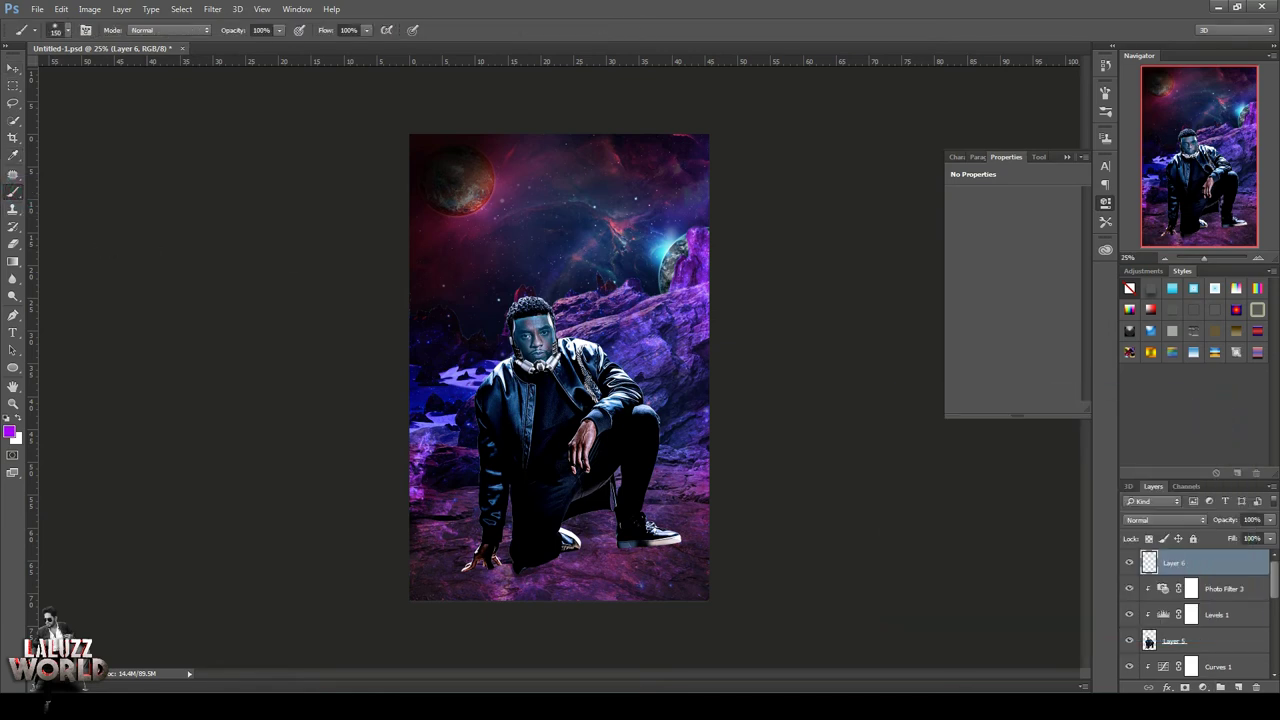
left_click(1160, 520)
left_click(1150, 500)
right_click(1209, 567)
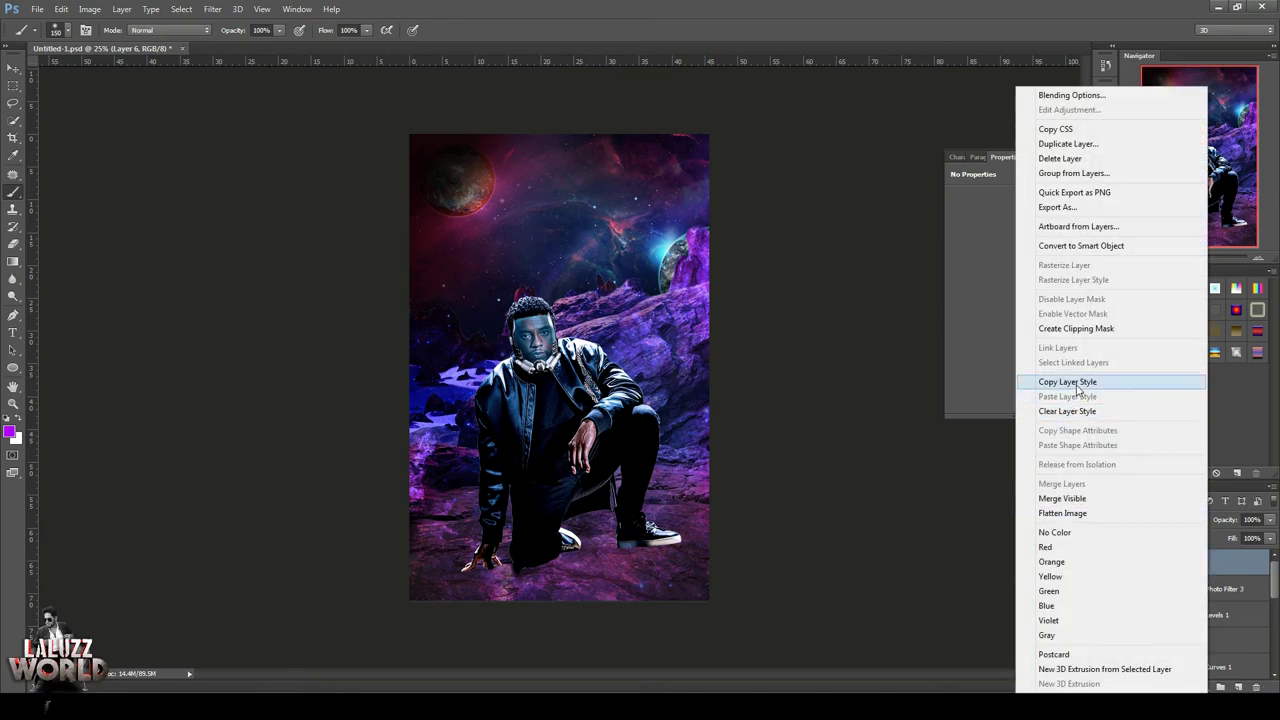
left_click(1088, 333)
Paint purple on the jacket shoulder and set the layer's blend mode to Soft Light
left_click_drag(572, 352, 596, 346)
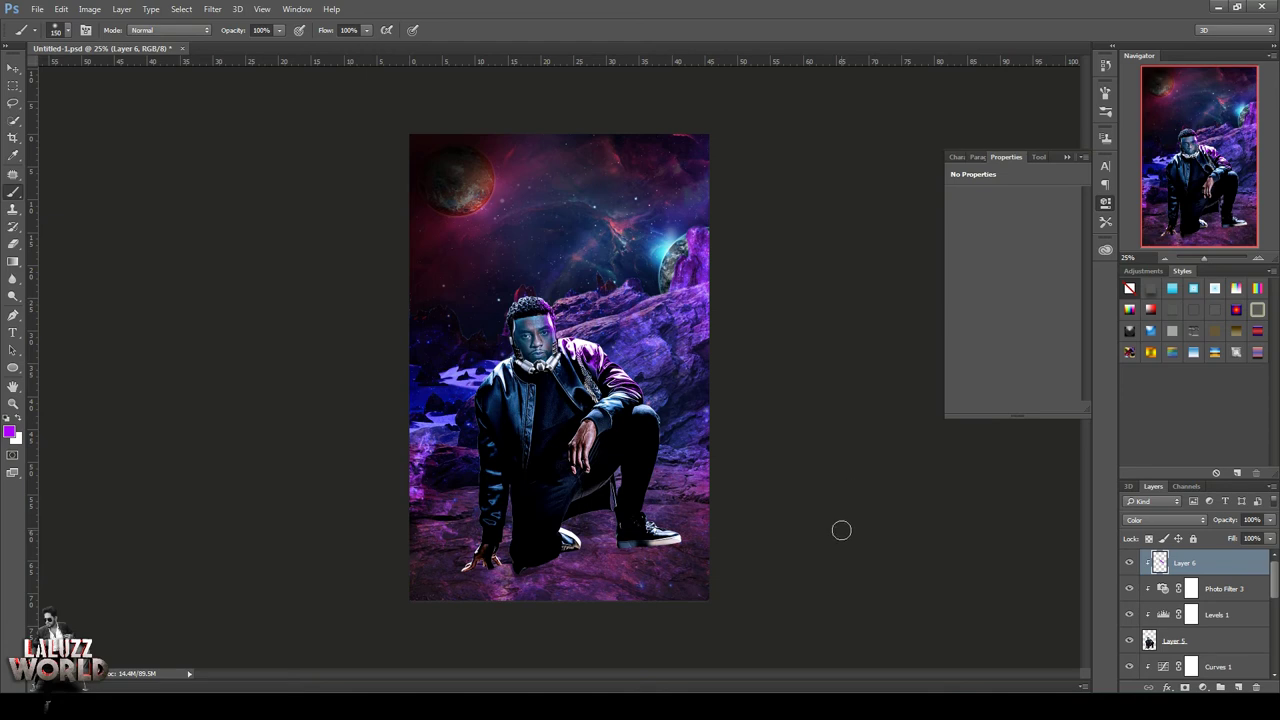
left_click(1171, 518)
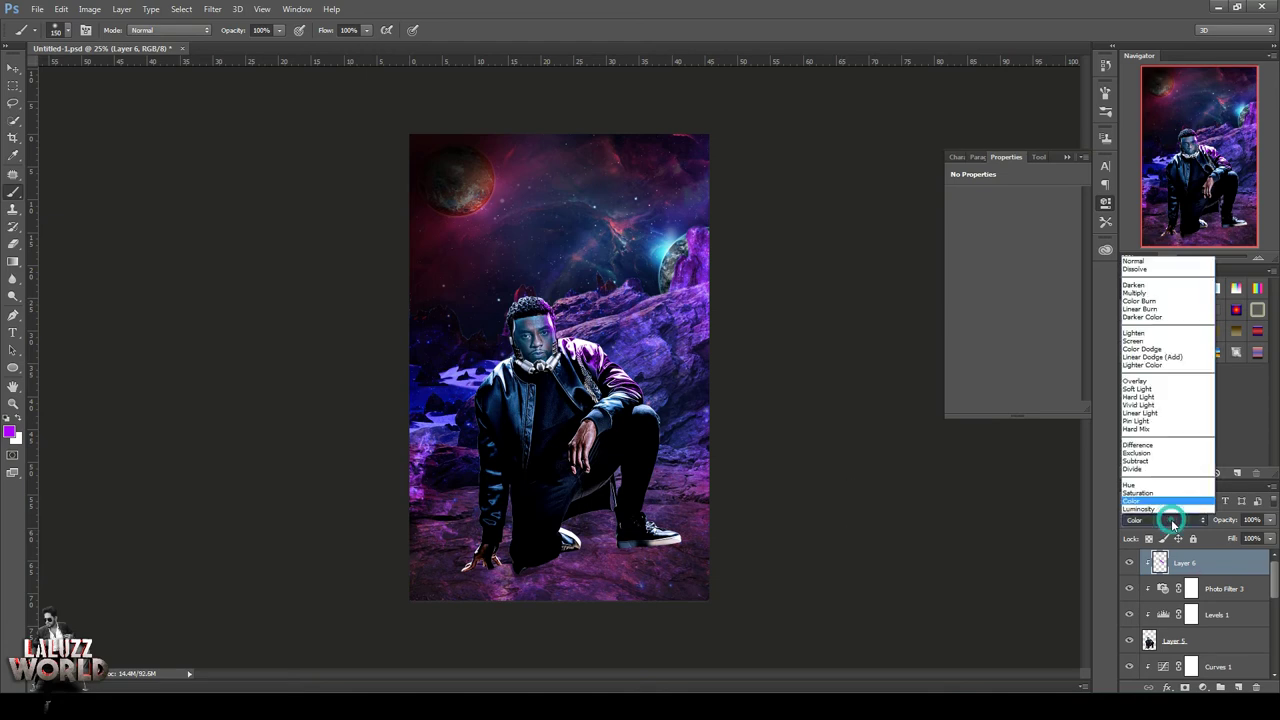
left_click(1148, 382)
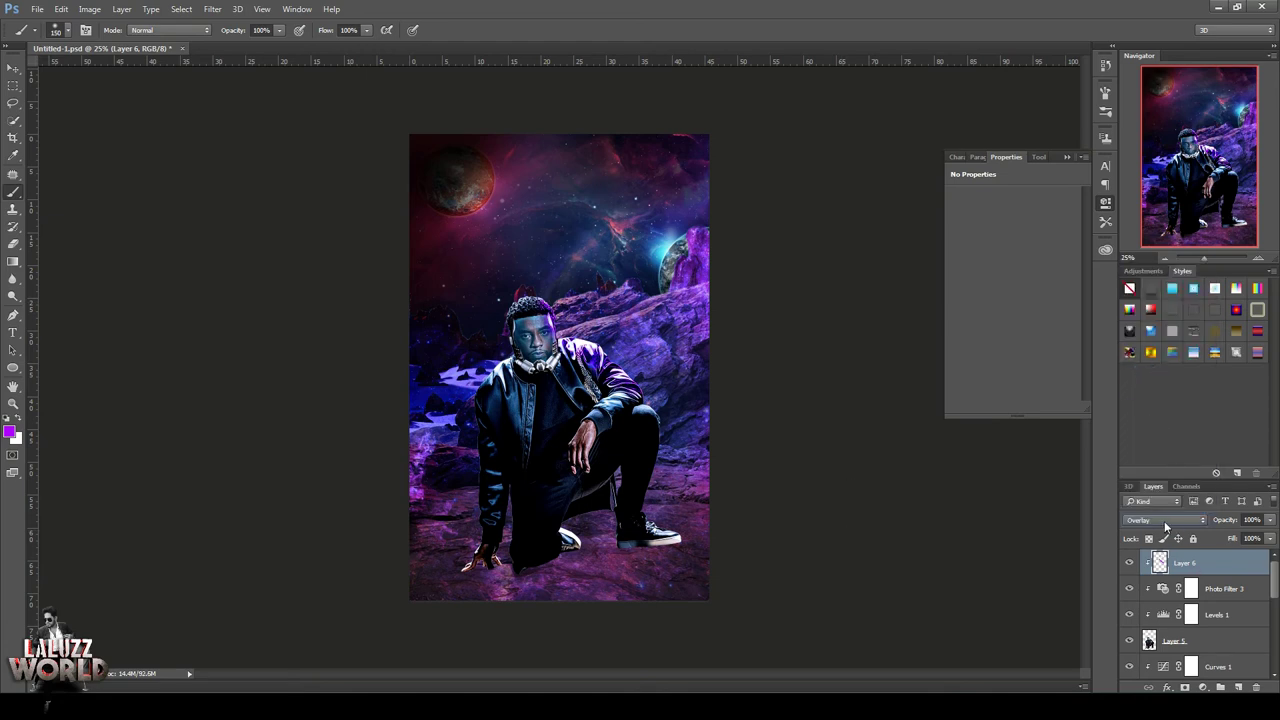
left_click(1166, 520)
left_click(1141, 390)
left_click(8, 432)
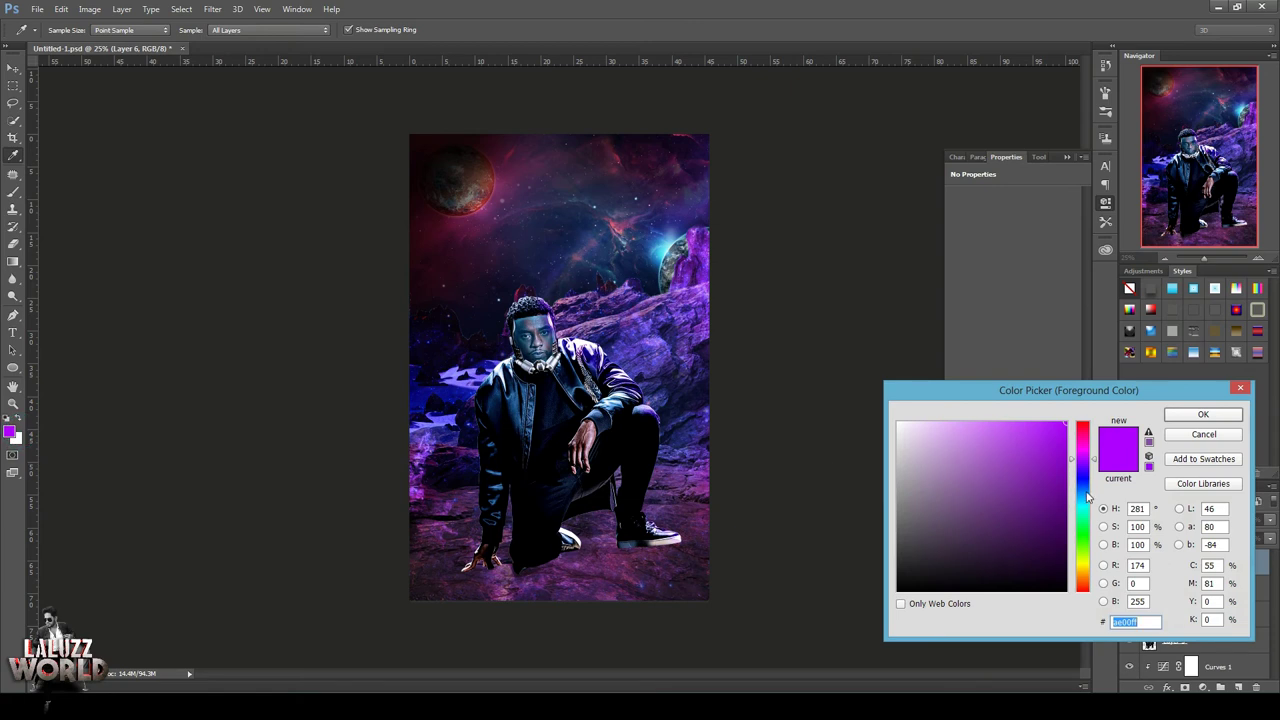
Paint blue light over the man's head and hair
left_click(1090, 489)
left_click(1203, 414)
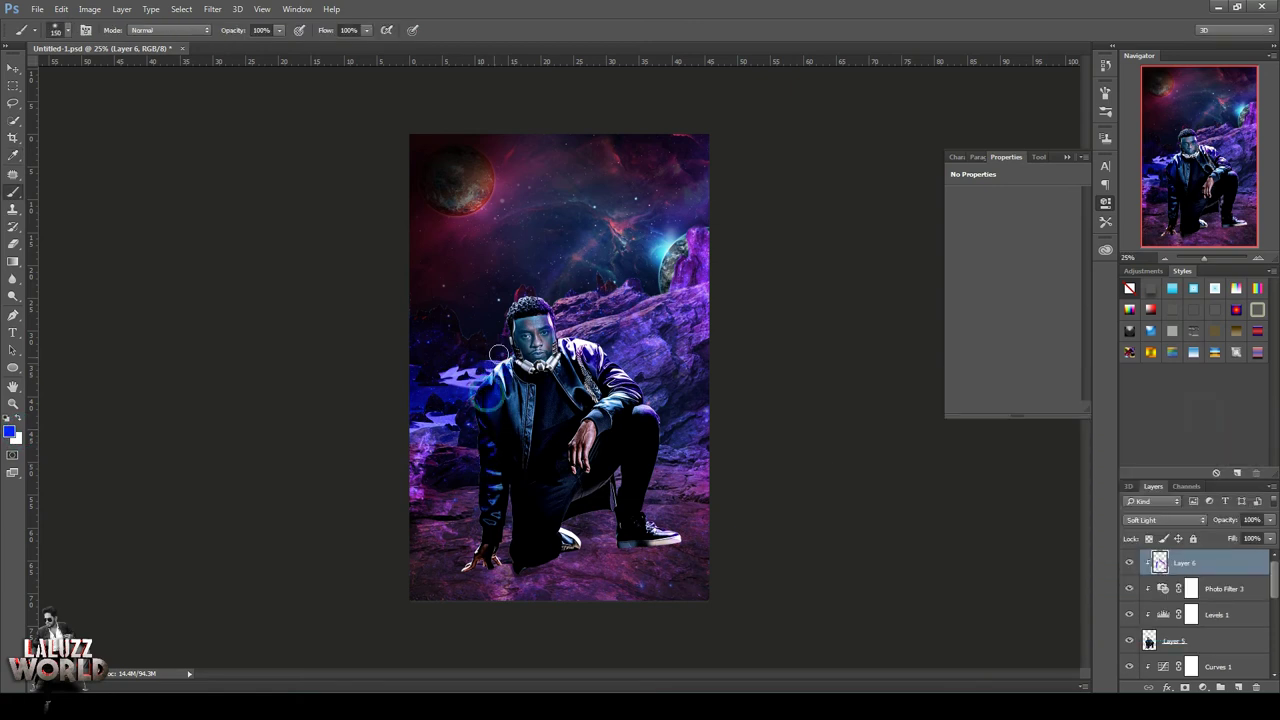
left_click_drag(508, 316, 500, 300)
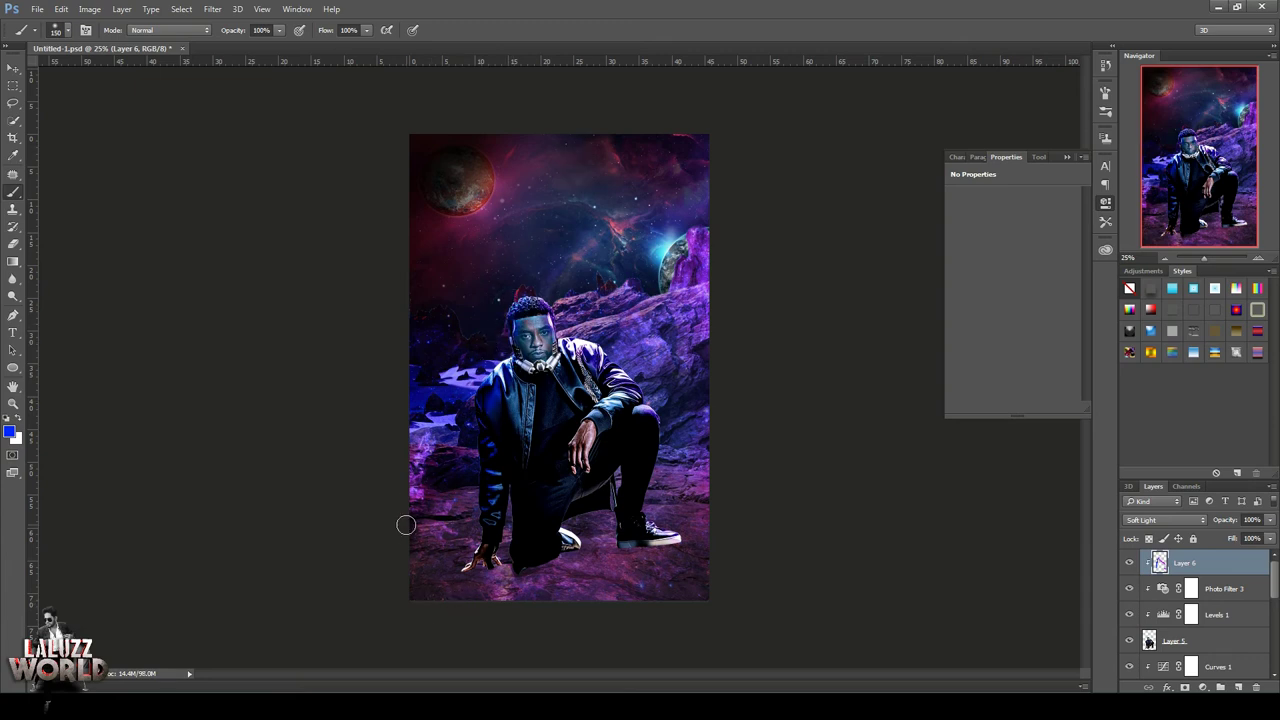
Paint a red #ff0042 glow over the man's left hand
left_click(9, 432)
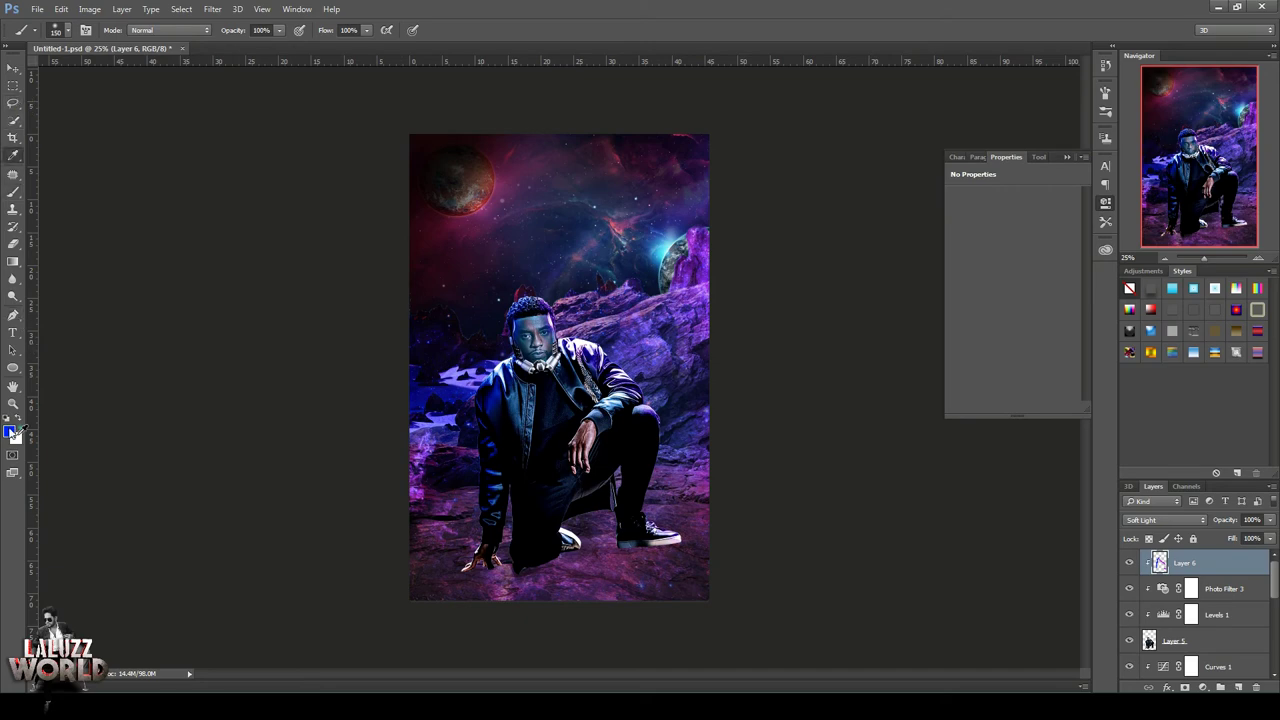
left_click(490, 188)
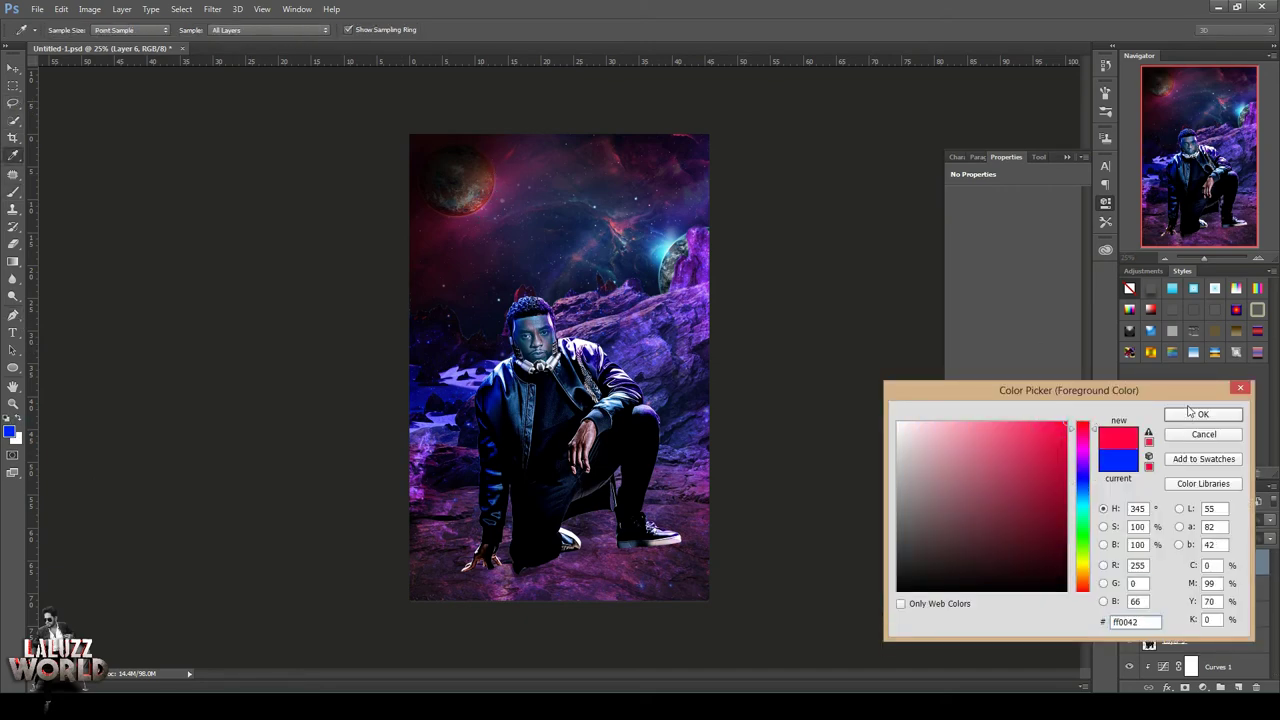
left_click(1203, 414)
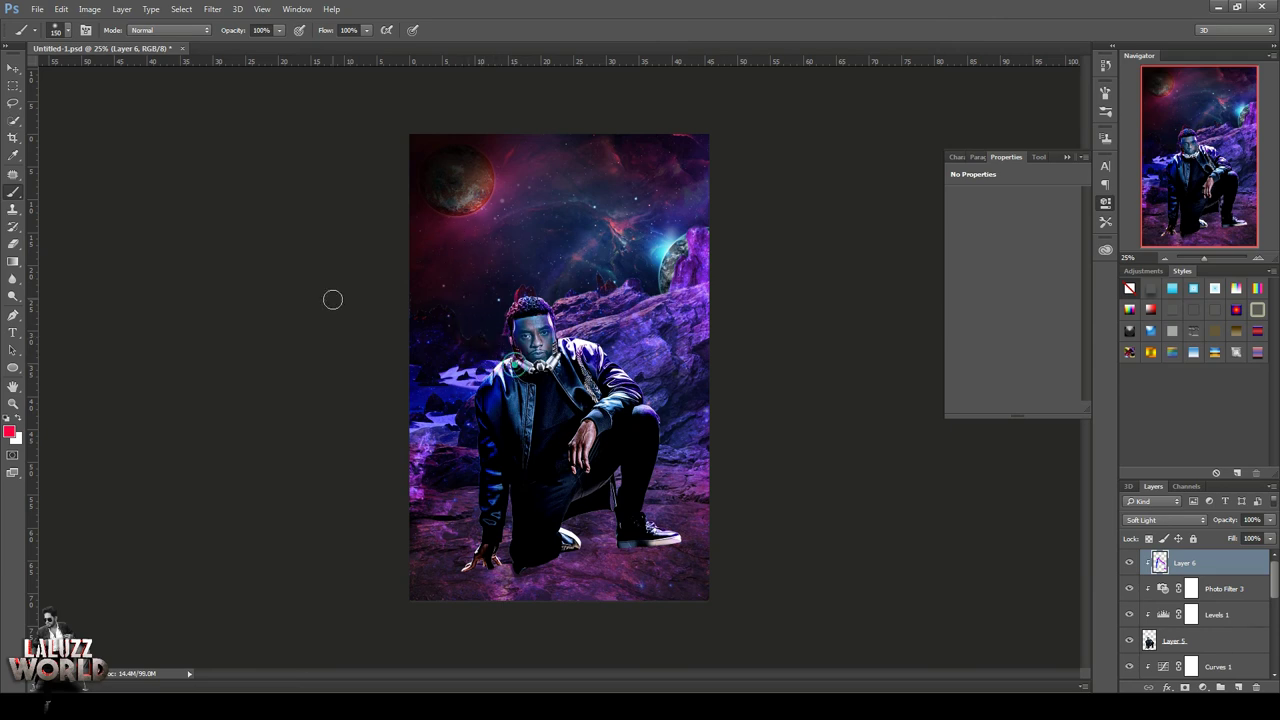
left_click_drag(462, 566, 490, 556)
Add a new layer above Curves 1 and set the foreground colour to black (000000)
left_click(1236, 668)
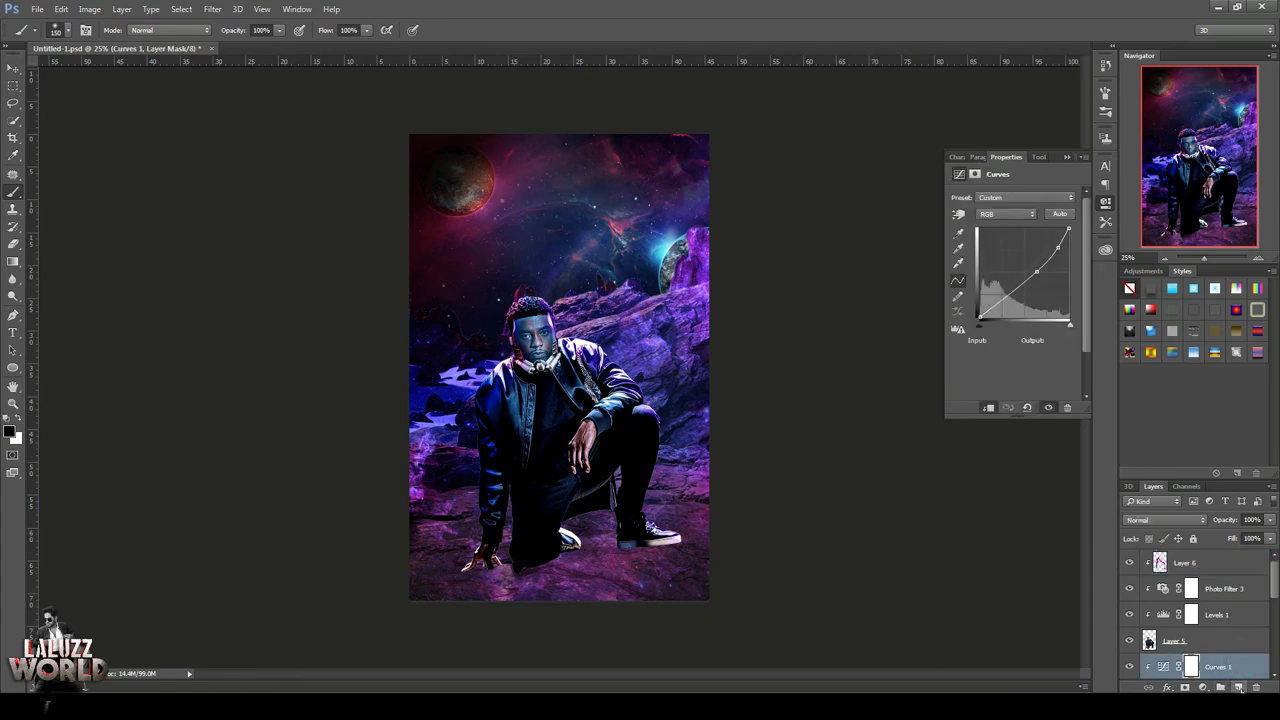
left_click(1238, 687)
left_click(9, 432)
type("000000")
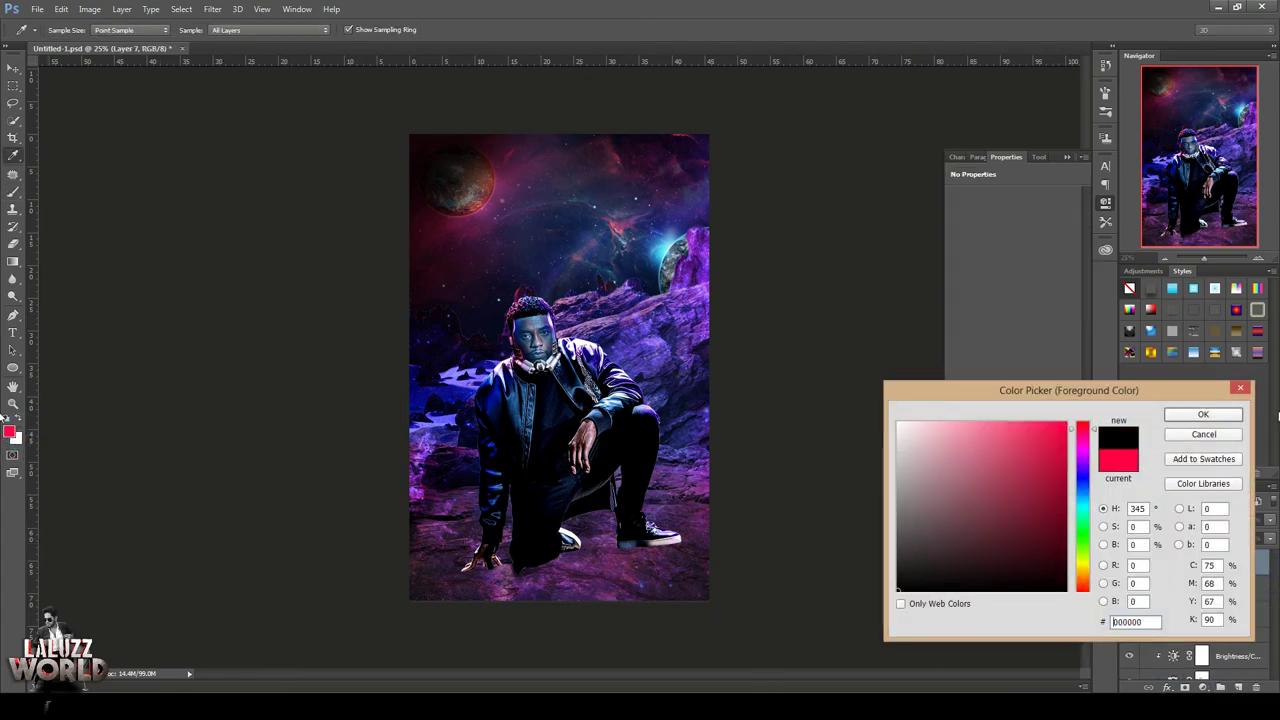
left_click(1203, 416)
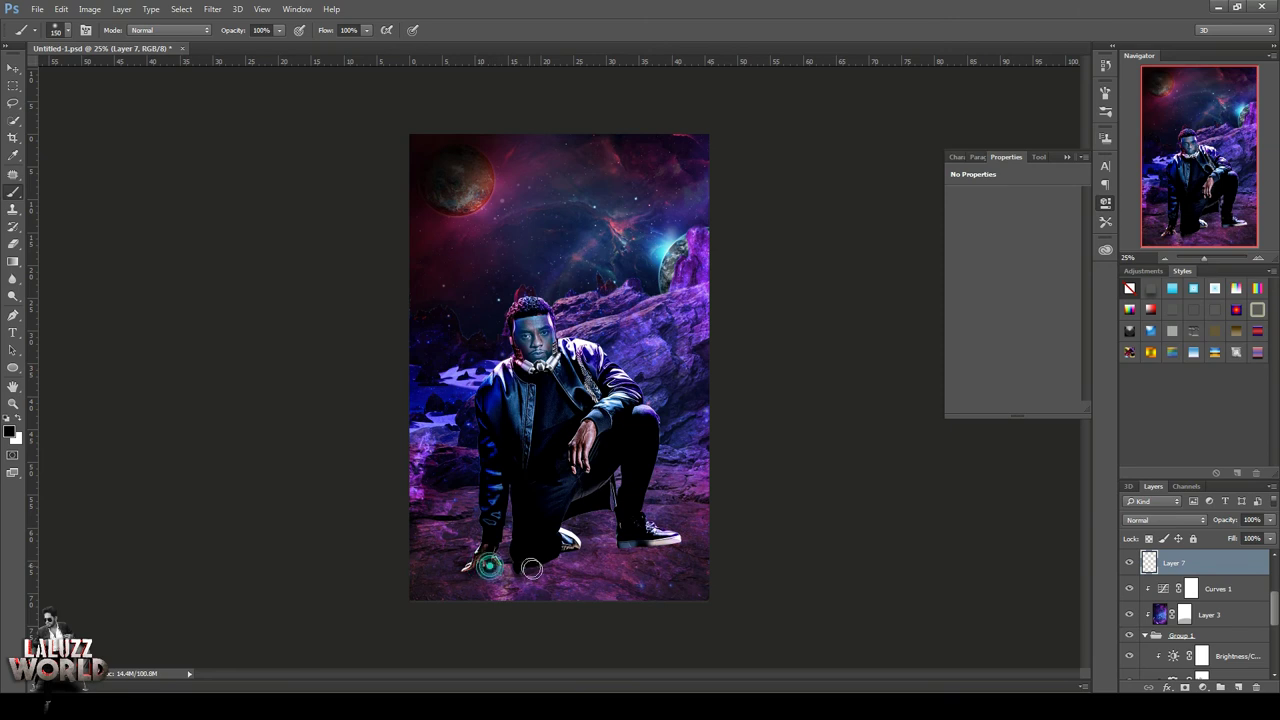
Dab soft black shadows under the knee, hand and shoes, with the layer at 48% opacity
left_click(558, 556)
left_click(557, 555)
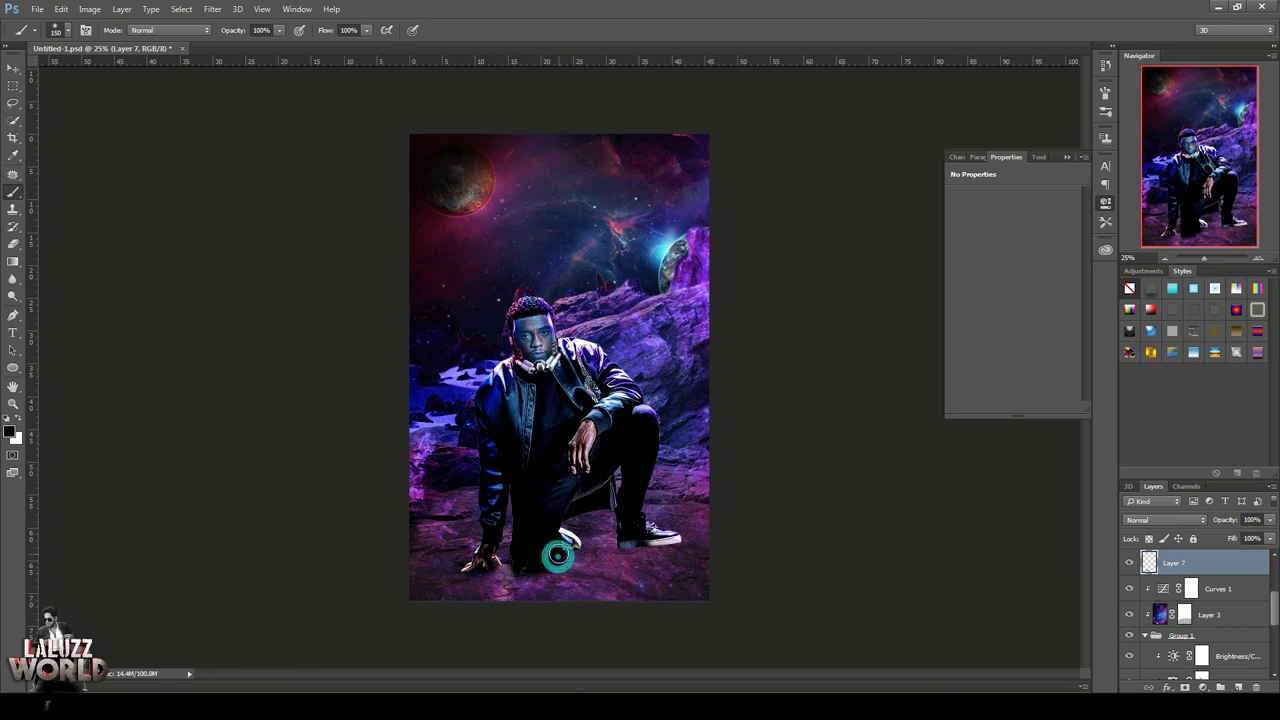
left_click(643, 541)
left_click(558, 551)
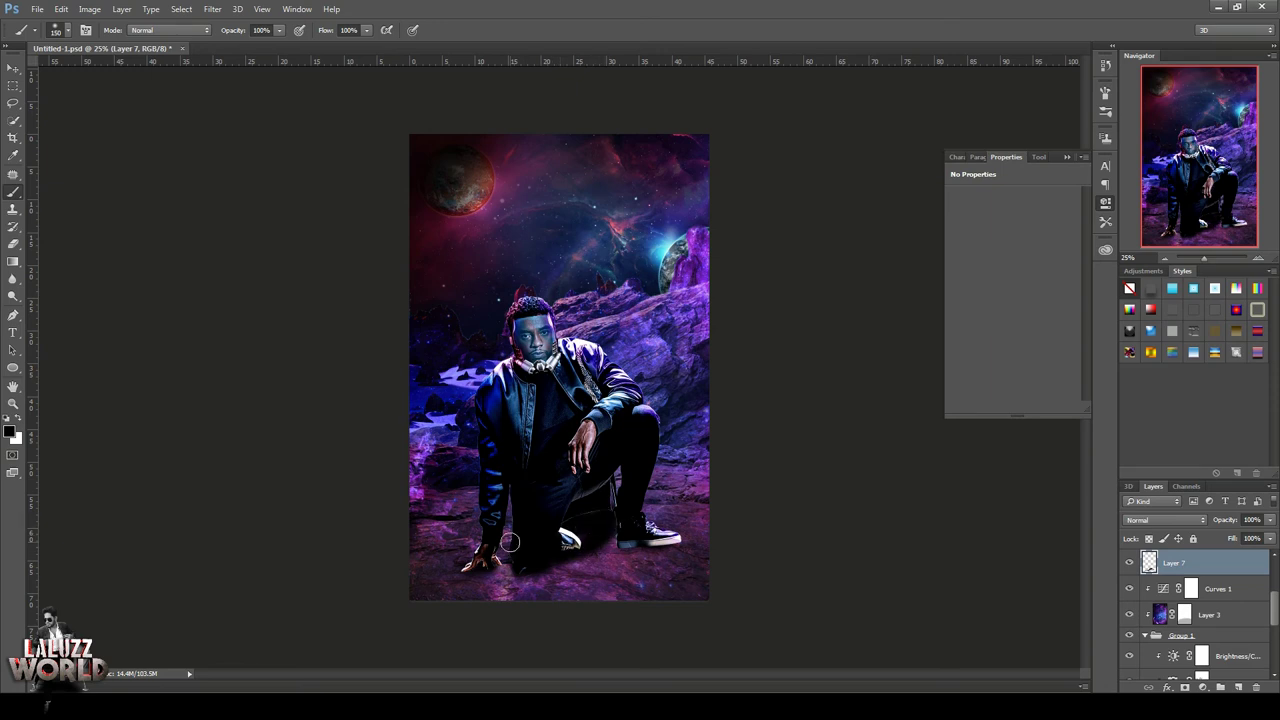
left_click(500, 551)
left_click(588, 541)
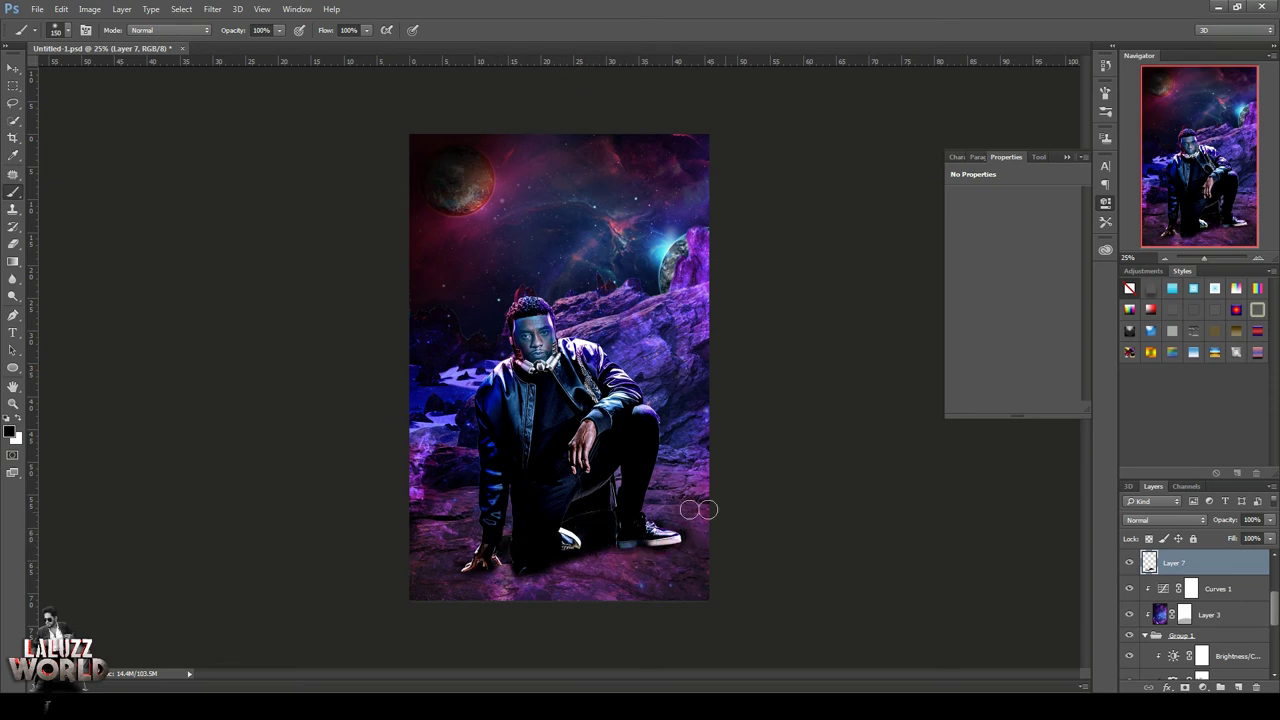
left_click_drag(1270, 520, 1236, 537)
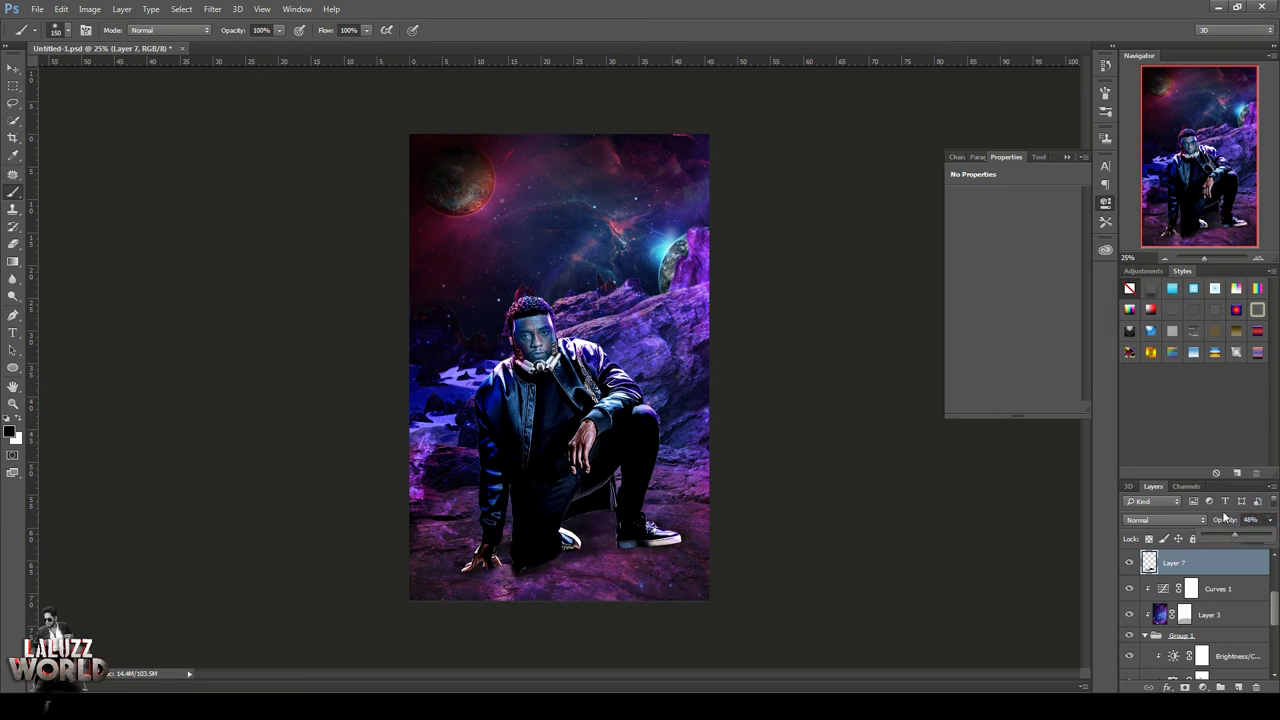
key("bracketleft")
key("bracketleft")
key("bracketleft")
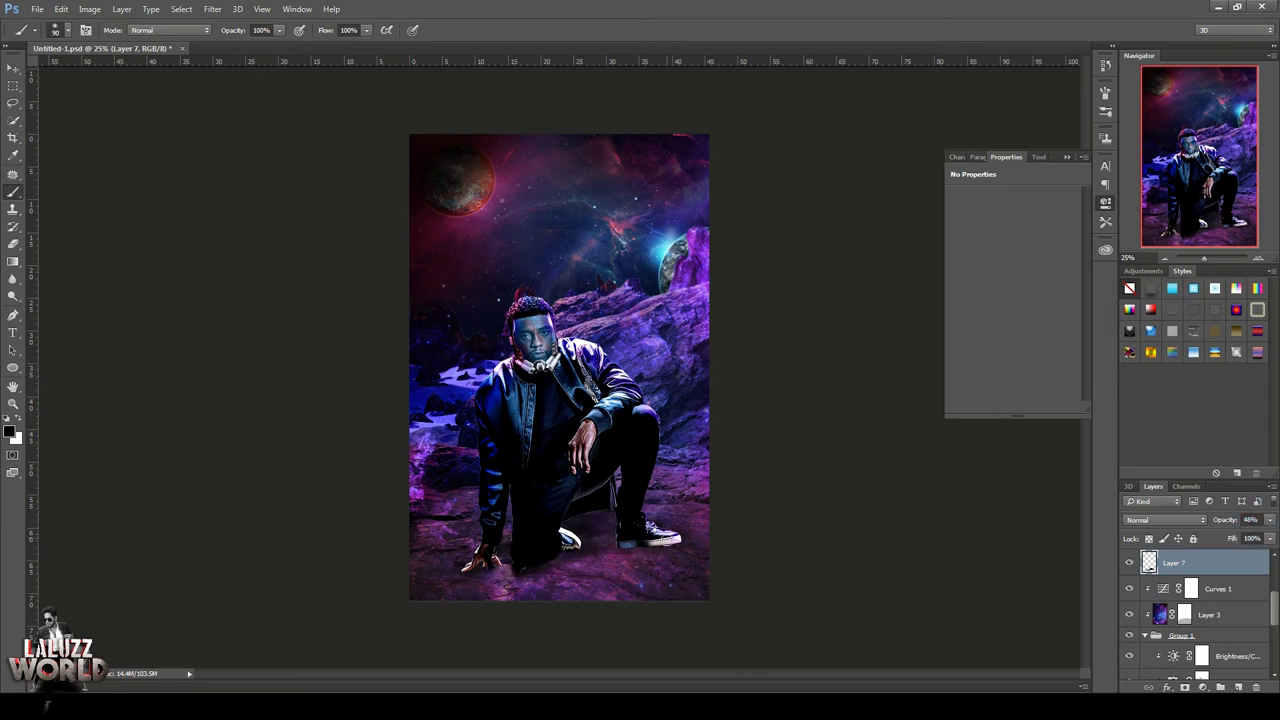
left_click(665, 540)
left_click(13, 67)
left_click(804, 447)
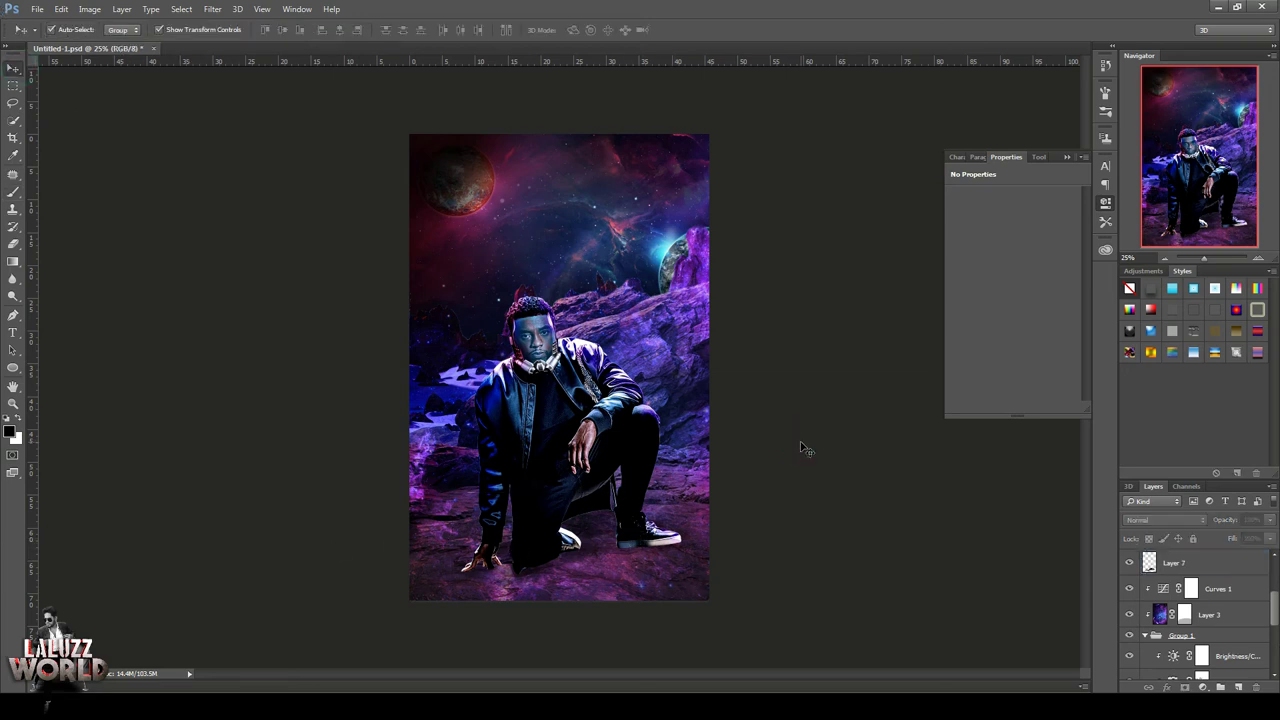
Save the poster, then stamp all visible layers into a new merged layer above Layer 6
key("ctrl+s")
scroll(1222, 640, "up", 3)
left_click(1226, 562)
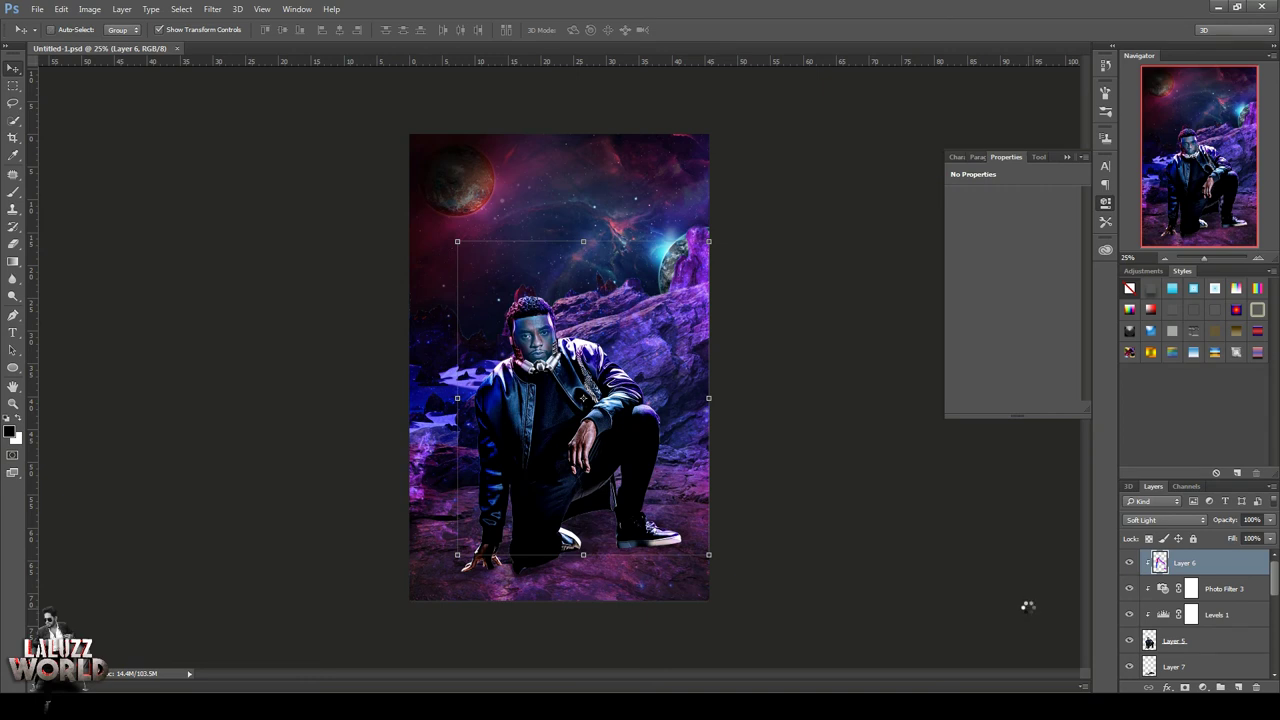
key("ctrl+shift+alt+e")
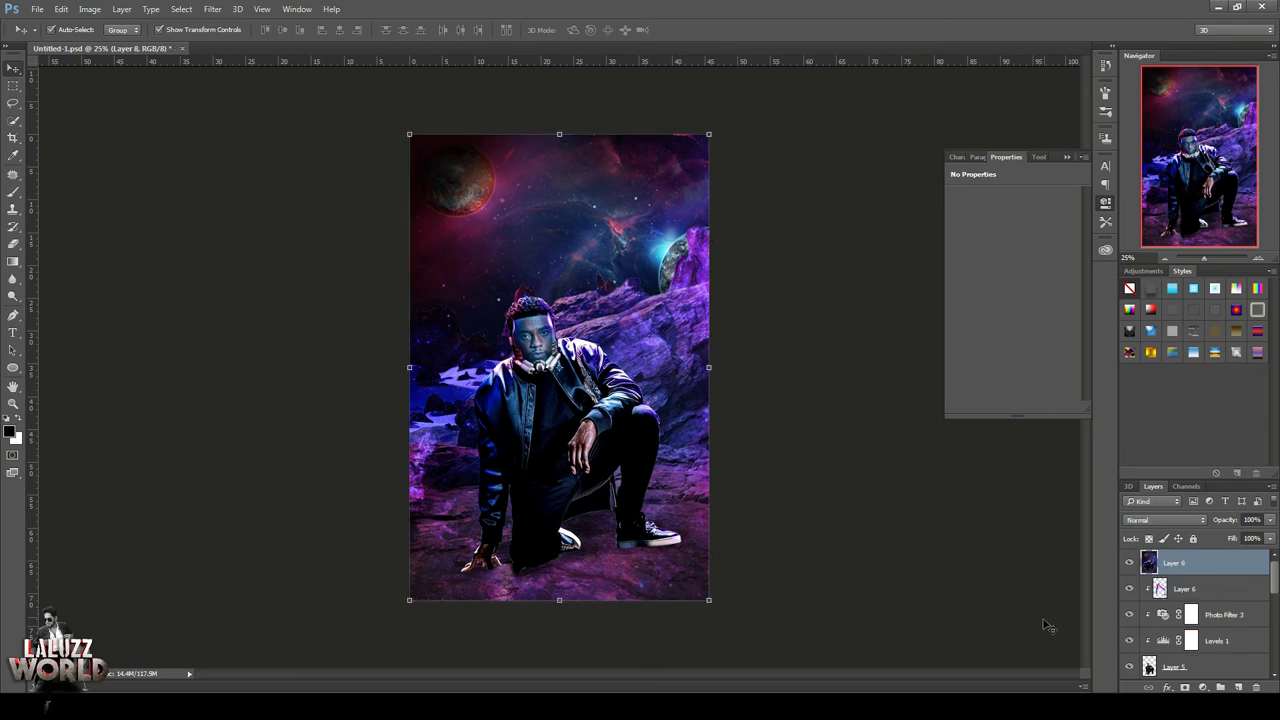
Apply Camera Raw with Exposure +0.30, Contrast +22, Clarity +13, Whites -10 and Blacks +19
left_click(212, 9)
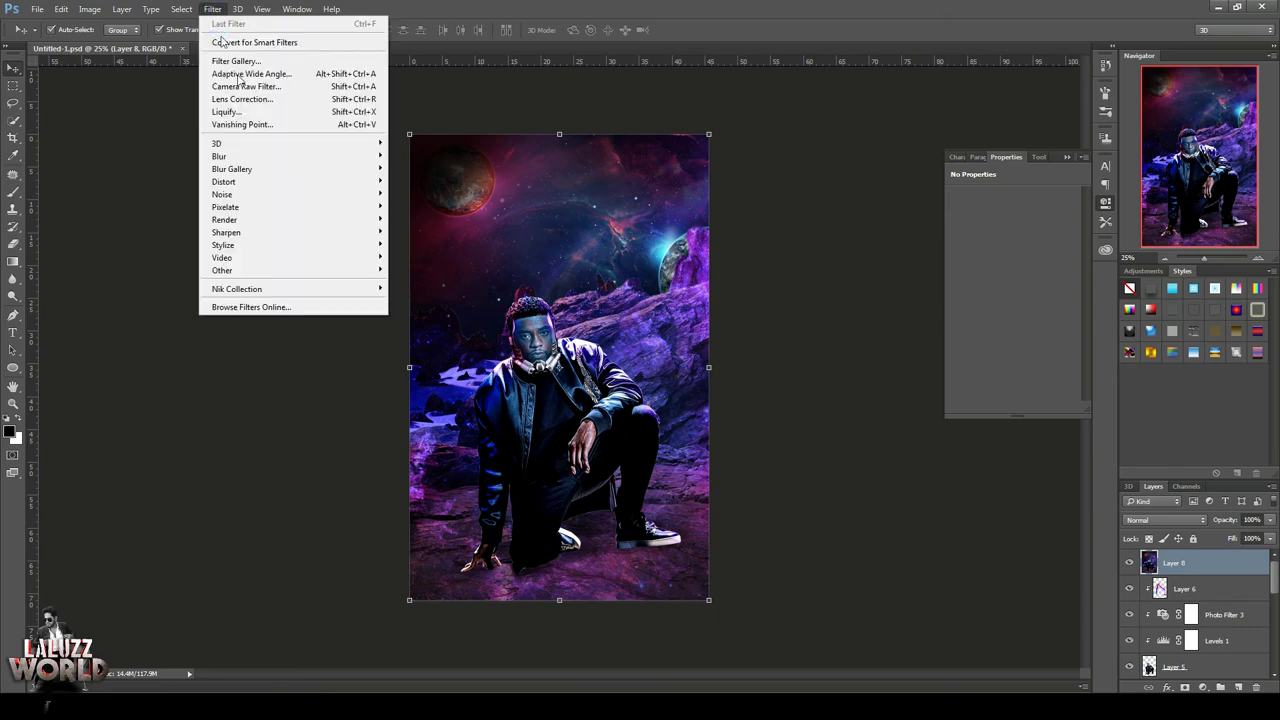
left_click(245, 86)
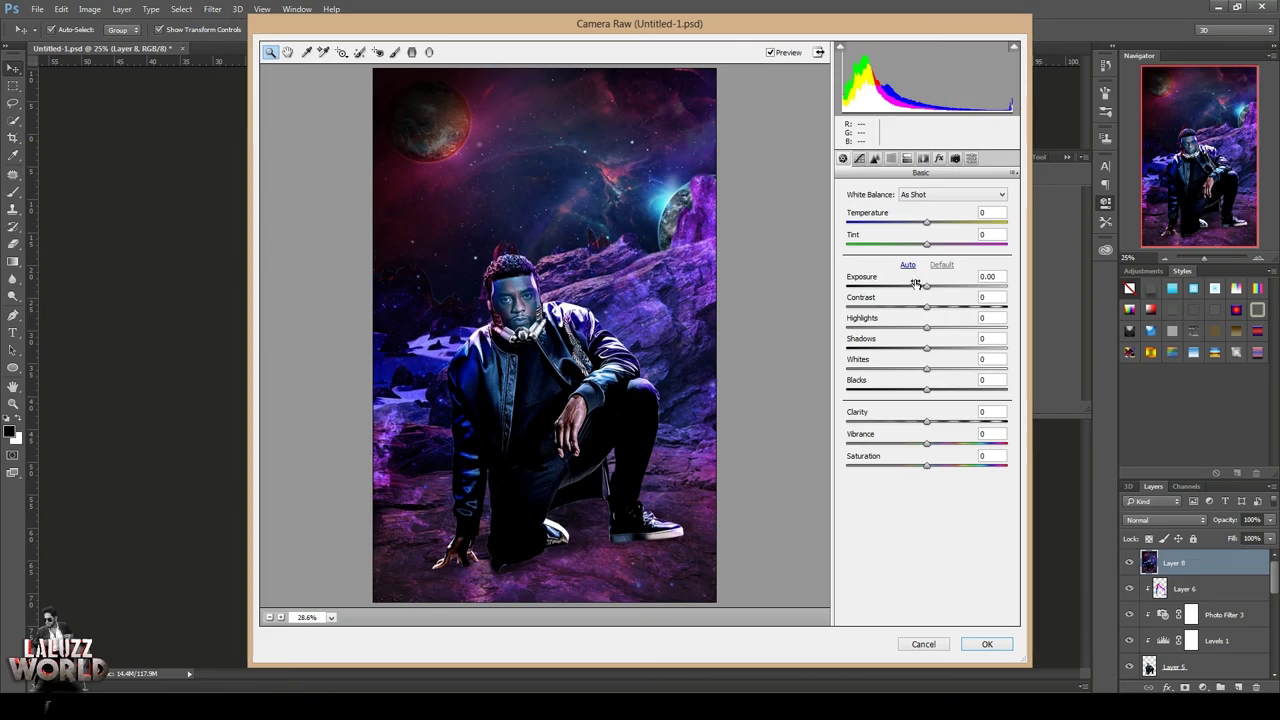
left_click_drag(926, 287, 938, 310)
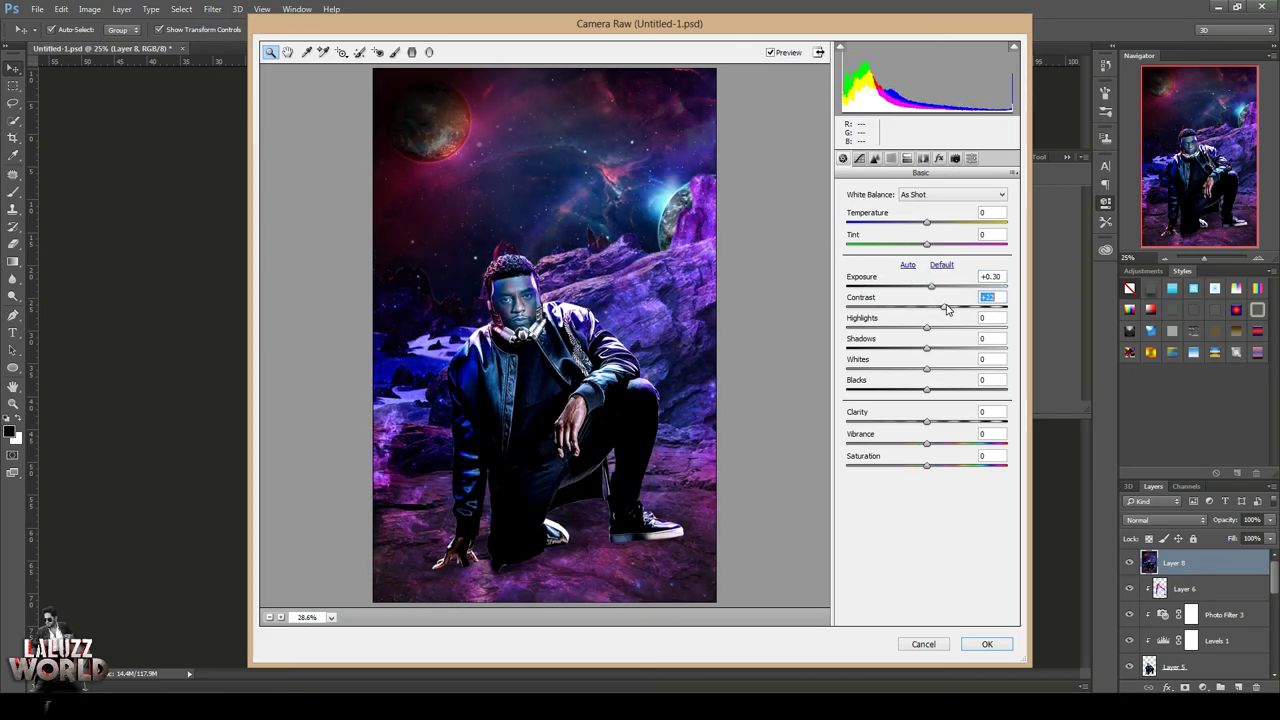
left_click_drag(926, 421, 937, 425)
left_click_drag(926, 369, 942, 390)
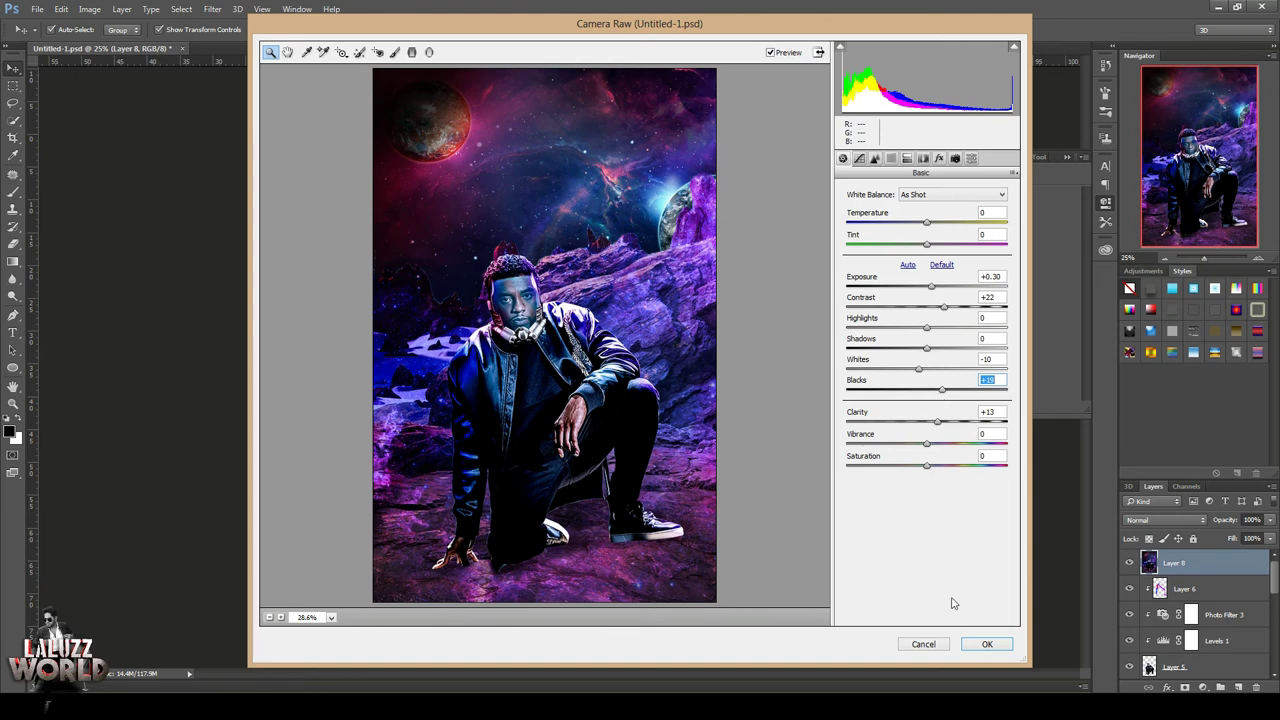
left_click(987, 644)
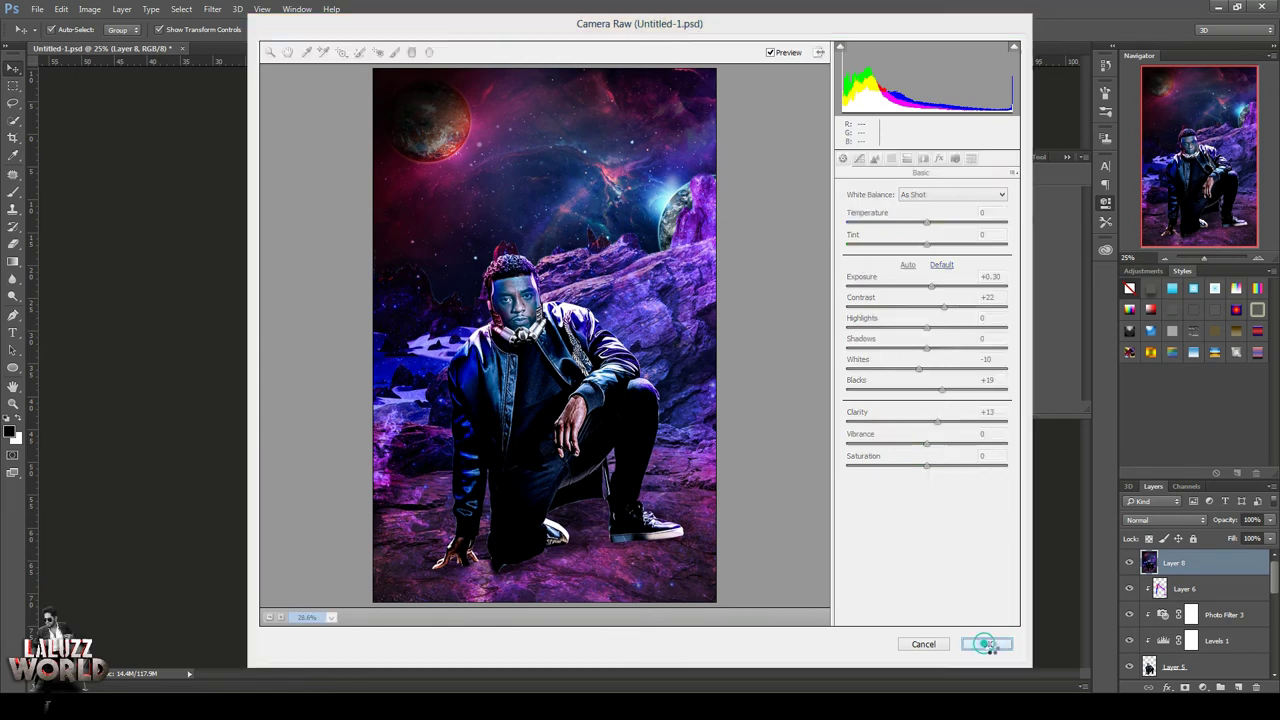
Apply Color Efex Pro 4's Brilliance / Warmth filter (Warmth 50%, Saturation -3%) as a new layer
key("m")
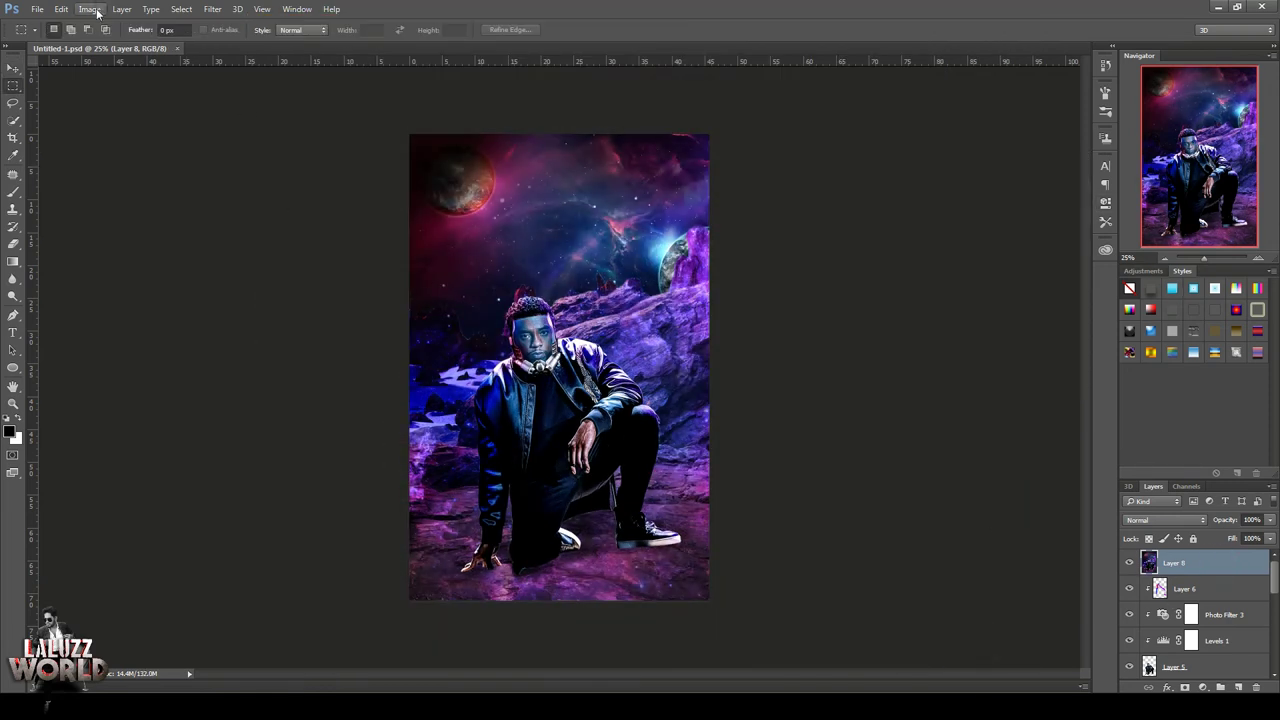
left_click(213, 9)
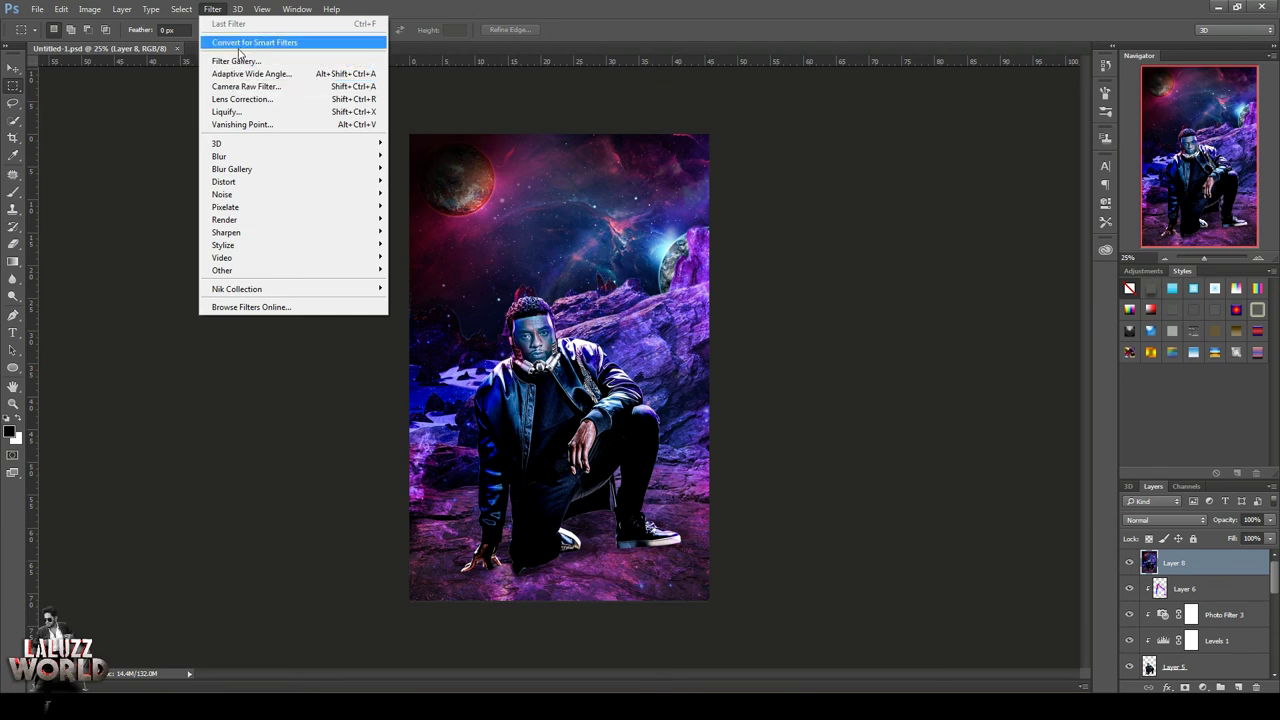
mouse_move(237, 289)
left_click(464, 304)
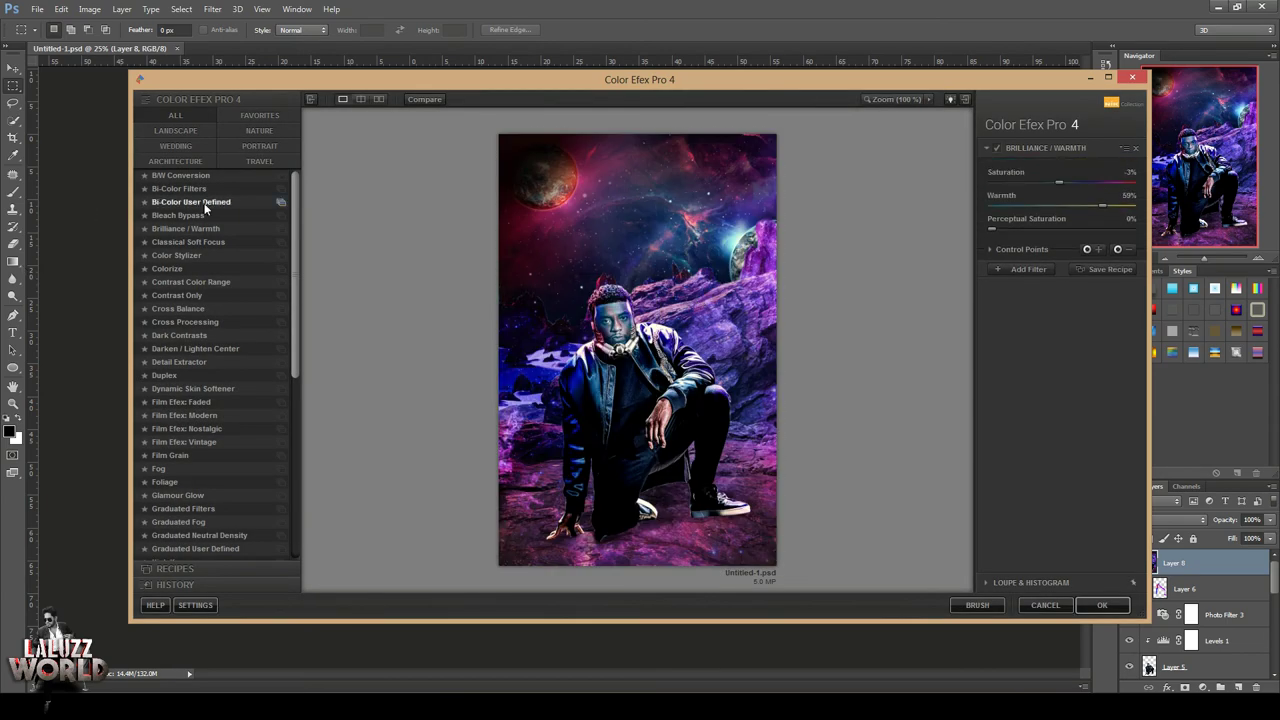
left_click(1102, 605)
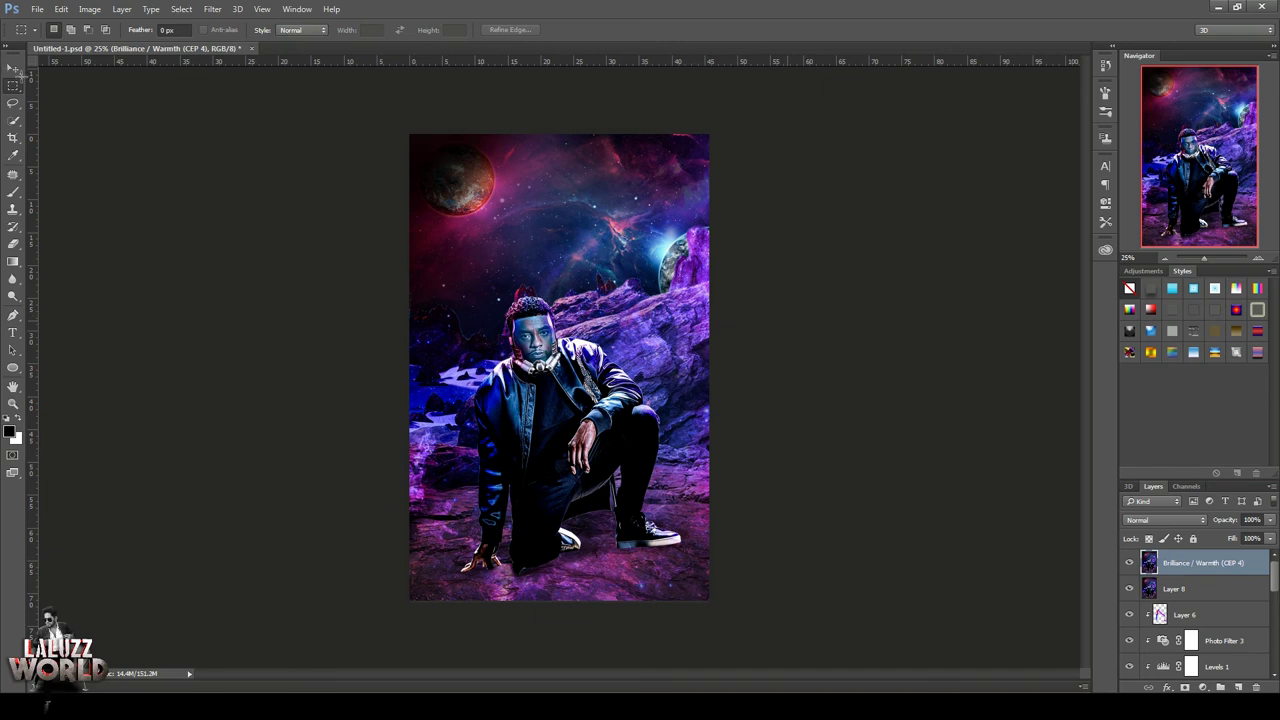
Save Untitled-1.psd again, with the Move tool selected, before opening a file
key("ctrl+s")
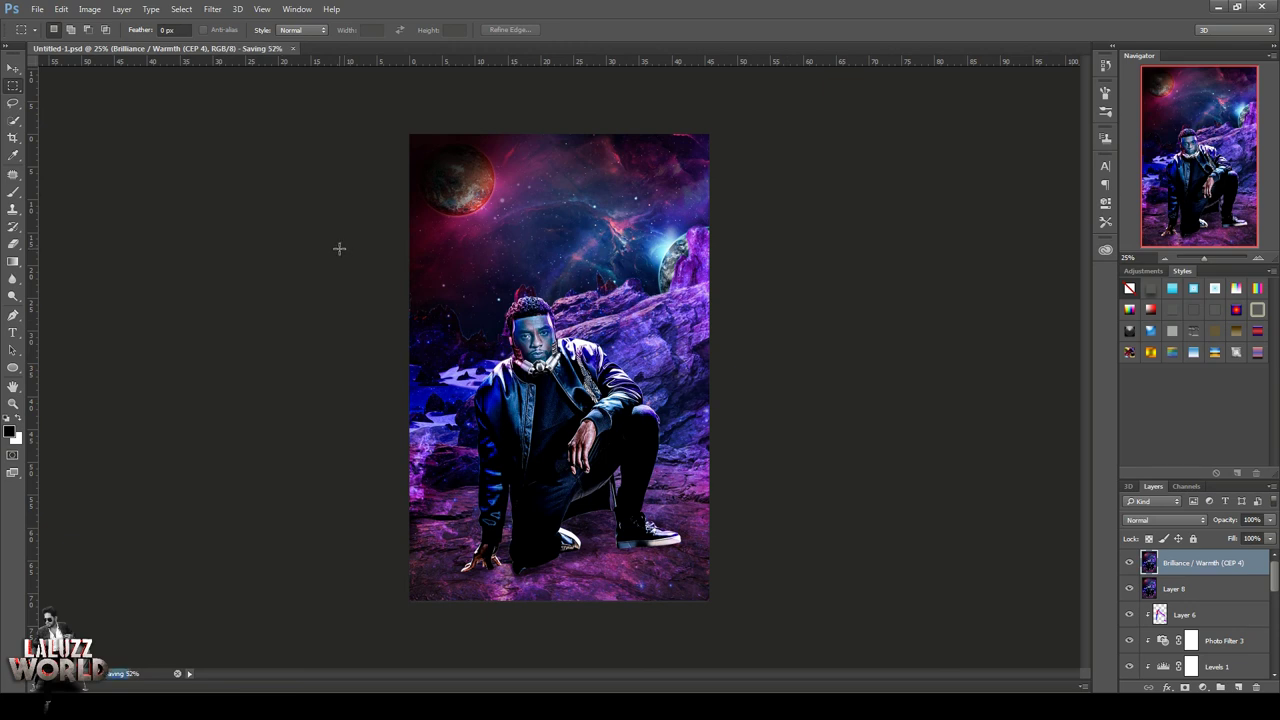
left_click(13, 67)
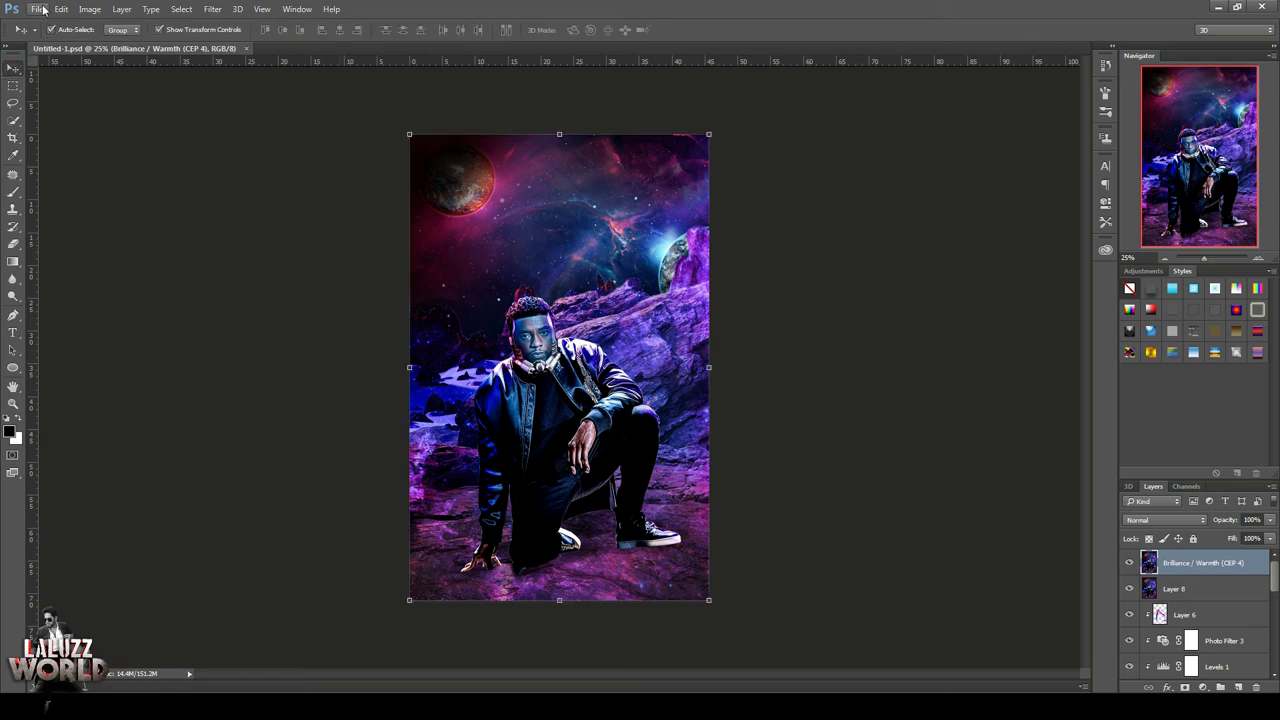
left_click(37, 9)
Open kindpng_7283576 and copy its What If...? logo into the poster as Layer 9, low over the legs
left_click(44, 38)
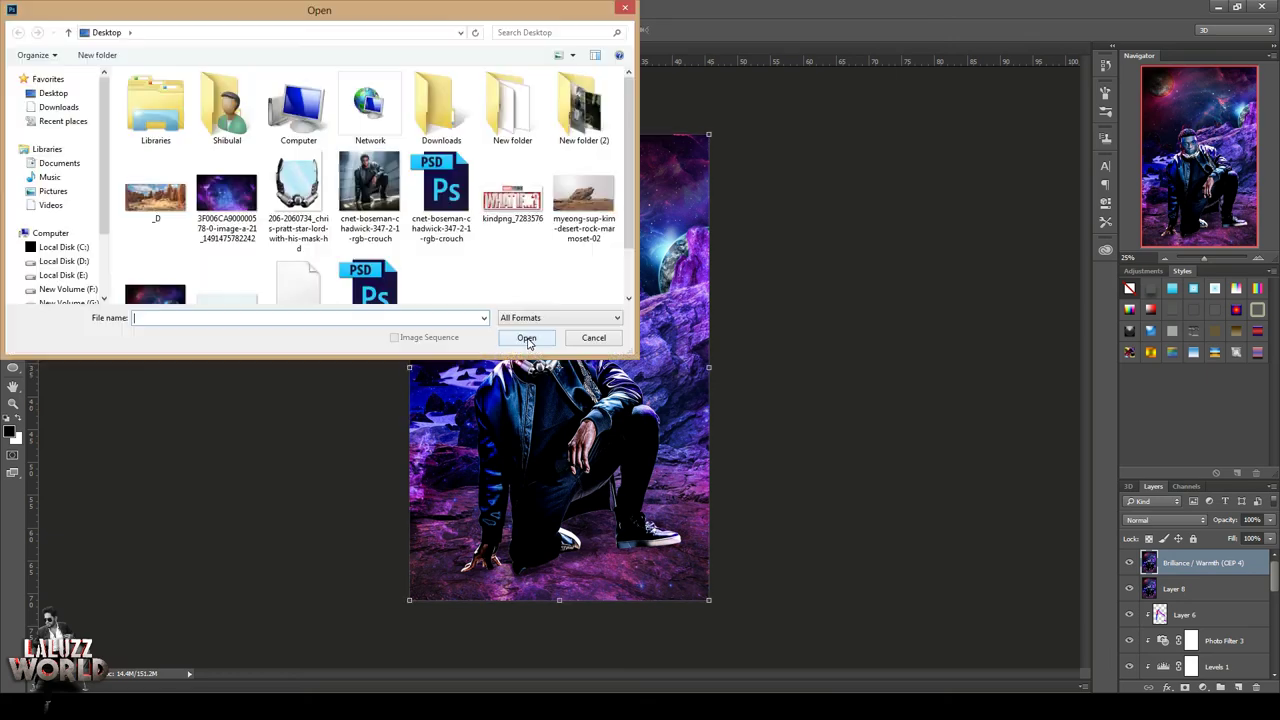
left_click(512, 198)
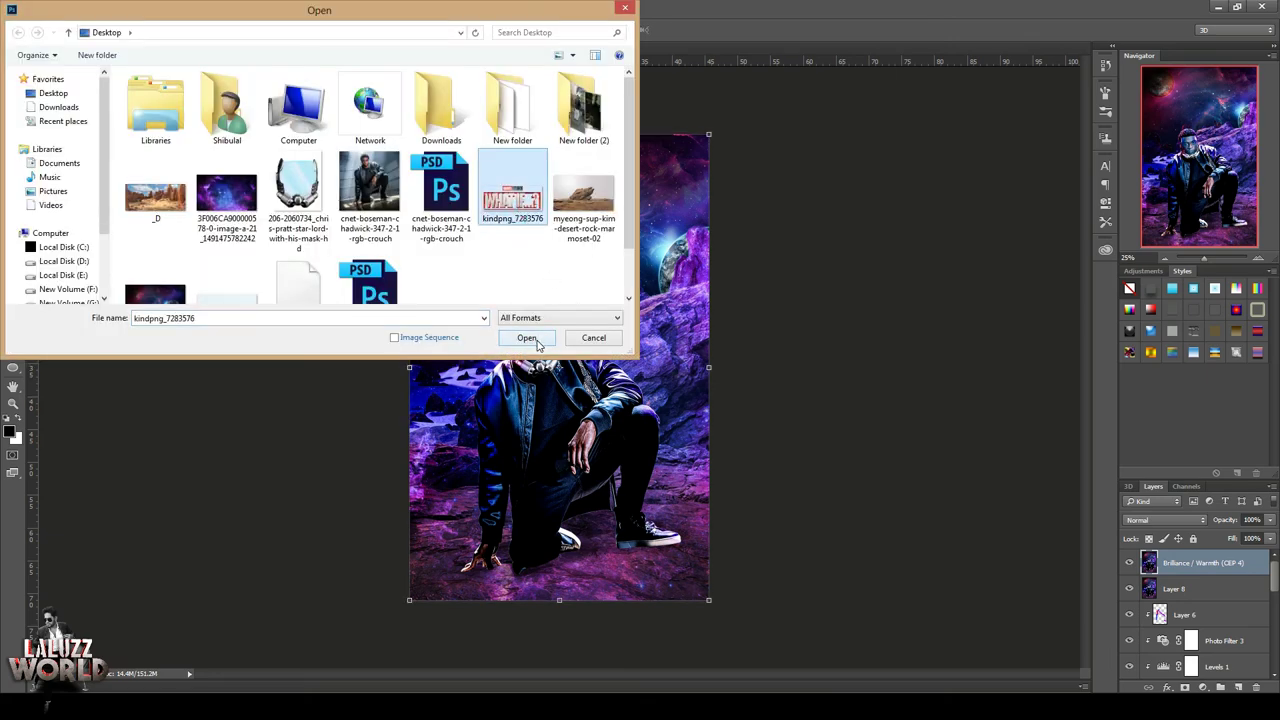
left_click(527, 339)
left_click_drag(345, 48, 800, 88)
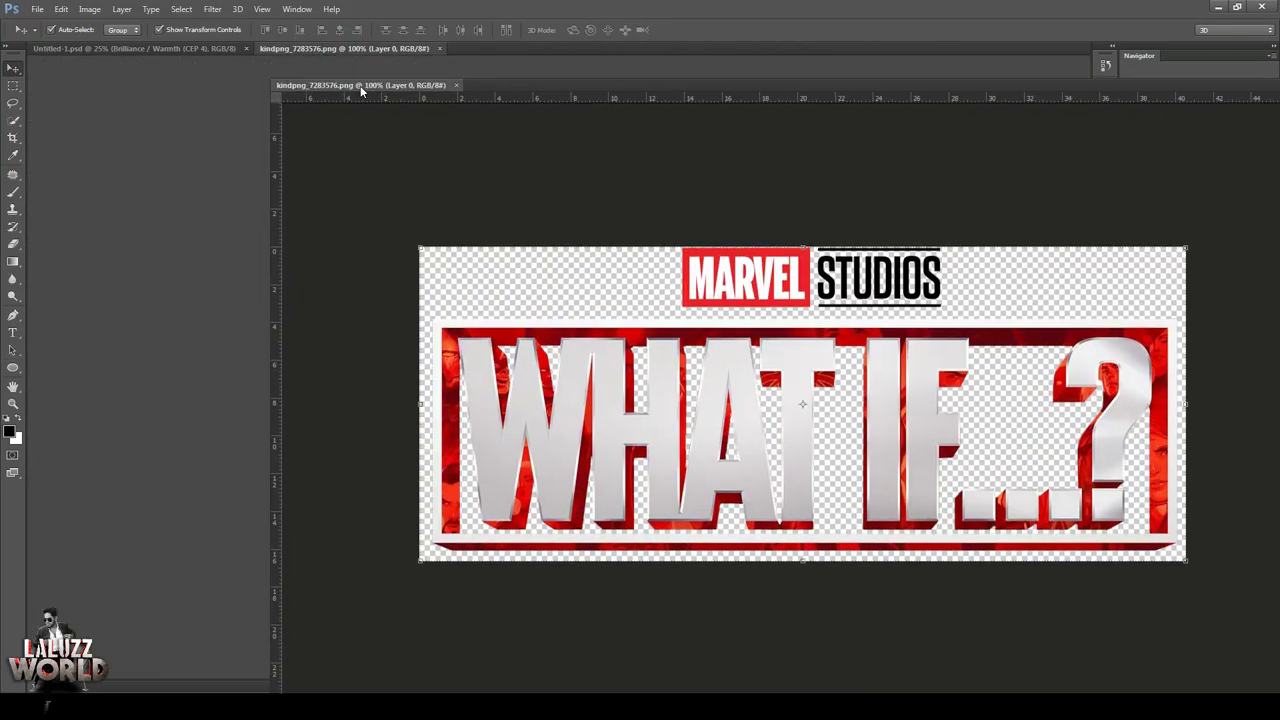
mouse_move(946, 300)
left_mouse_down()
mouse_move(620, 425)
mouse_move(597, 500)
left_mouse_up()
key("ctrl+w")
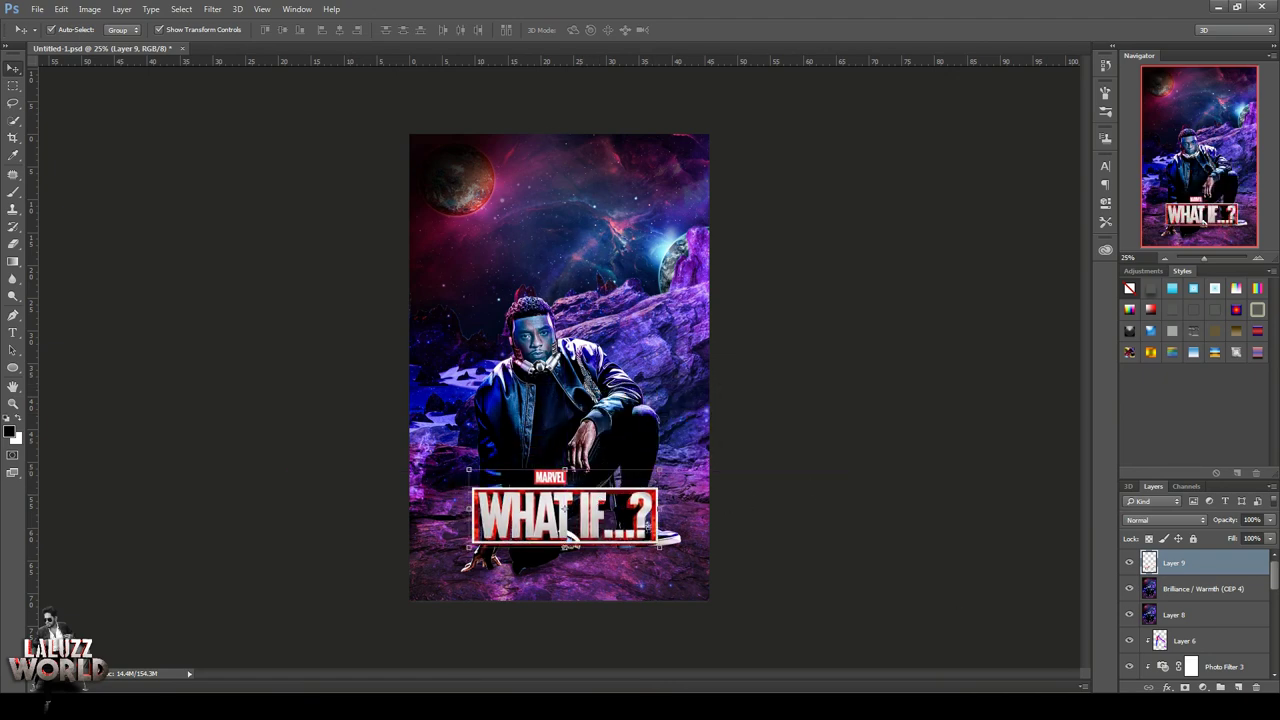
left_click(1167, 688)
Give Layer 9 a Drop Shadow with 21% opacity, spread 20 and size 27
left_click(1198, 677)
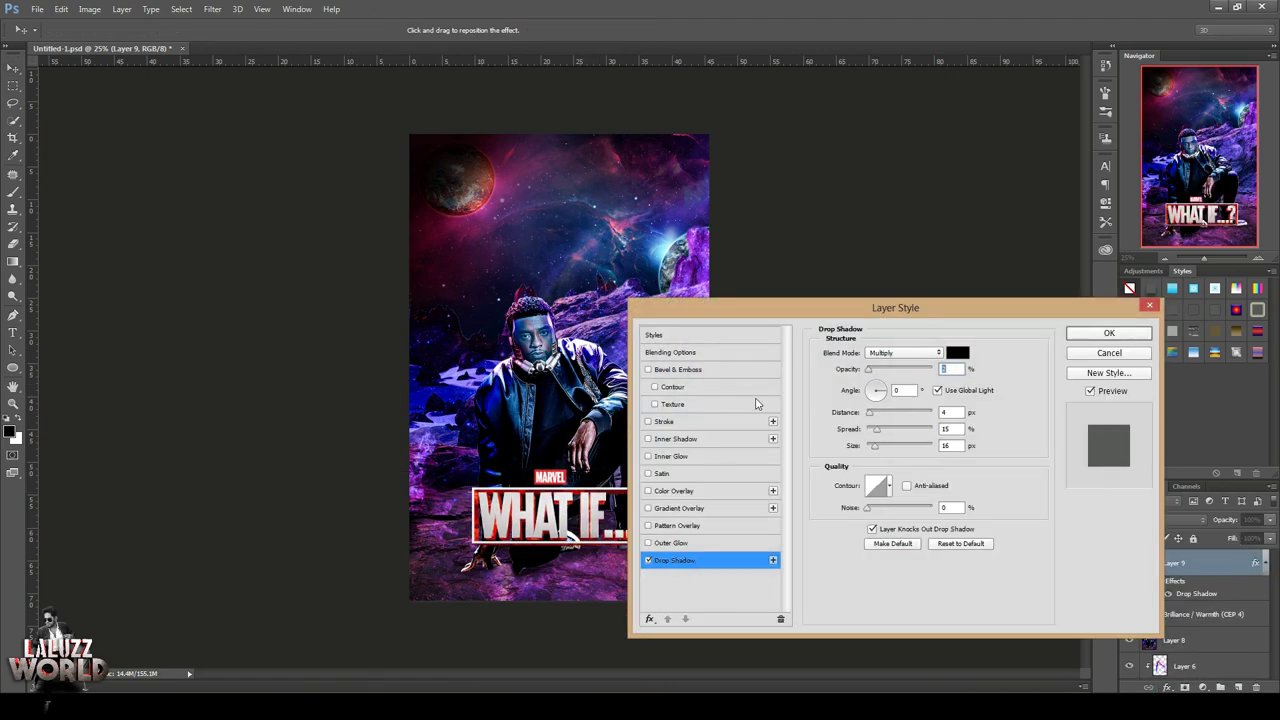
mouse_move(870, 374)
left_mouse_down()
mouse_move(881, 372)
mouse_move(877, 446)
left_mouse_up()
left_click(1090, 333)
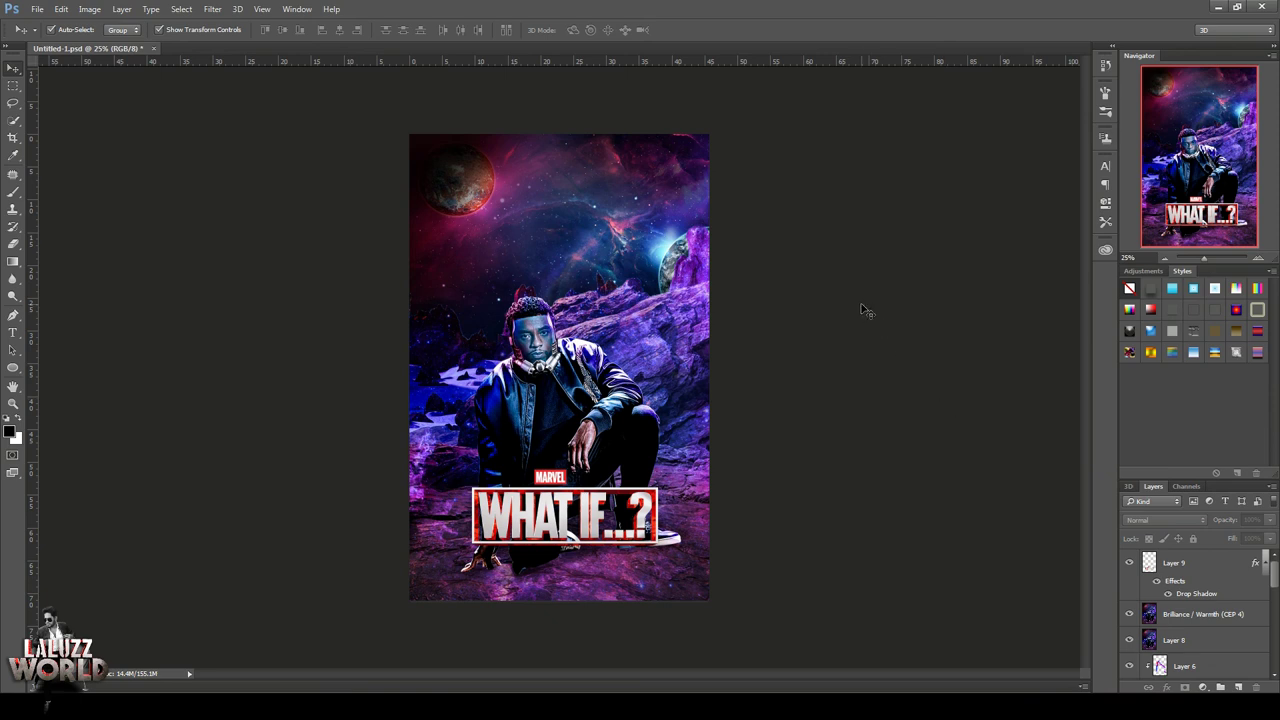
Type the white title announcing the man 'IS STAR LORD' and center it near the poster's top
left_click(13, 332)
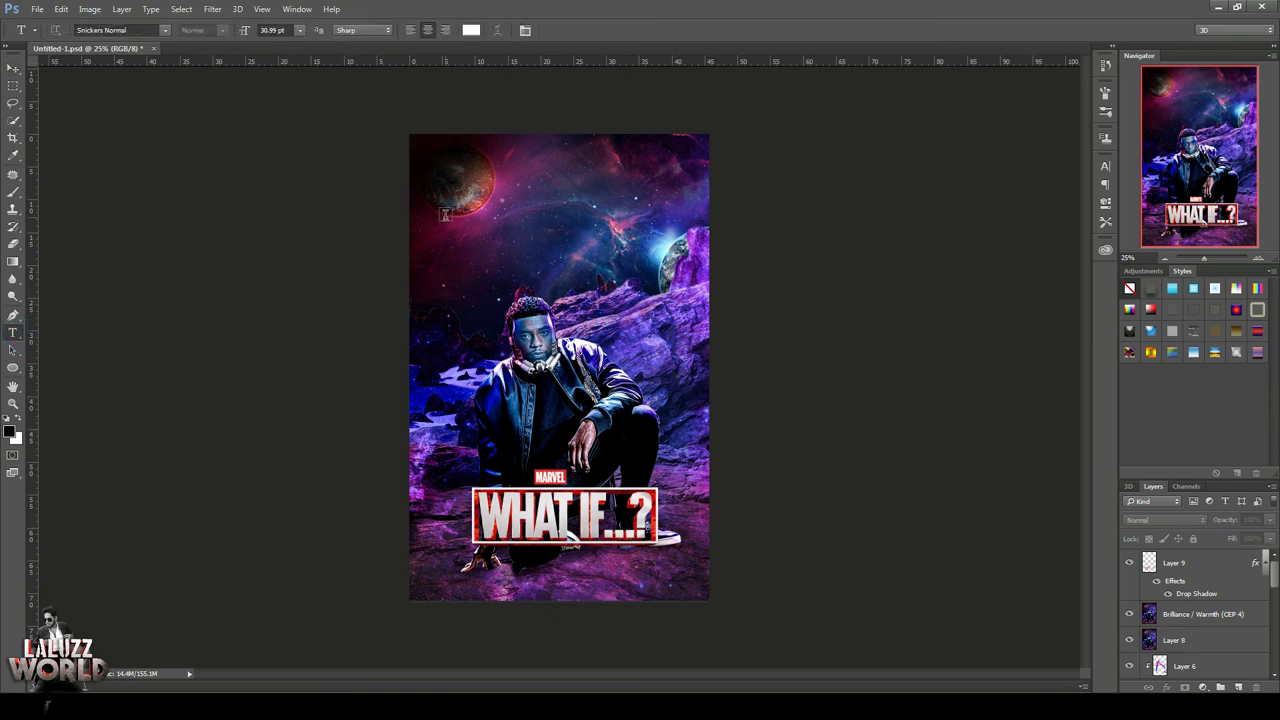
left_click(445, 215)
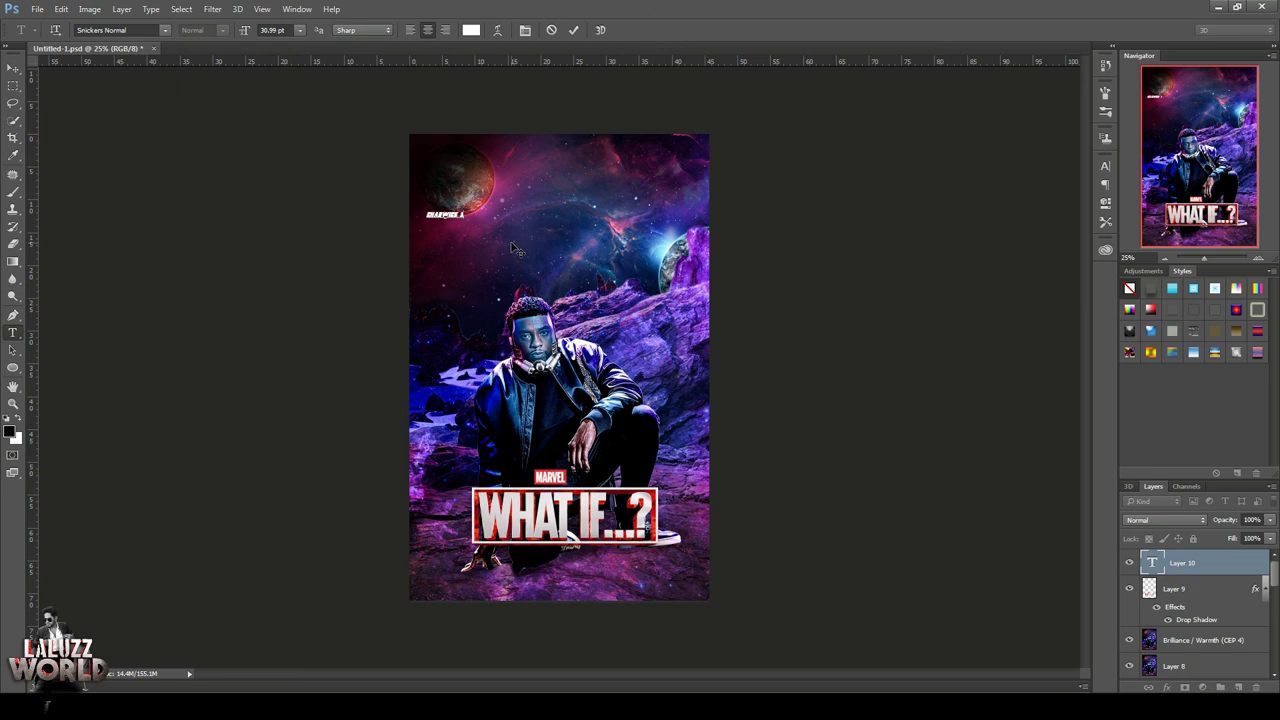
type("OS")
type("EMA")
type("N")
type(" IS STAR")
type(" LORD")
left_click(13, 67)
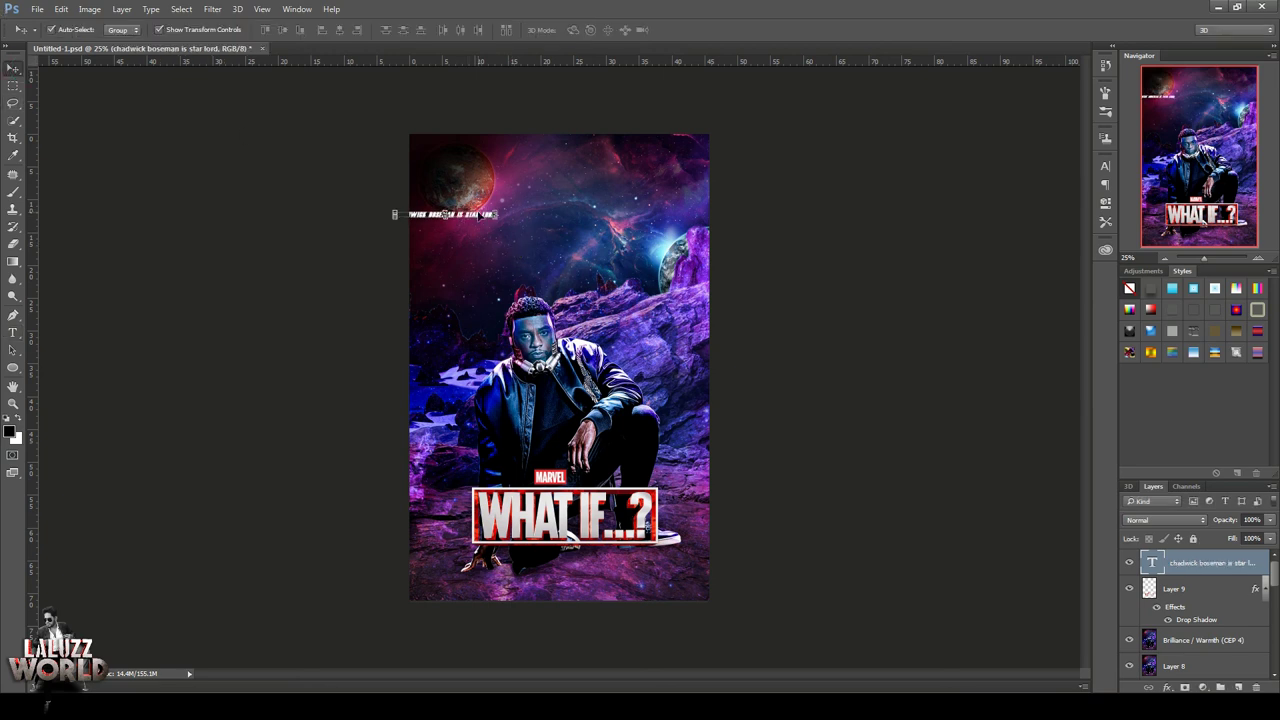
mouse_move(470, 214)
left_mouse_down()
mouse_move(591, 205)
mouse_move(652, 178)
left_mouse_up()
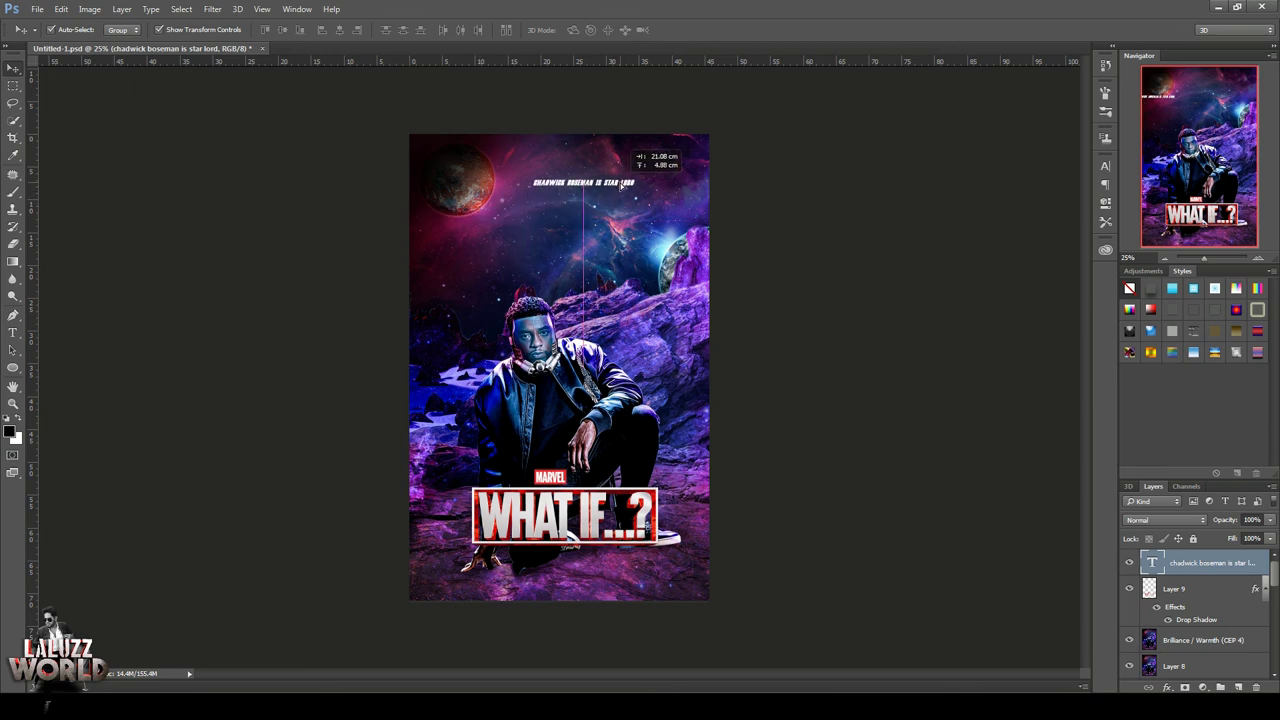
Enlarge the title to about 93 pt, lower it into the sky, and select the word IS to make it smaller
left_click(1105, 166)
left_click_drag(953, 192, 1003, 192)
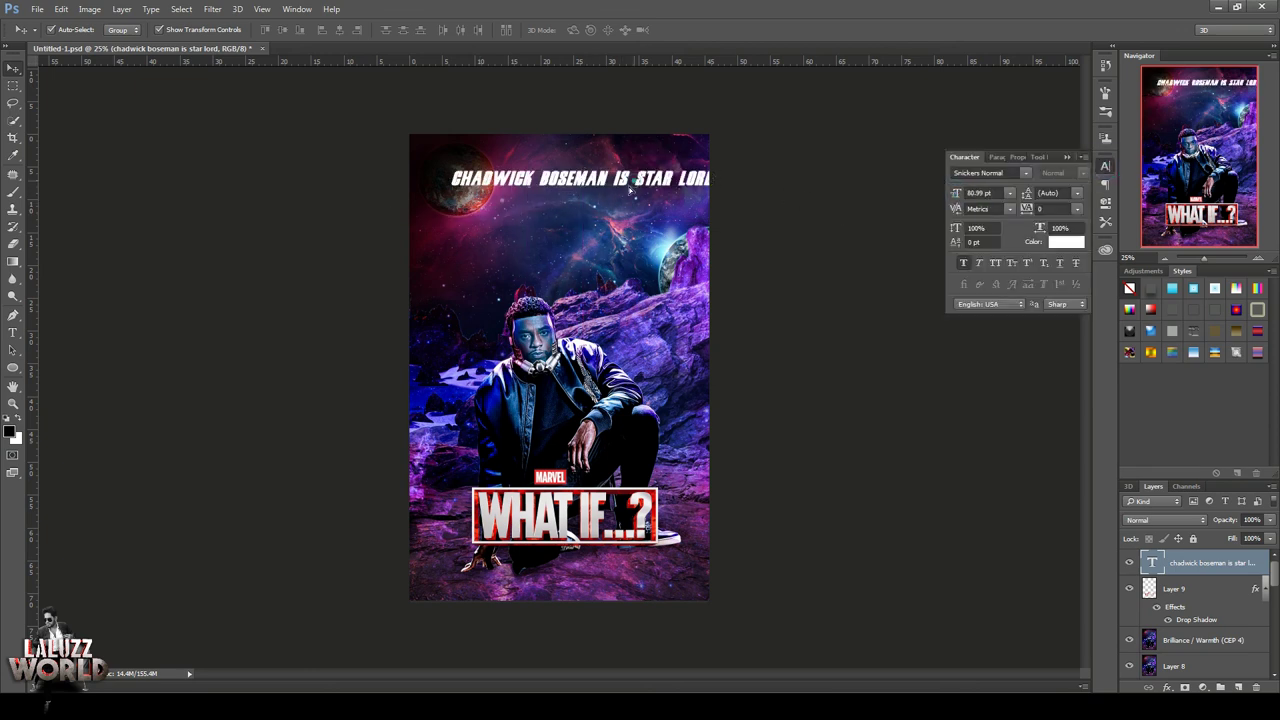
mouse_move(623, 184)
left_mouse_down()
mouse_move(583, 240)
mouse_move(667, 243)
mouse_move(645, 241)
left_mouse_up()
key("ctrl+t")
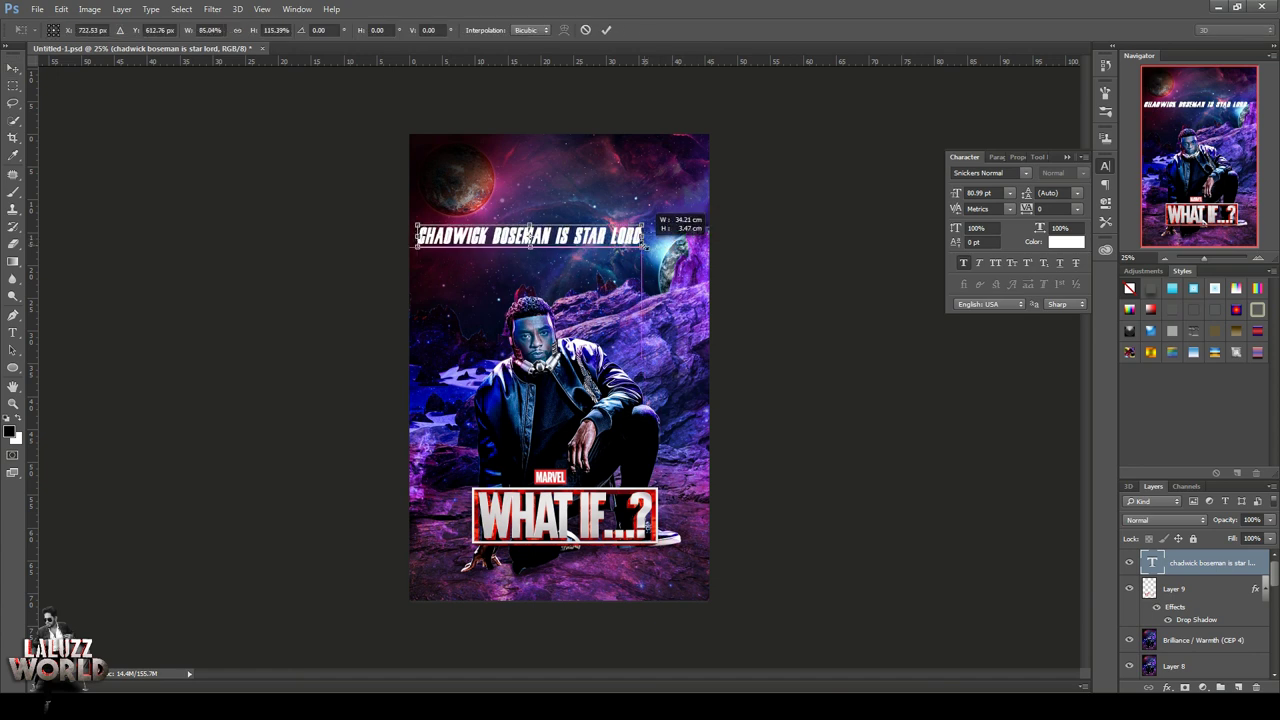
key("Return")
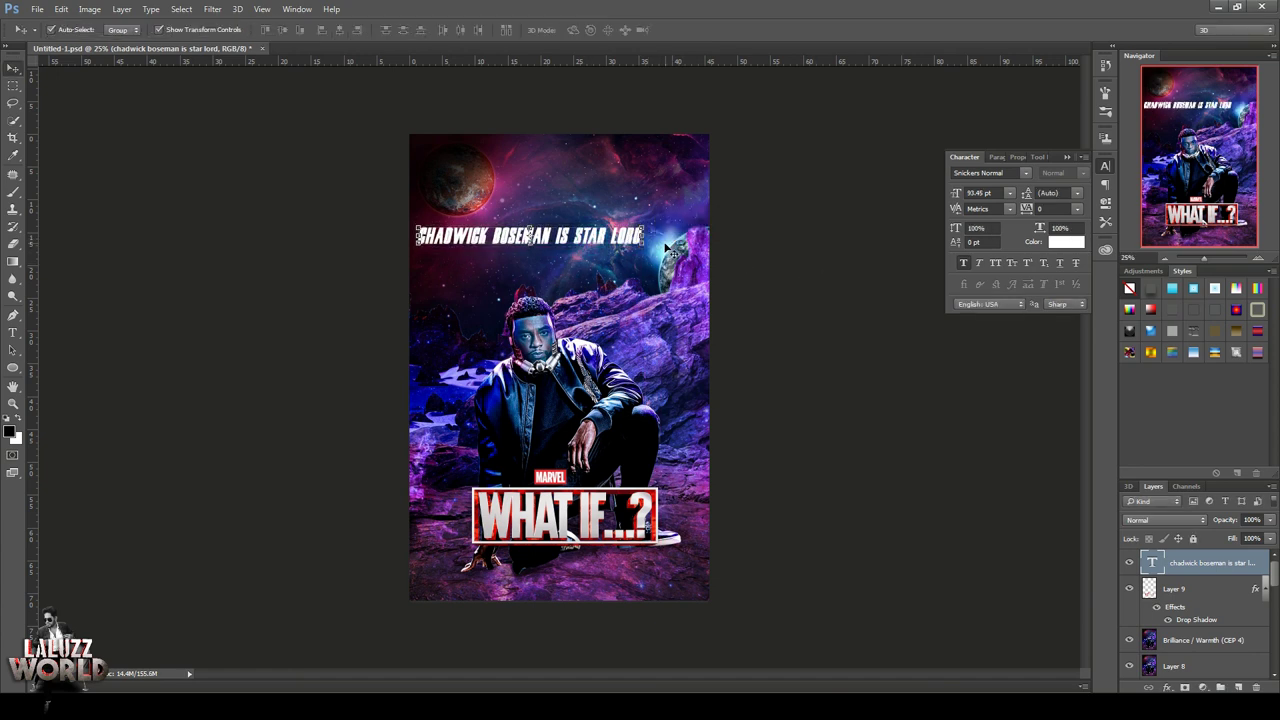
left_click(13, 332)
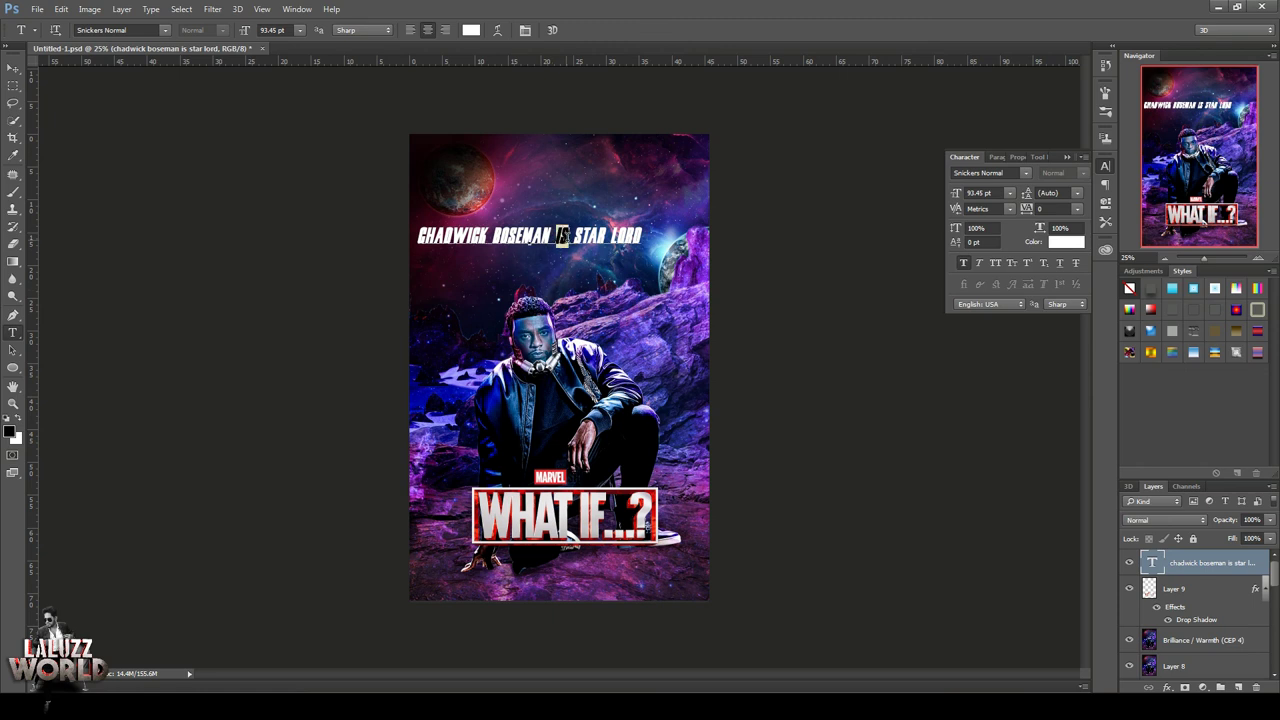
double_click(563, 236)
left_click(10, 70)
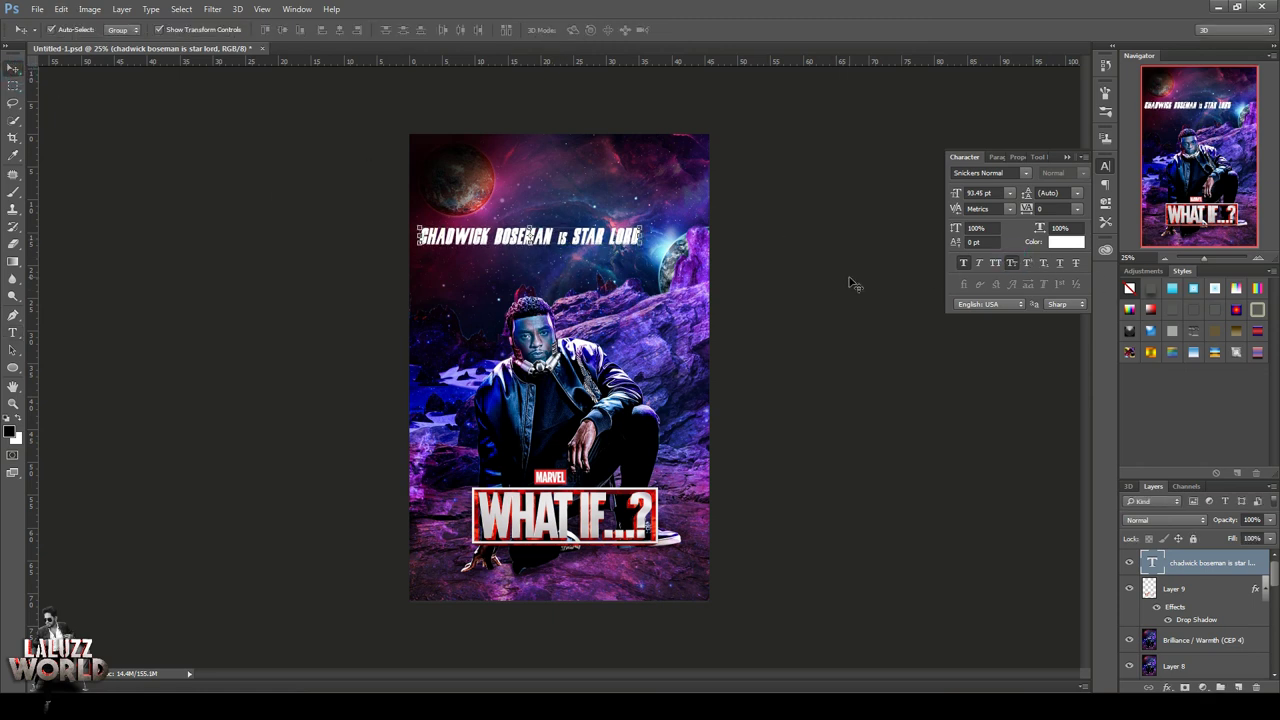
Toggle bold on the title and add a Drop Shadow effect to it
left_click(1167, 688)
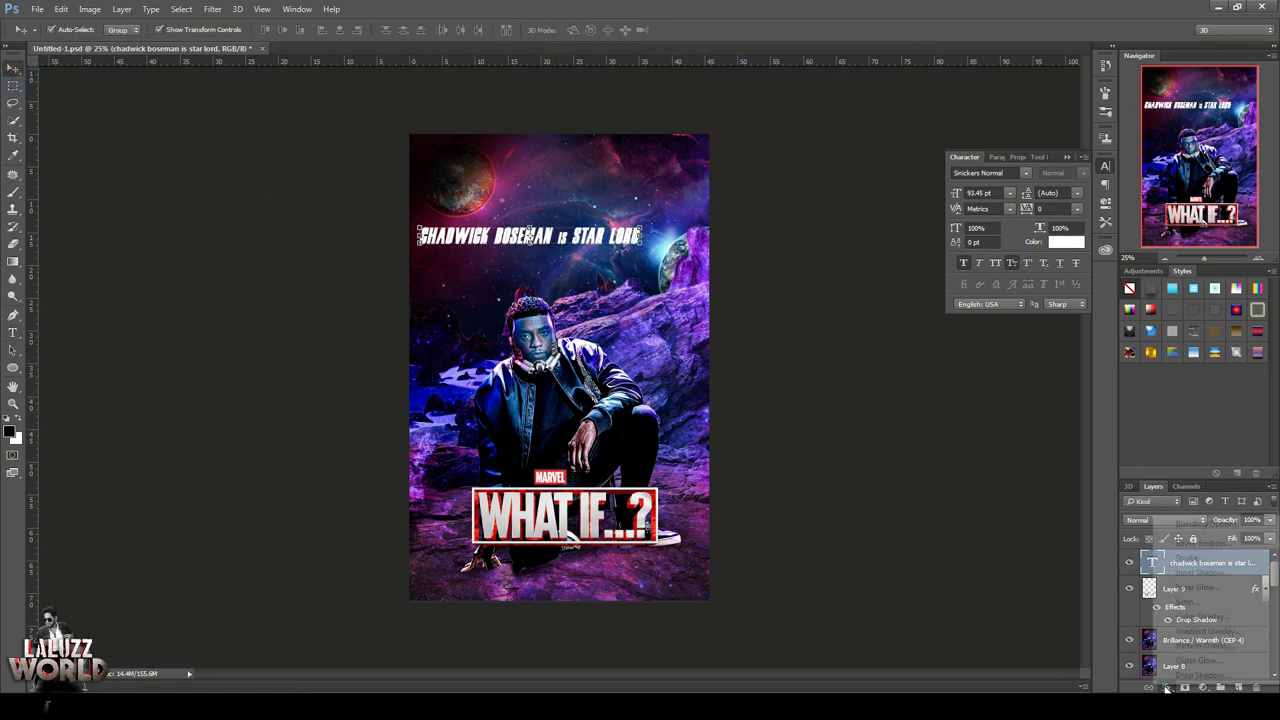
left_click(963, 262)
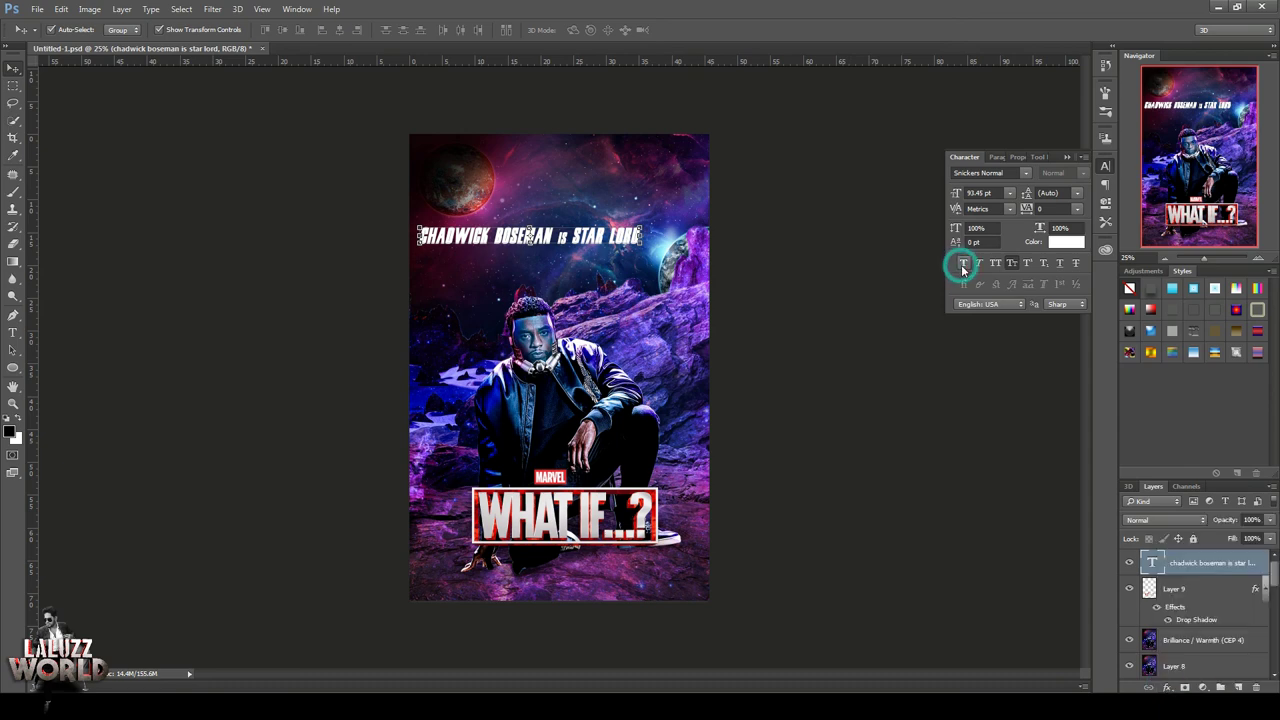
left_click(1167, 688)
left_click(1185, 676)
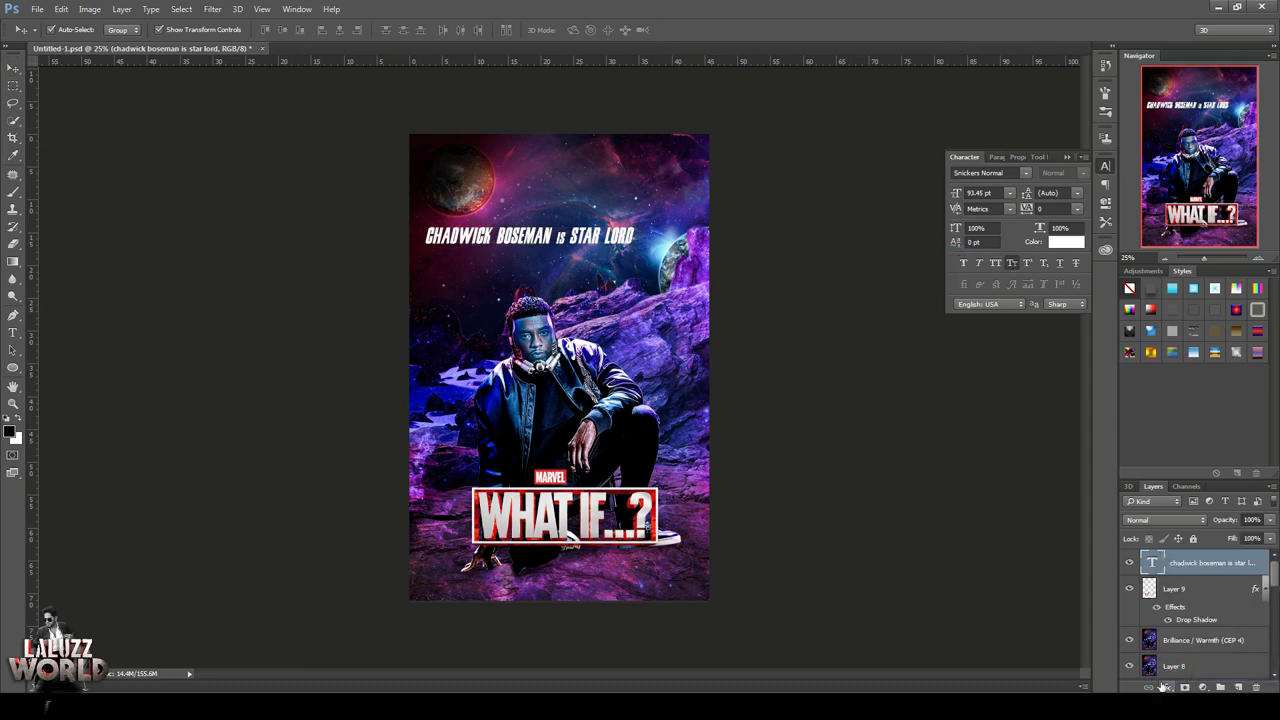
Add a 2 px magenta (#d800ff) Stroke to the title and apply both effects
left_click(685, 421)
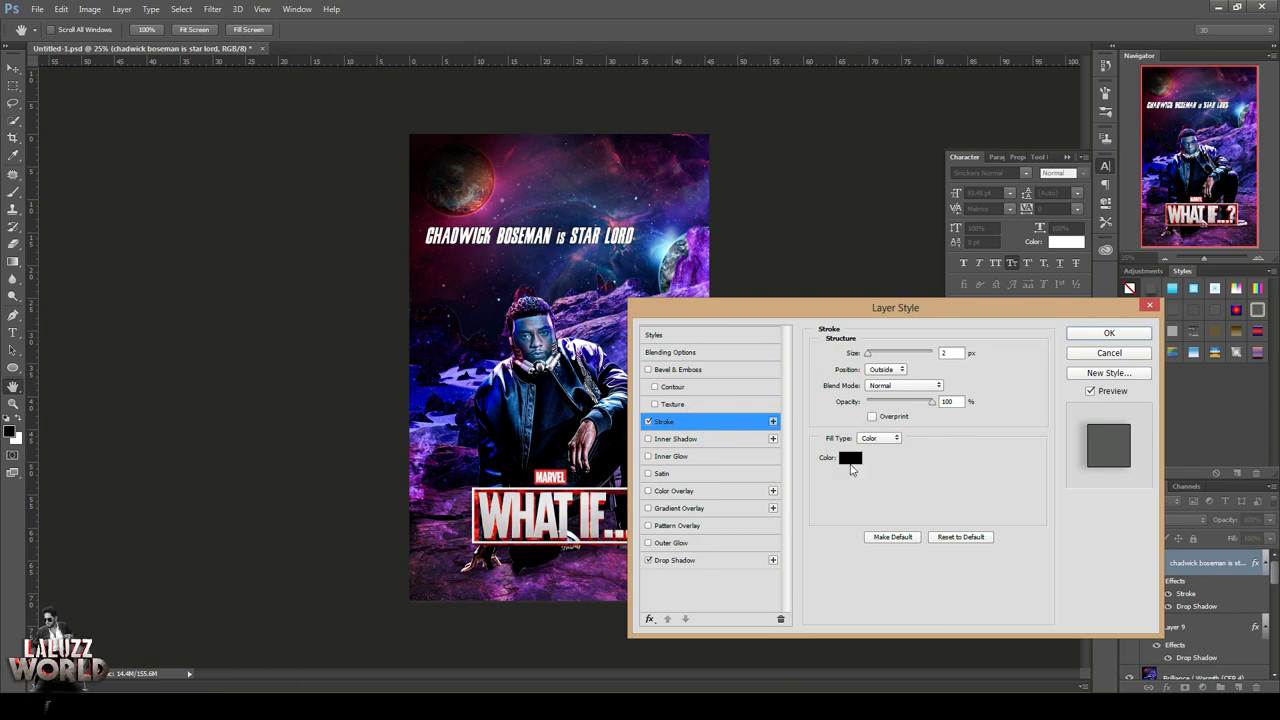
left_click(850, 459)
left_click(1082, 510)
left_click(1064, 425)
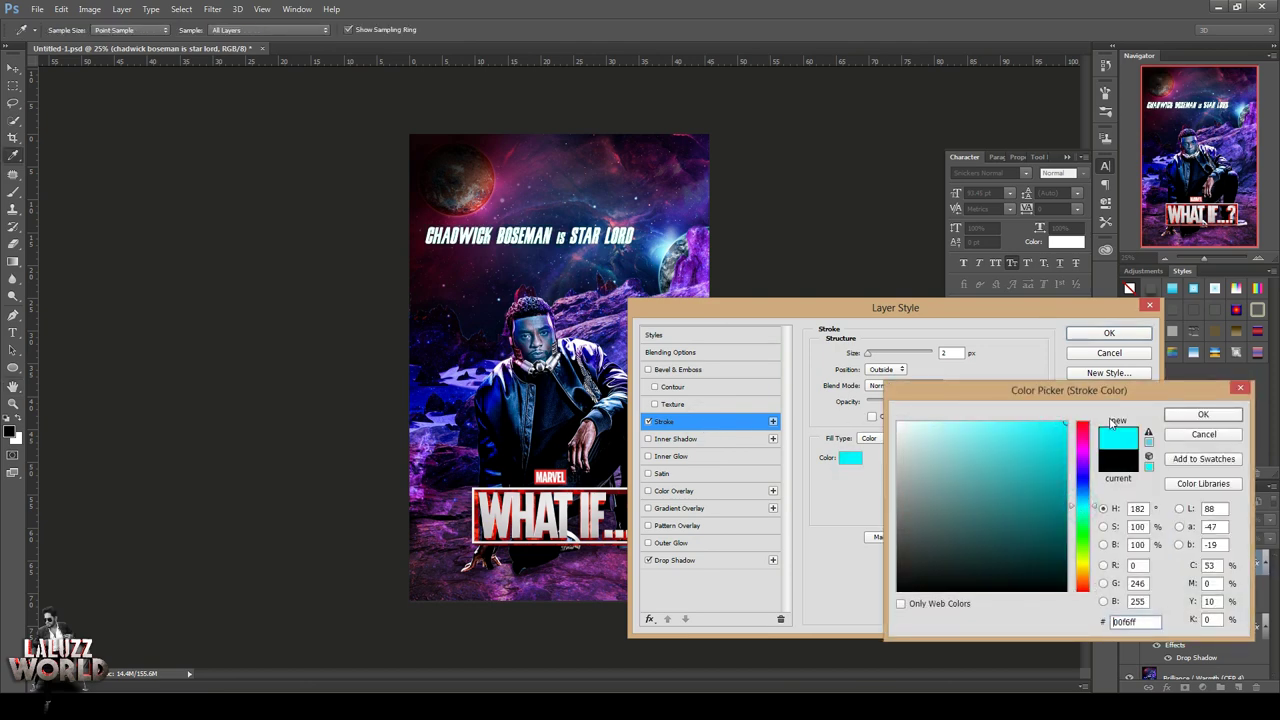
left_click(1086, 457)
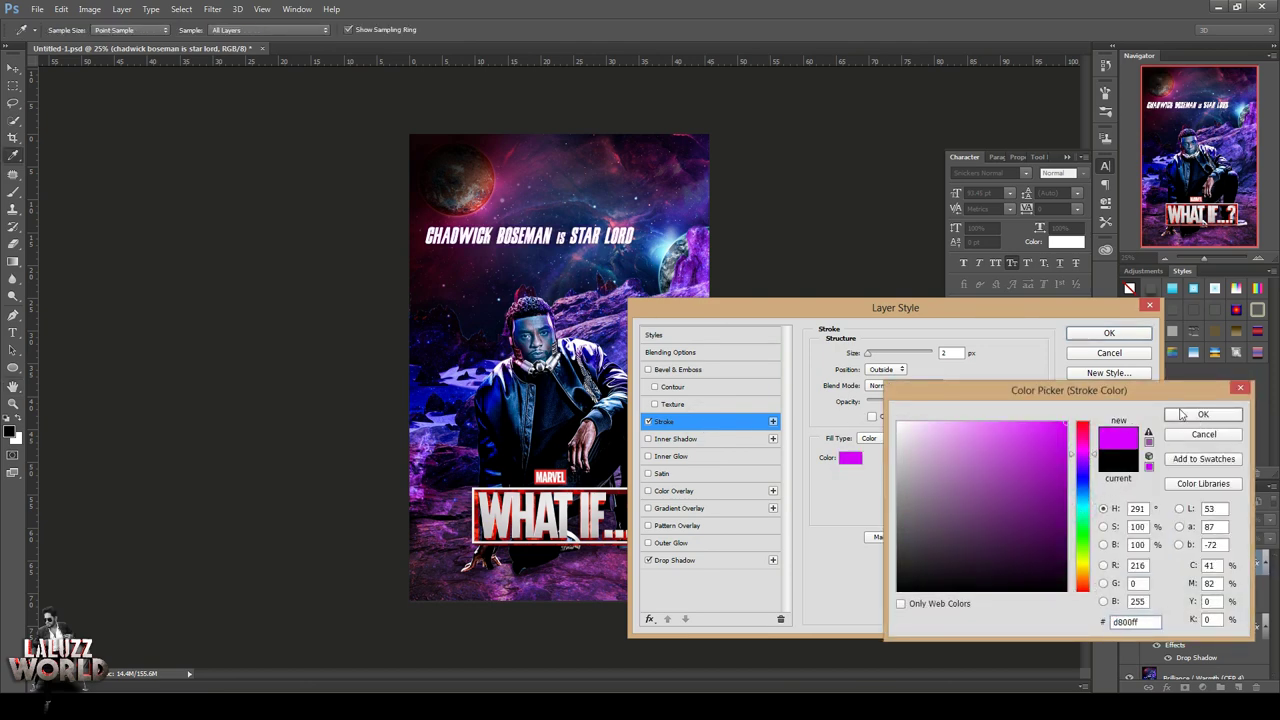
left_click(1200, 416)
left_click(1093, 333)
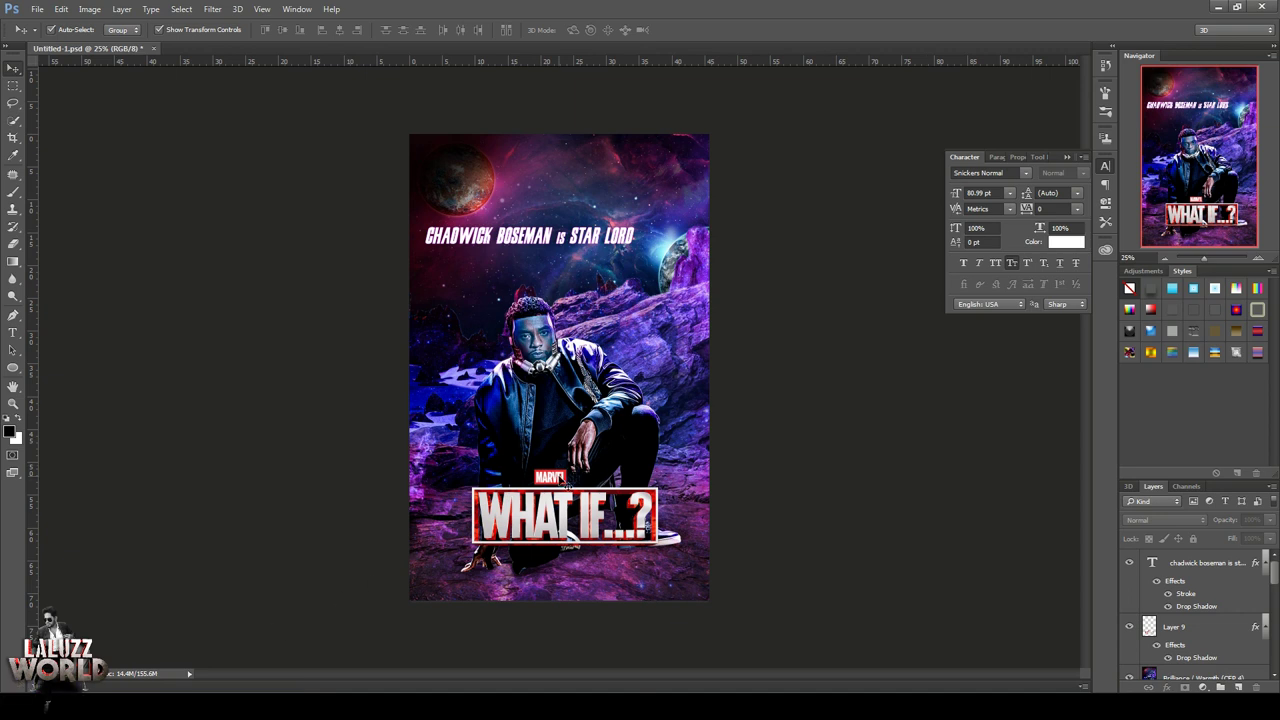
Drag the MARVEL WHAT IF...? logo (Layer 9) from the bottom to just above the title
left_click(563, 484)
left_click_drag(545, 483, 541, 512)
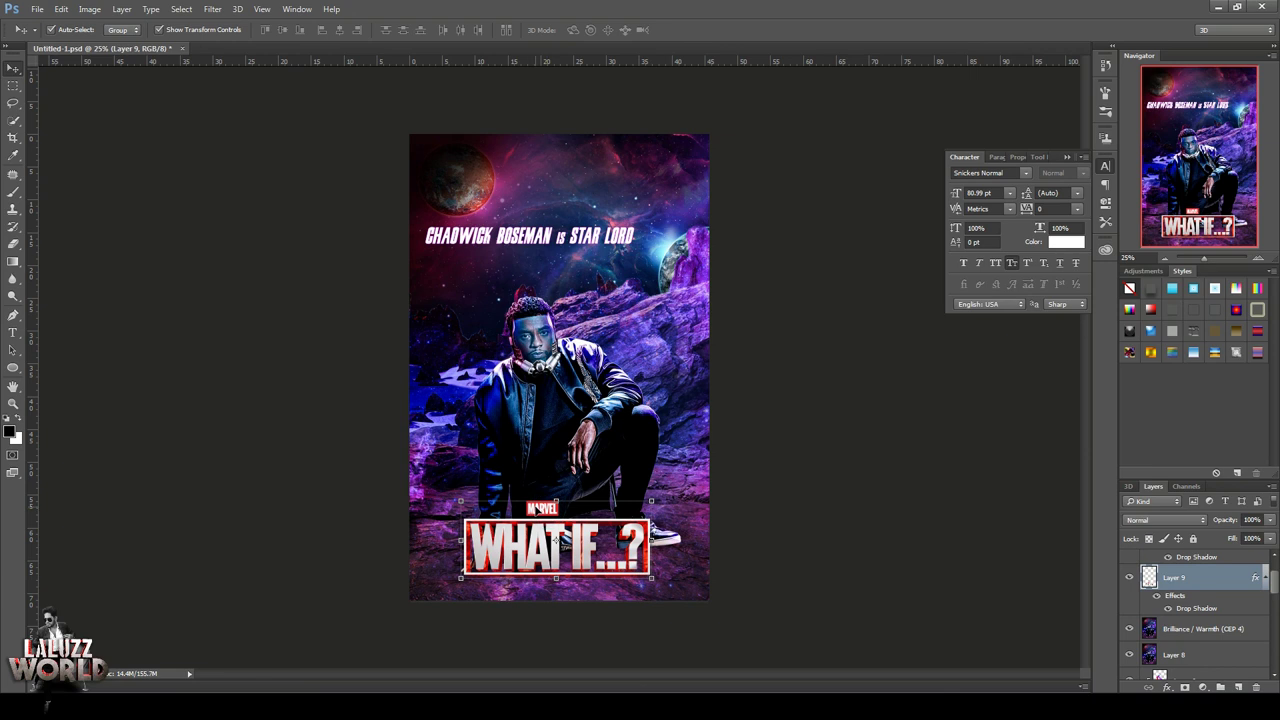
mouse_move(565, 487)
left_mouse_down()
mouse_move(598, 148)
mouse_move(595, 159)
left_mouse_up()
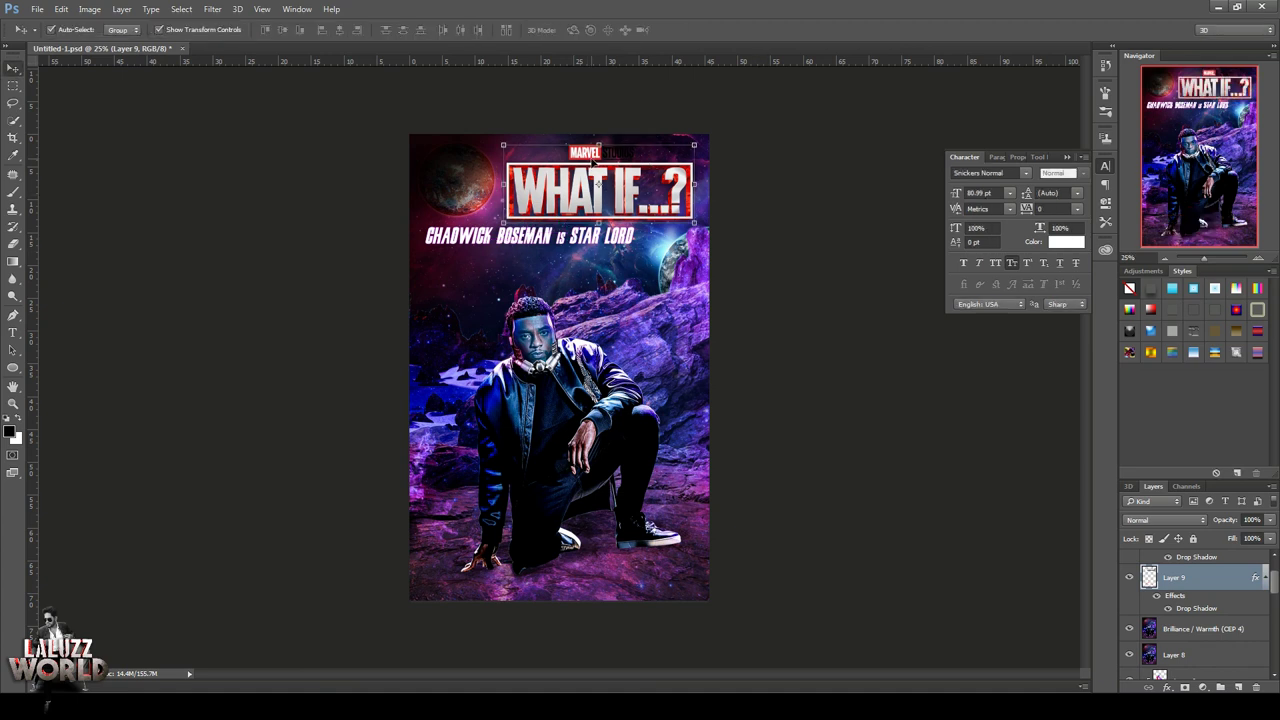
Give the WHAT IF...? logo a white (#ffffff) Stroke alongside its Drop Shadow
left_click(1167, 687)
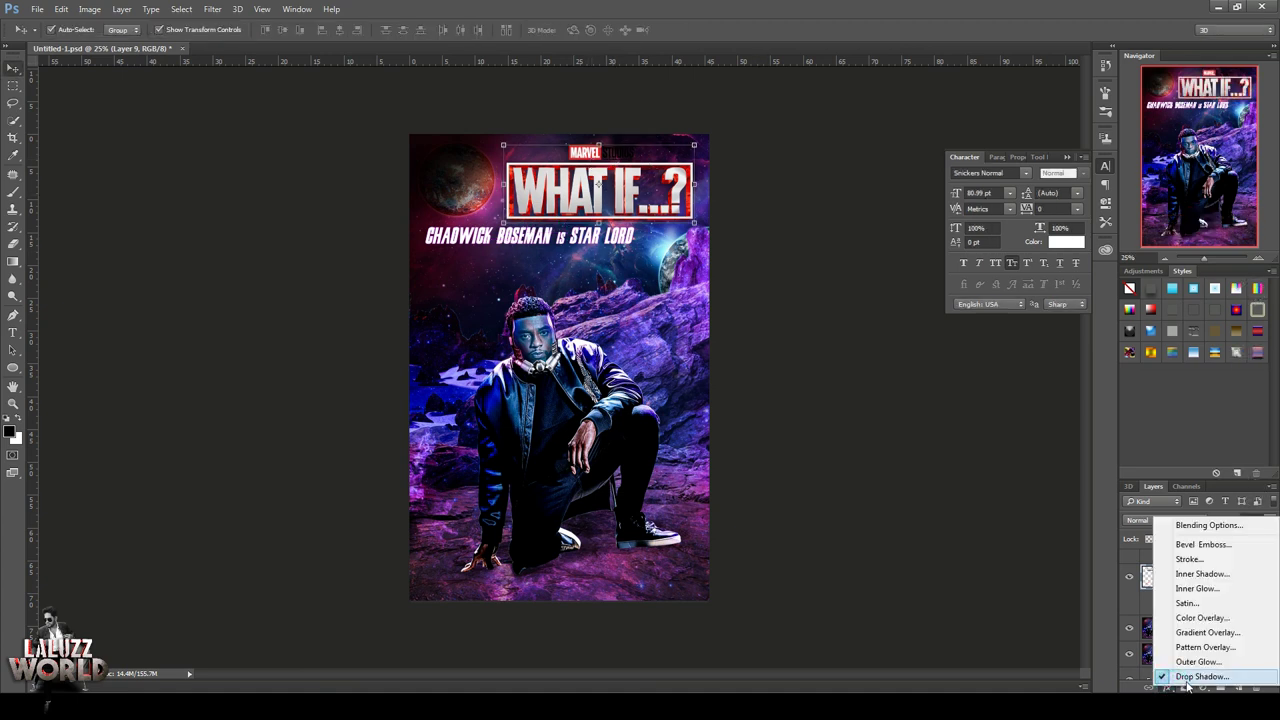
left_click(1189, 559)
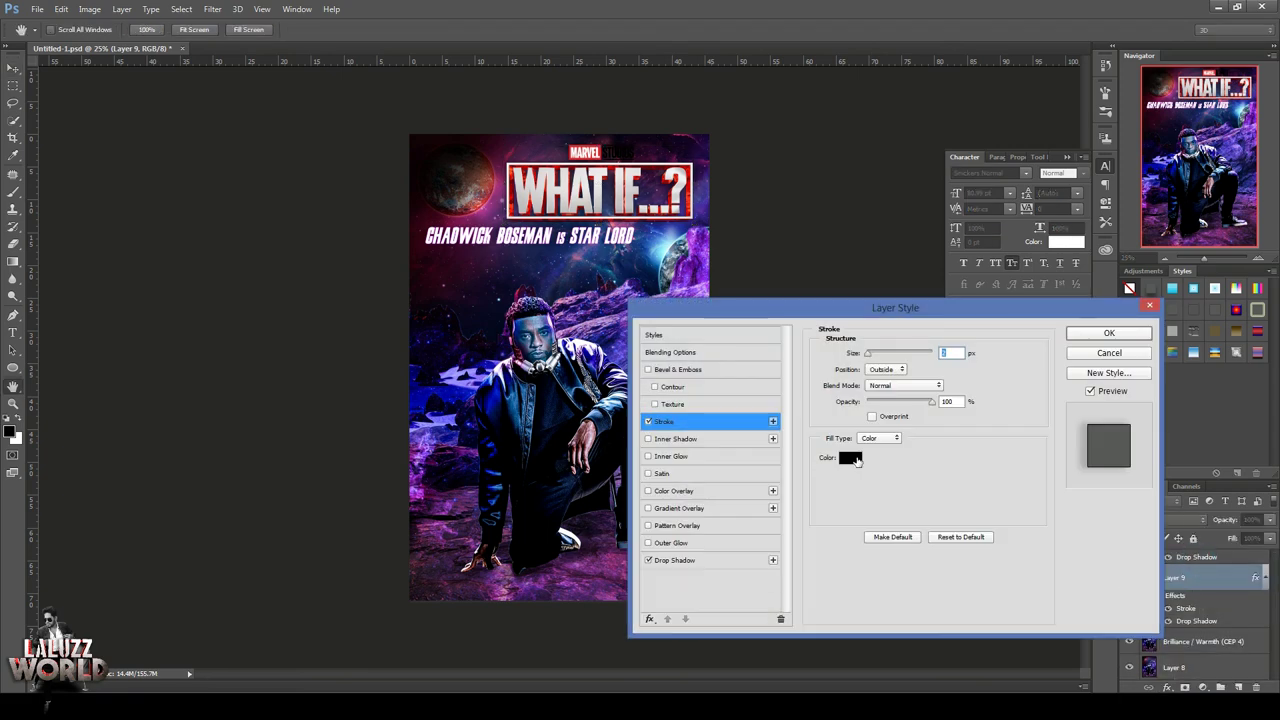
left_click(850, 457)
type("ffffff")
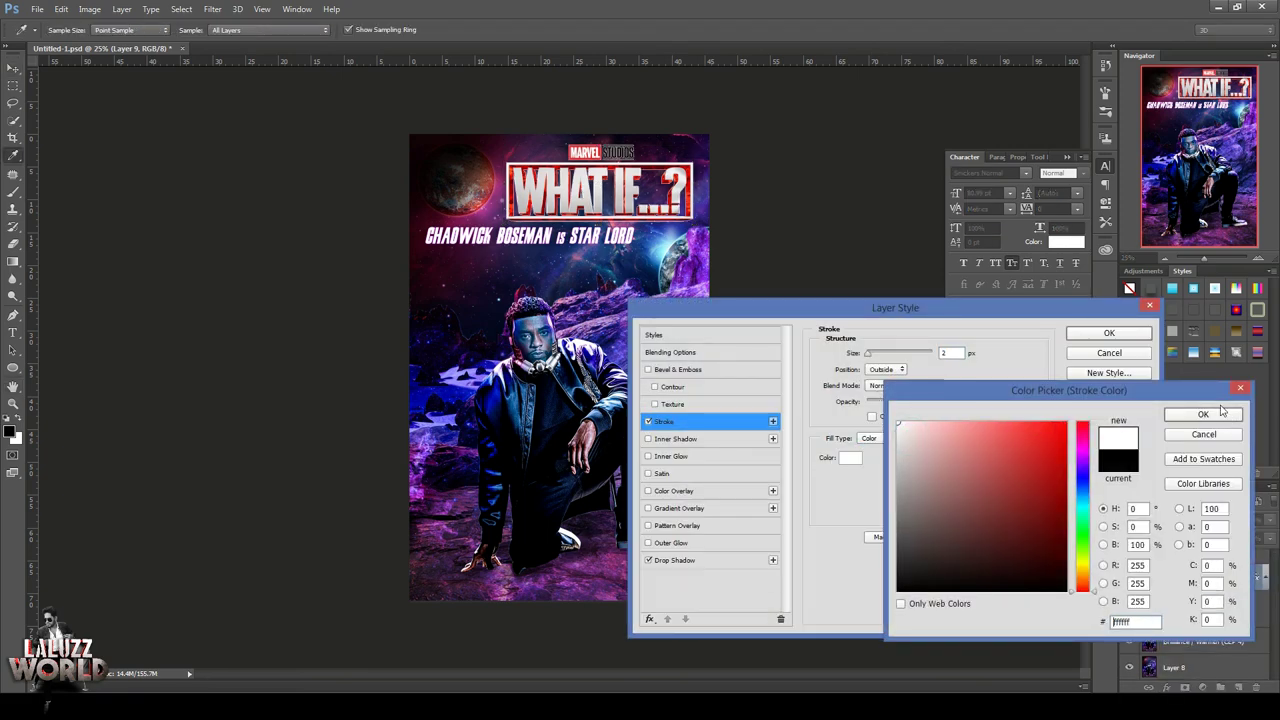
left_click(1203, 415)
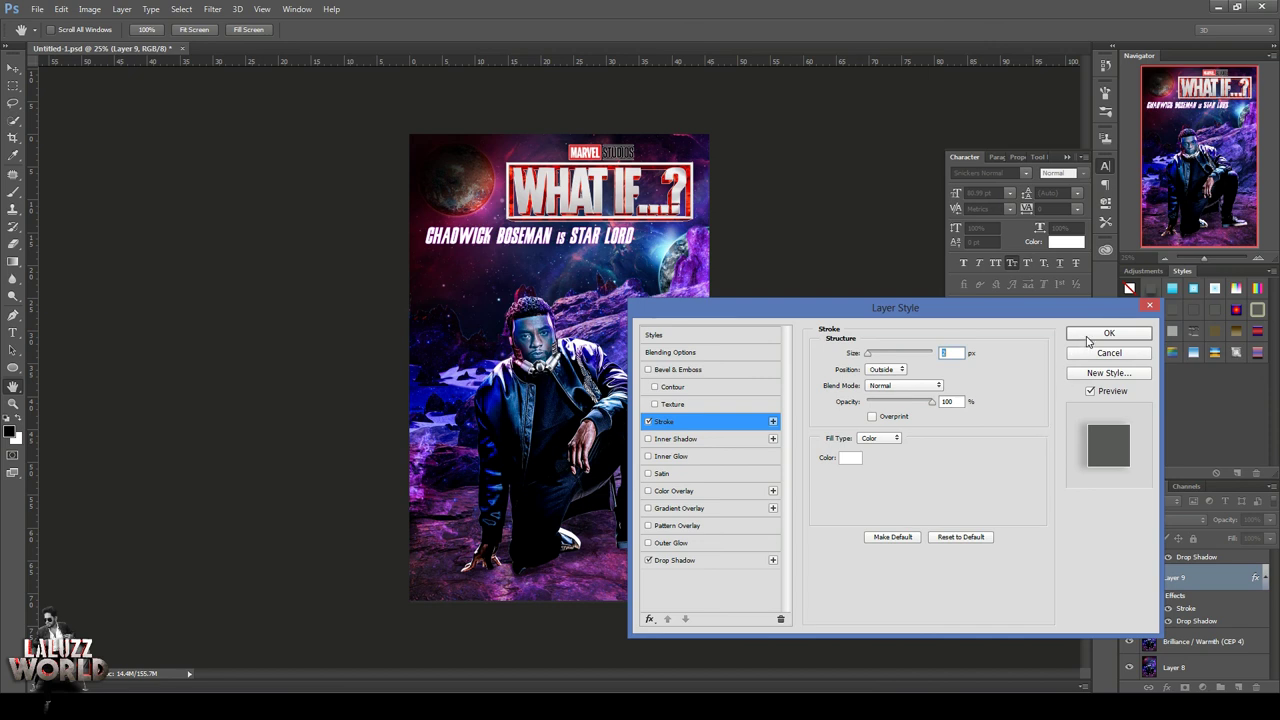
left_click(650, 620)
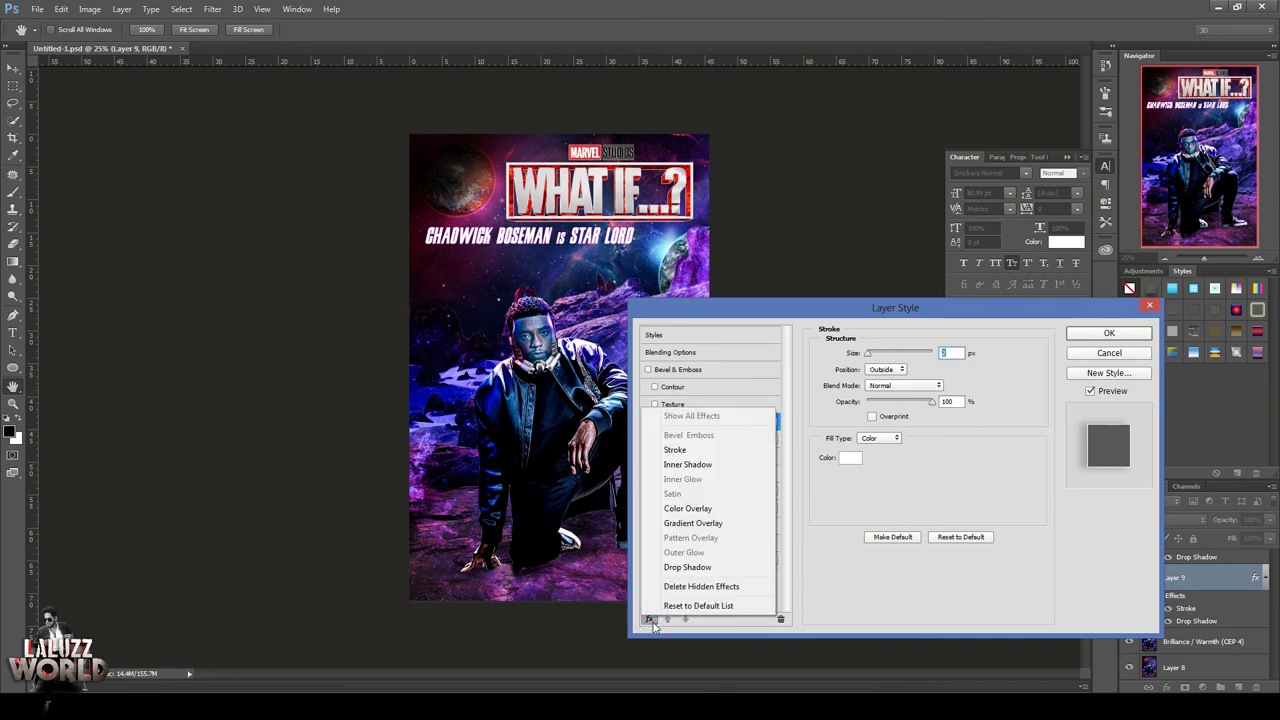
left_click(650, 621)
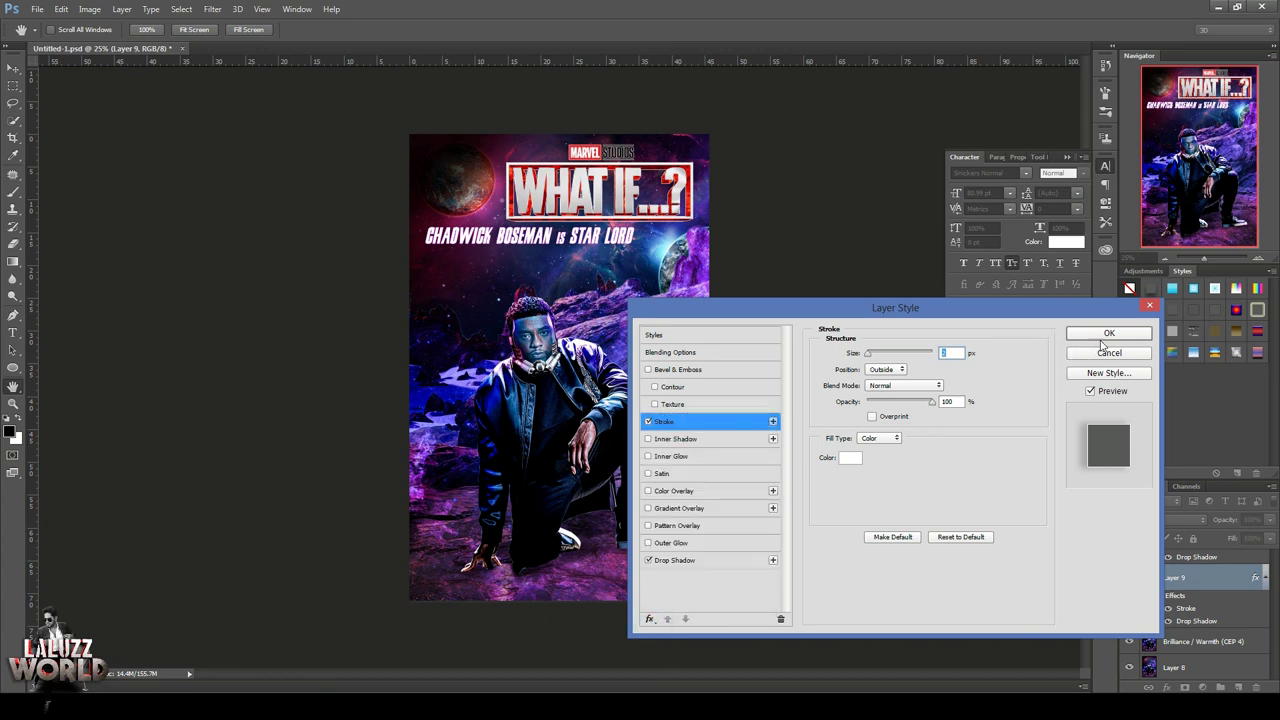
left_click(1103, 336)
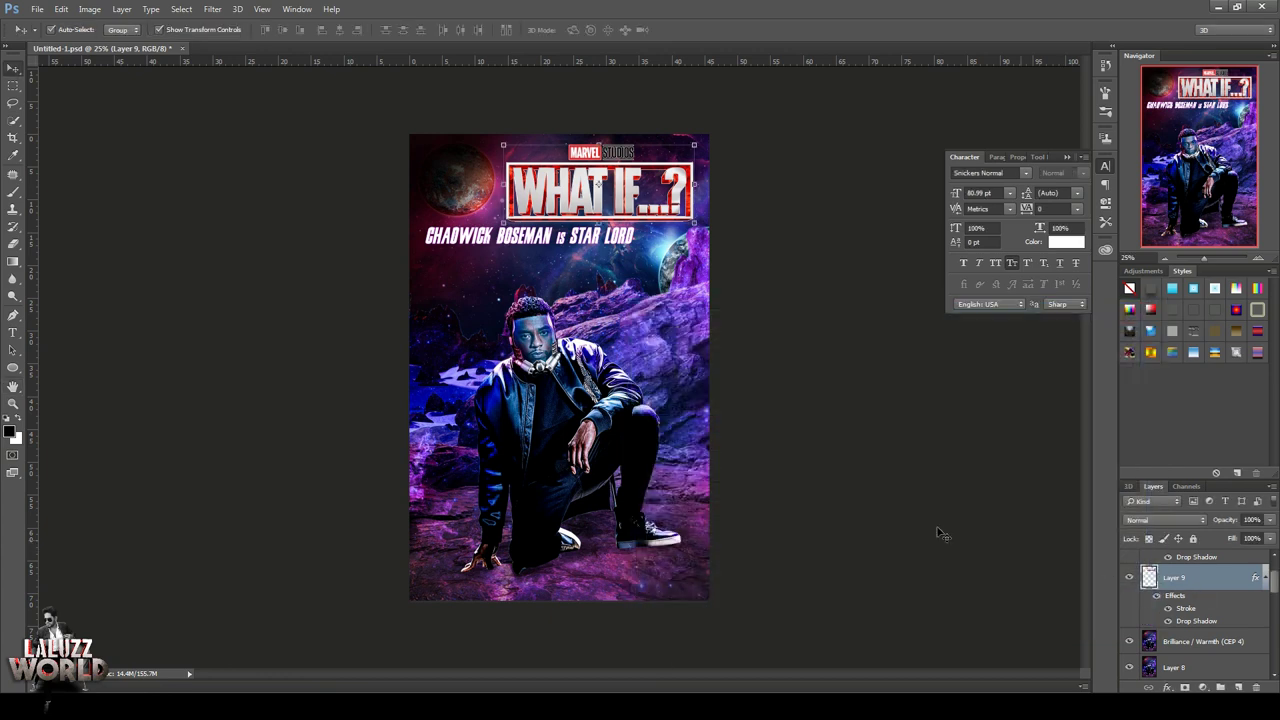
left_click(13, 86)
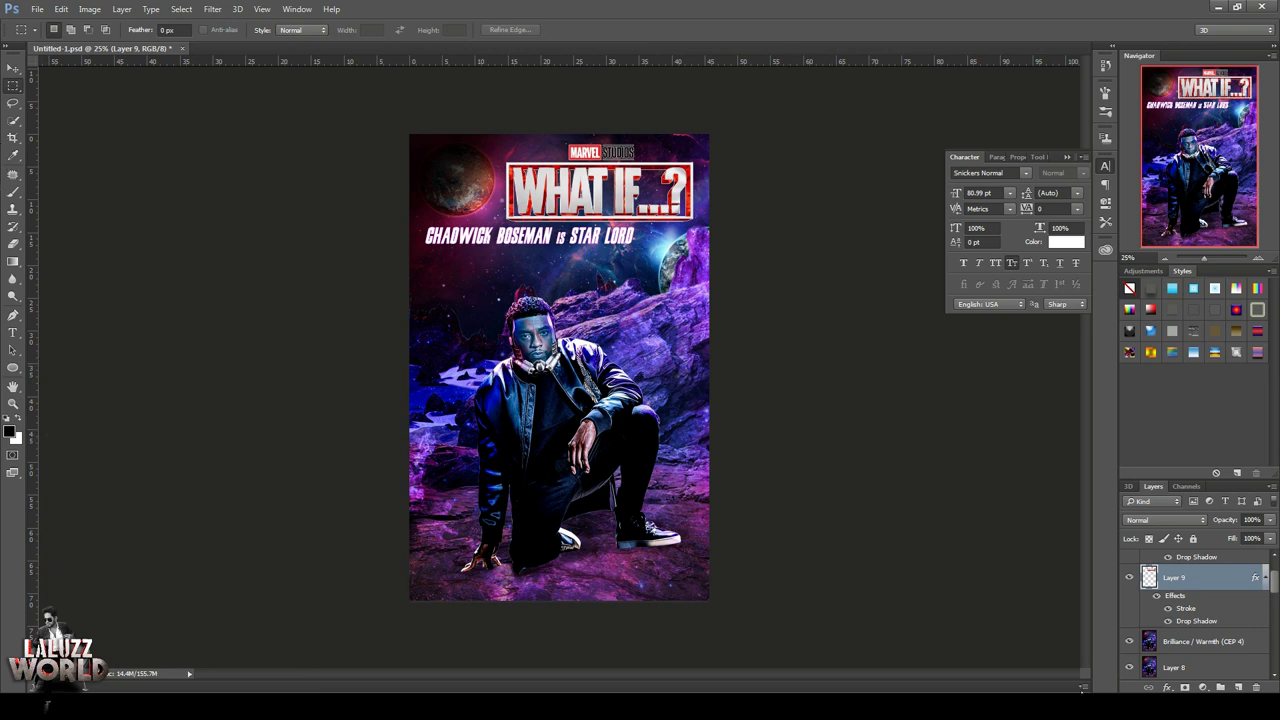
Save the poster and open the W Photo designs.png watermark in its own floating window
key("ctrl+s")
key("ctrl+o")
left_click(522, 336)
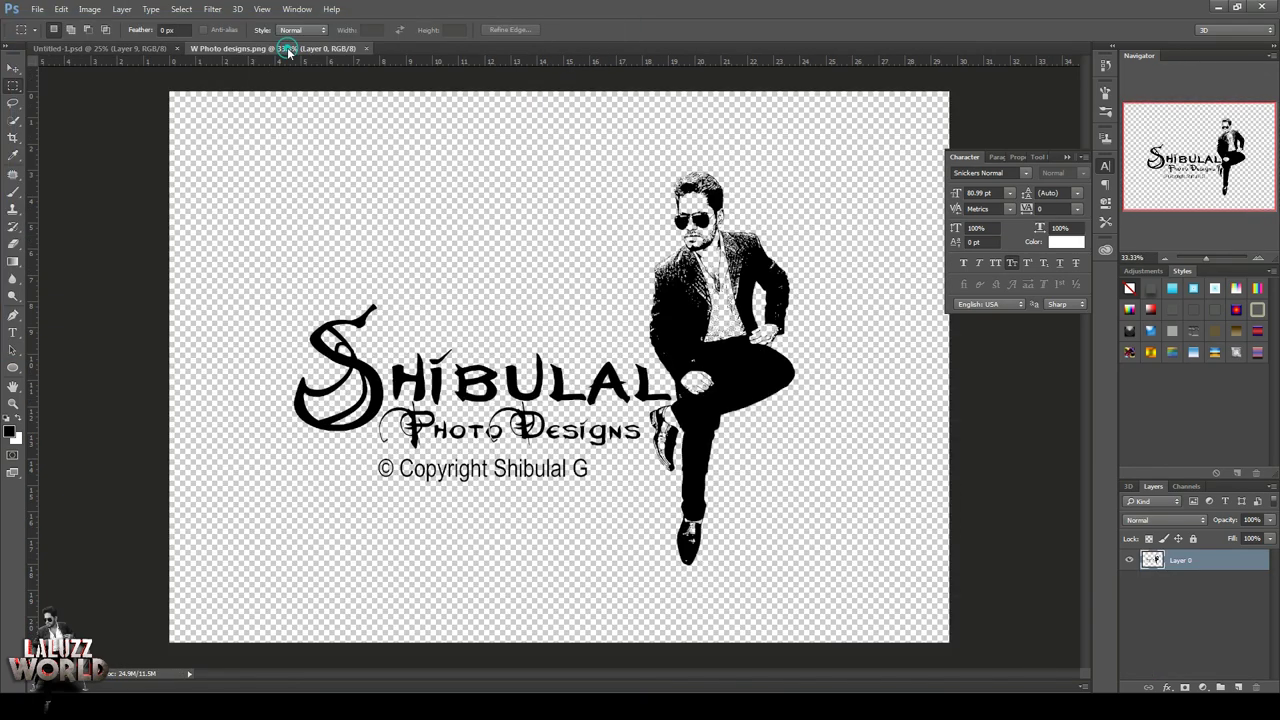
left_click_drag(288, 52, 790, 120)
left_click_drag(702, 349, 640, 311)
Drag the watermark onto the poster's rocks as Layer 10 and scale it down to about 17%
key("v")
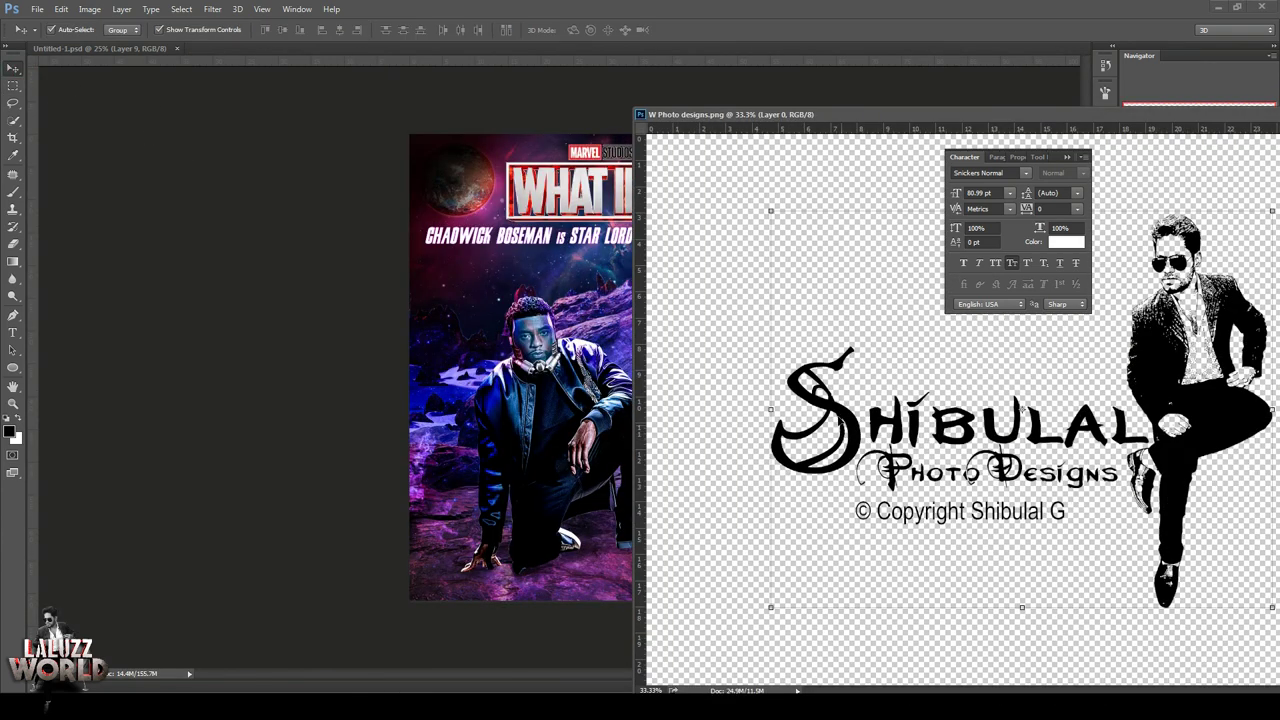
left_click_drag(760, 114, 128, 192)
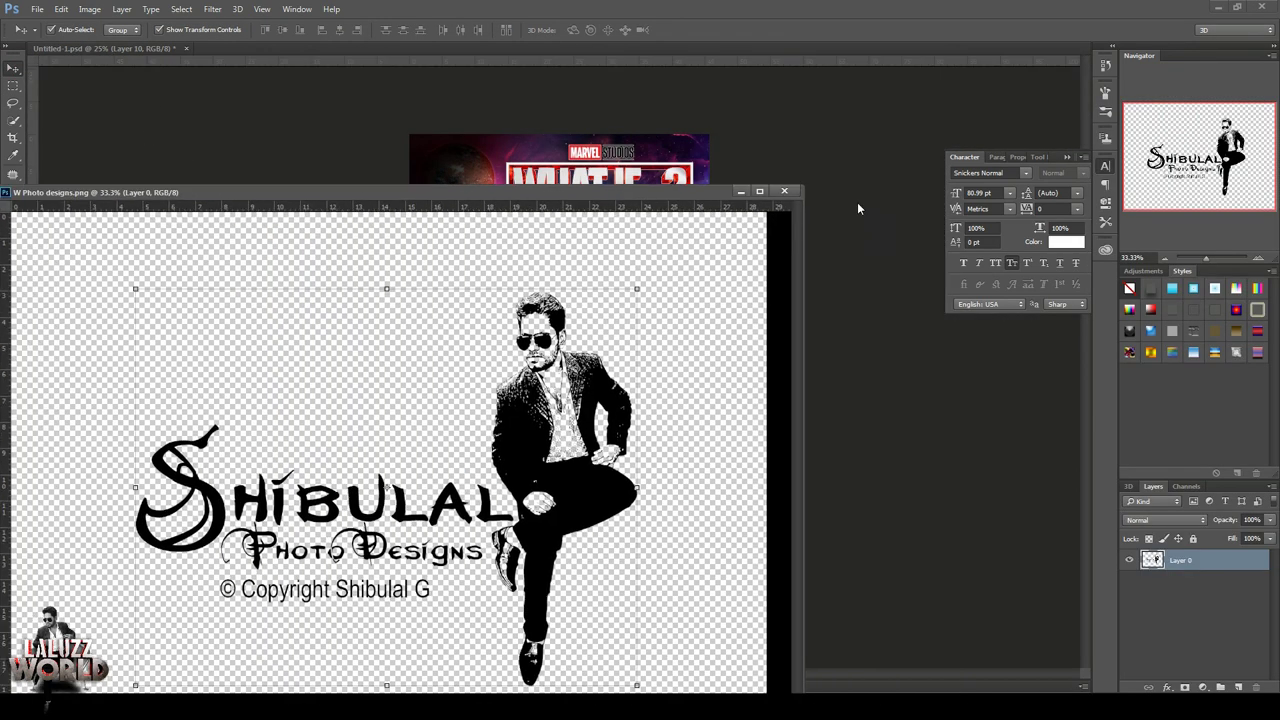
left_click_drag(386, 487, 577, 527)
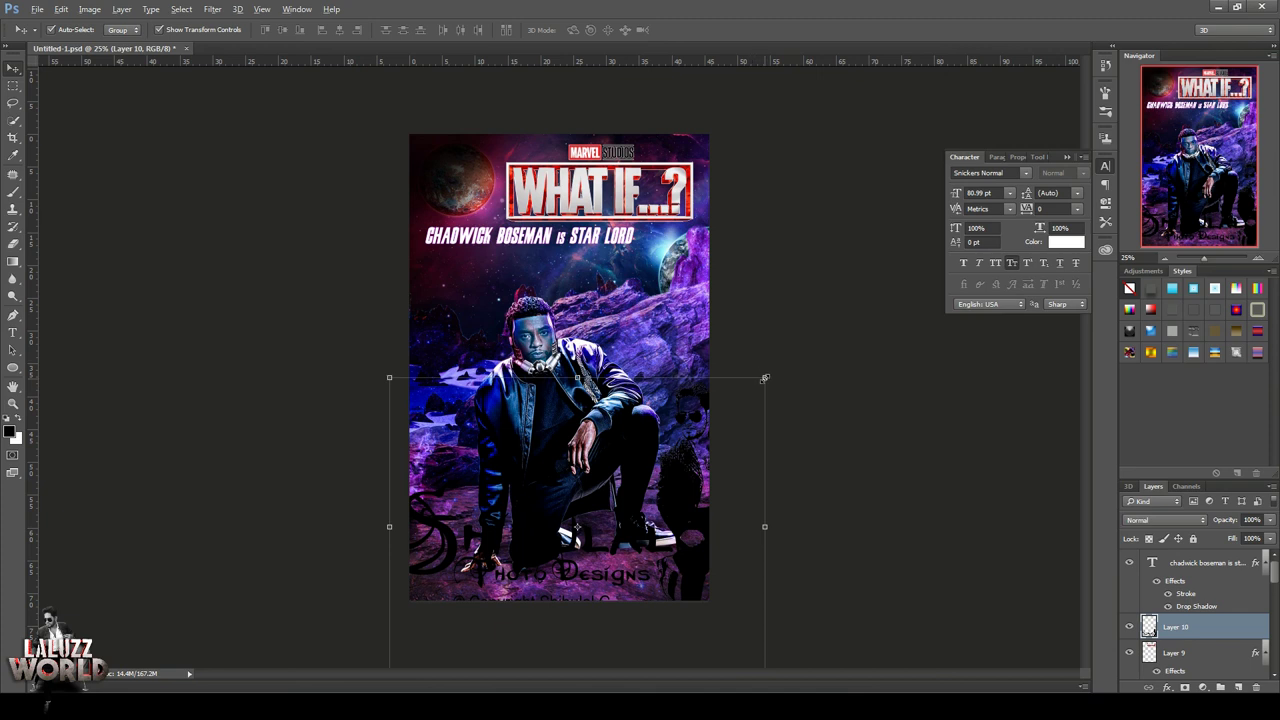
mouse_move(765, 378)
left_mouse_down()
mouse_move(603, 541)
mouse_move(665, 328)
left_mouse_up()
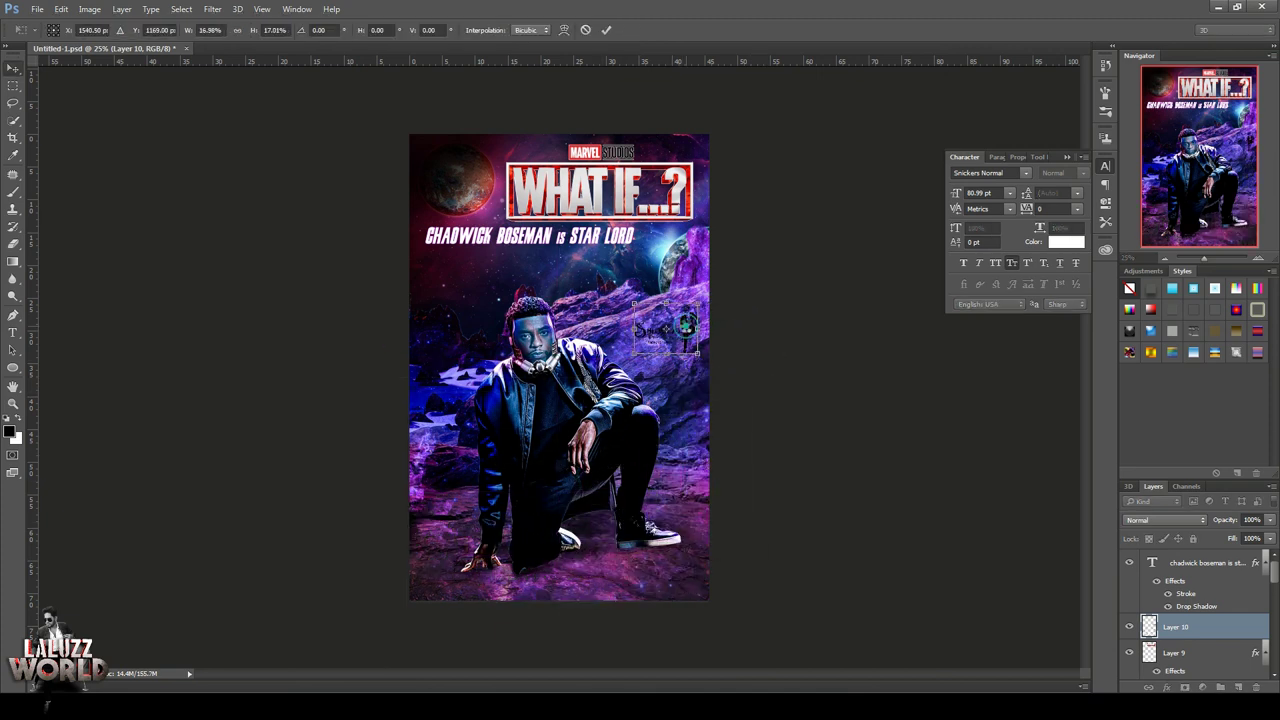
key("Return")
Add a near-white cream Color Overlay (#fefdec) to the watermark on Layer 10
left_click(1167, 688)
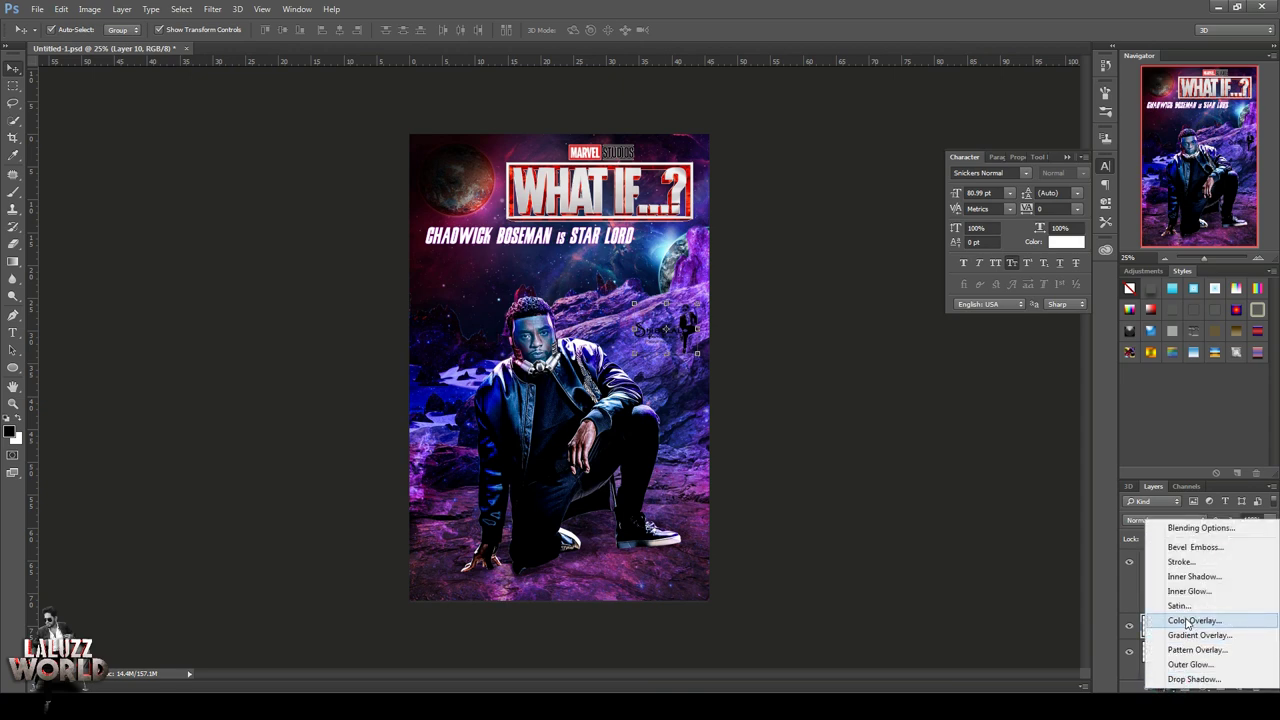
left_click(1180, 622)
left_click_drag(949, 304, 944, 410)
left_click(953, 455)
left_click(909, 422)
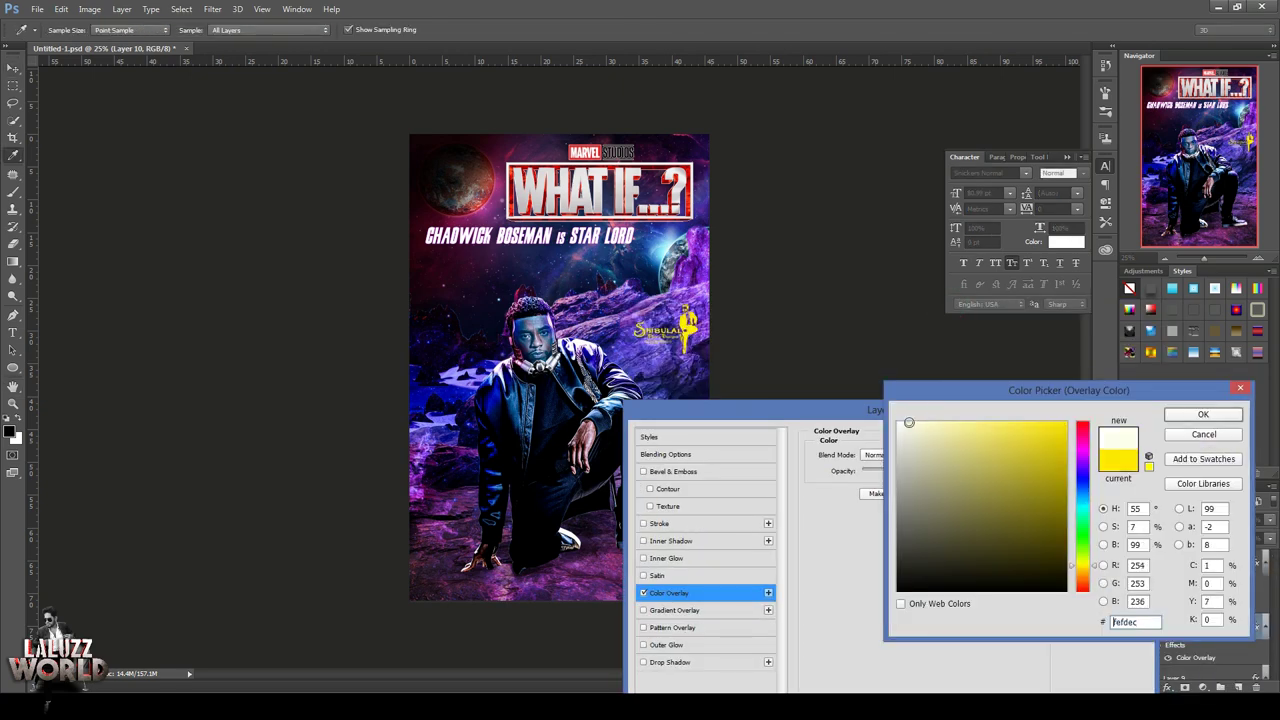
left_click(1190, 416)
left_click(1138, 434)
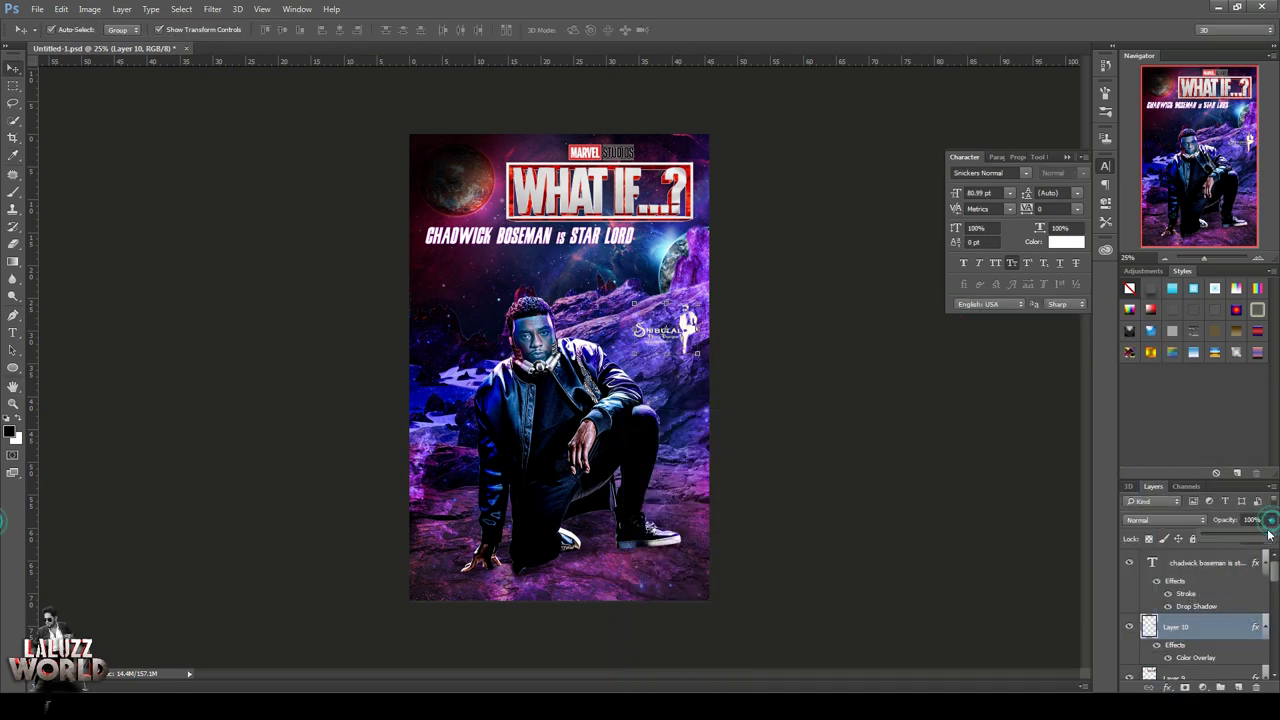